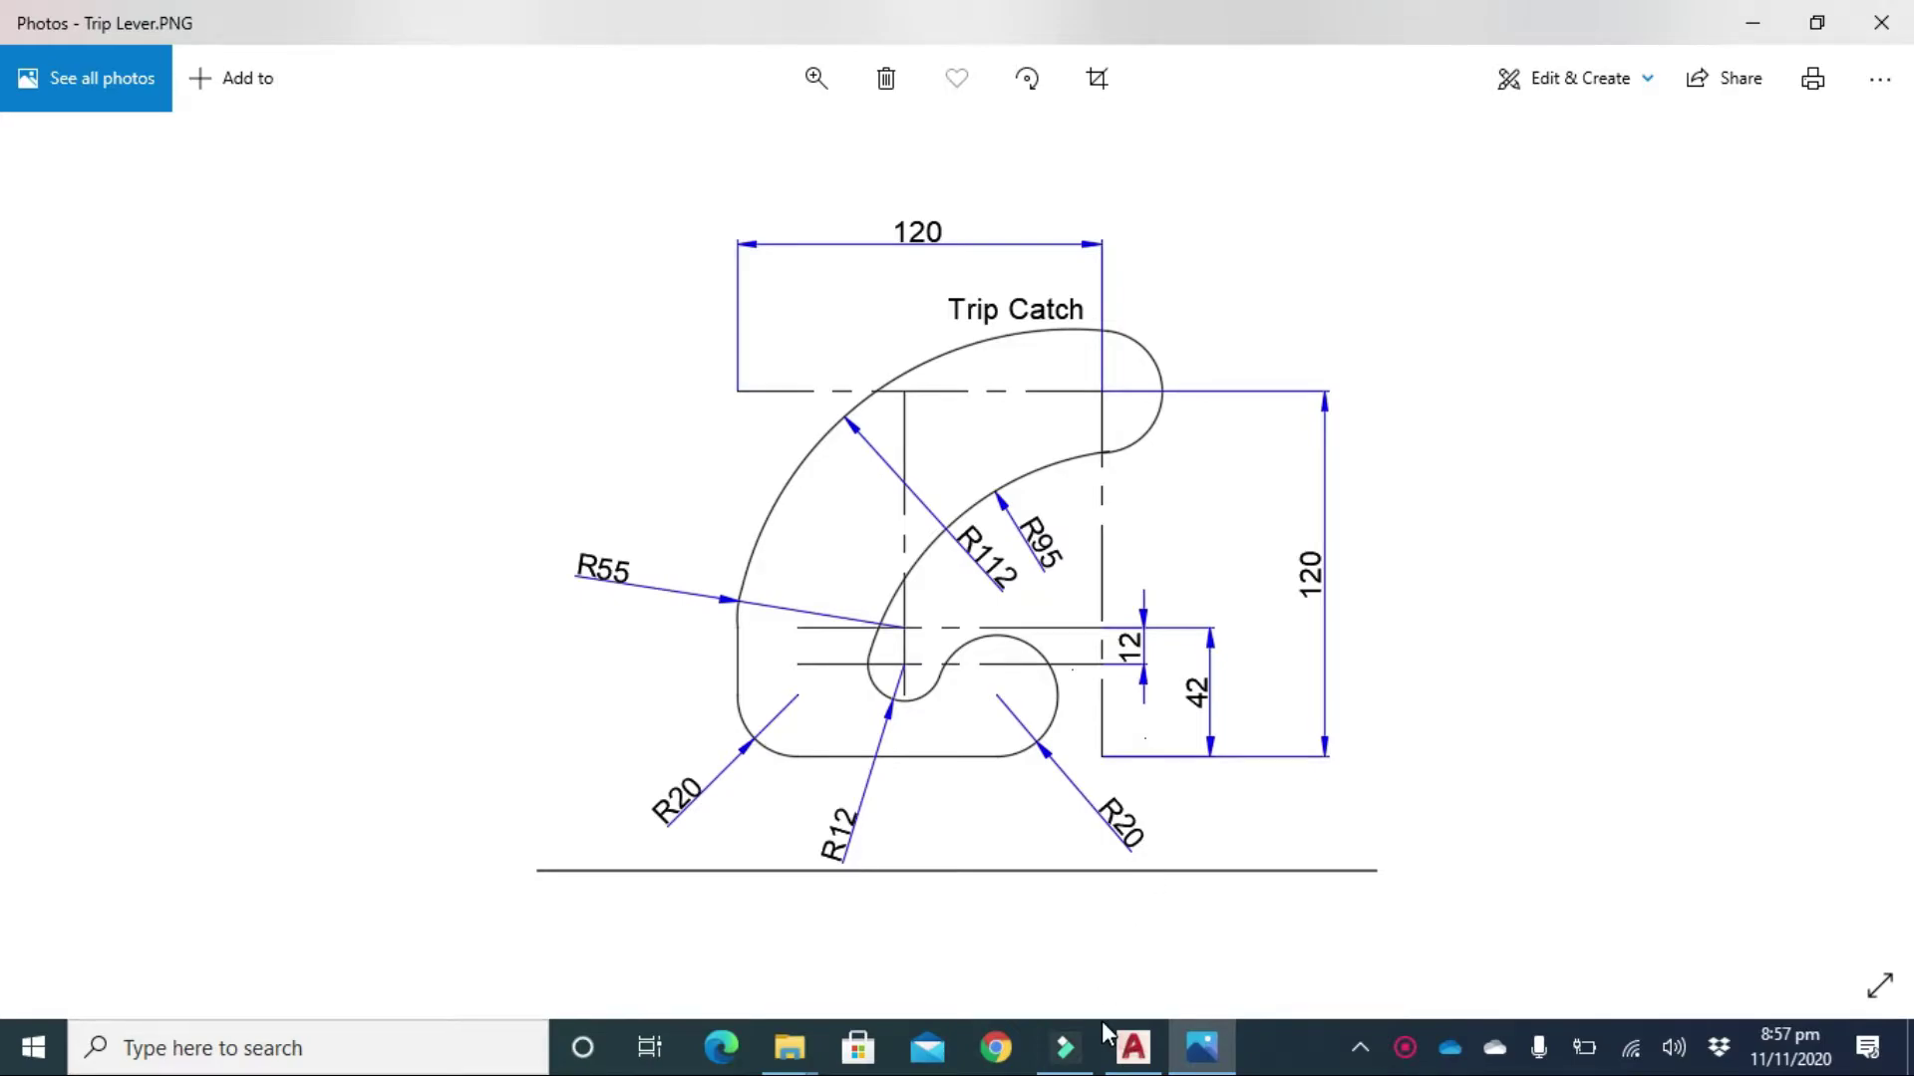
Minimize the Trip Lever reference image and open the Workspace drawing in AutoCAD.
{"action": "mouse_move", "coordinate": [1134, 1047]}
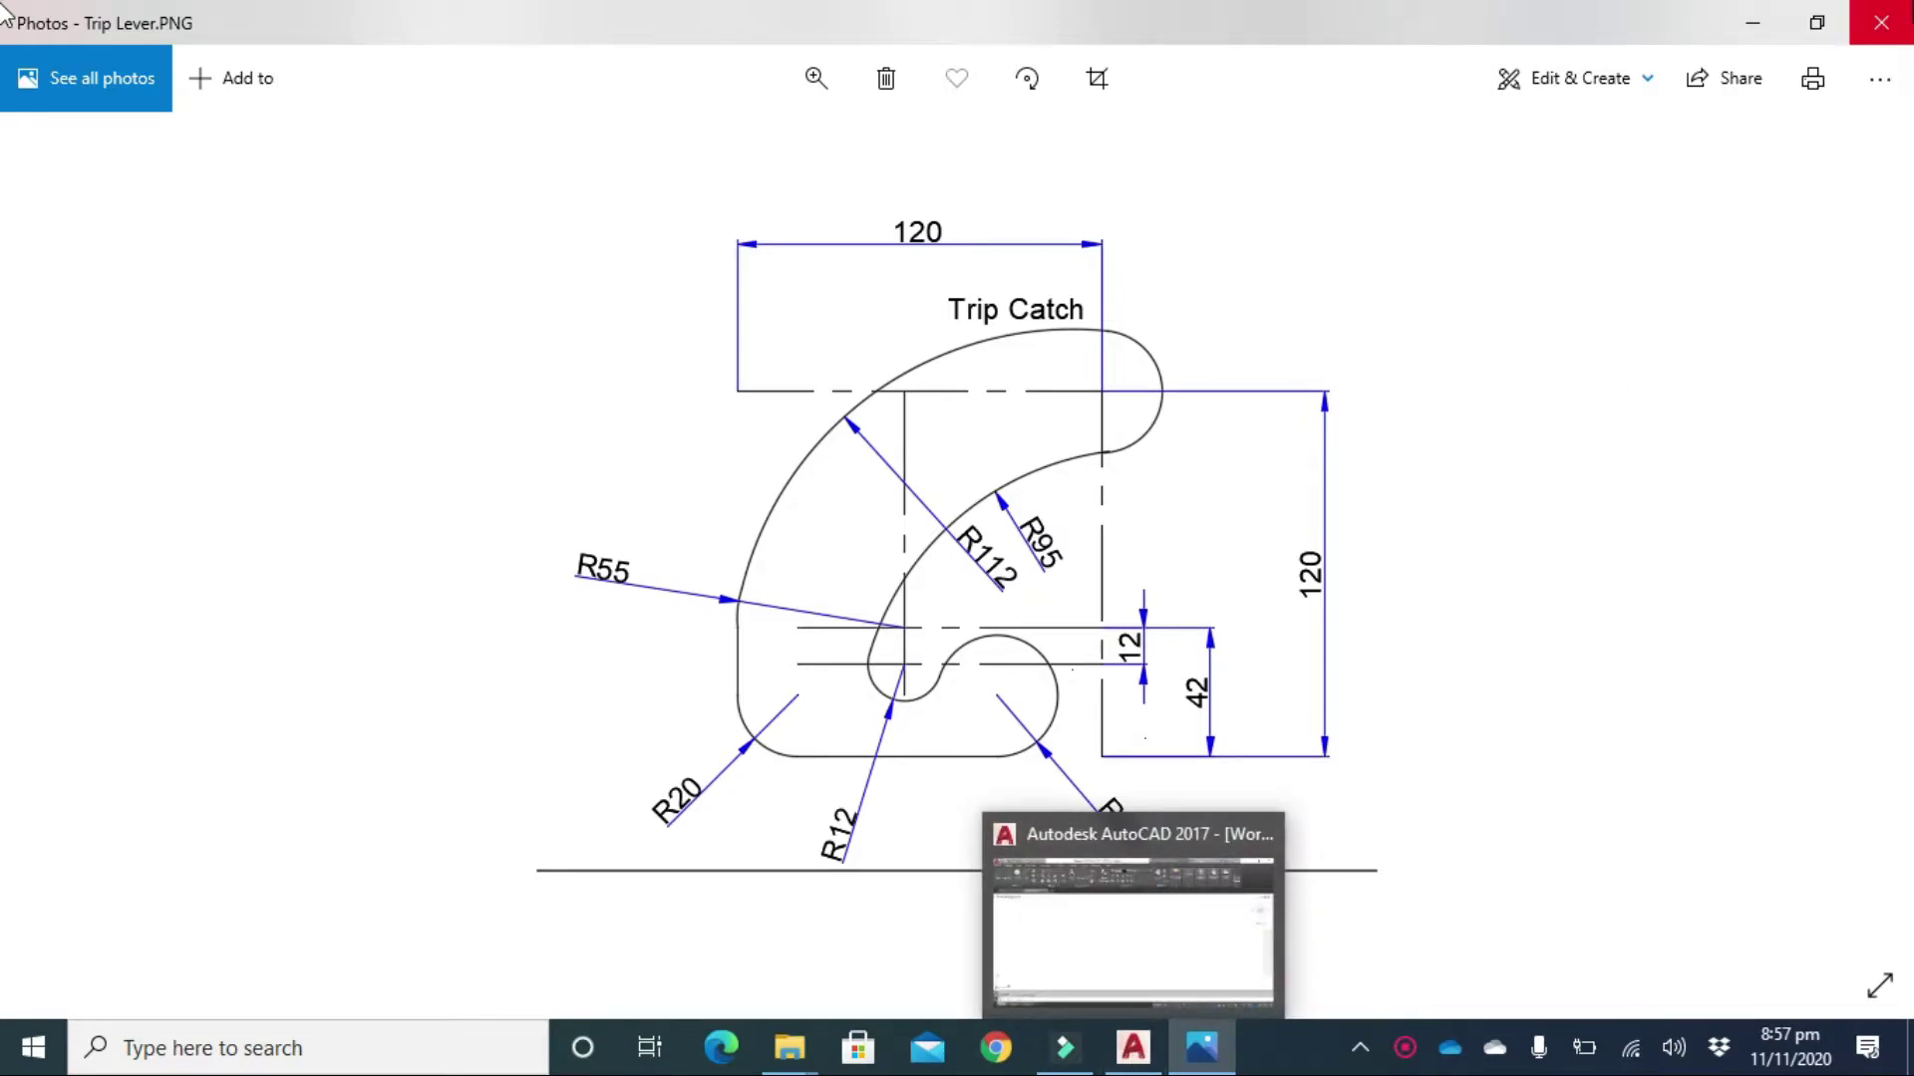
{"action": "left_click", "coordinate": [1751, 22]}
{"action": "left_click", "coordinate": [1751, 20]}
{"action": "left_click", "coordinate": [1764, 17]}
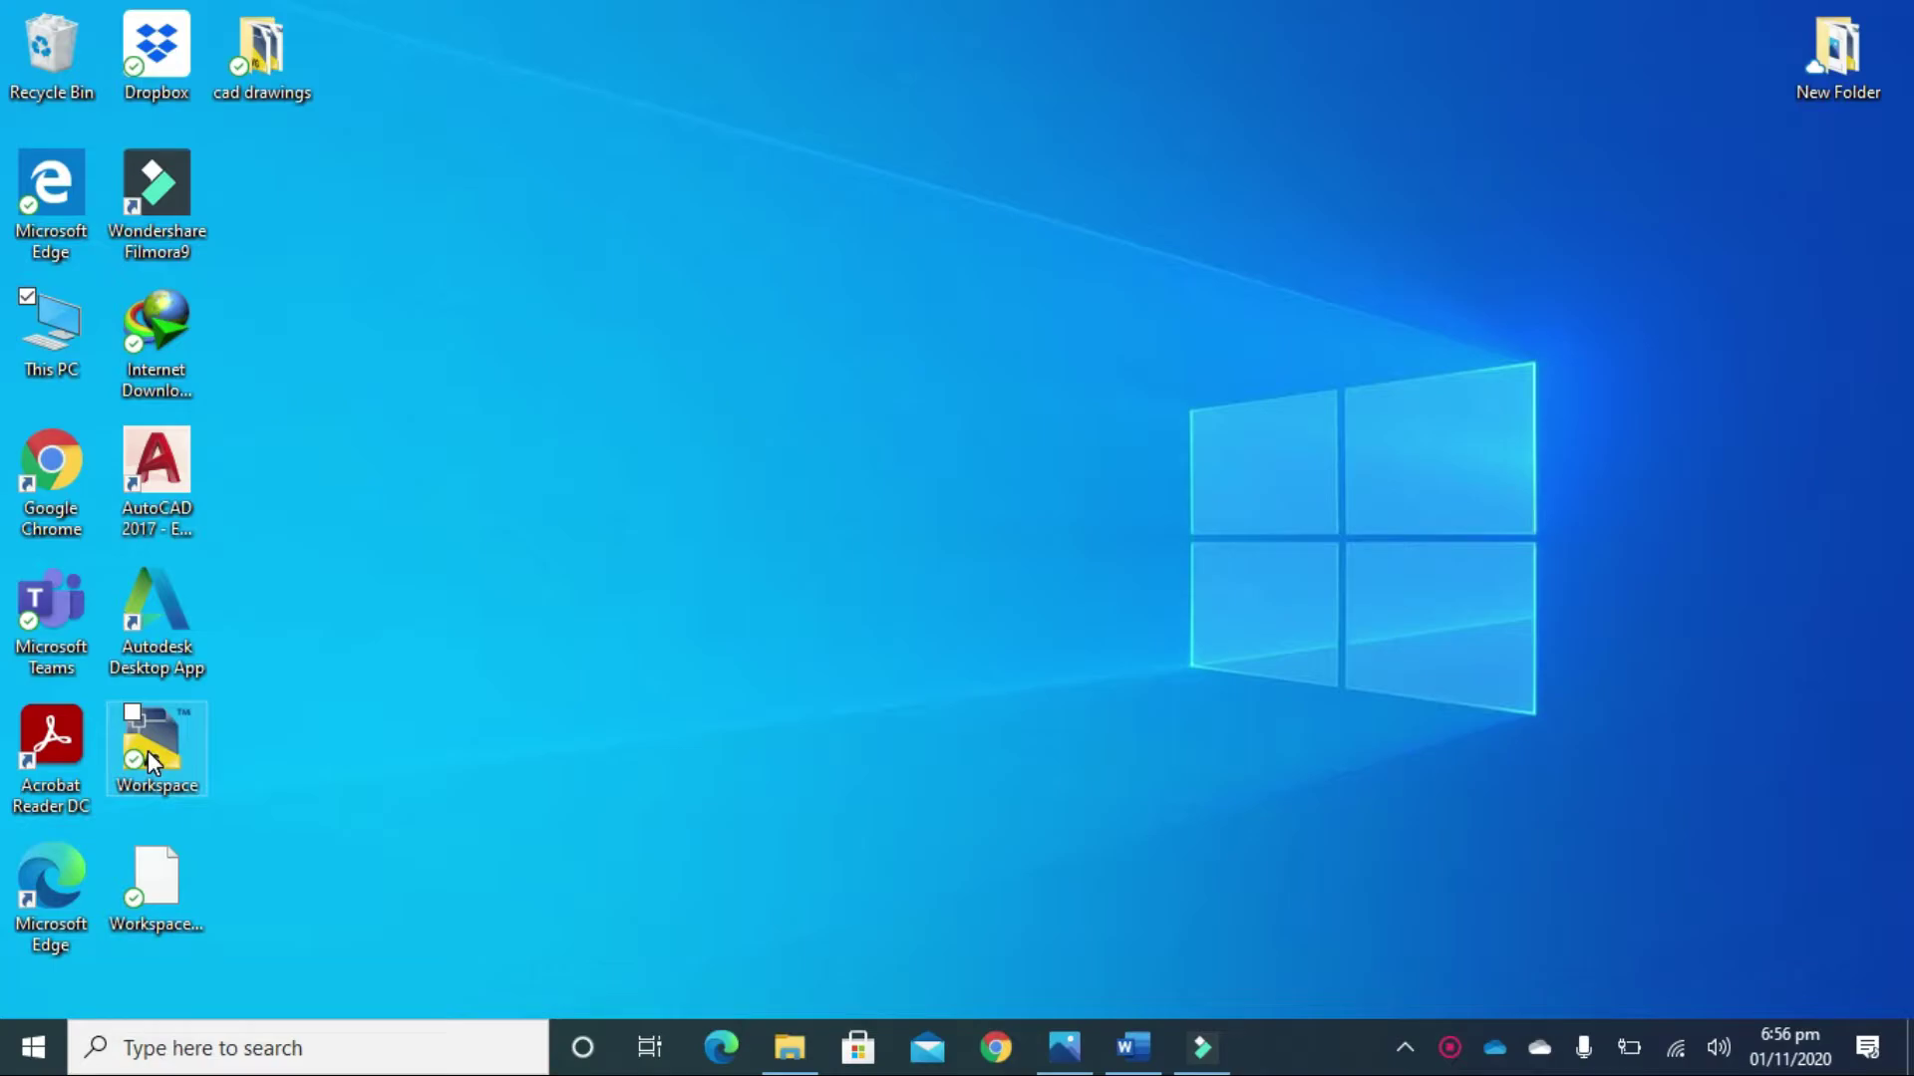
{"action": "left_click", "coordinate": [147, 750]}
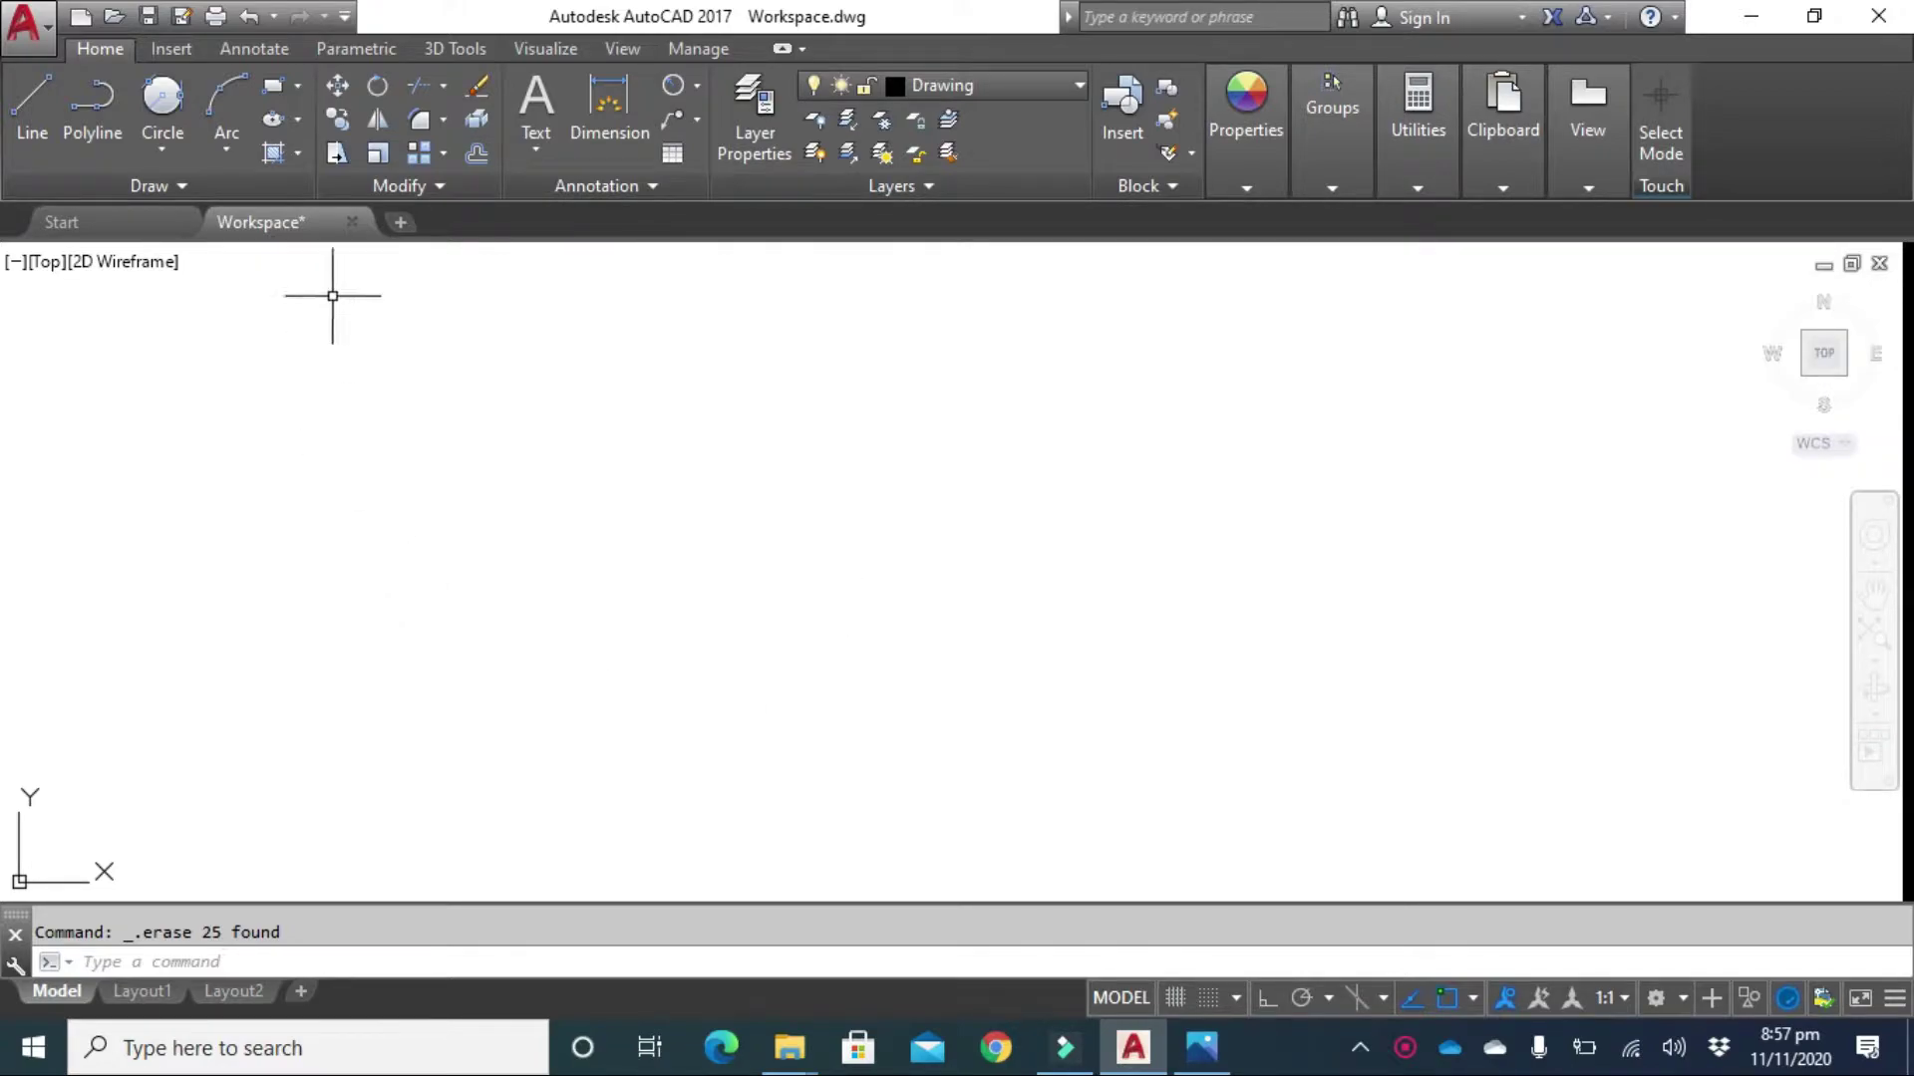
On the Drawing layer, draw a rectangle with a length of 120 and a width of 120.
{"action": "left_click", "coordinate": [1076, 91]}
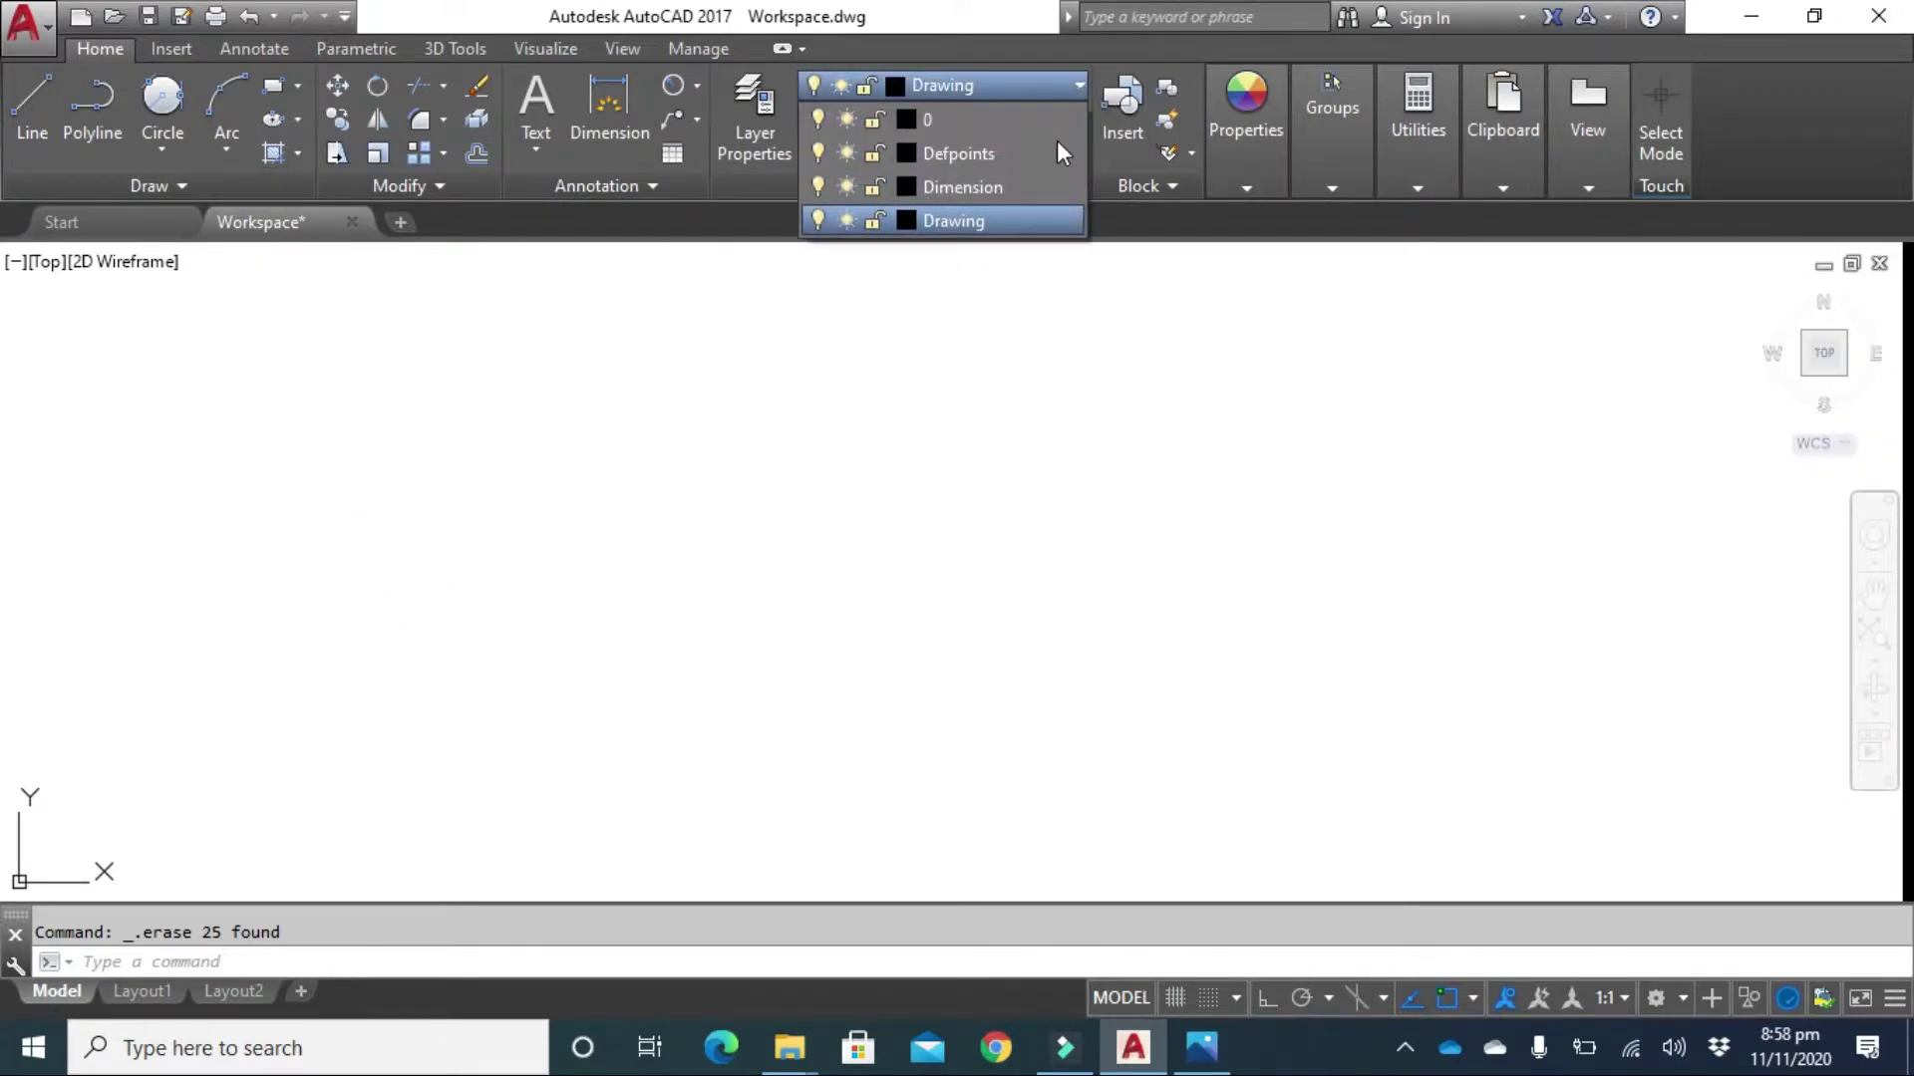
{"action": "left_click", "coordinate": [983, 219]}
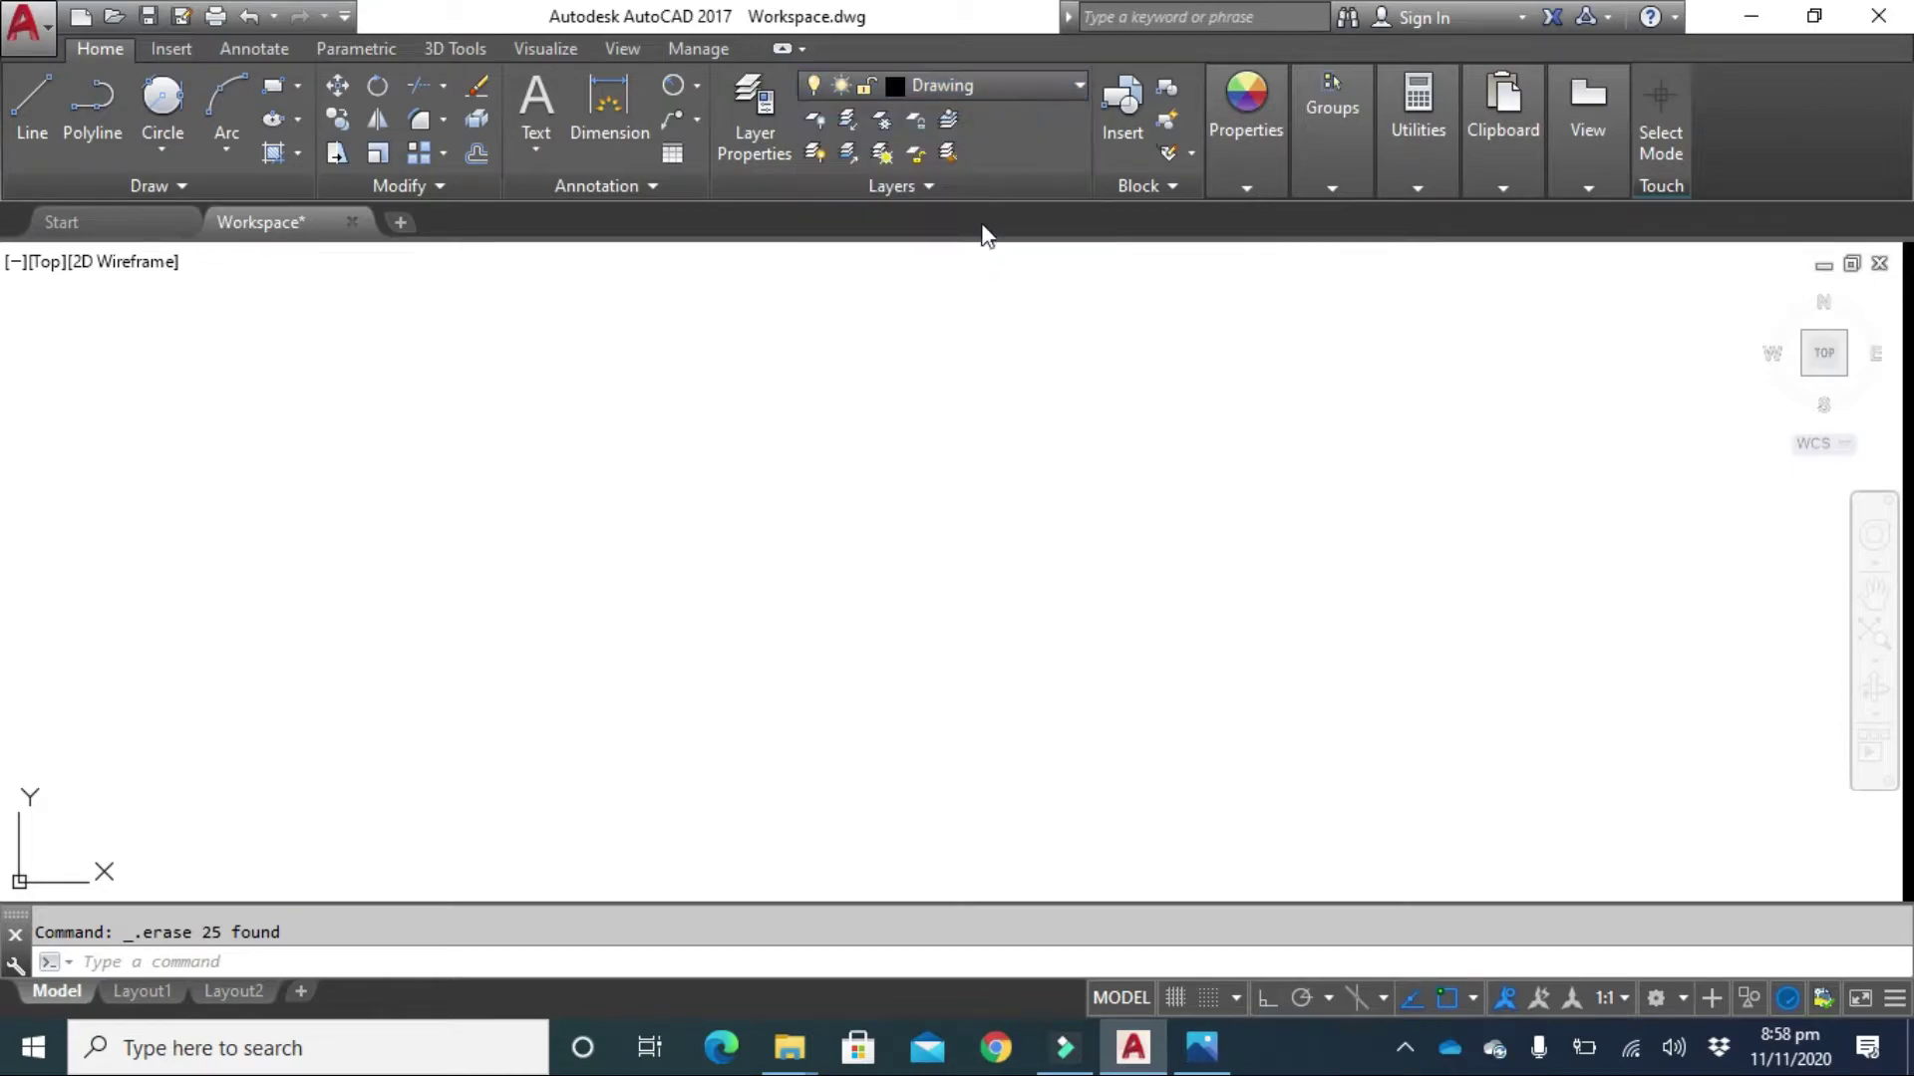
{"action": "left_click", "coordinate": [277, 86]}
{"action": "left_click", "coordinate": [680, 390]}
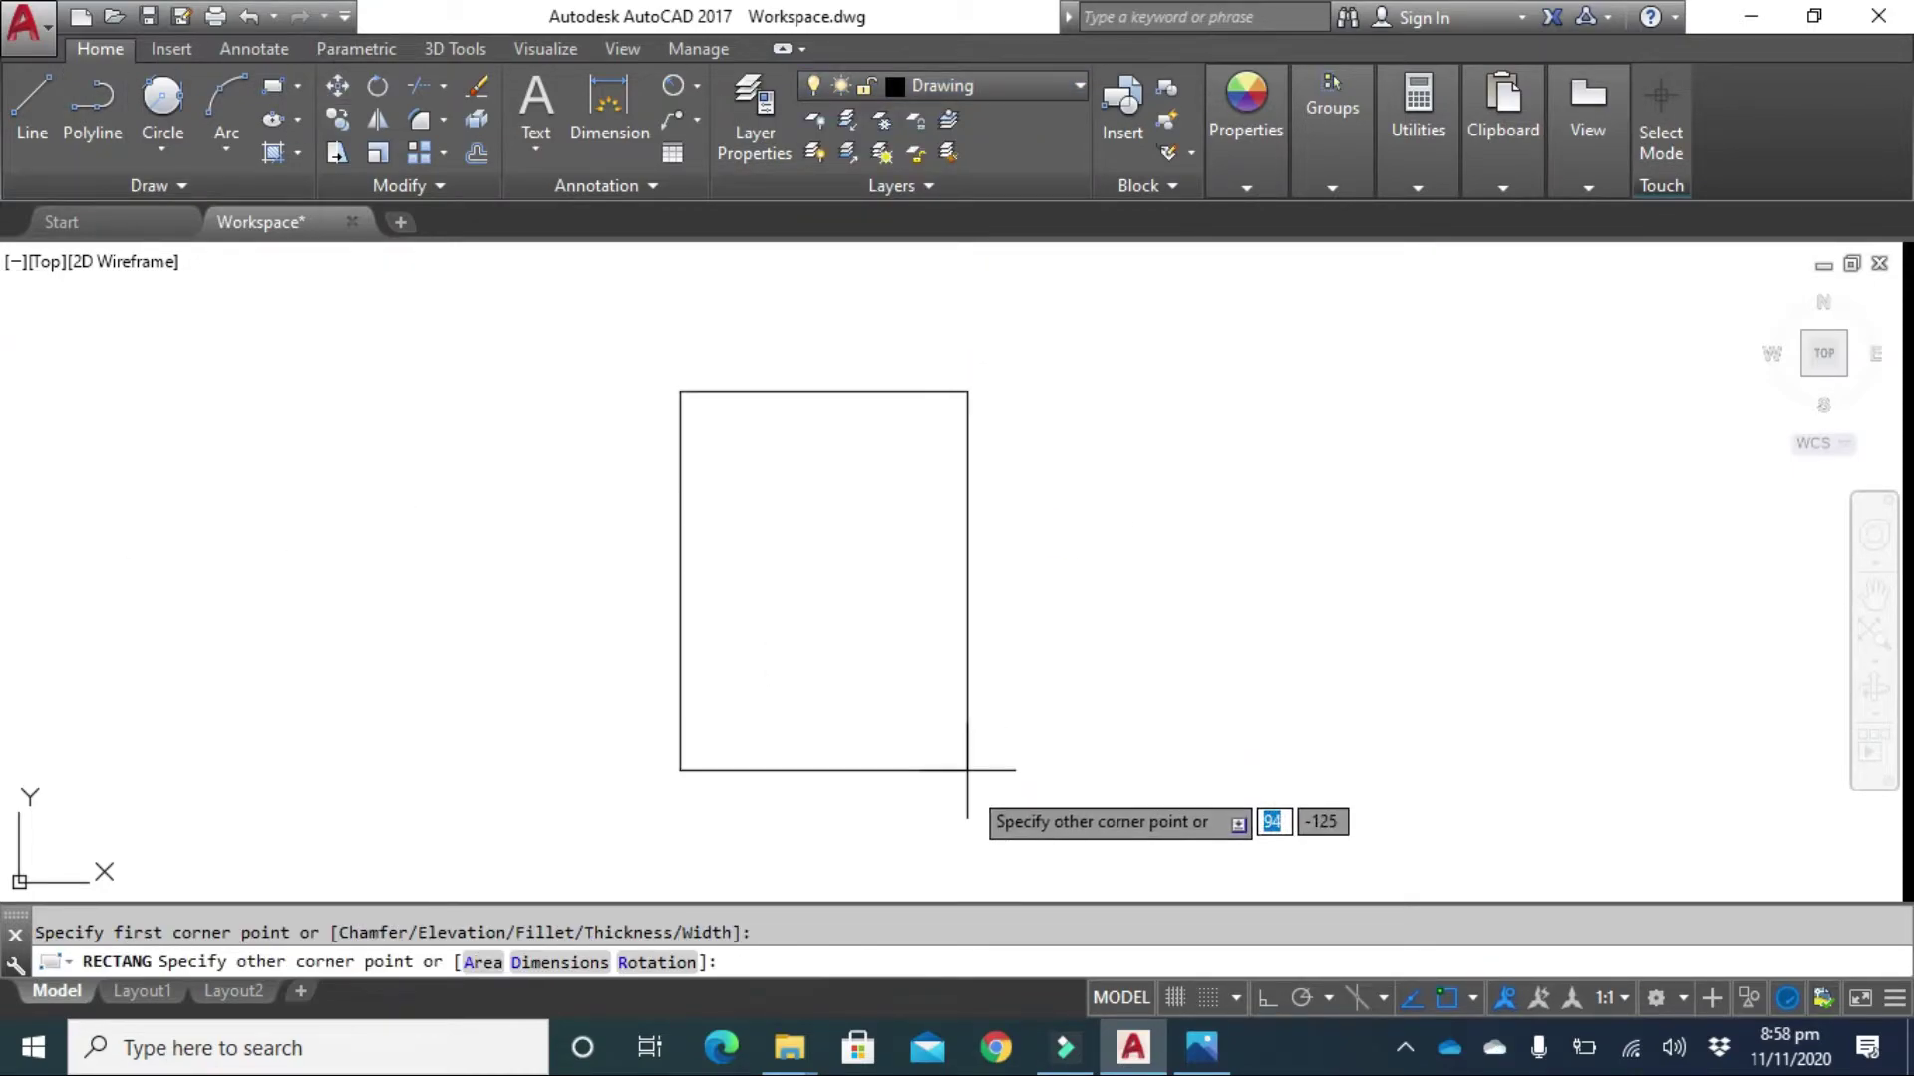
{"action": "left_click", "coordinate": [576, 963]}
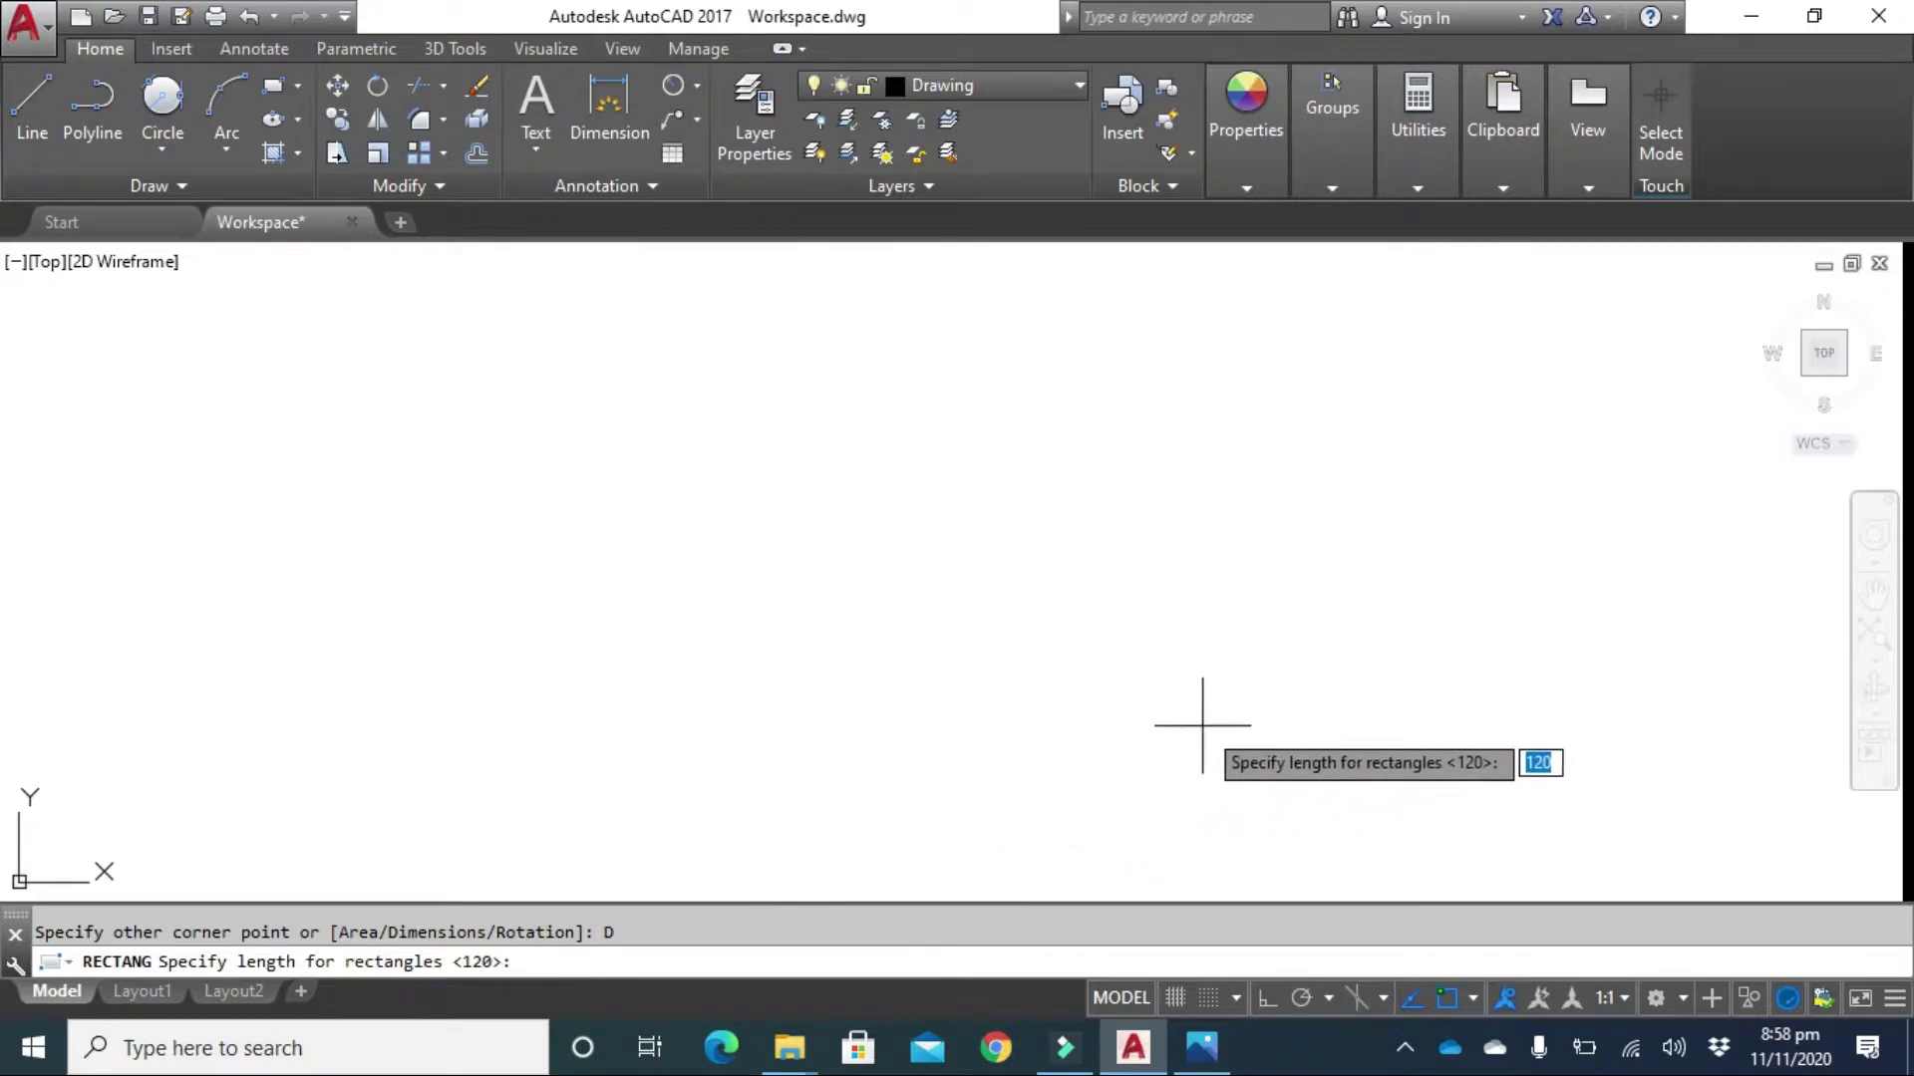
{"action": "type", "text": "12"}
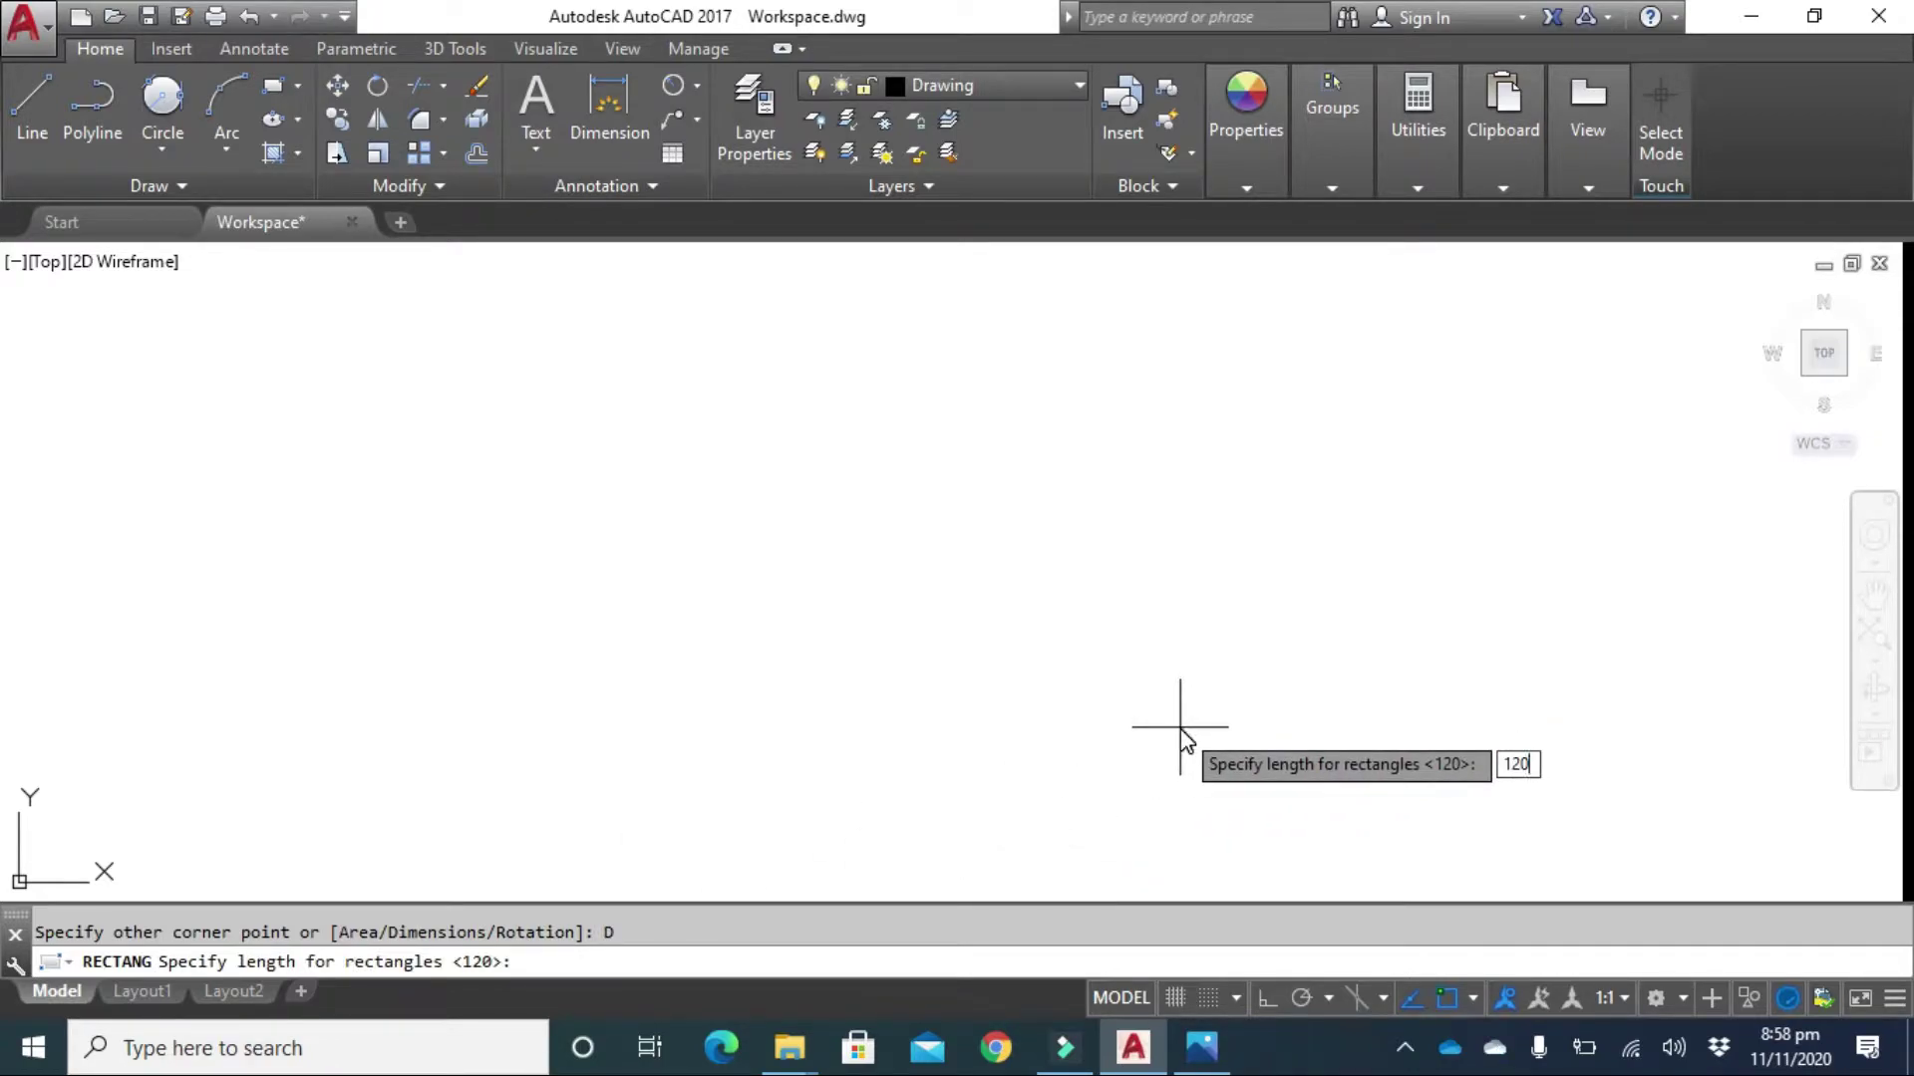
{"action": "key", "text": "Return"}
{"action": "type", "text": "120"}
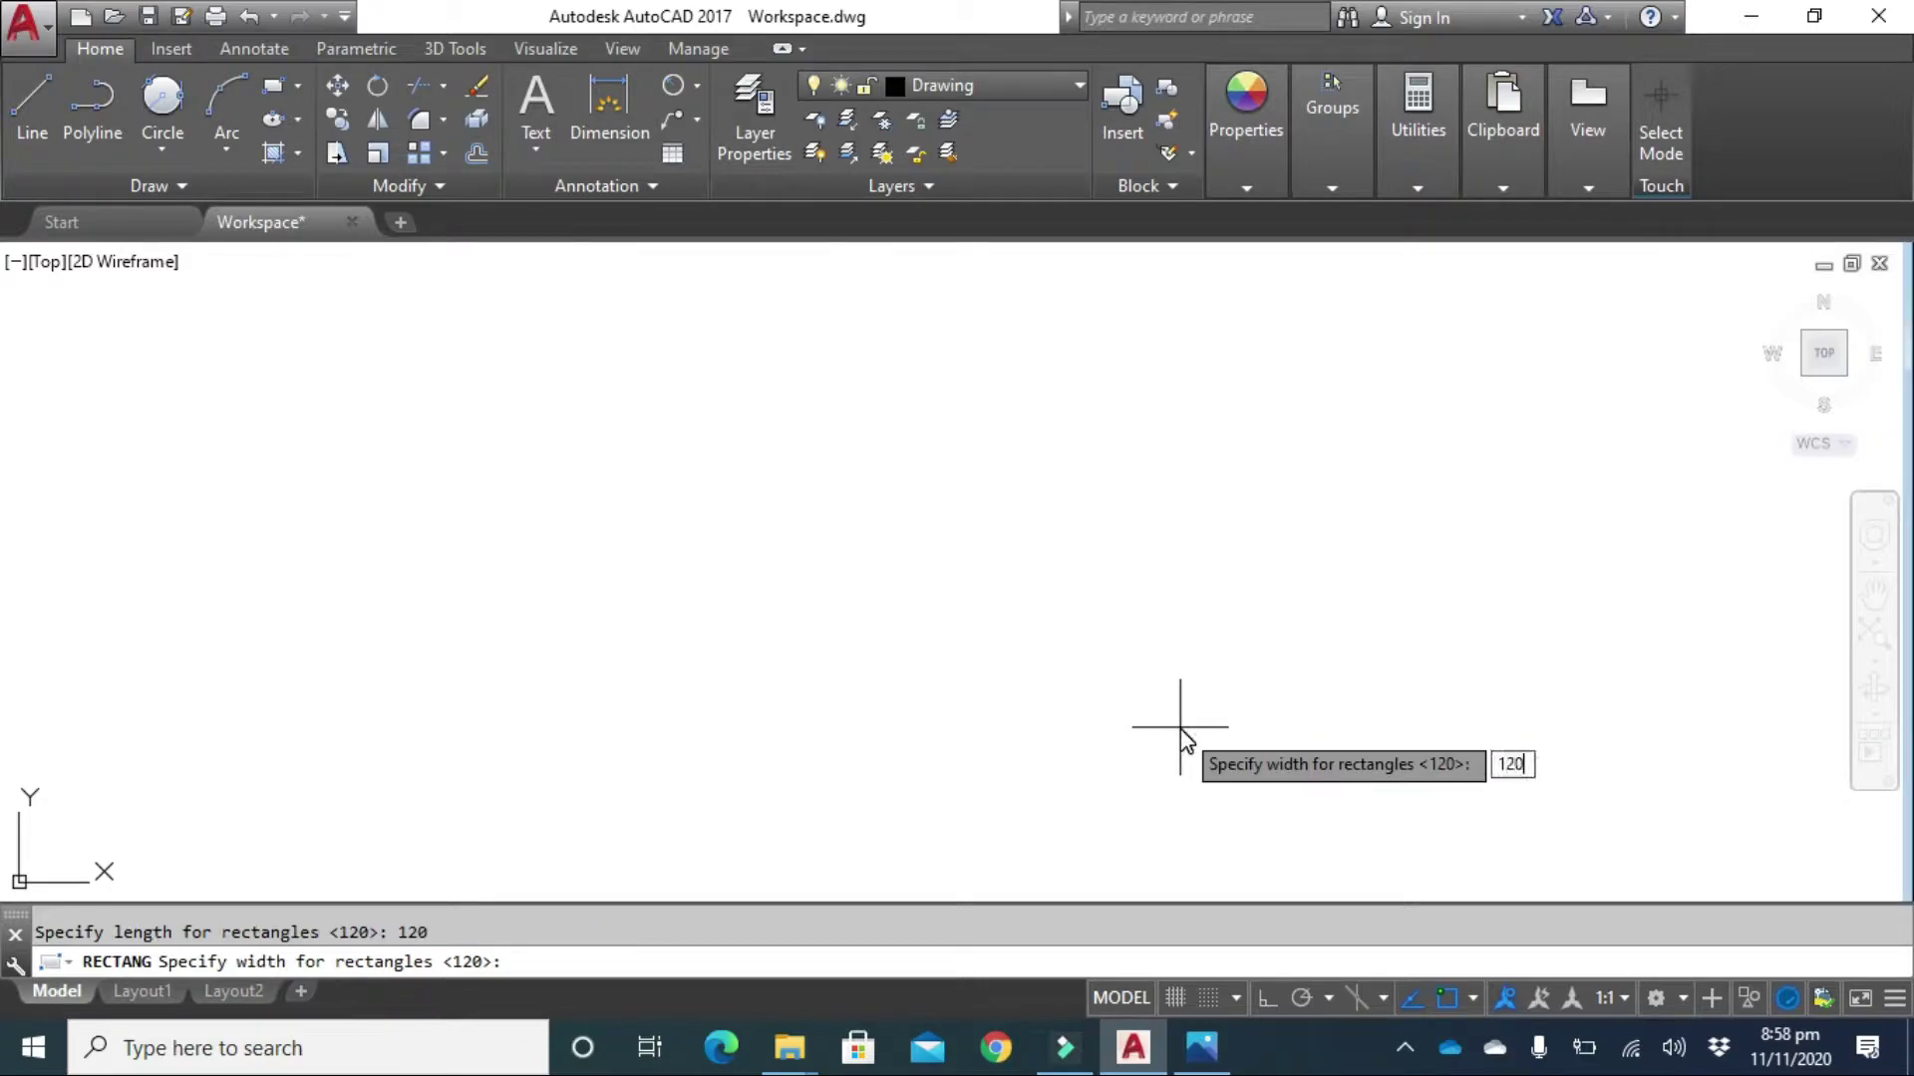
{"action": "key", "text": "Return"}
{"action": "left_click", "coordinate": [1162, 728]}
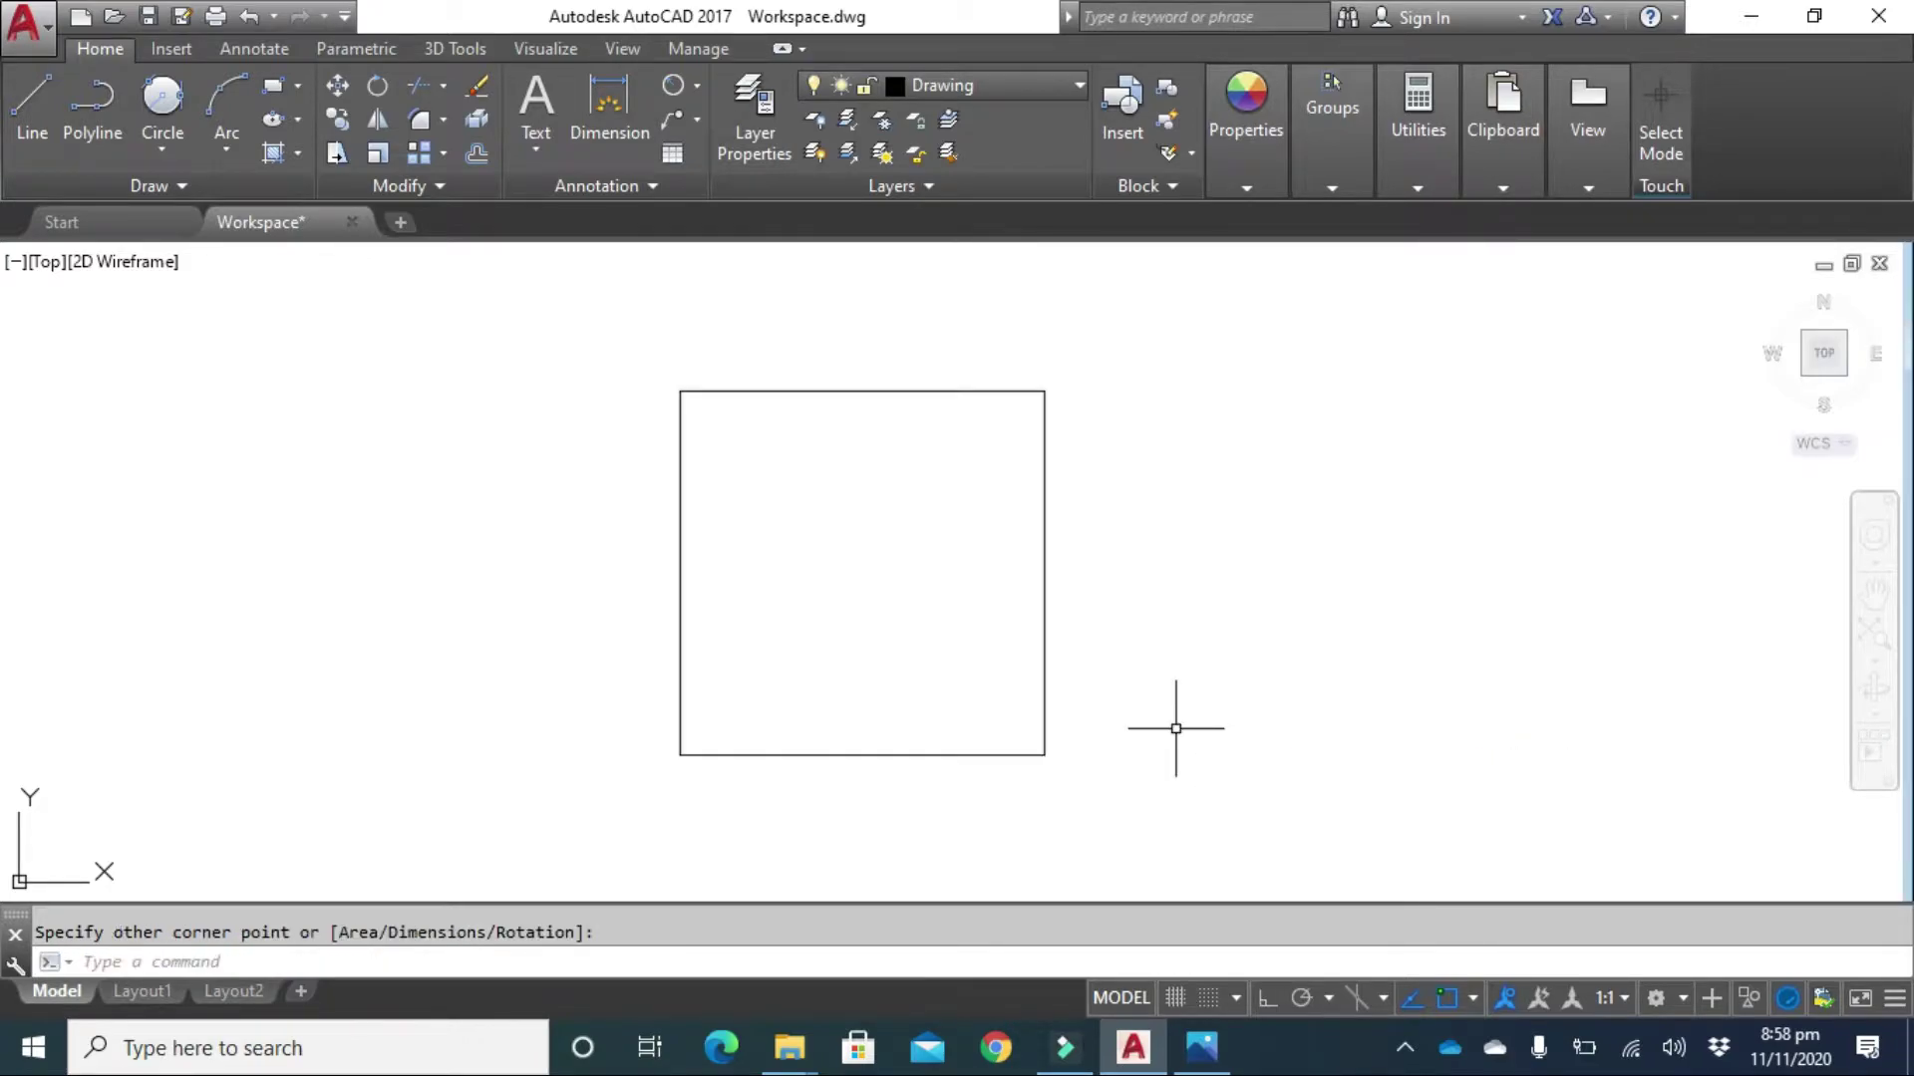
Move the whole square to the Dimension layer and clear the selection.
{"action": "middle_click_drag", "start_coordinate": [1220, 658], "coordinate": [1272, 620]}
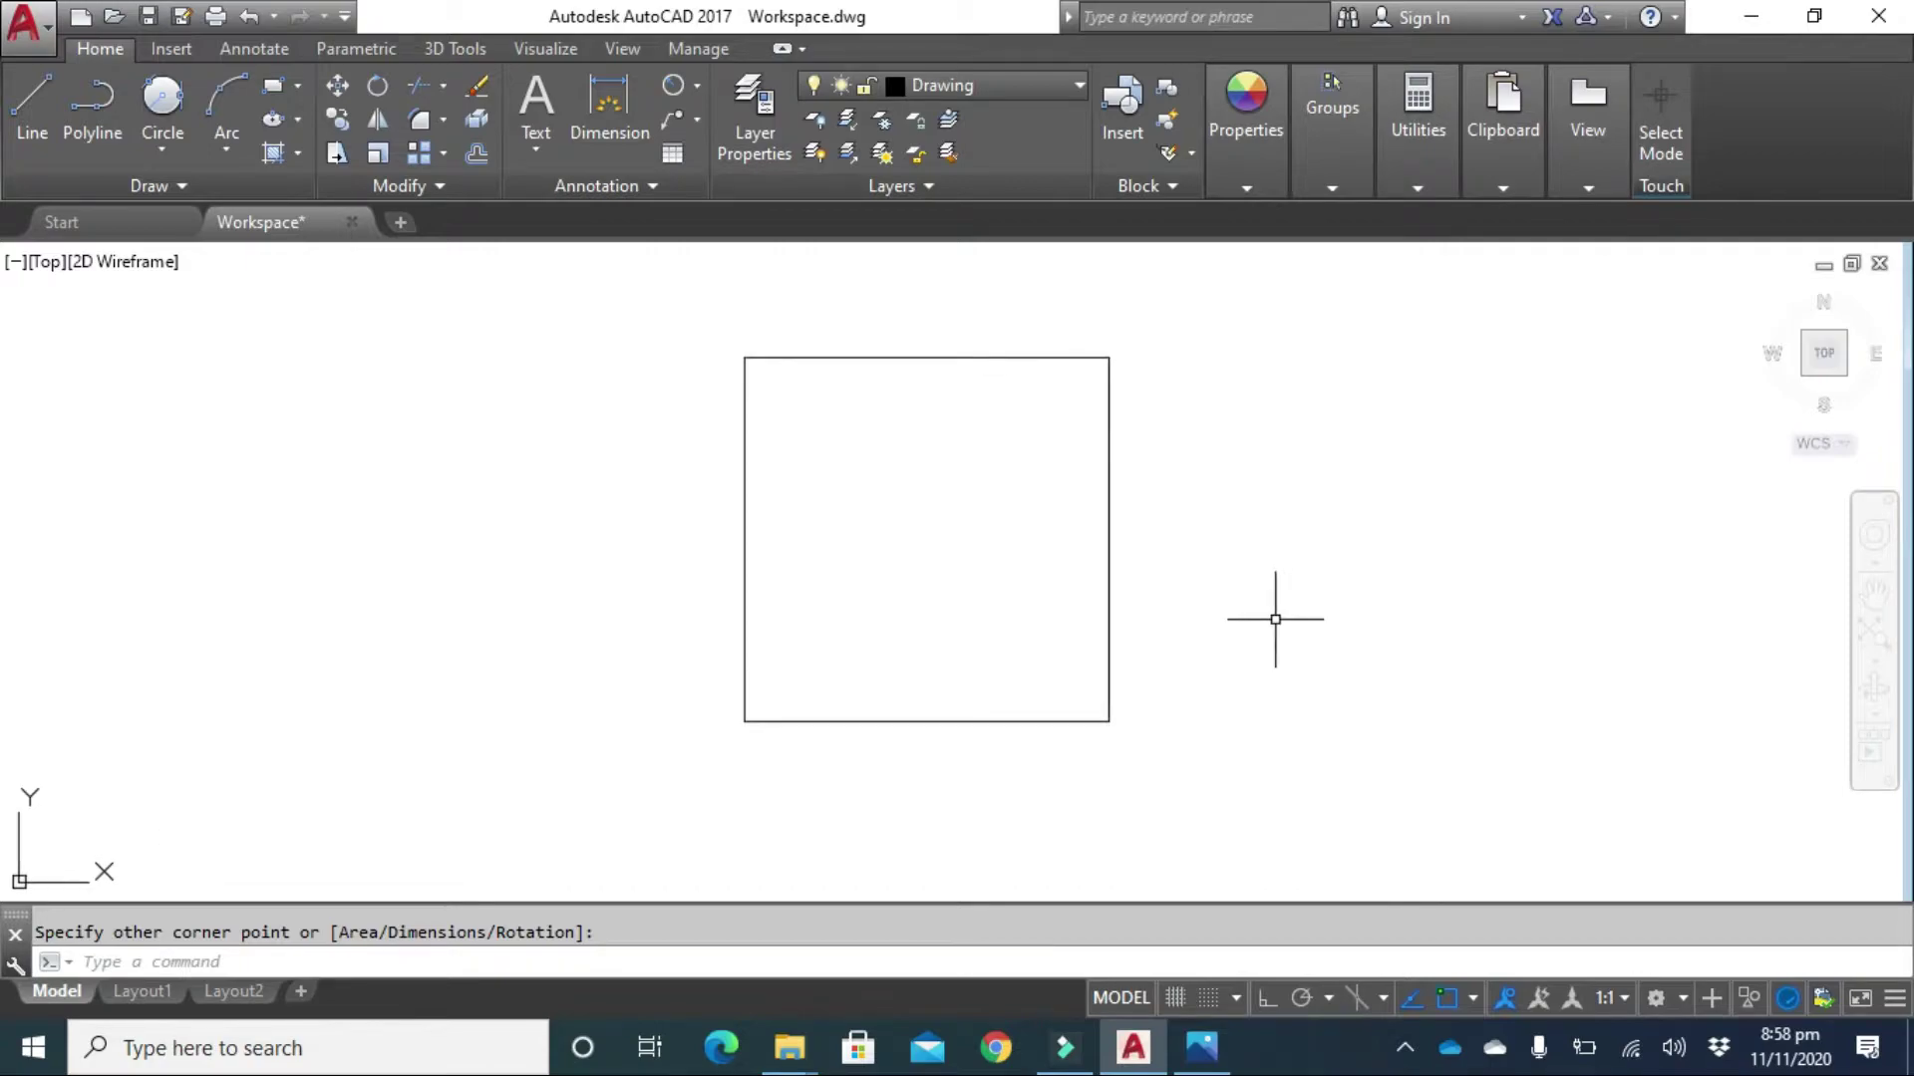
{"action": "left_click", "coordinate": [1185, 290]}
{"action": "left_click", "coordinate": [714, 774]}
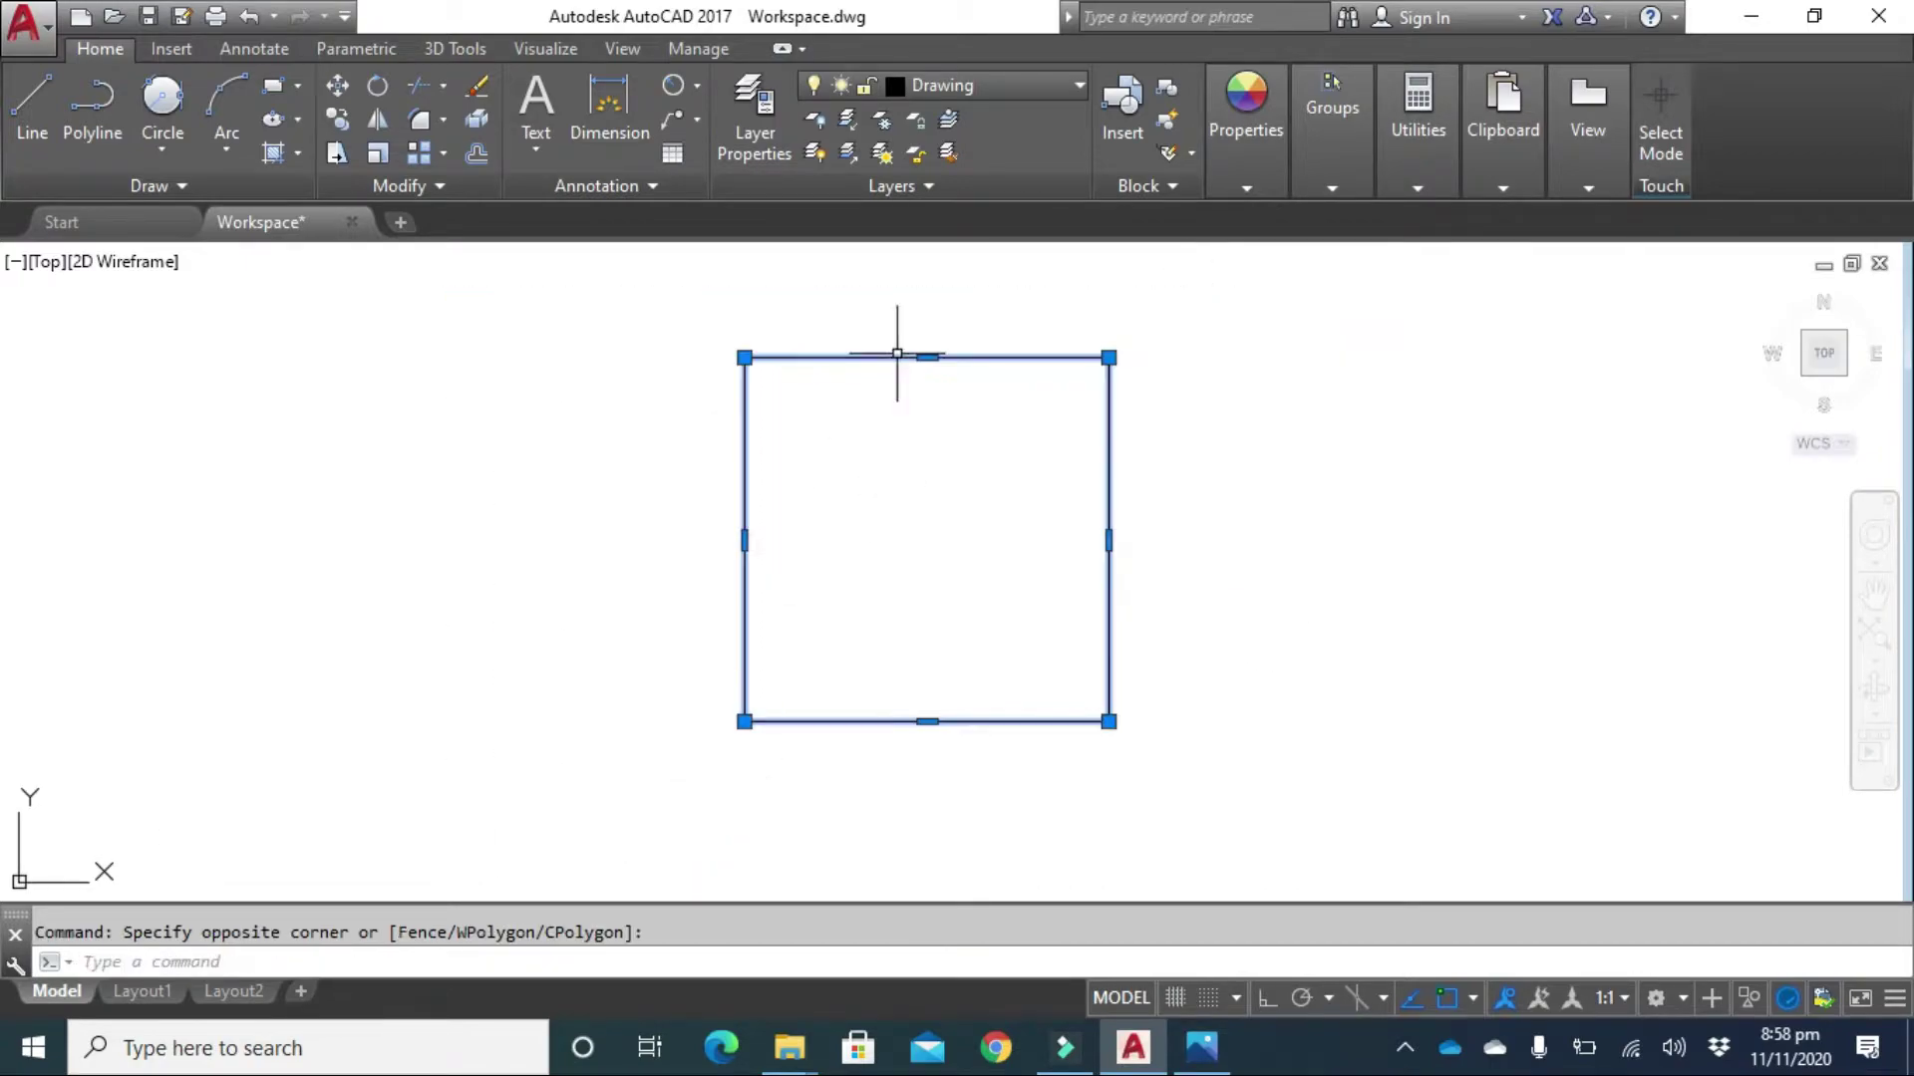
{"action": "left_click", "coordinate": [1062, 84]}
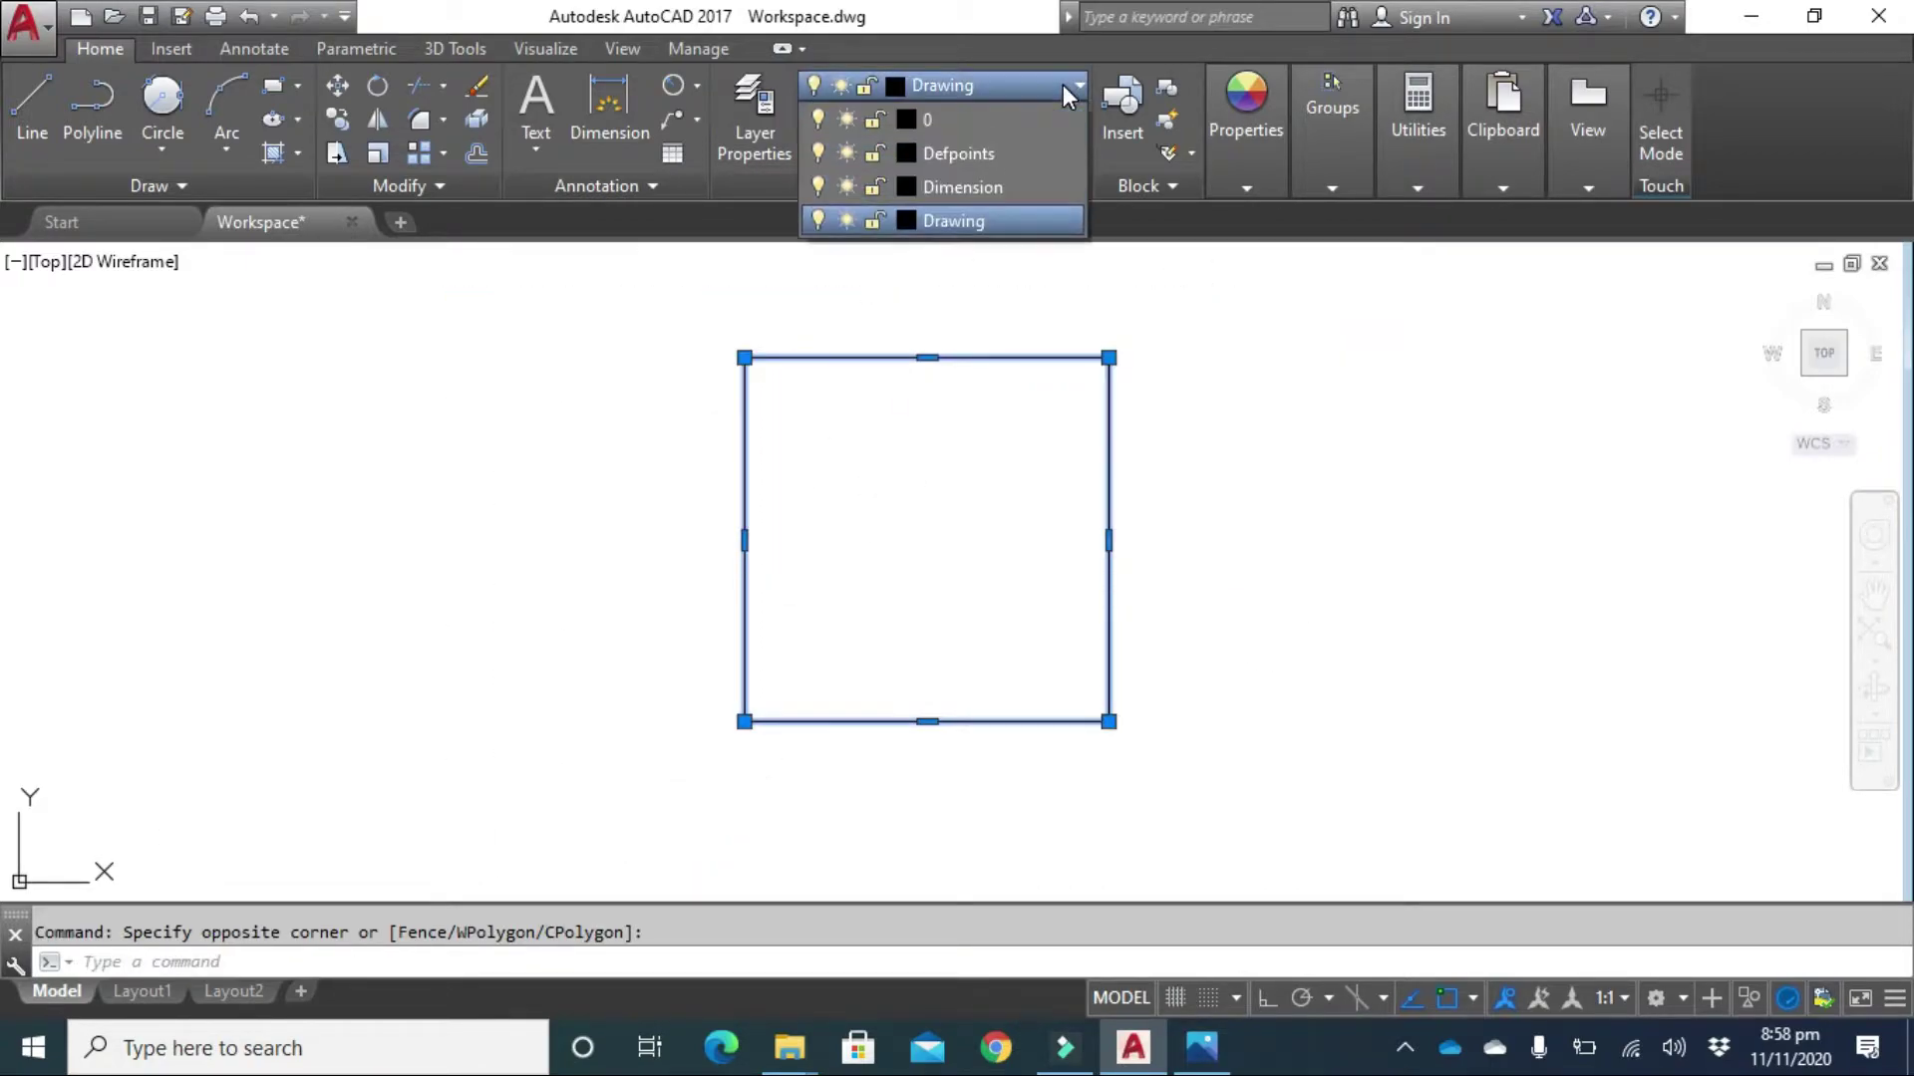
{"action": "left_click", "coordinate": [1001, 188]}
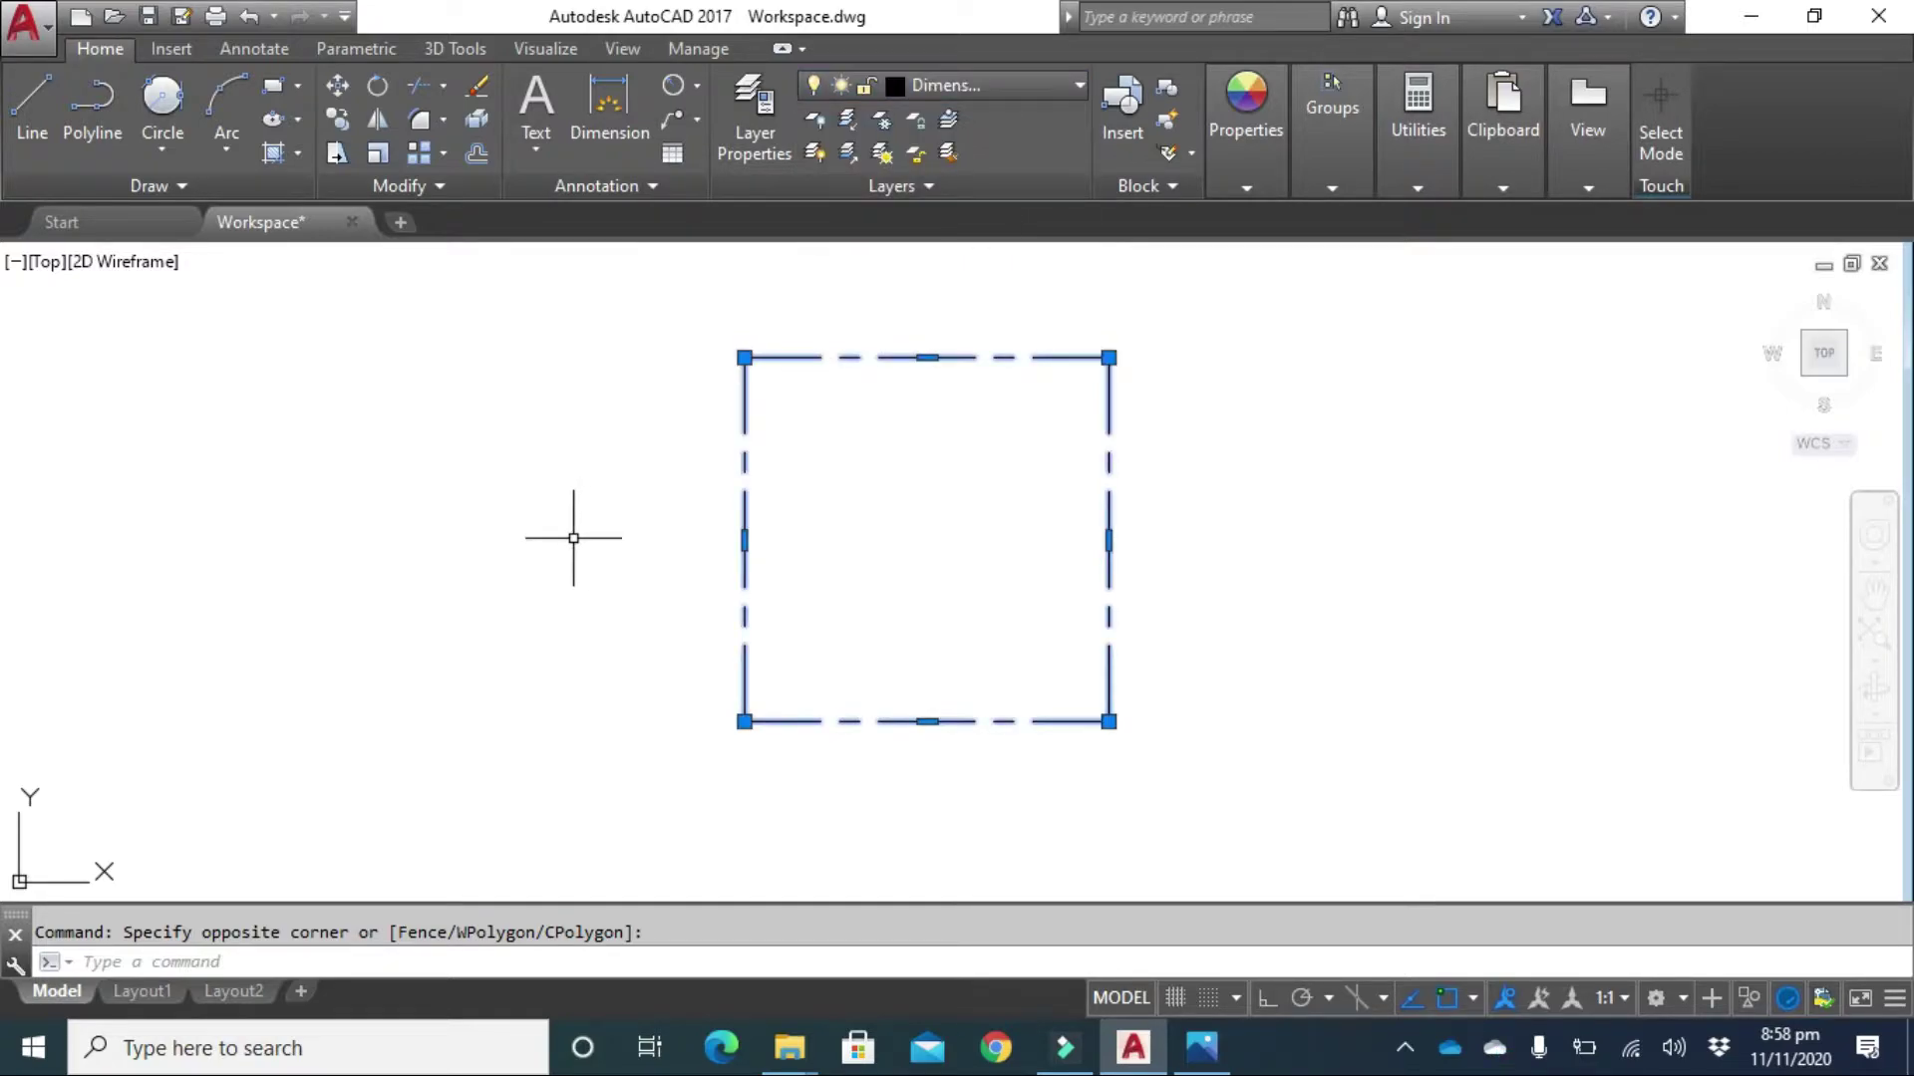
{"action": "key", "text": "Escape"}
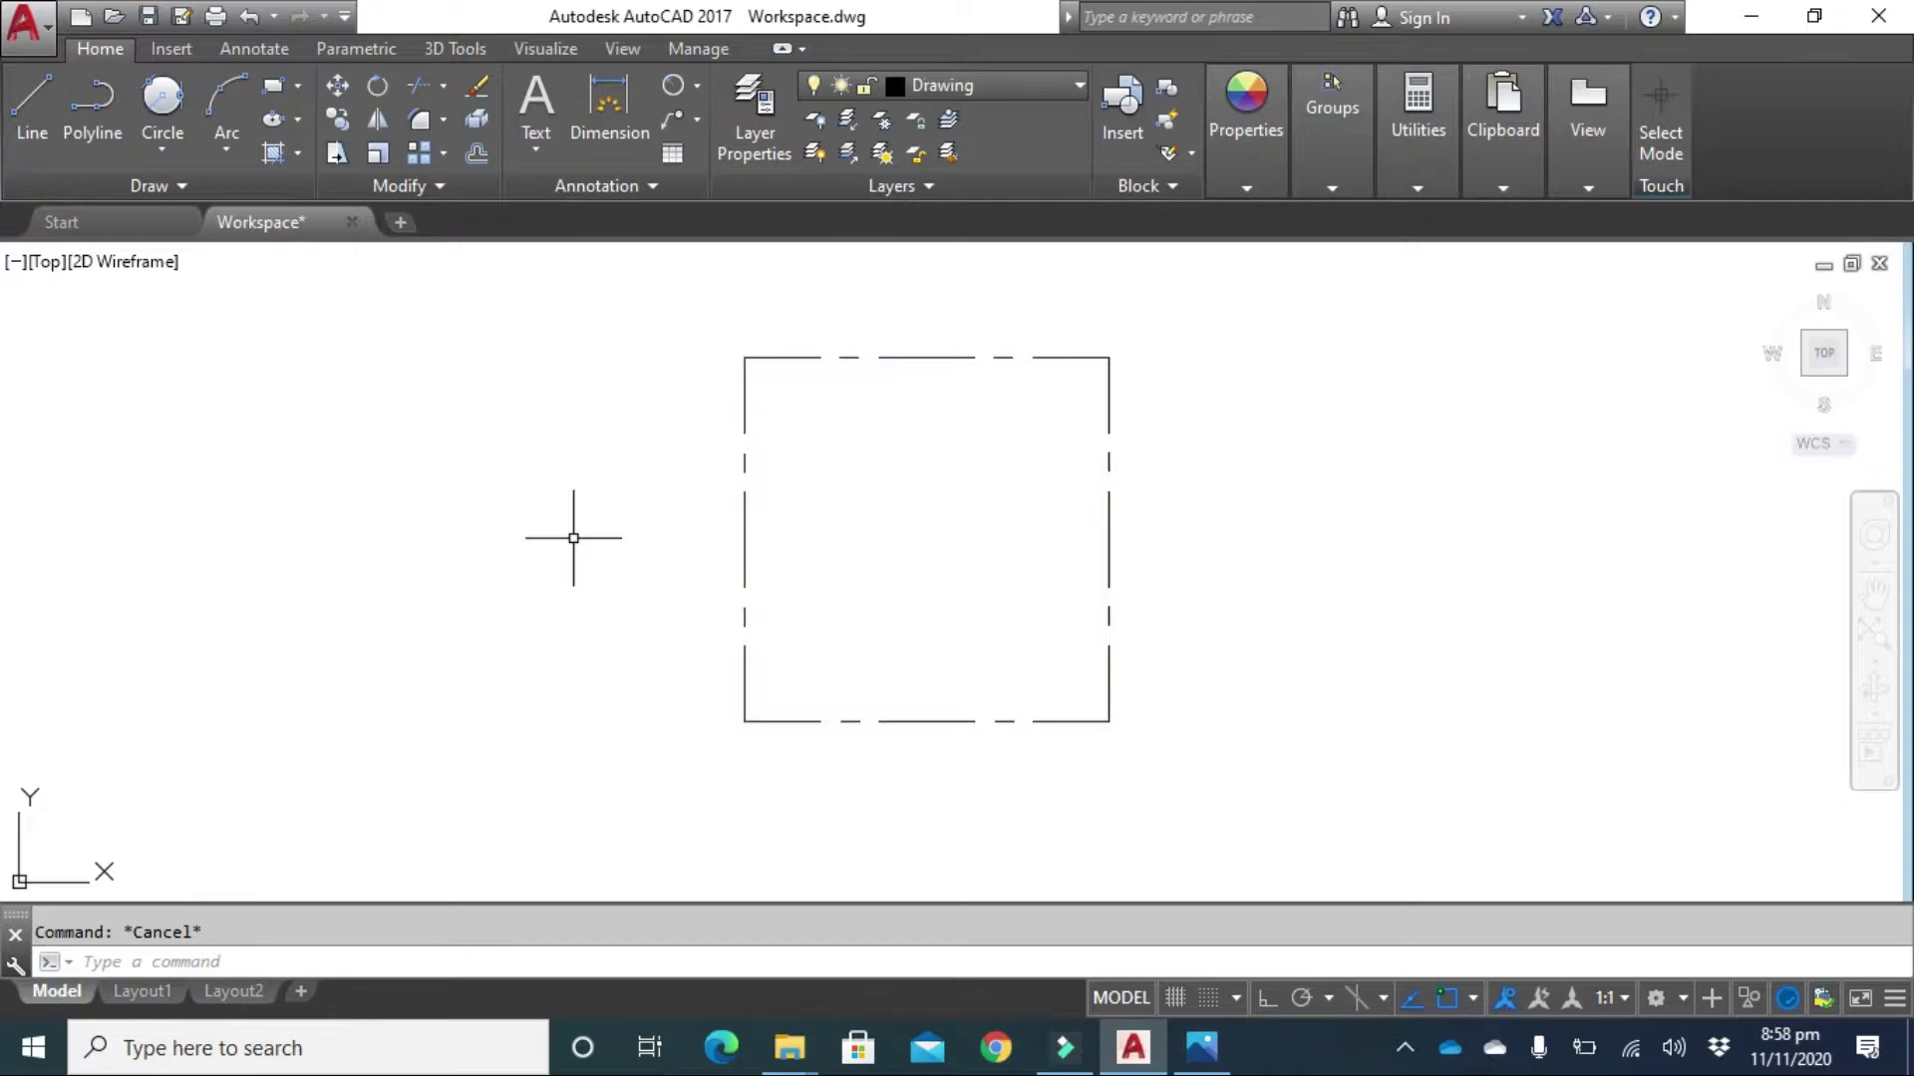
Draw a circle of radius 20 centred on the square's upper-right corner and consult the Trip Lever reference image.
{"action": "left_click", "coordinate": [165, 151]}
{"action": "left_click", "coordinate": [241, 200]}
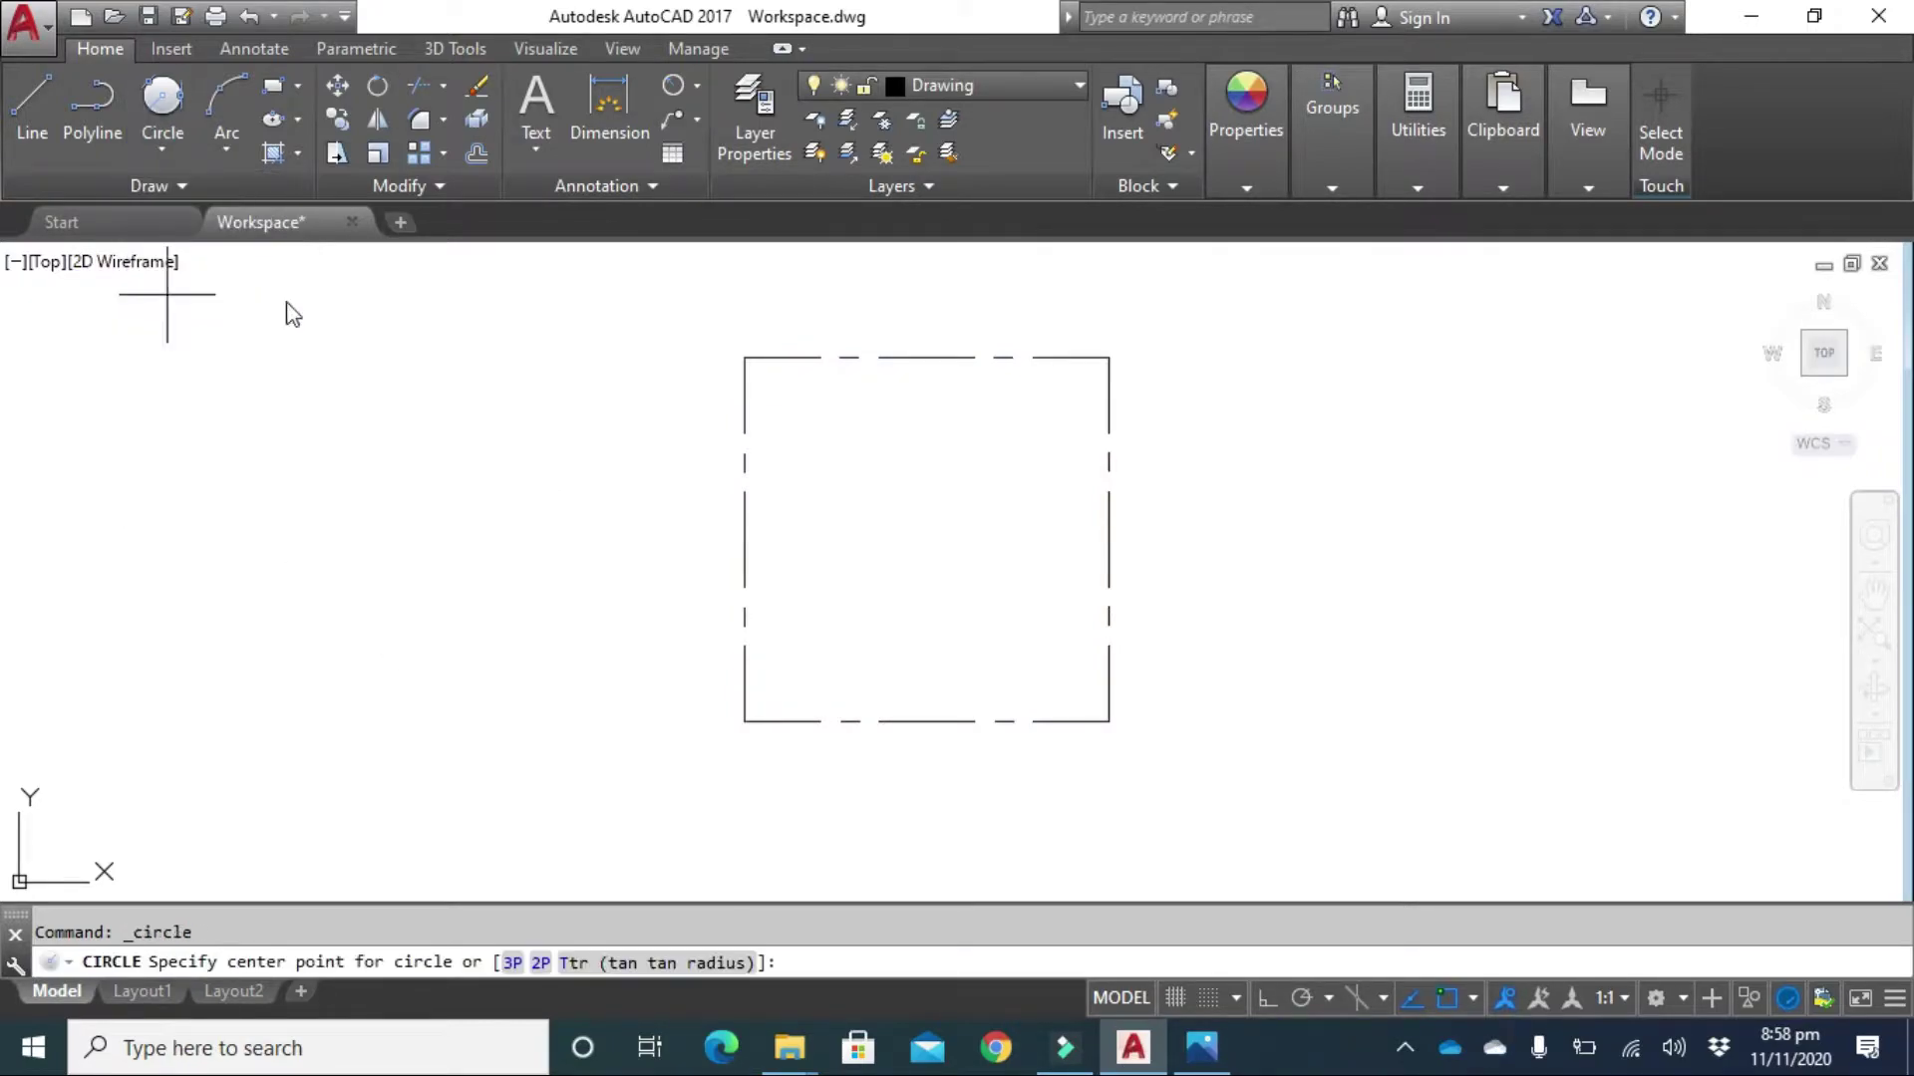
{"action": "left_click", "coordinate": [1108, 357]}
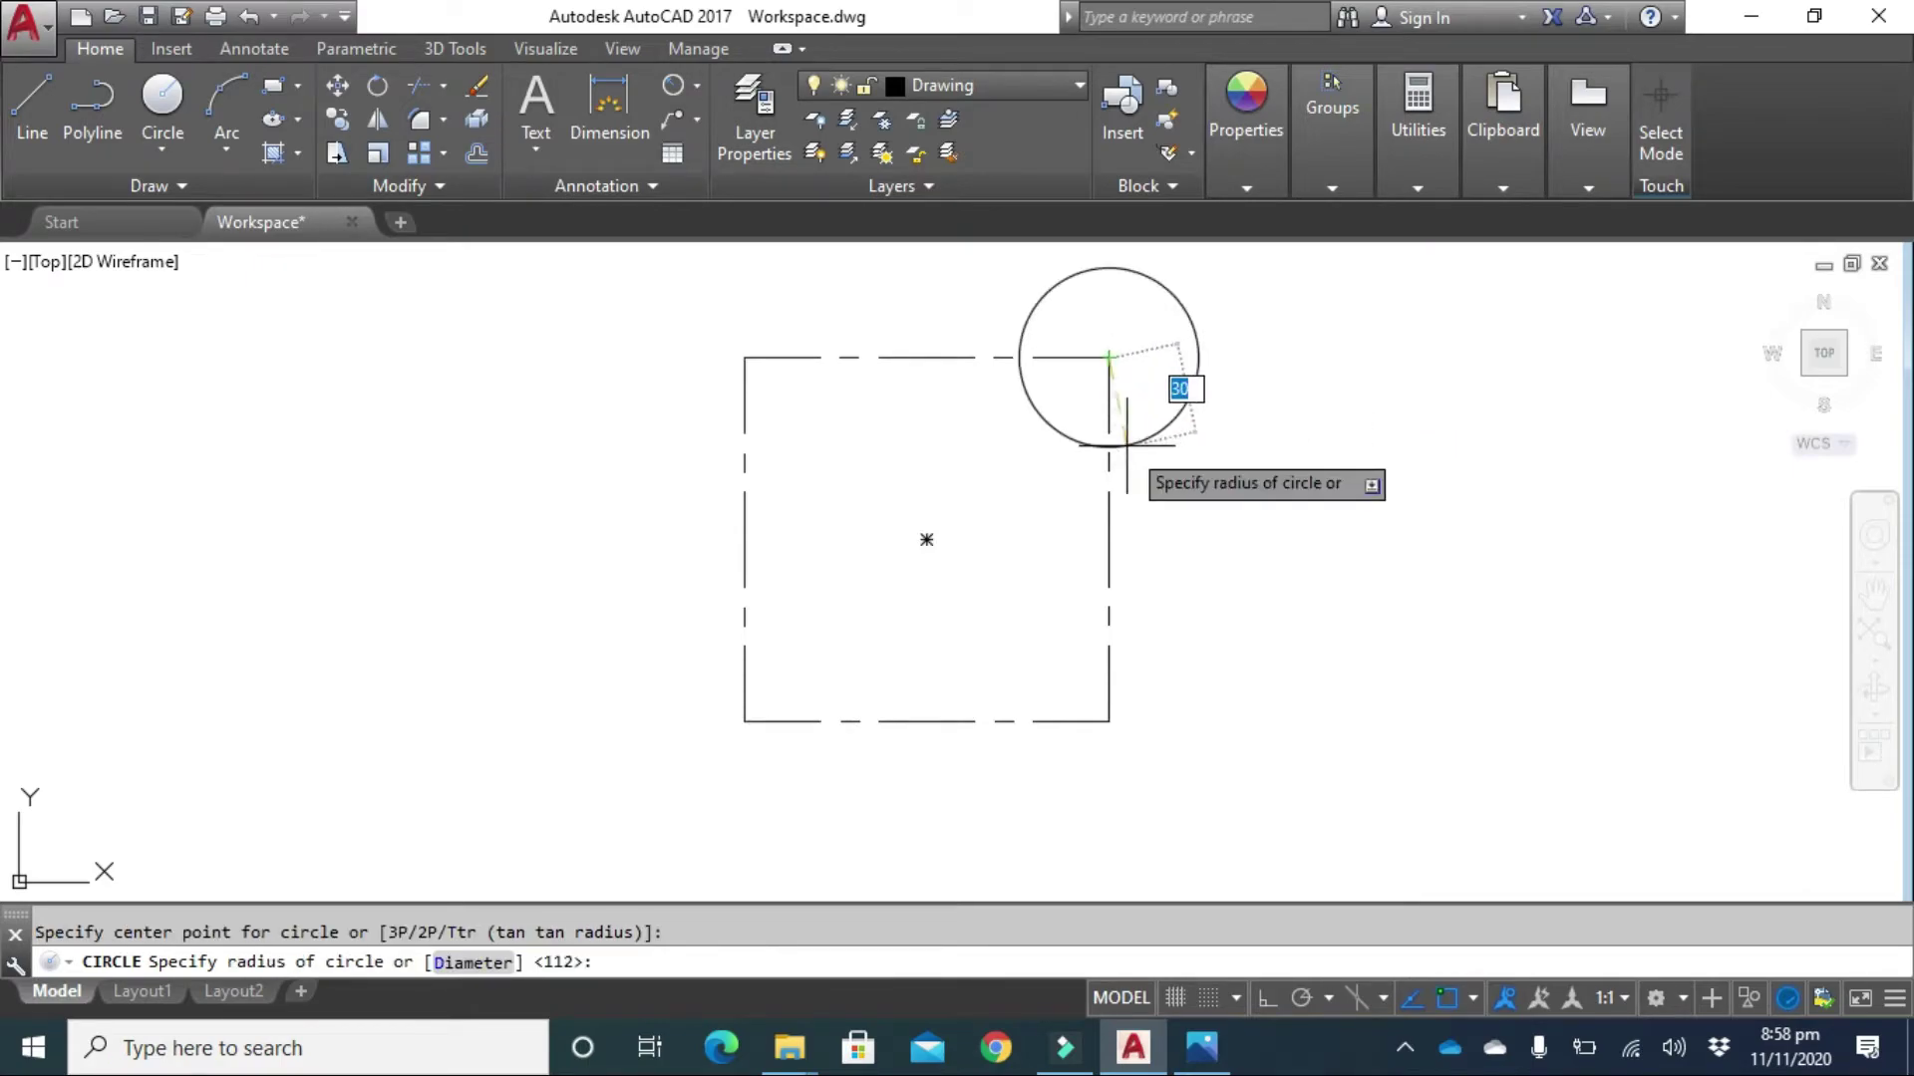
{"action": "type", "text": "20"}
{"action": "key", "text": "Return"}
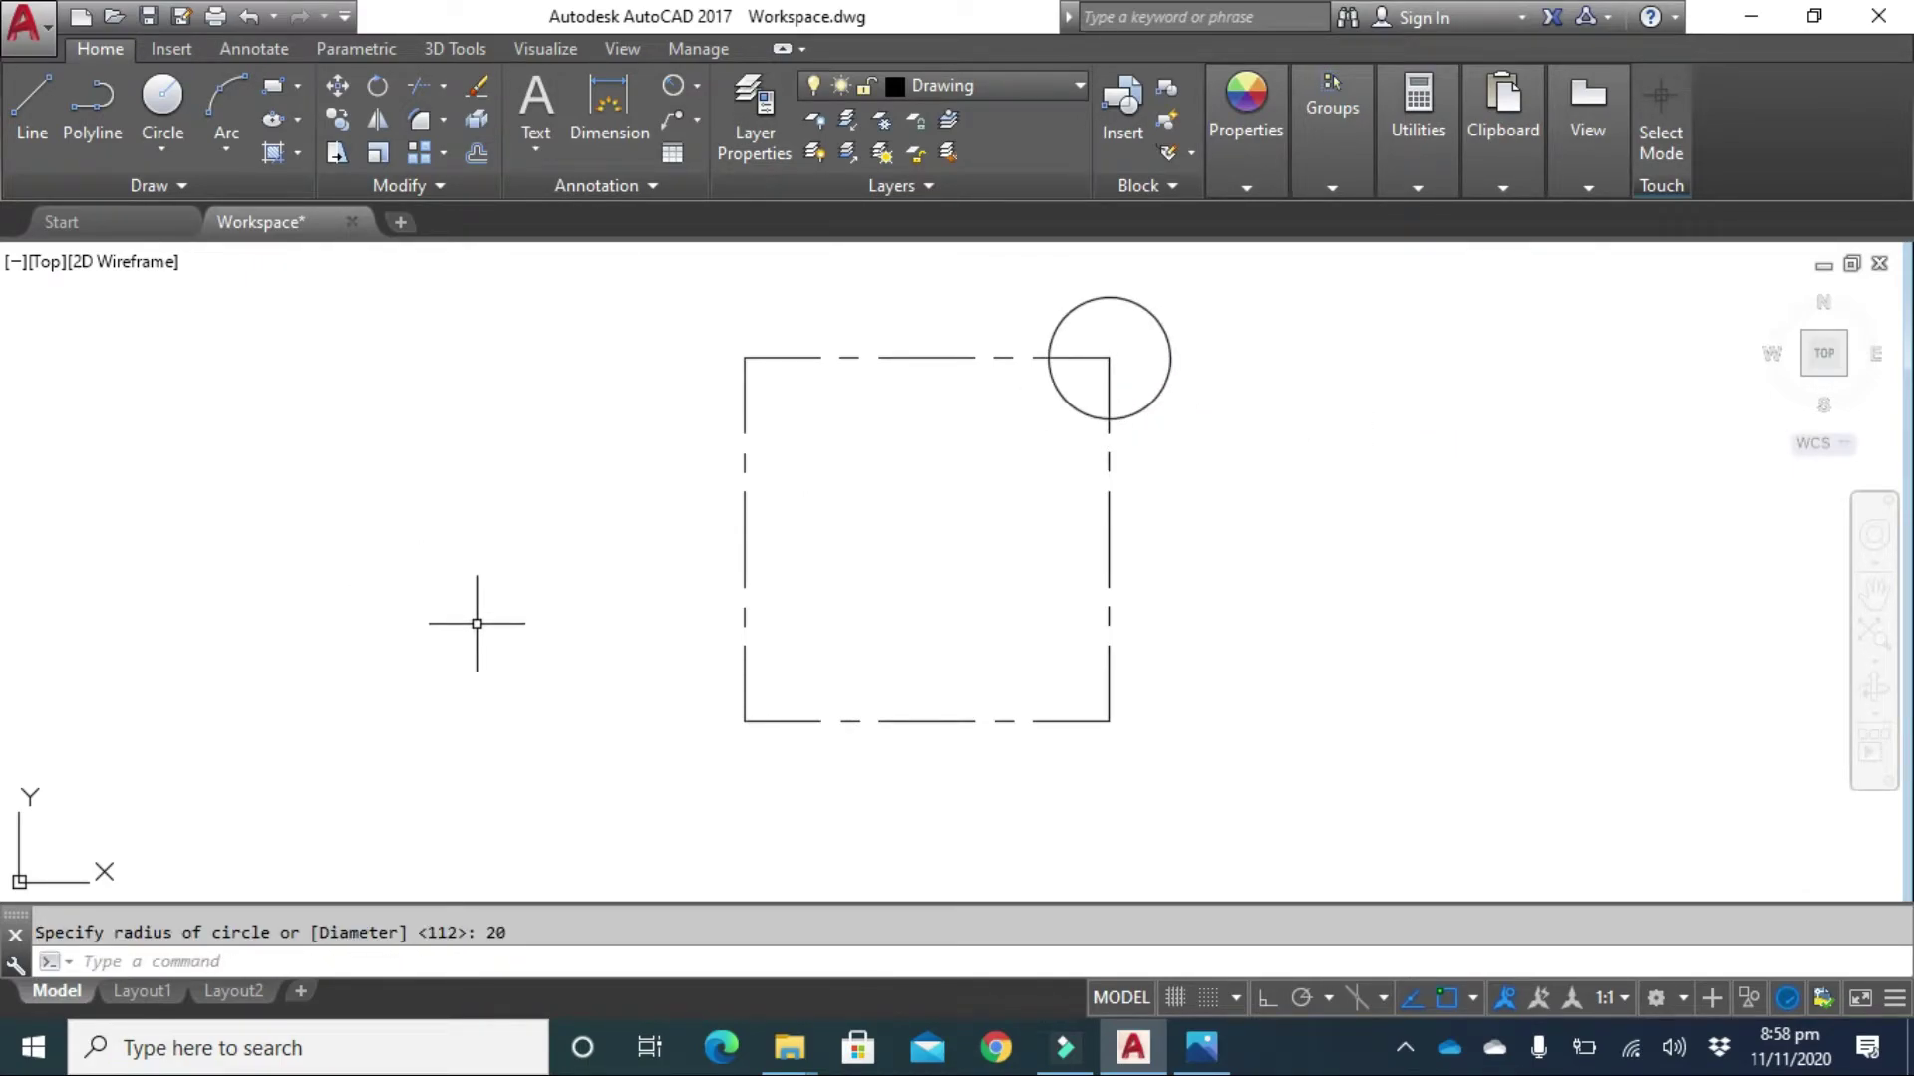
{"action": "left_click", "coordinate": [1201, 1046]}
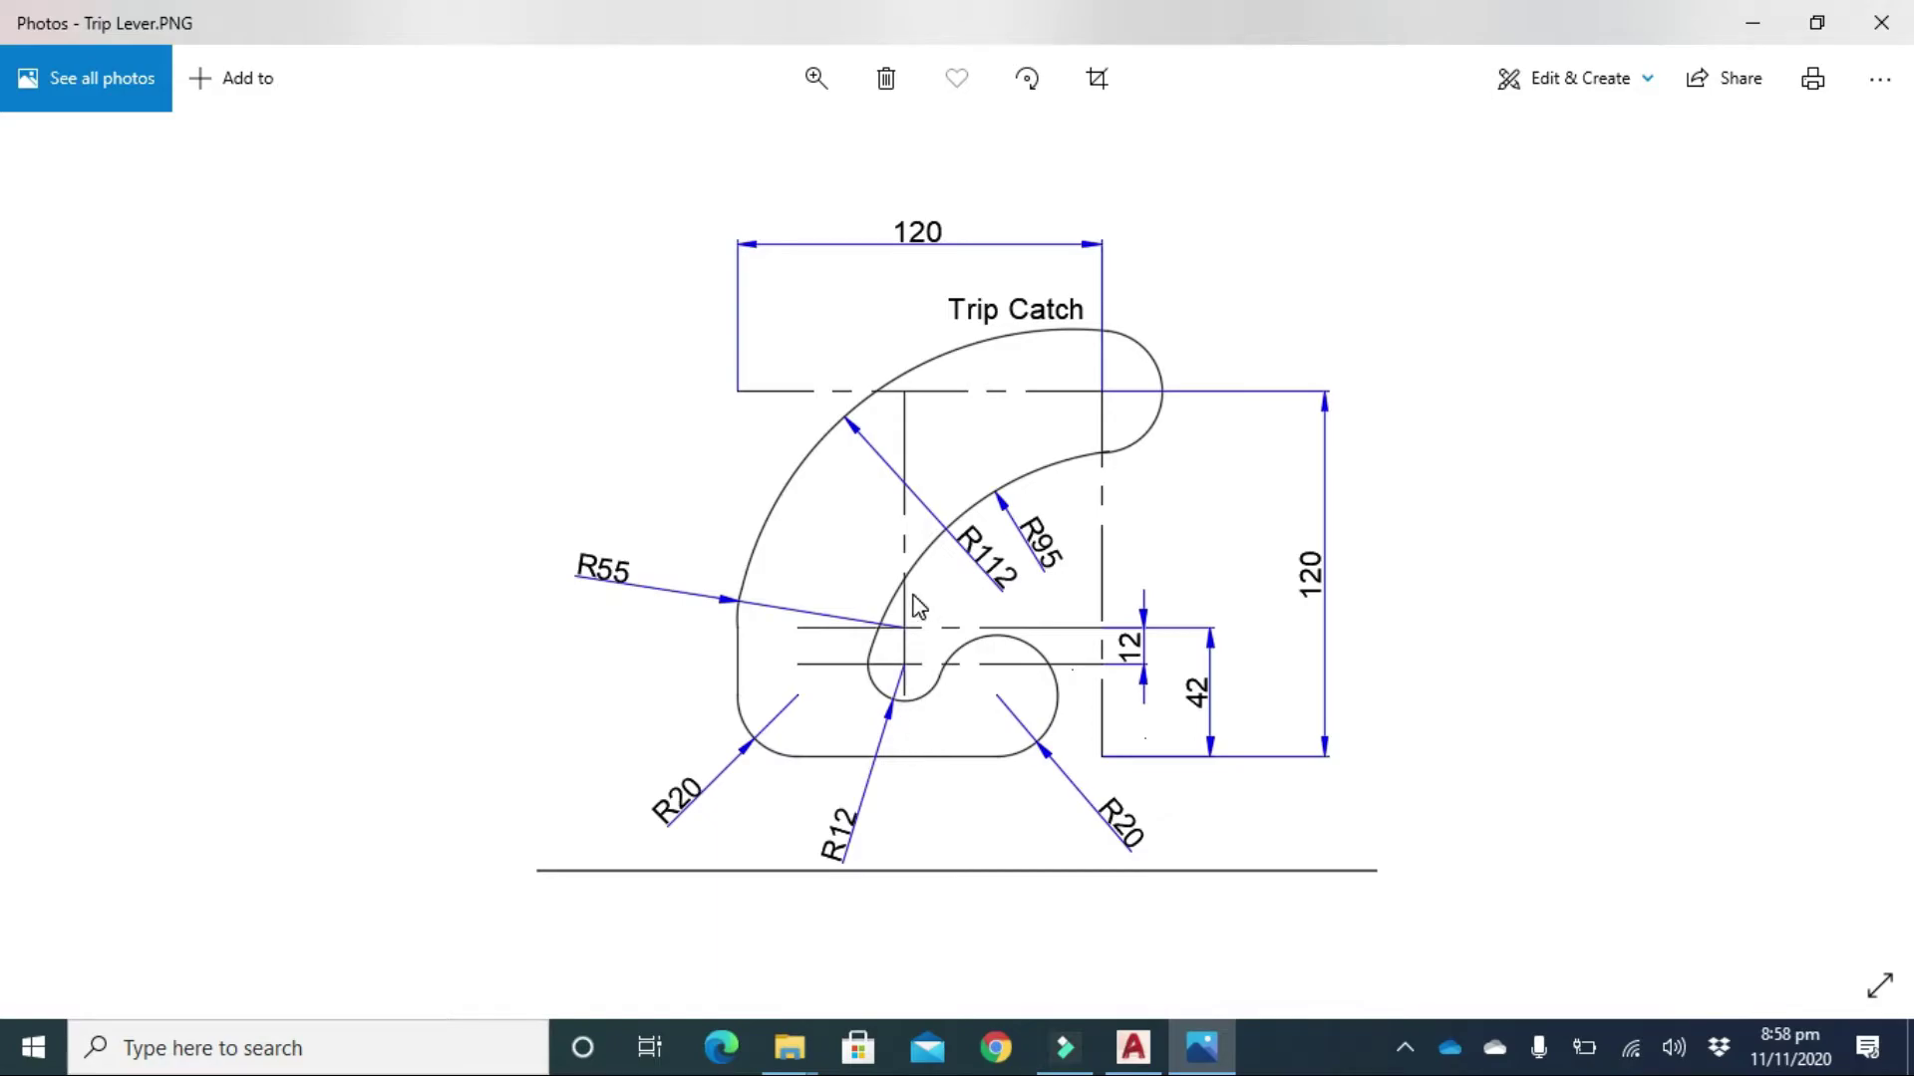
{"action": "left_click", "coordinate": [1136, 1046]}
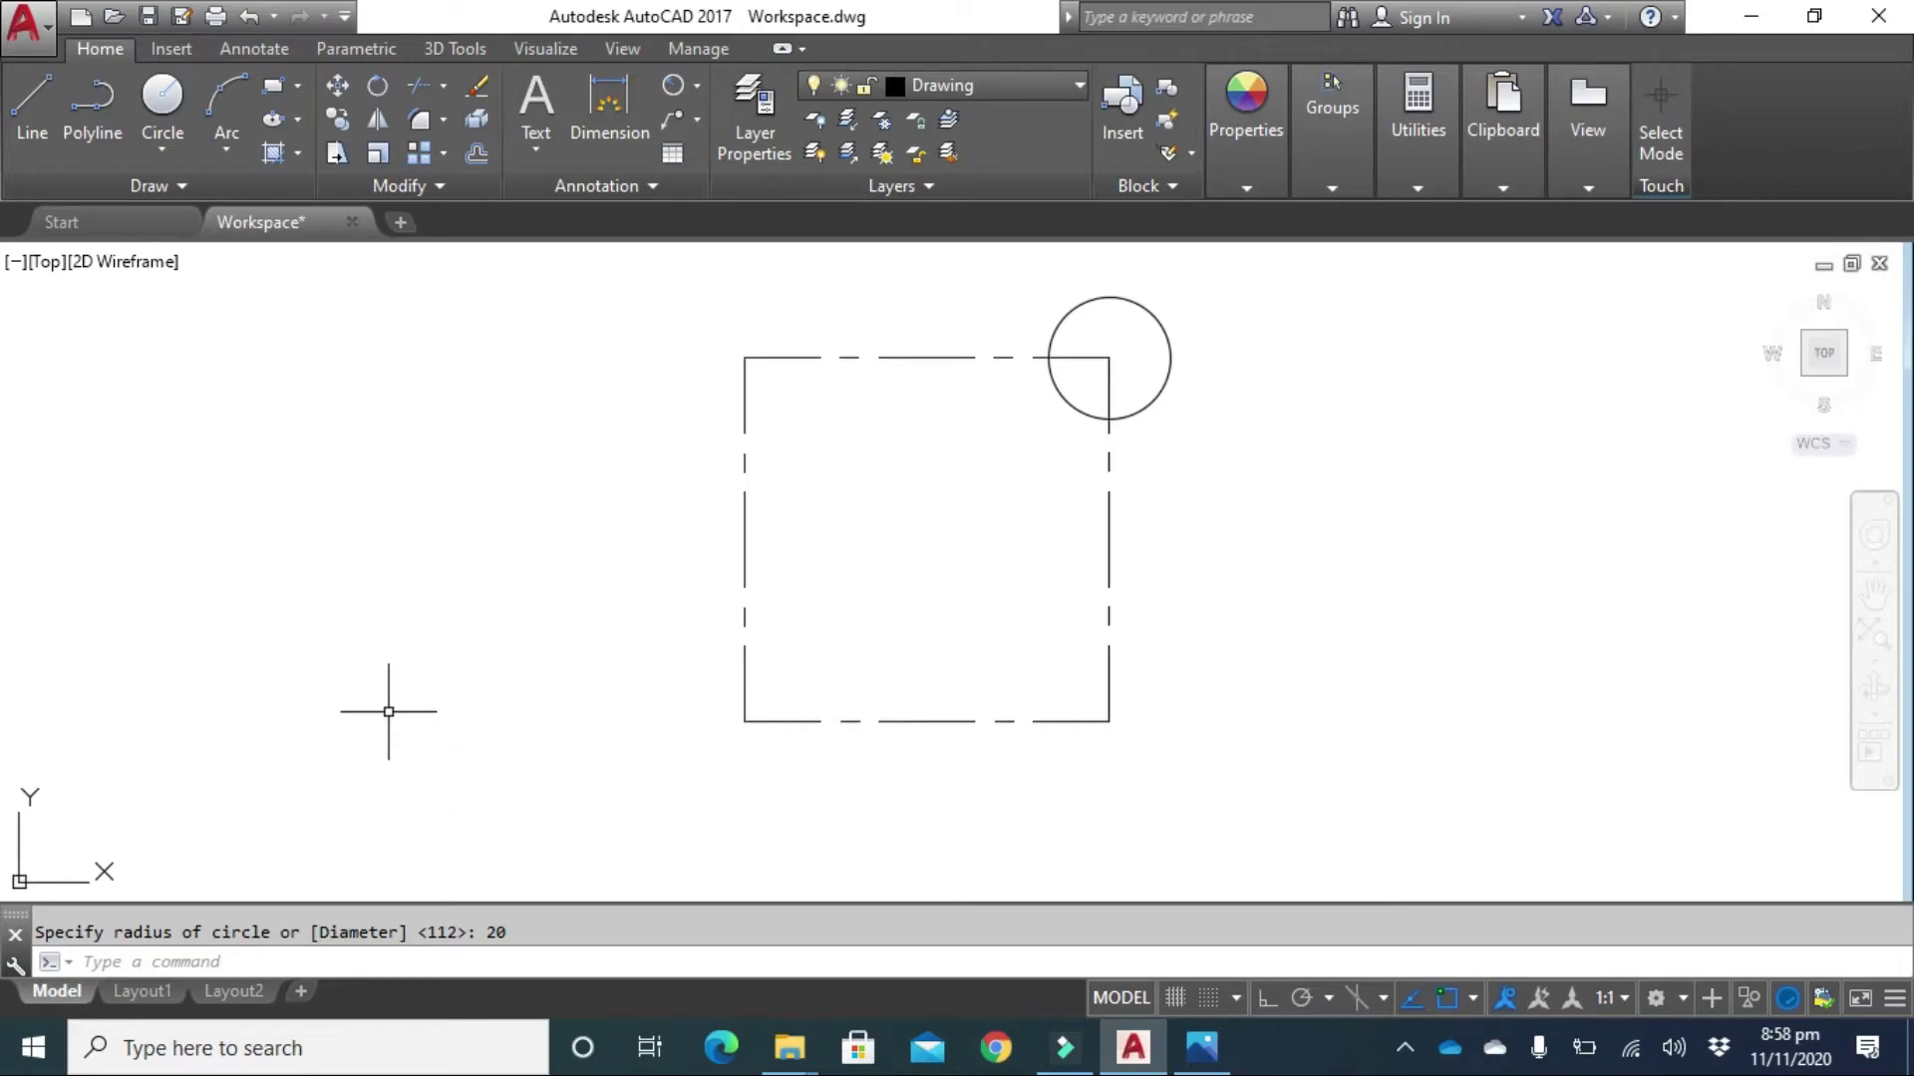
{"action": "type", "text": "OF"}
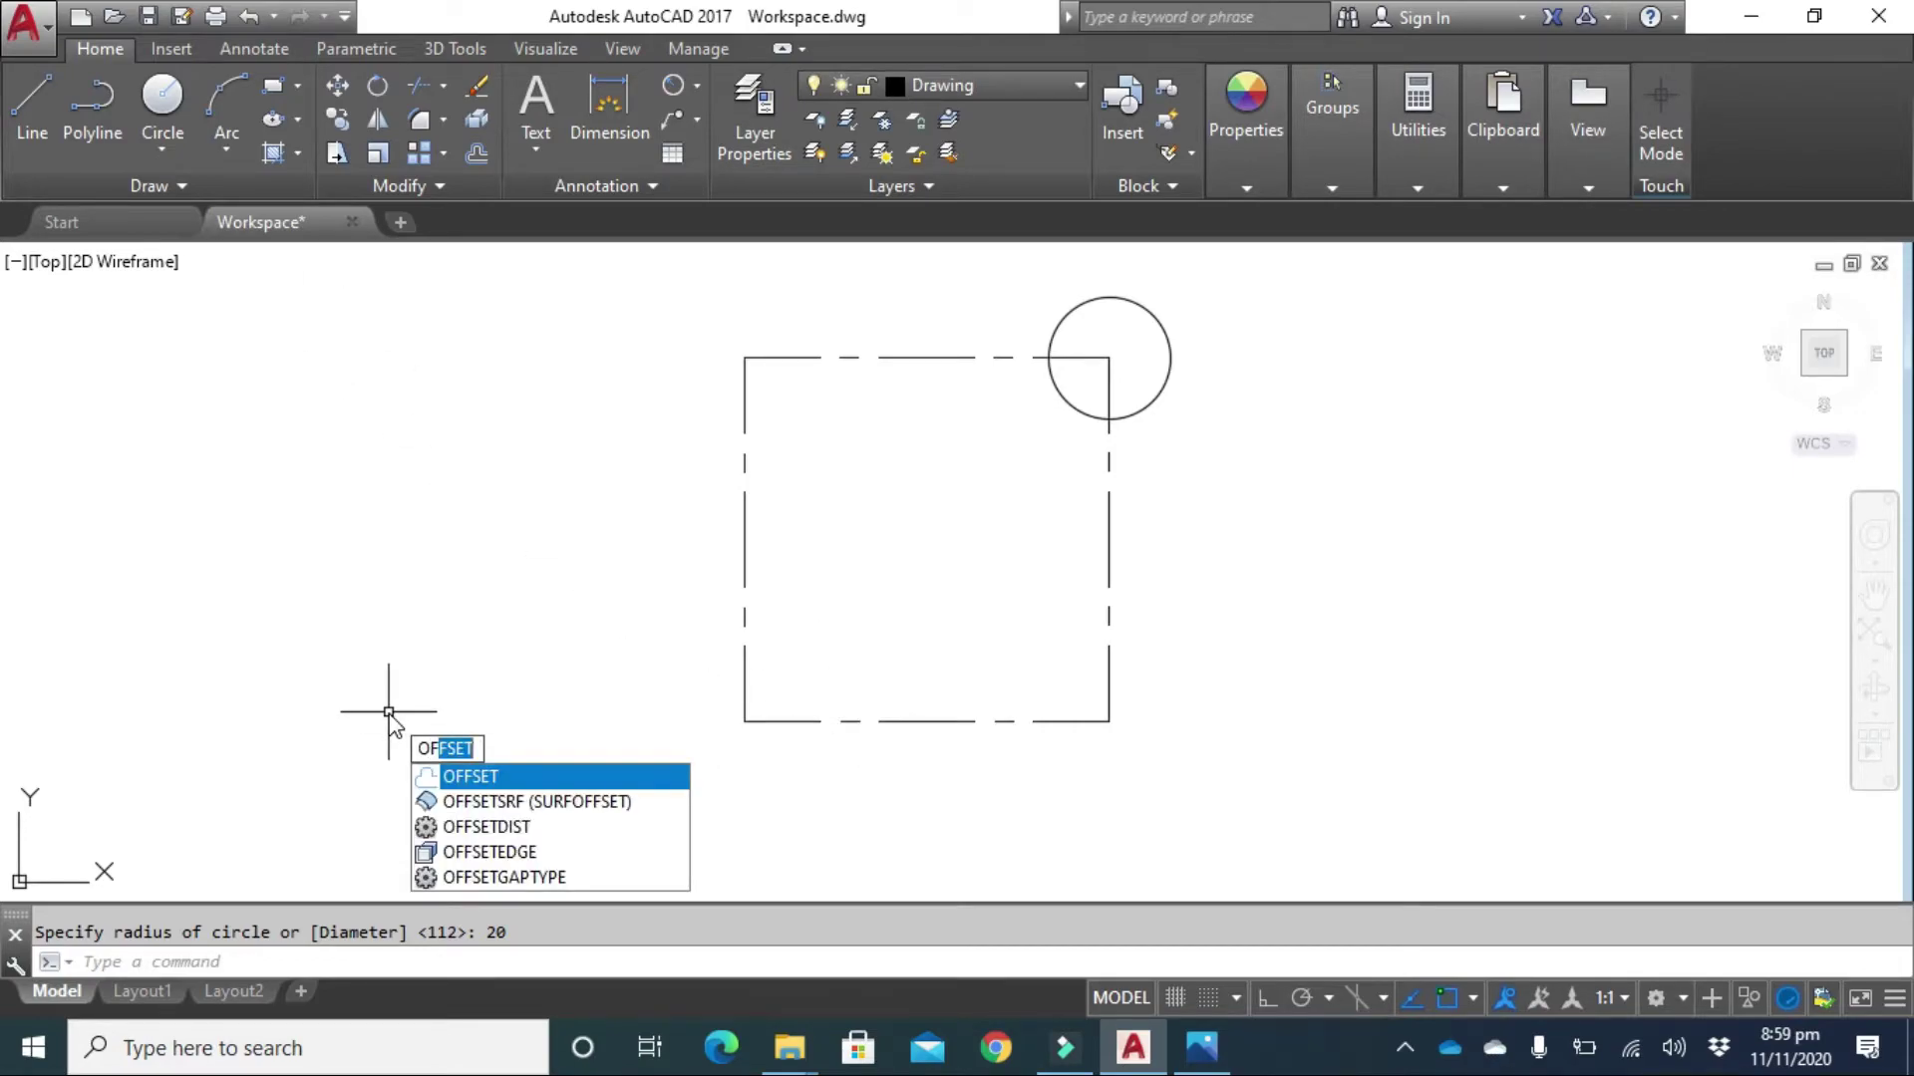
{"action": "key", "text": "Return"}
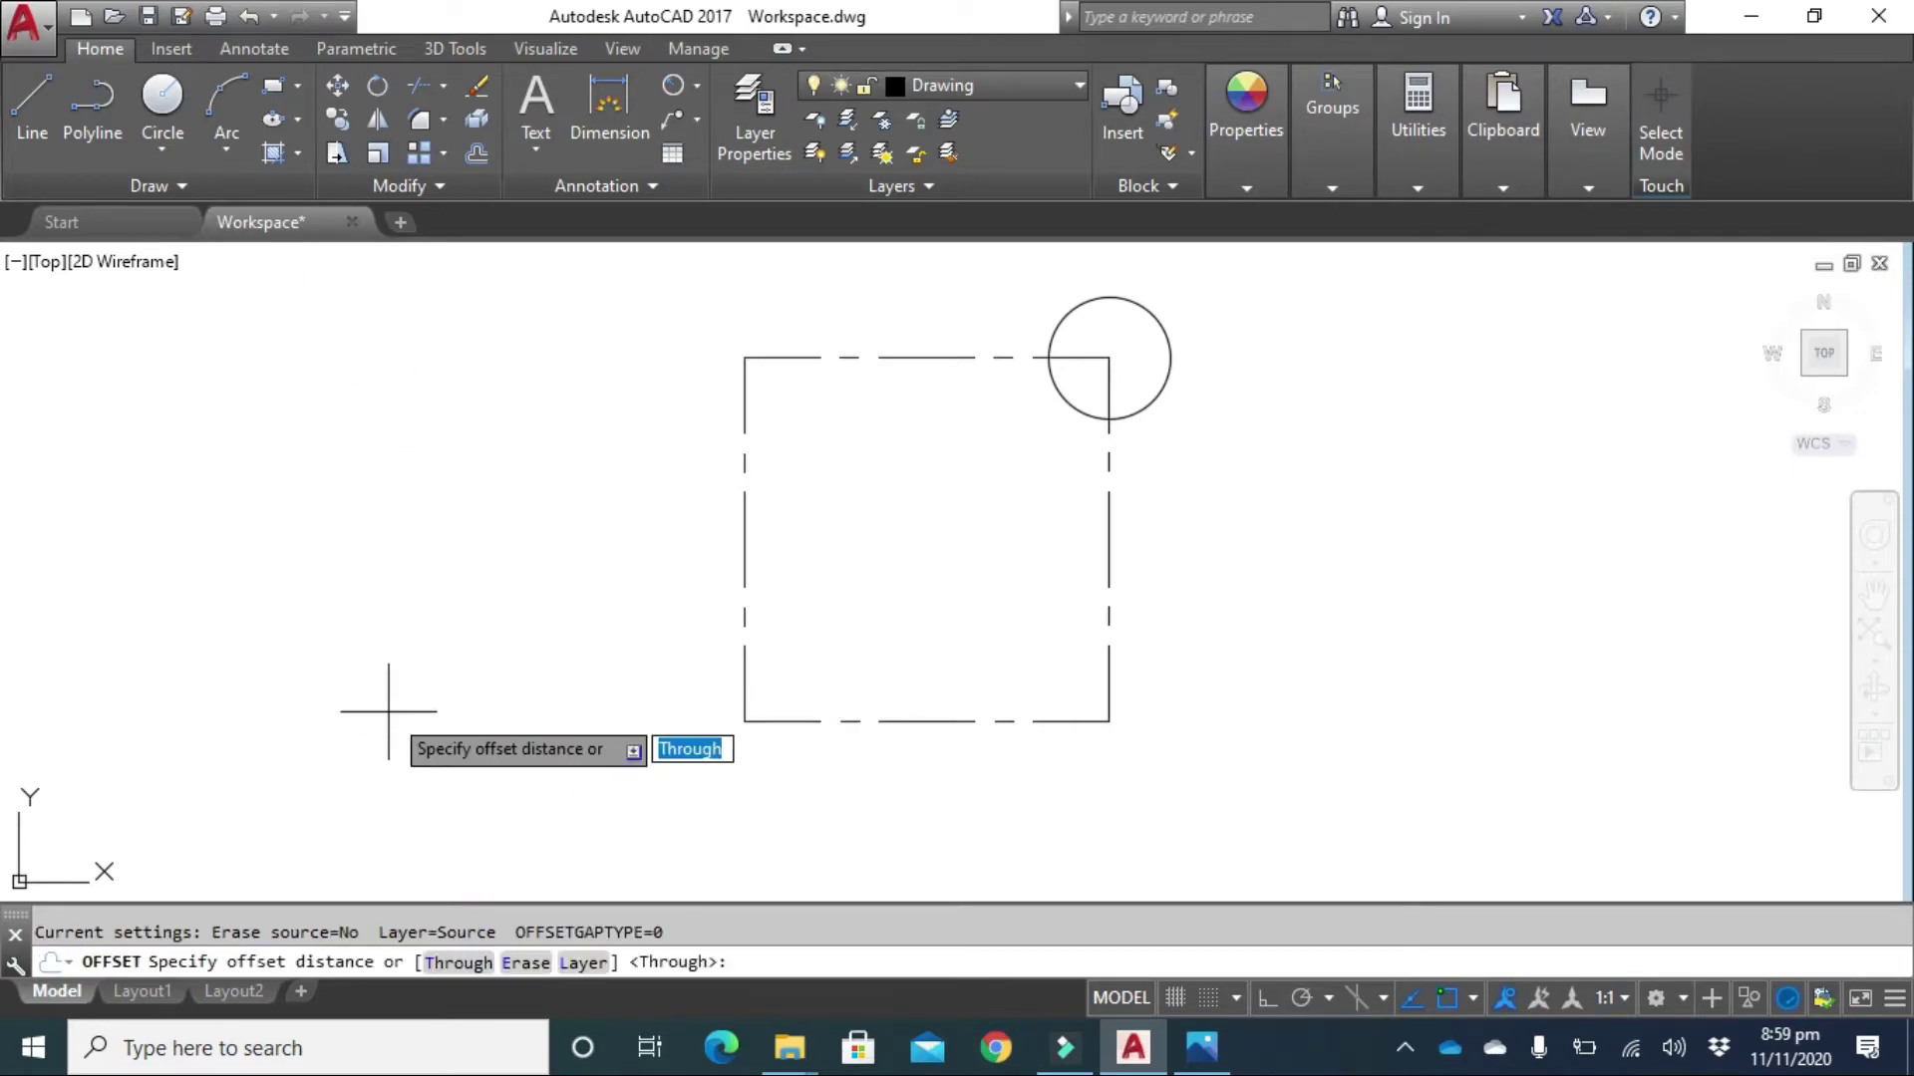
{"action": "left_click", "coordinate": [455, 963]}
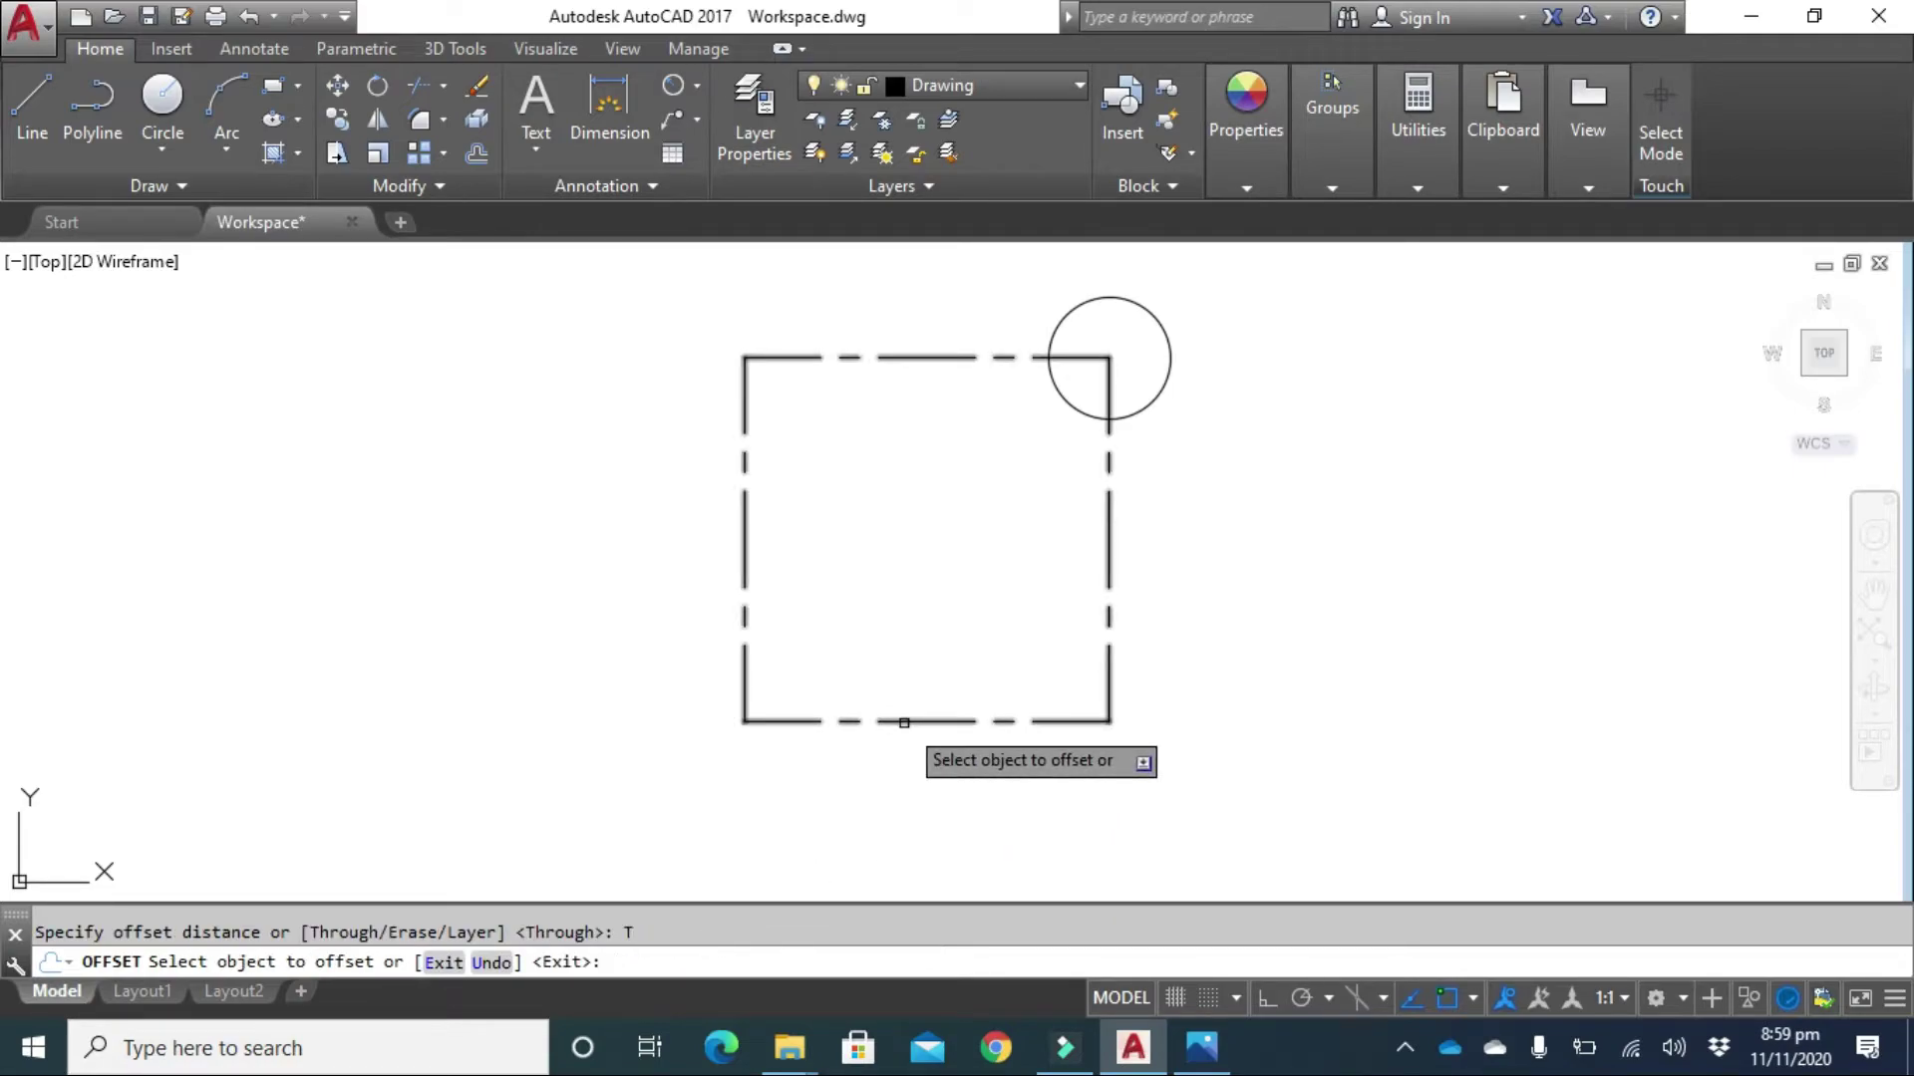
{"action": "key", "text": "Escape"}
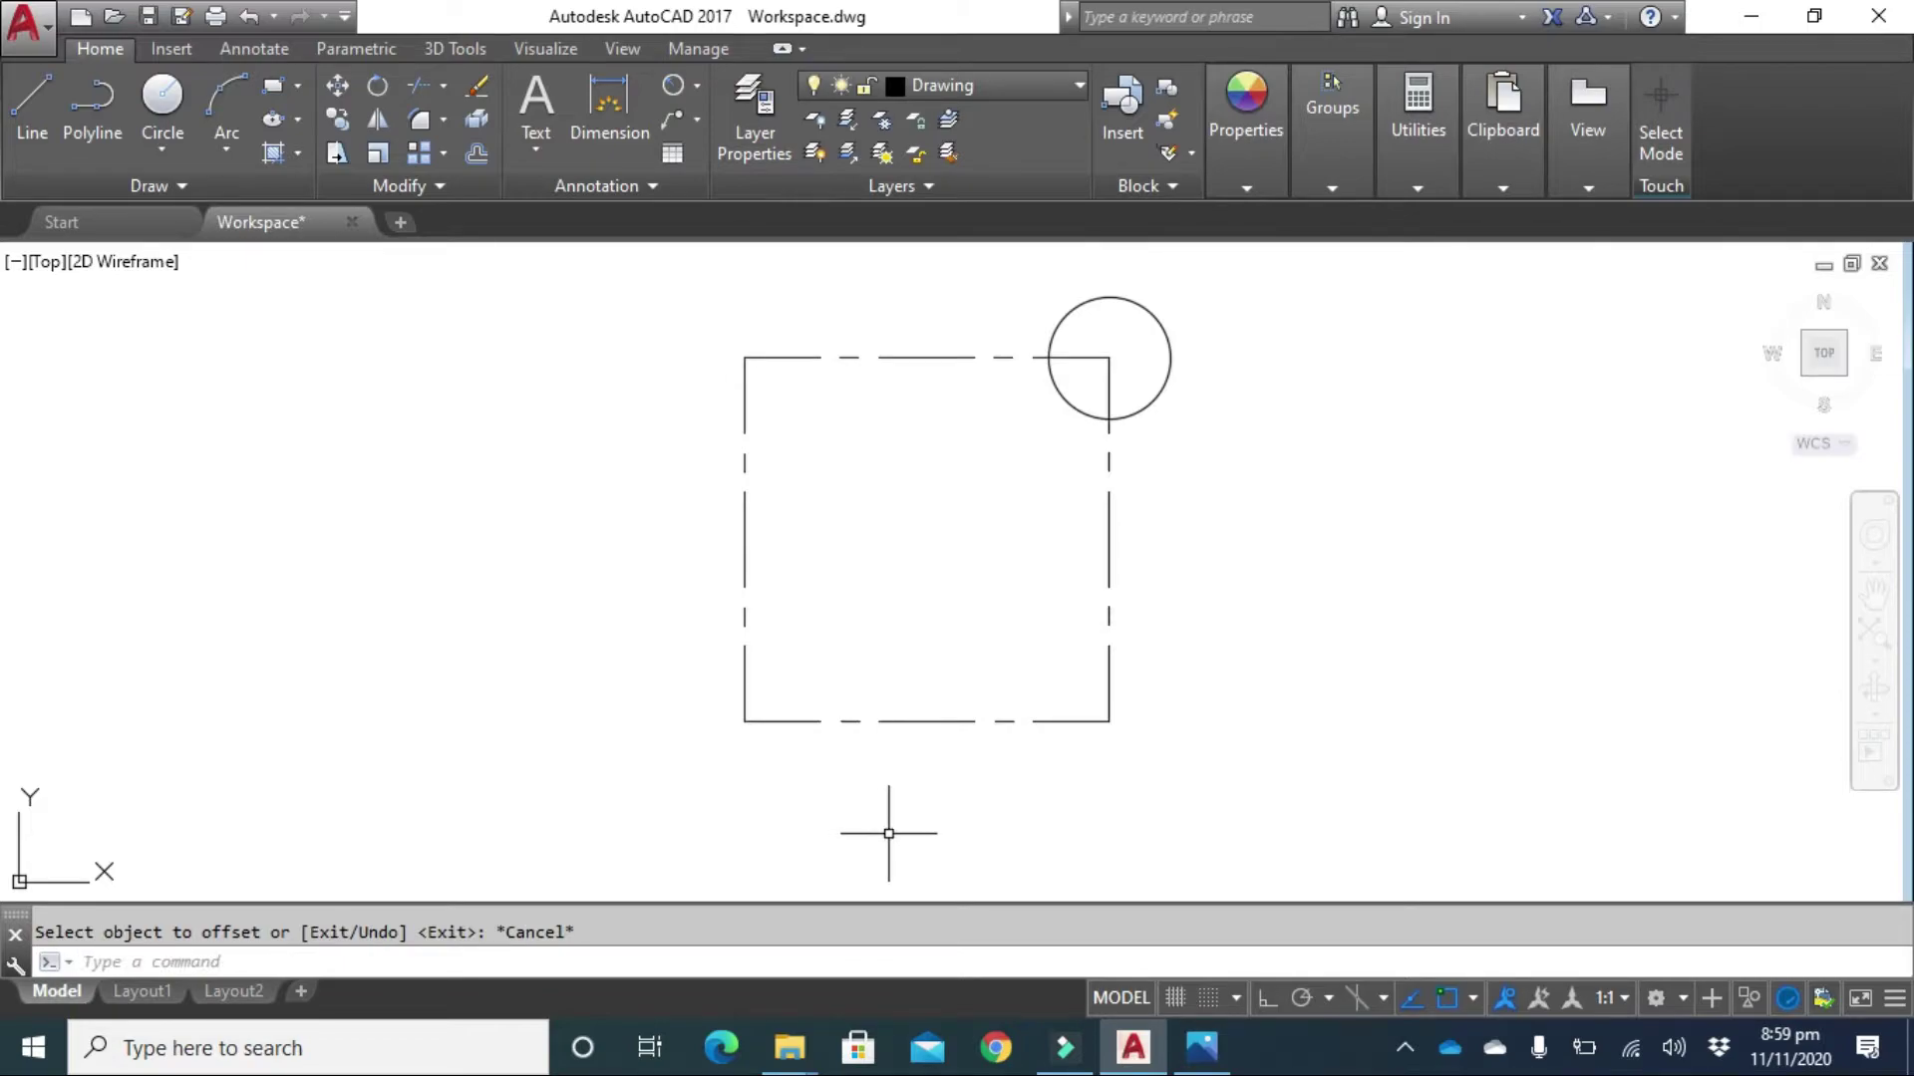
Explode the dash-dot square into separate lines.
{"action": "left_click", "coordinate": [1195, 613]}
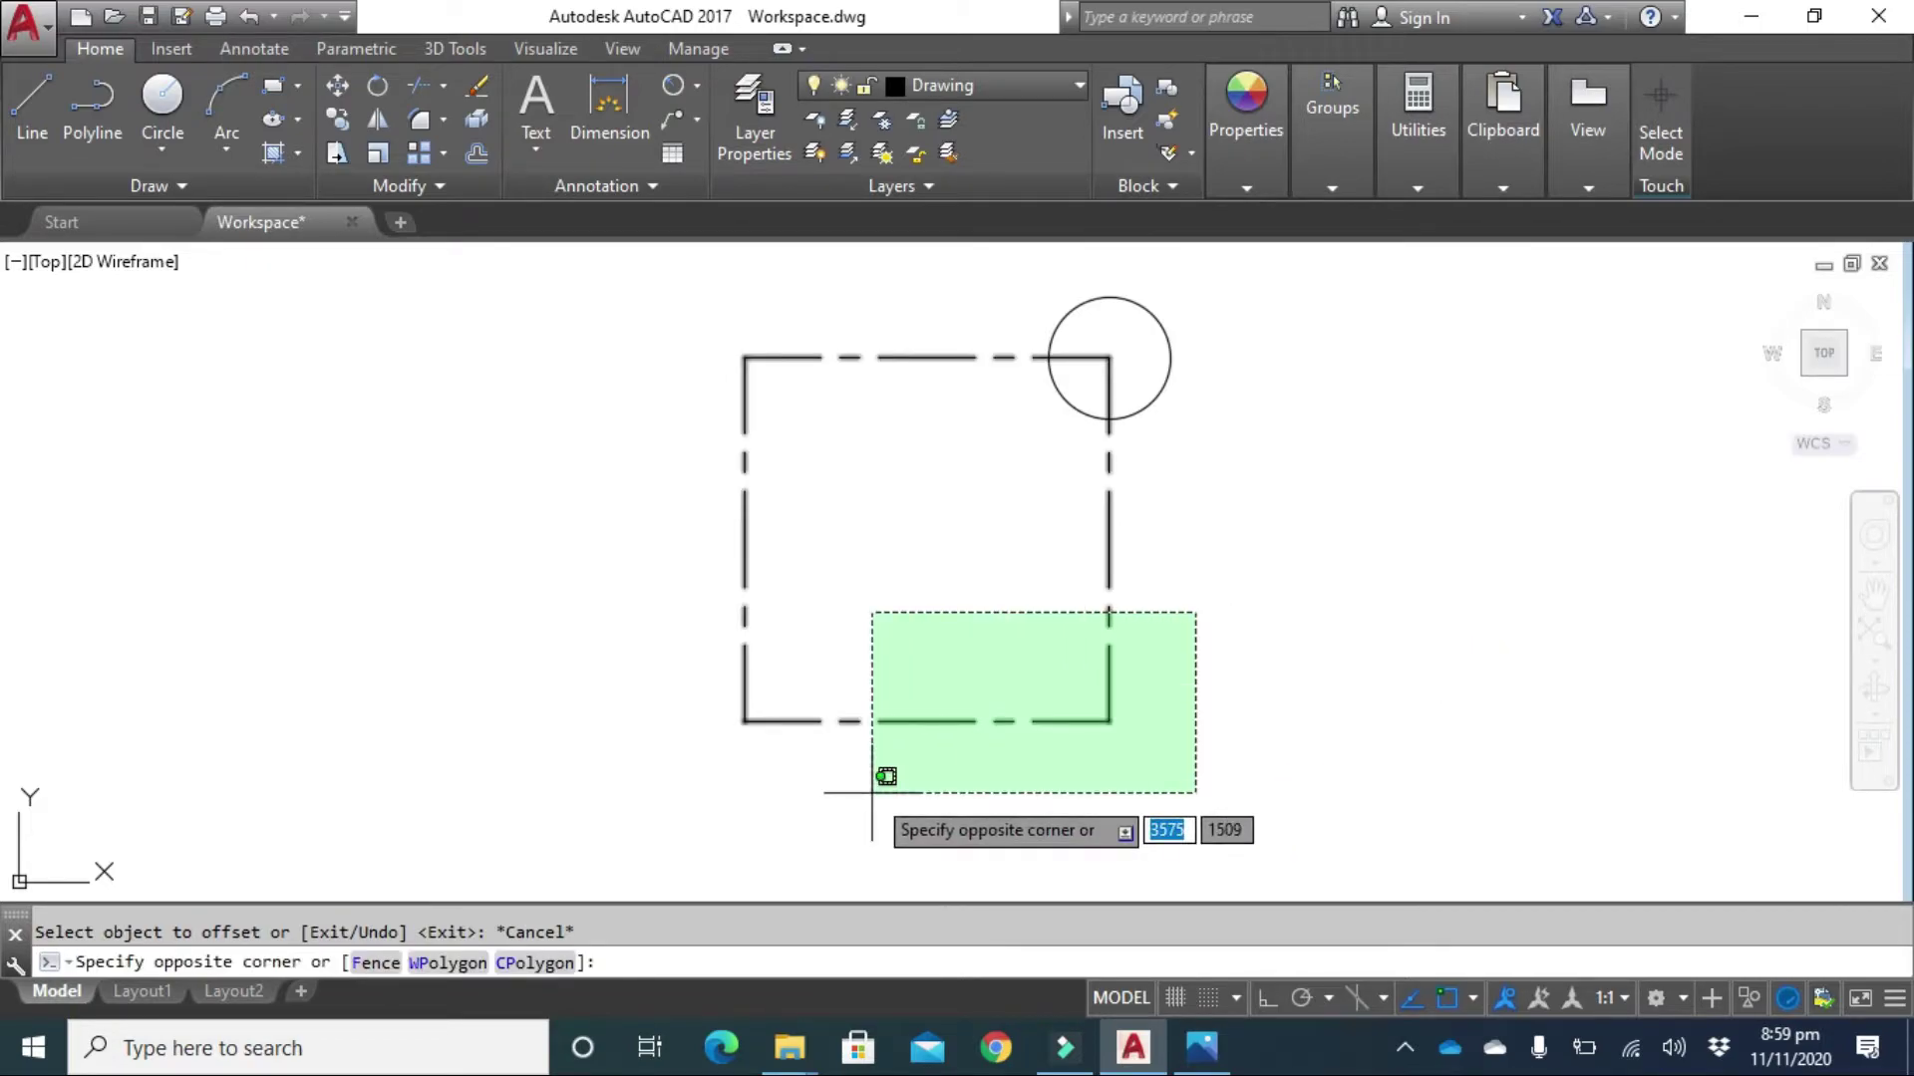
{"action": "left_click", "coordinate": [872, 793]}
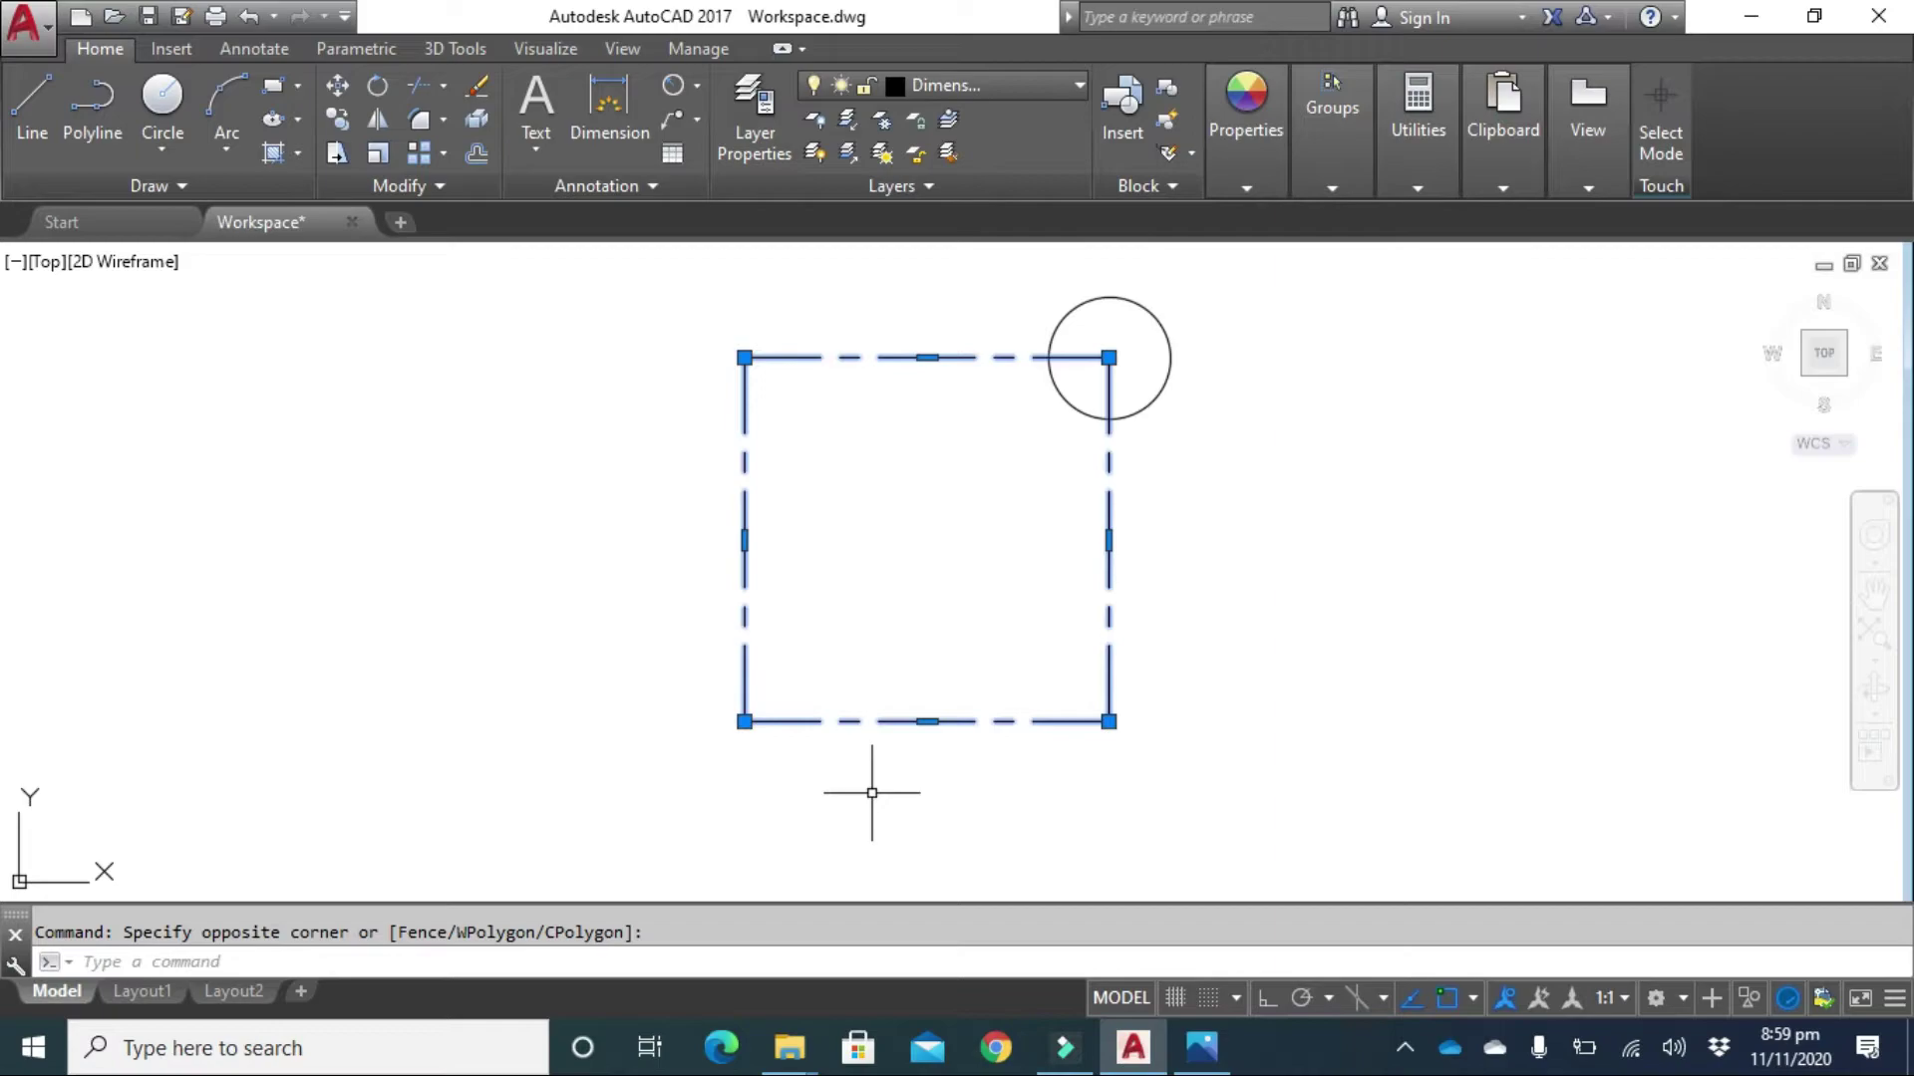
{"action": "type", "text": "X"}
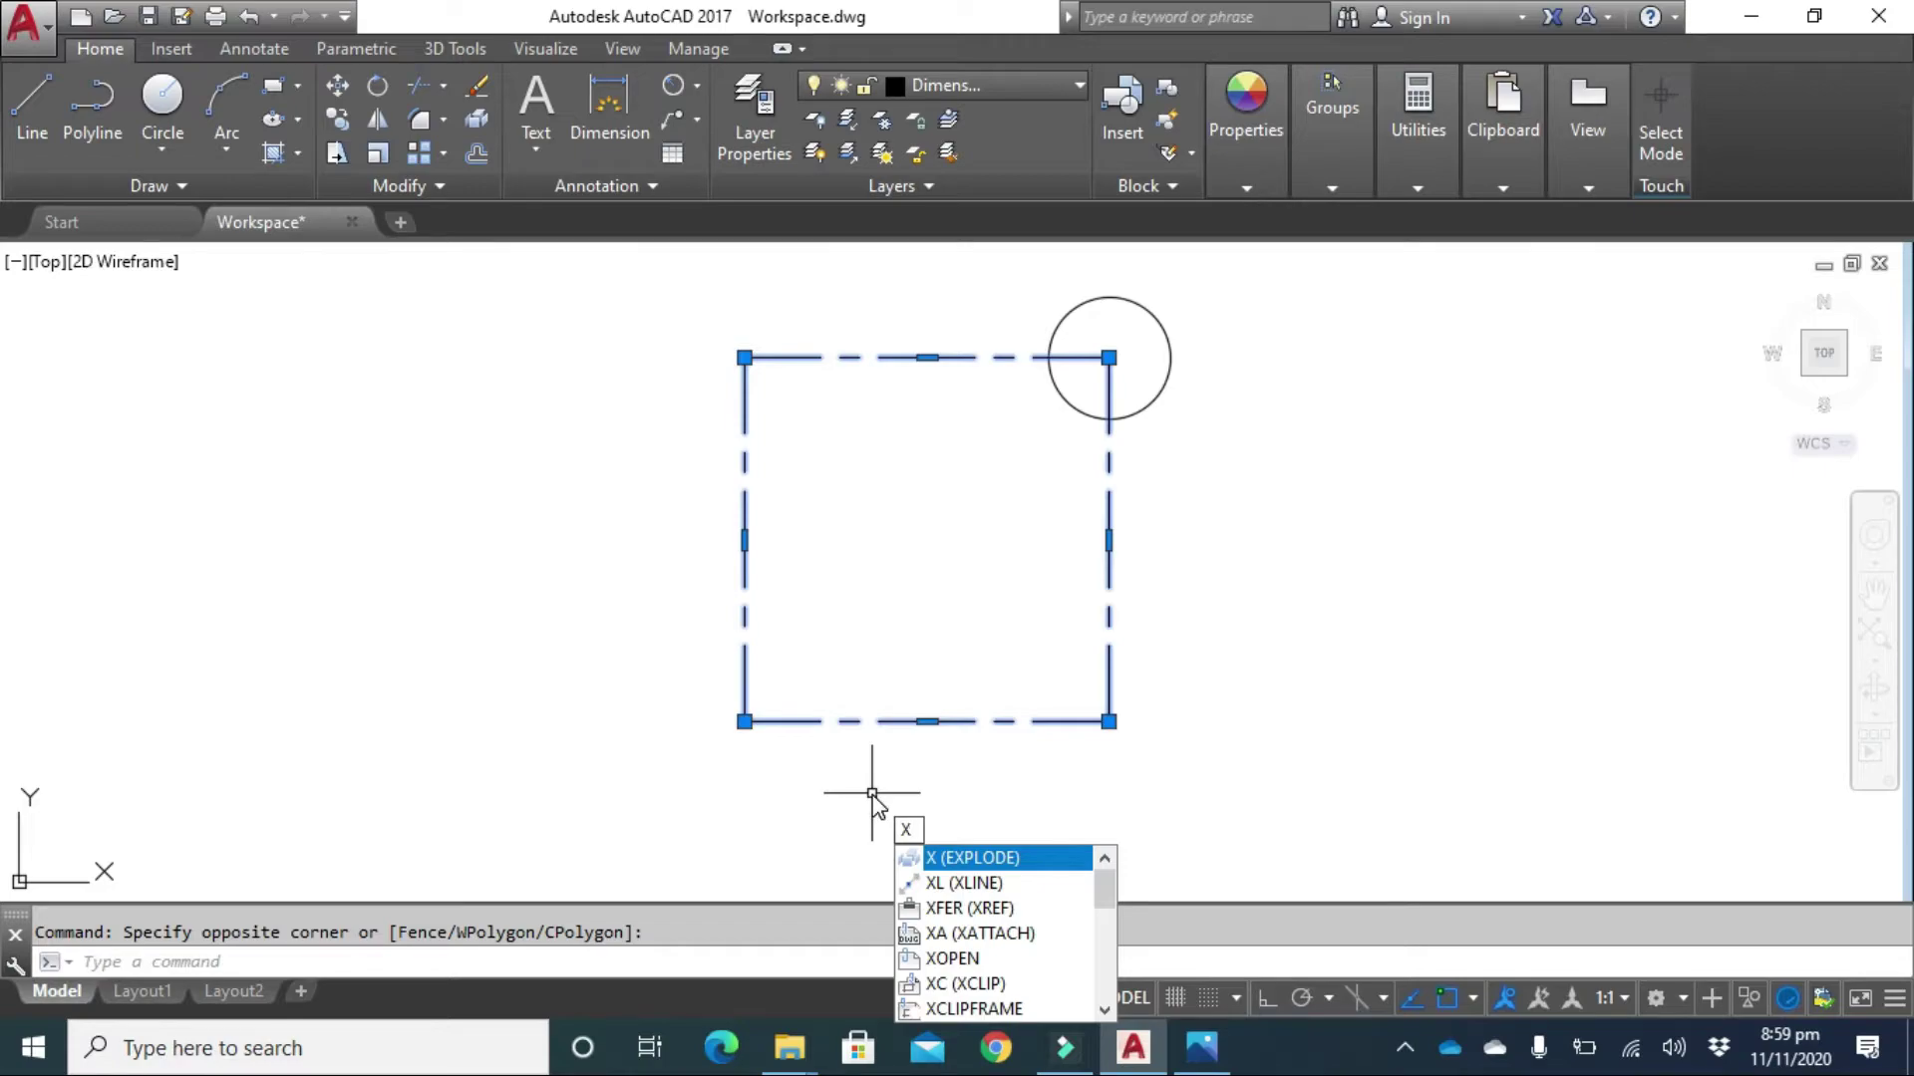
{"action": "key", "text": "Return"}
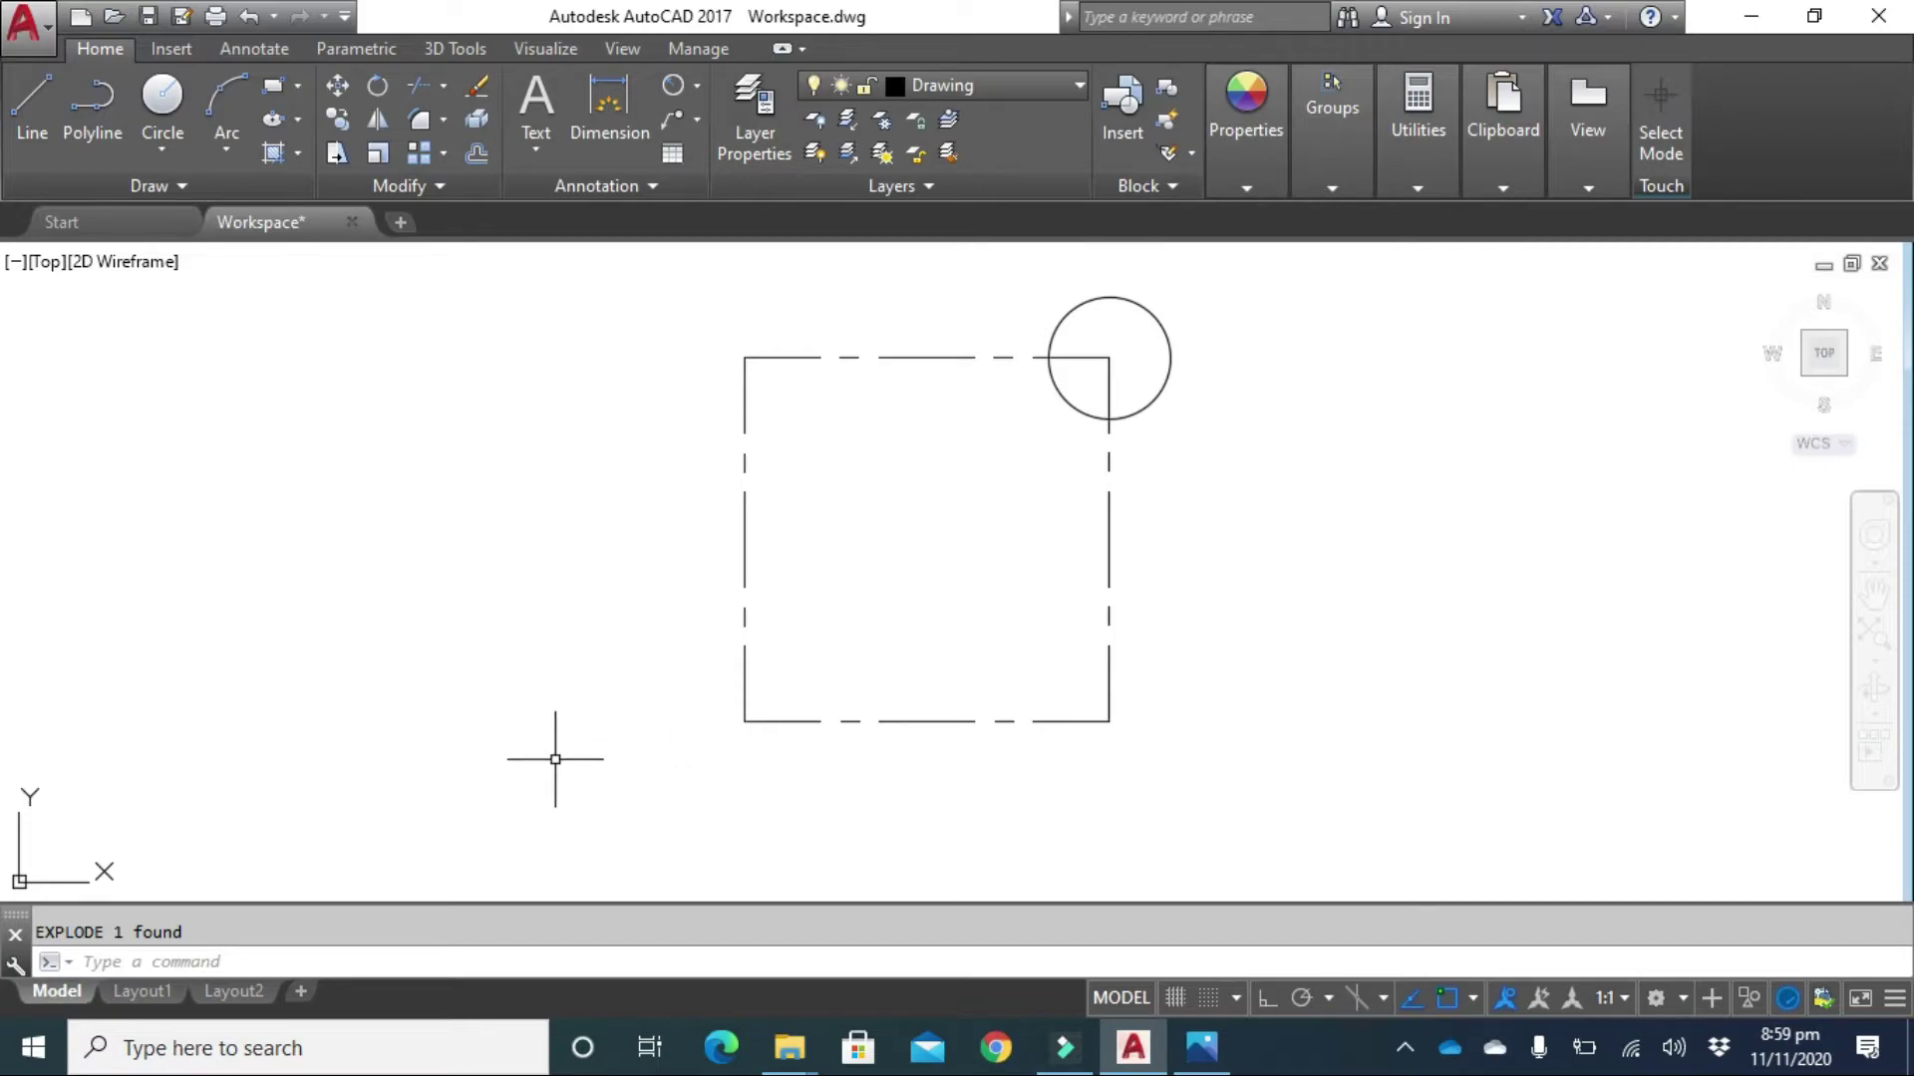
Offset the square's bottom edge 42 upward using the Through option.
{"action": "type", "text": "offset"}
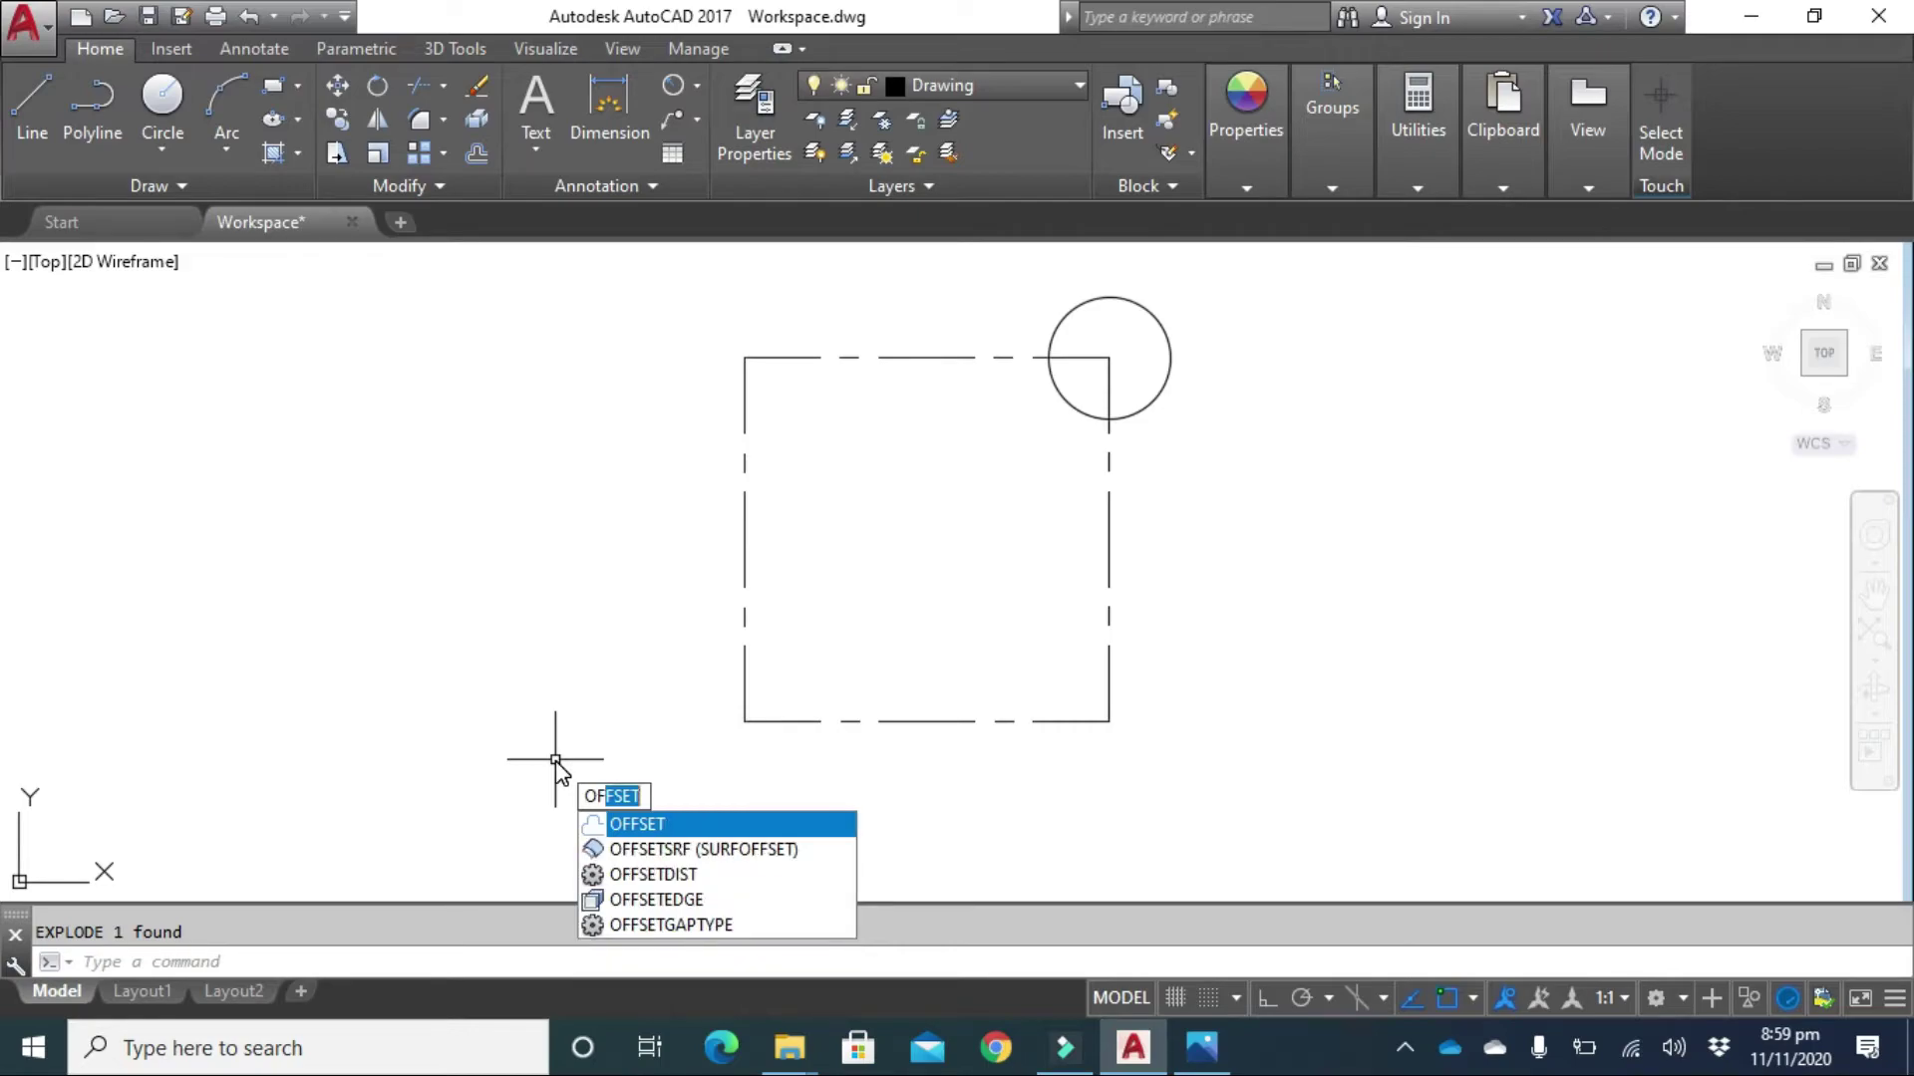
{"action": "key", "text": "Return"}
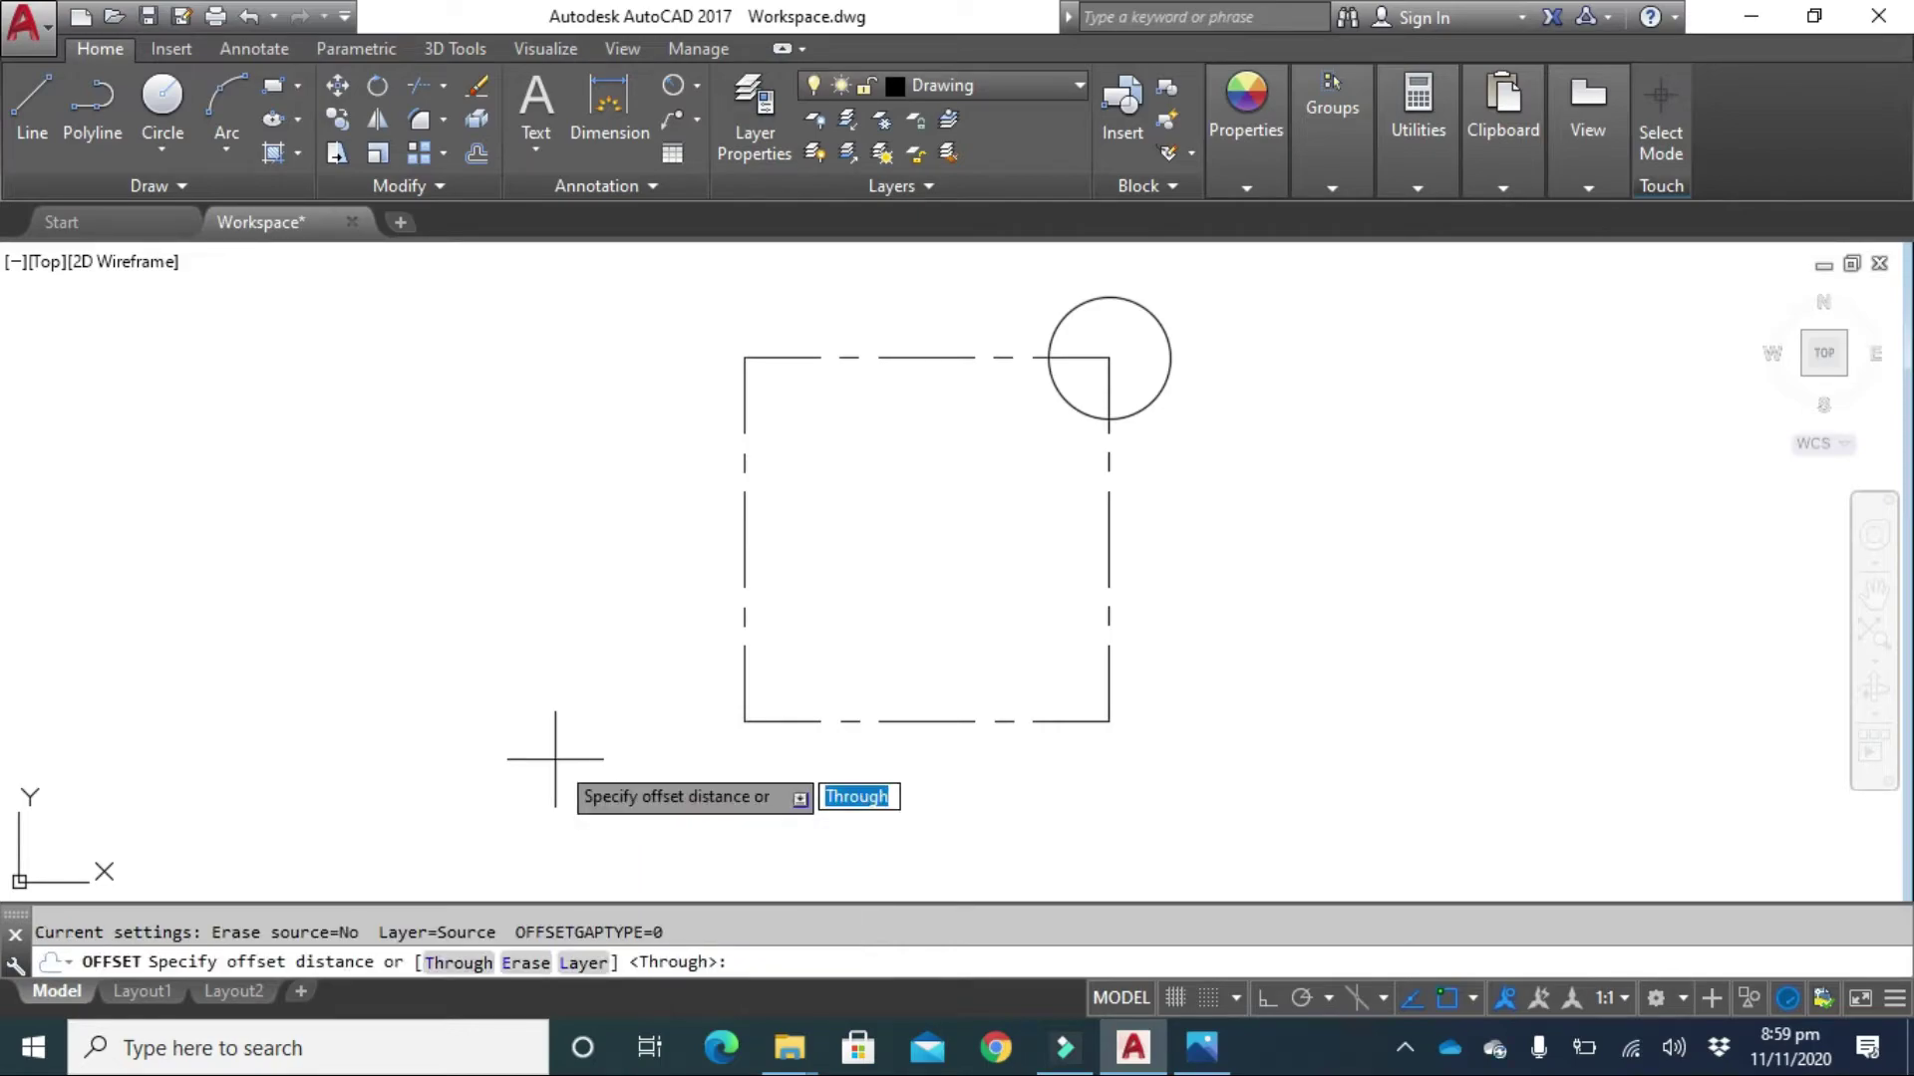
{"action": "left_click", "coordinate": [458, 963]}
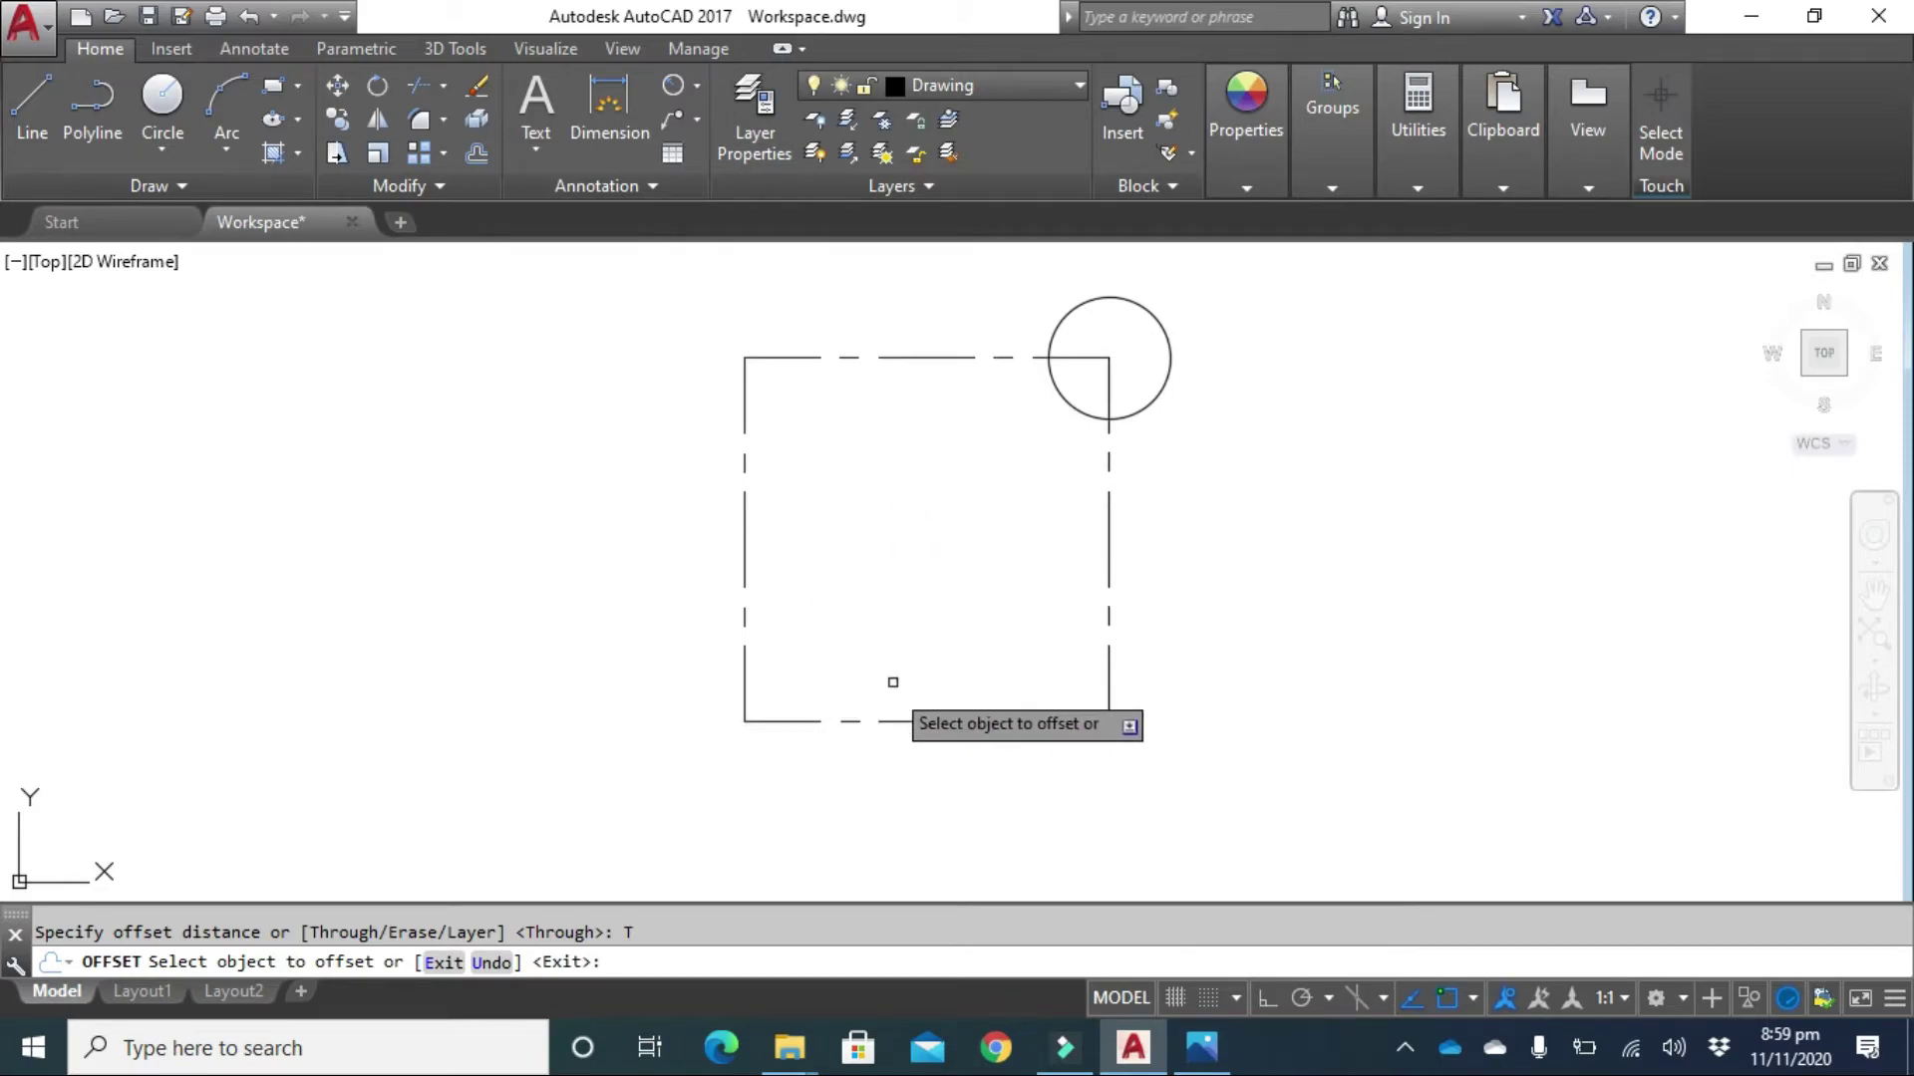
{"action": "left_click", "coordinate": [877, 724]}
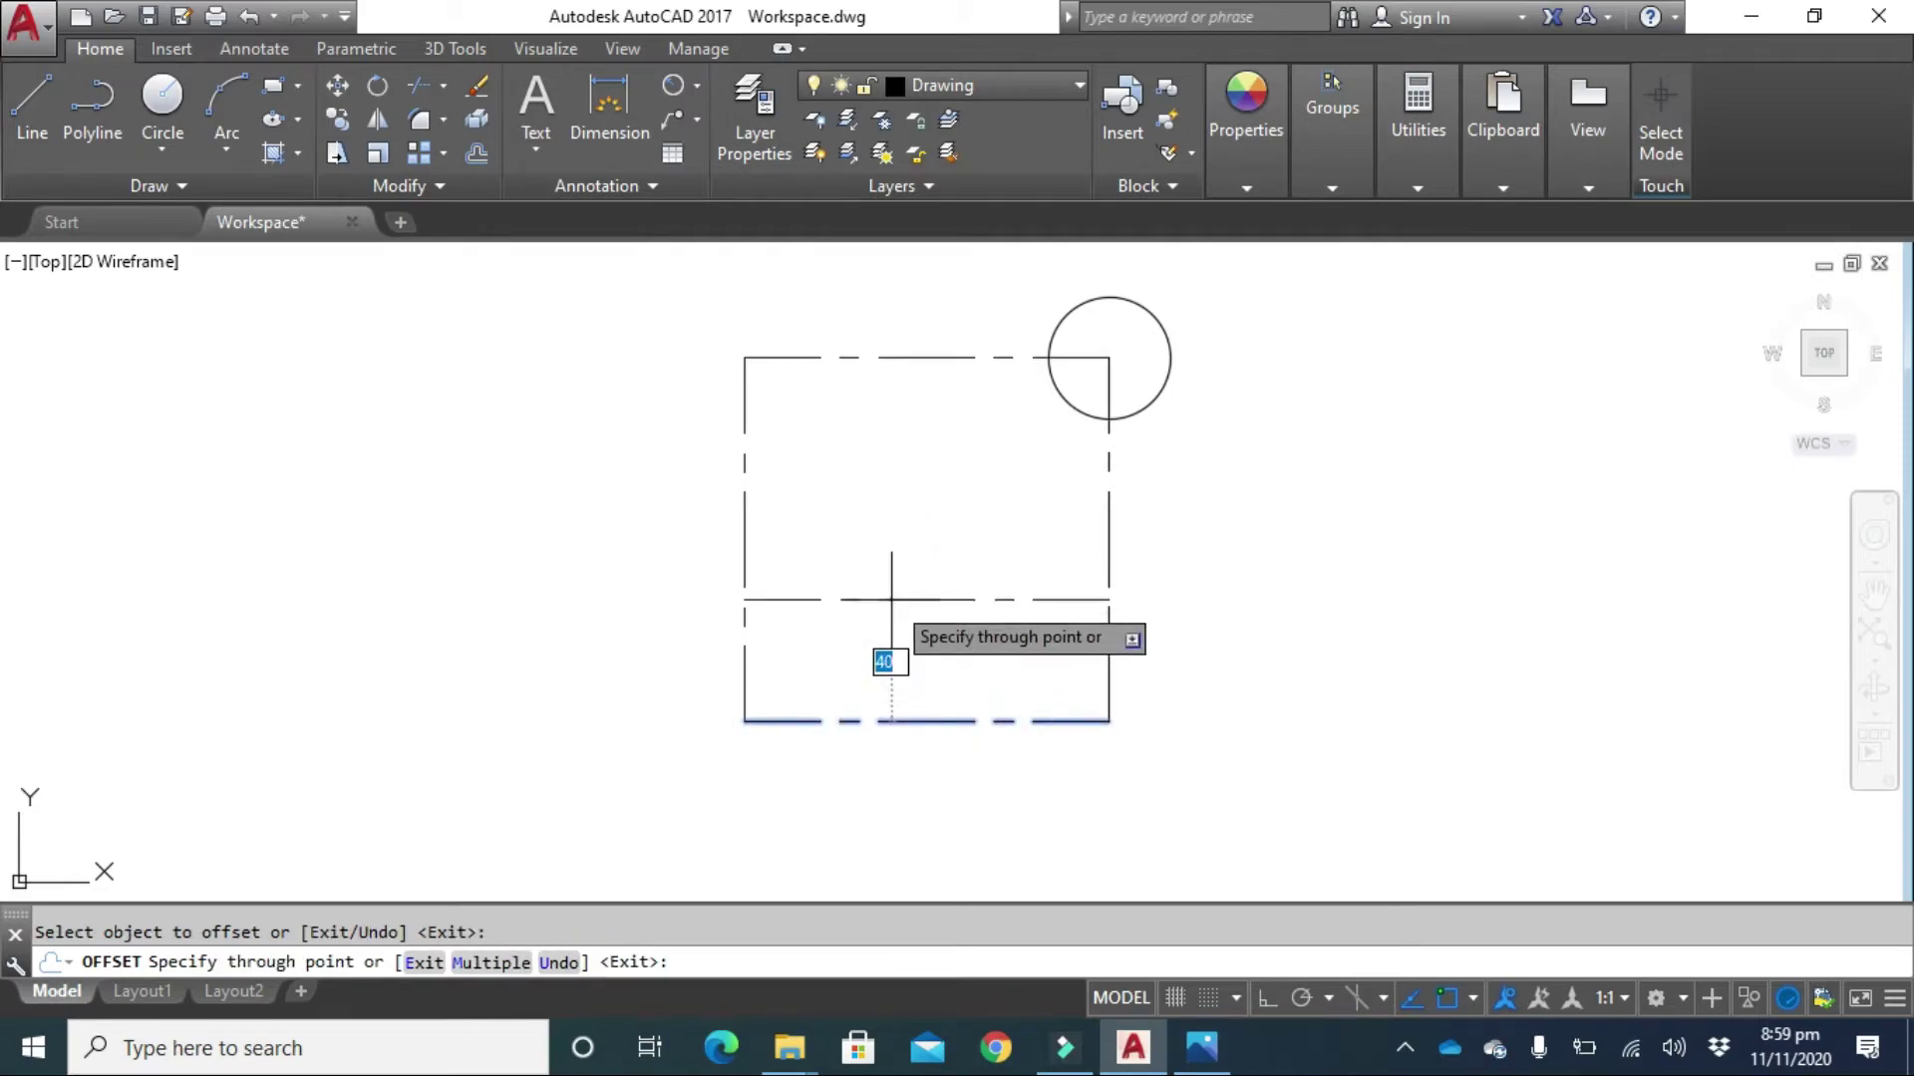
{"action": "type", "text": "42"}
{"action": "key", "text": "Return"}
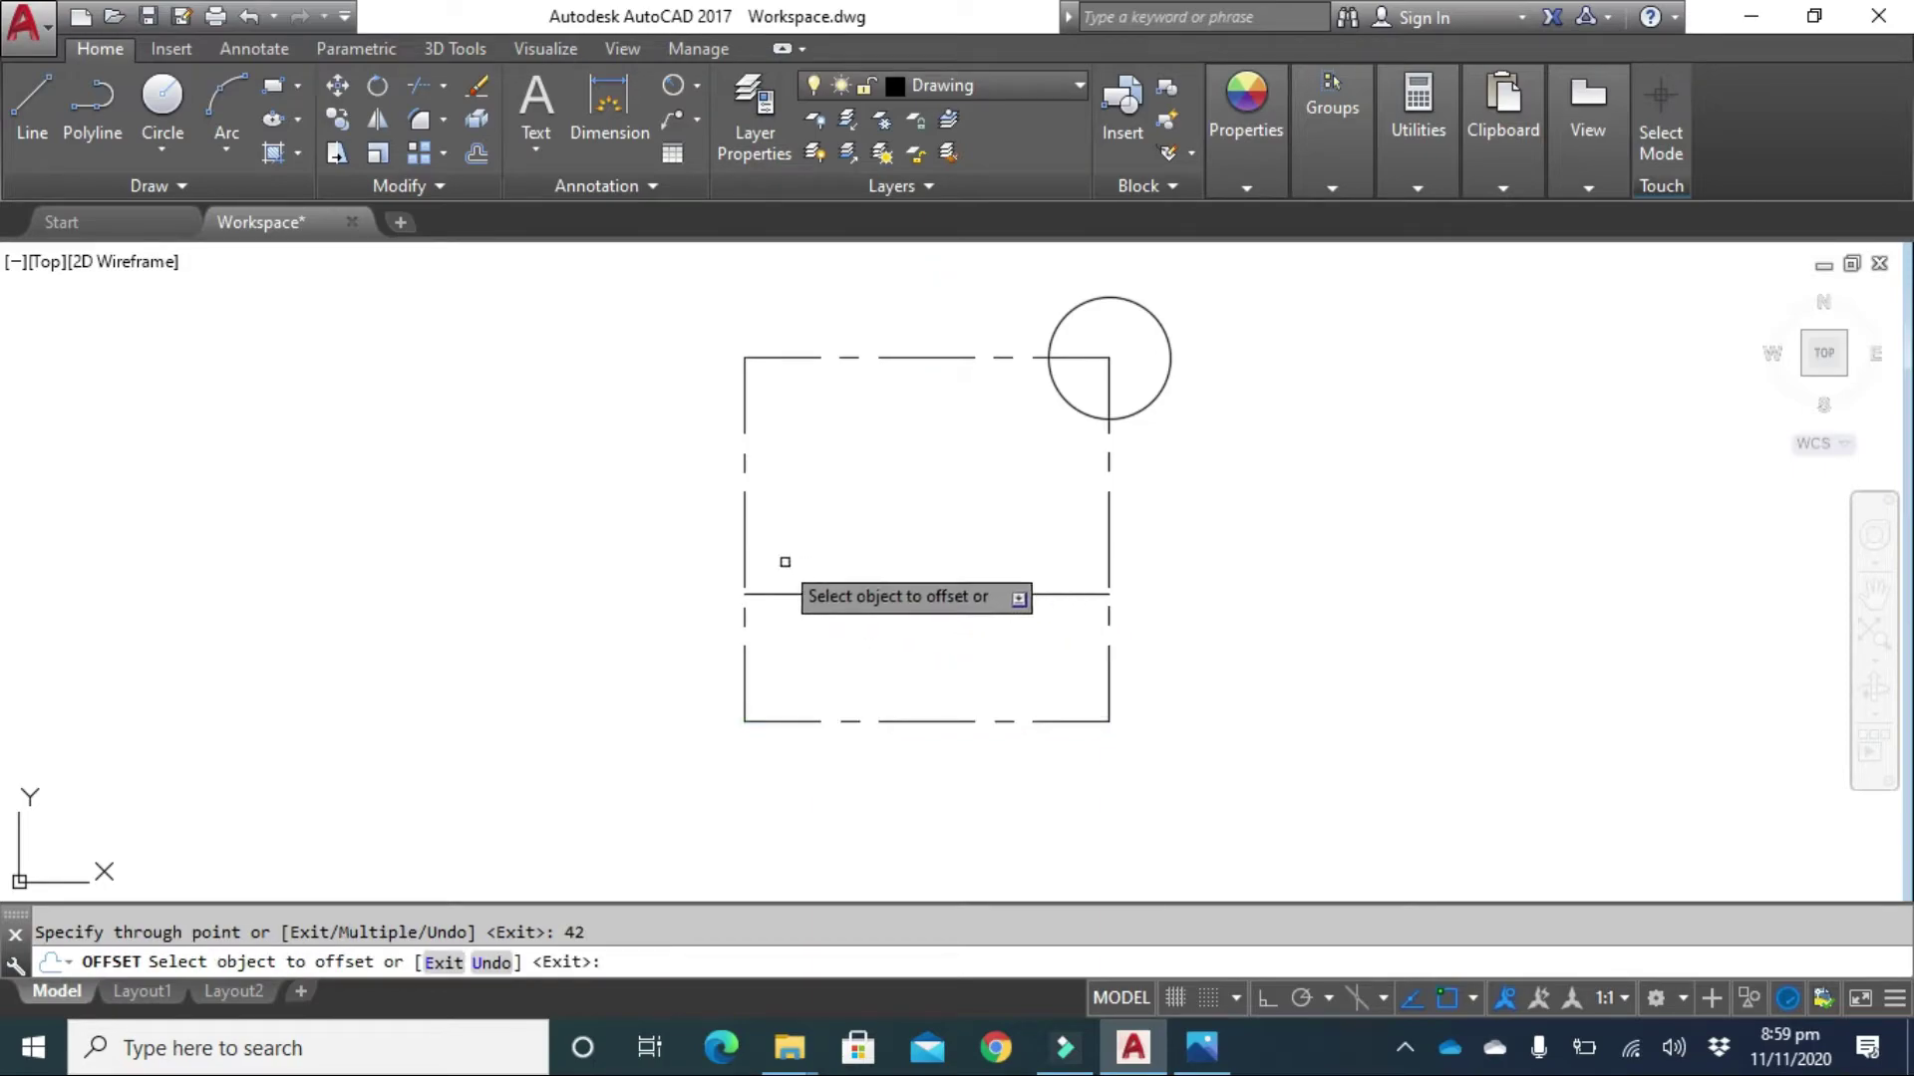
Offset the square's left edge 55 inward to the right.
{"action": "left_click", "coordinate": [742, 545]}
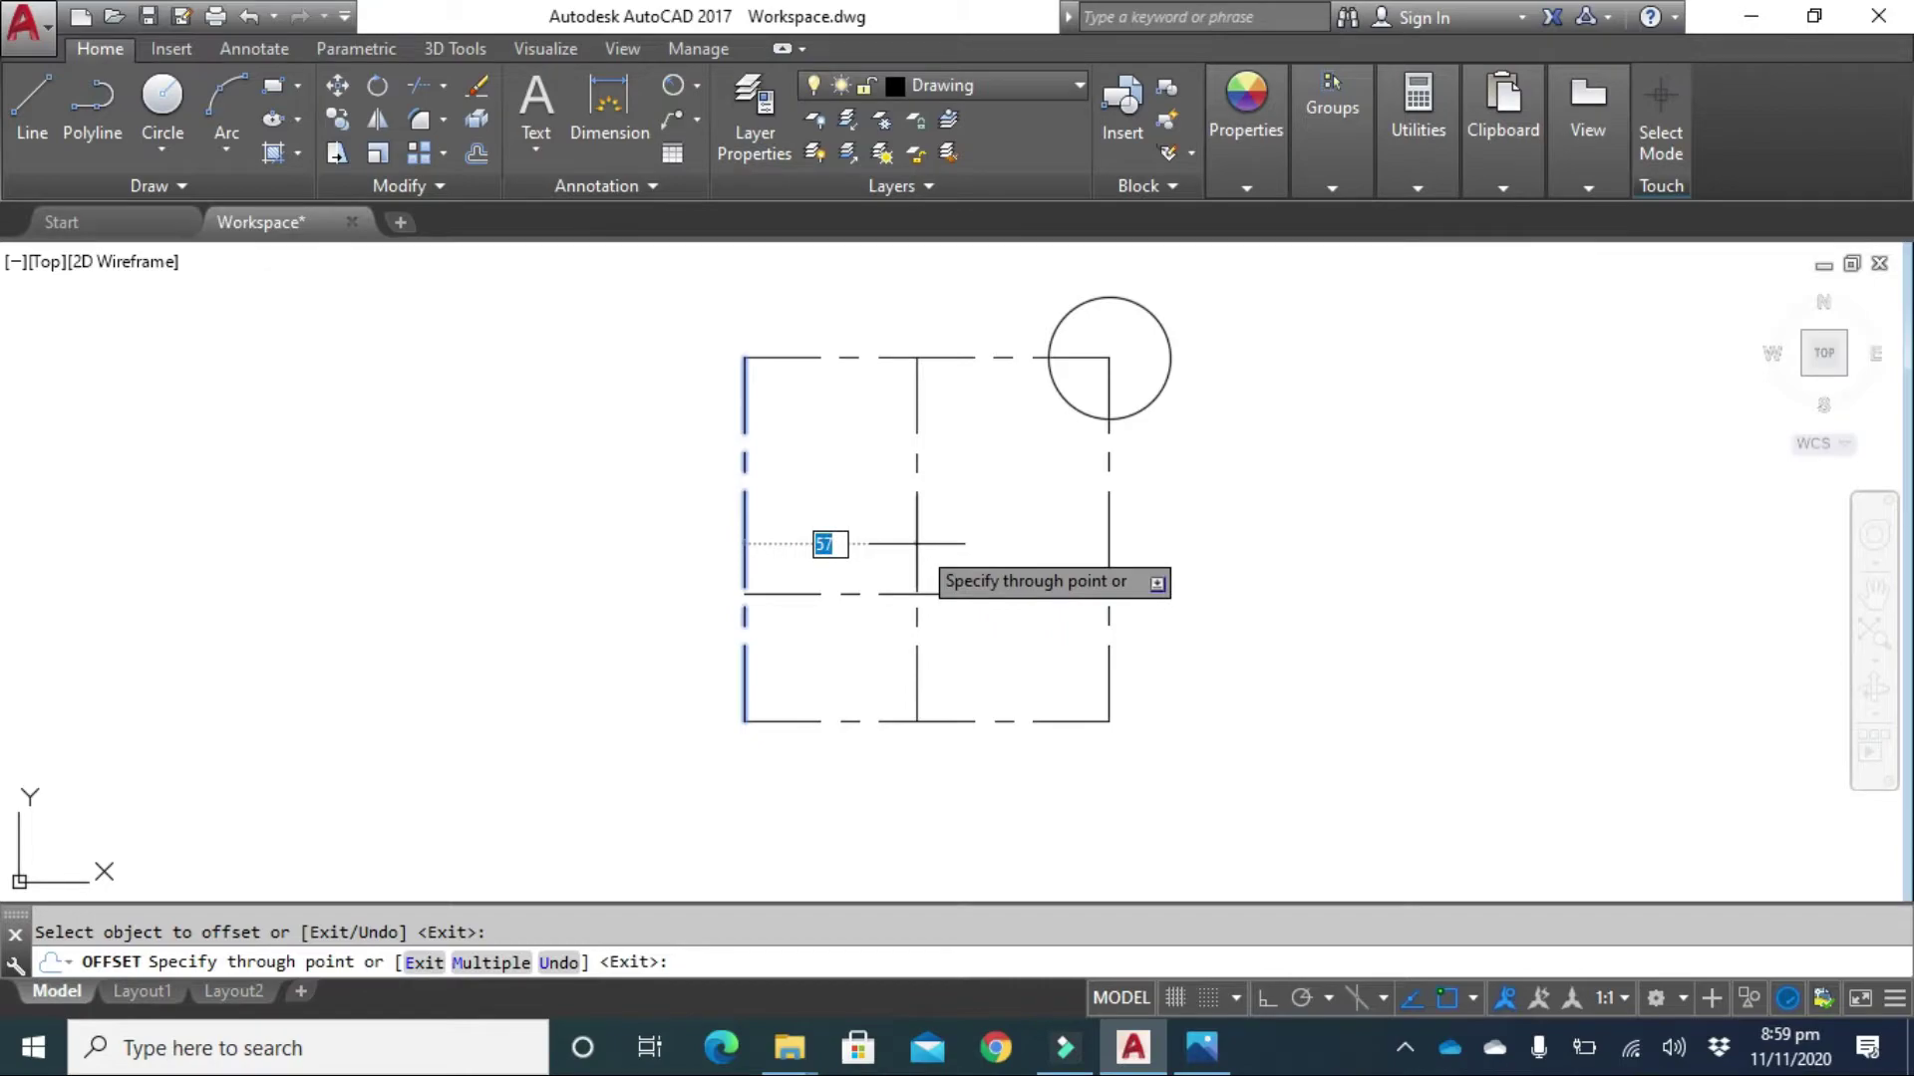
{"action": "type", "text": "55"}
{"action": "key", "text": "Return"}
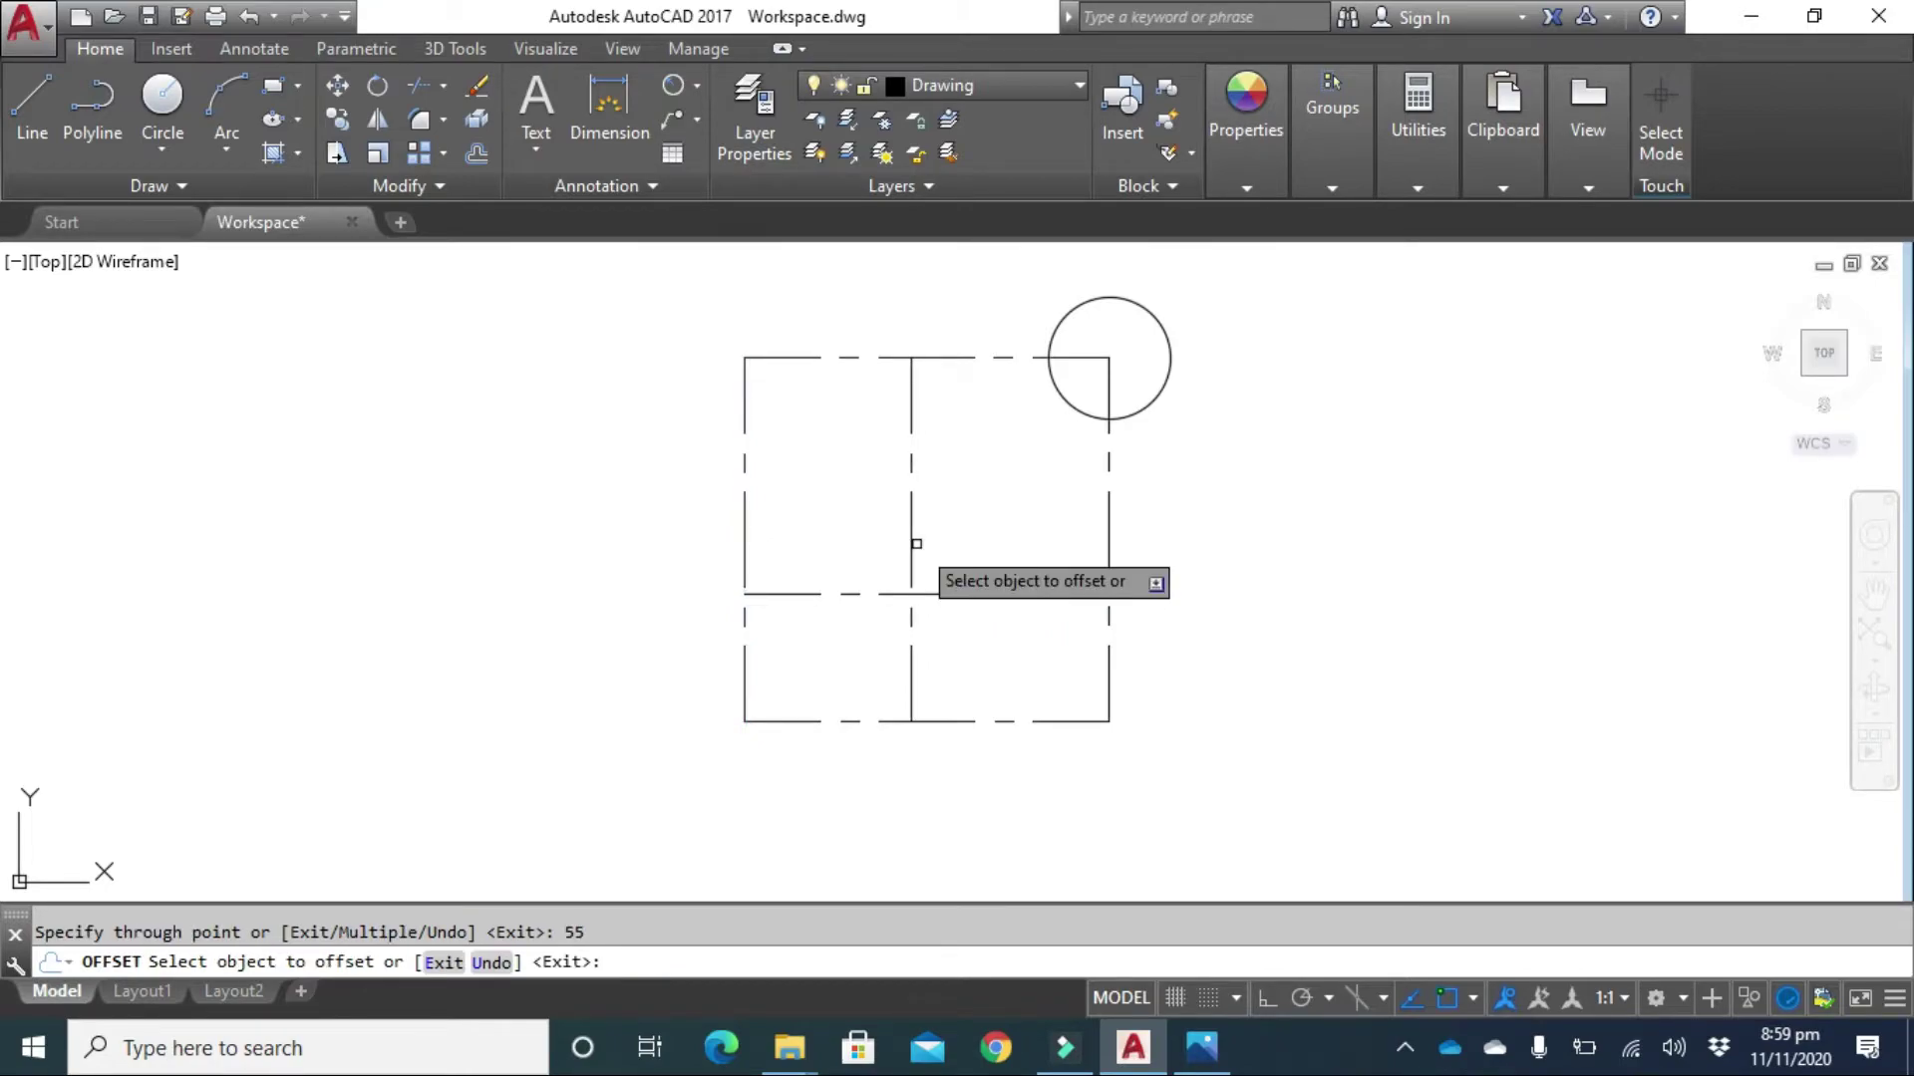
Check the Trip Lever reference image and draw a circle of radius 55 centred on the intersection of the two inner construction lines.
{"action": "scroll", "coordinate": [983, 582], "scroll_direction": "up", "scroll_amount": 4}
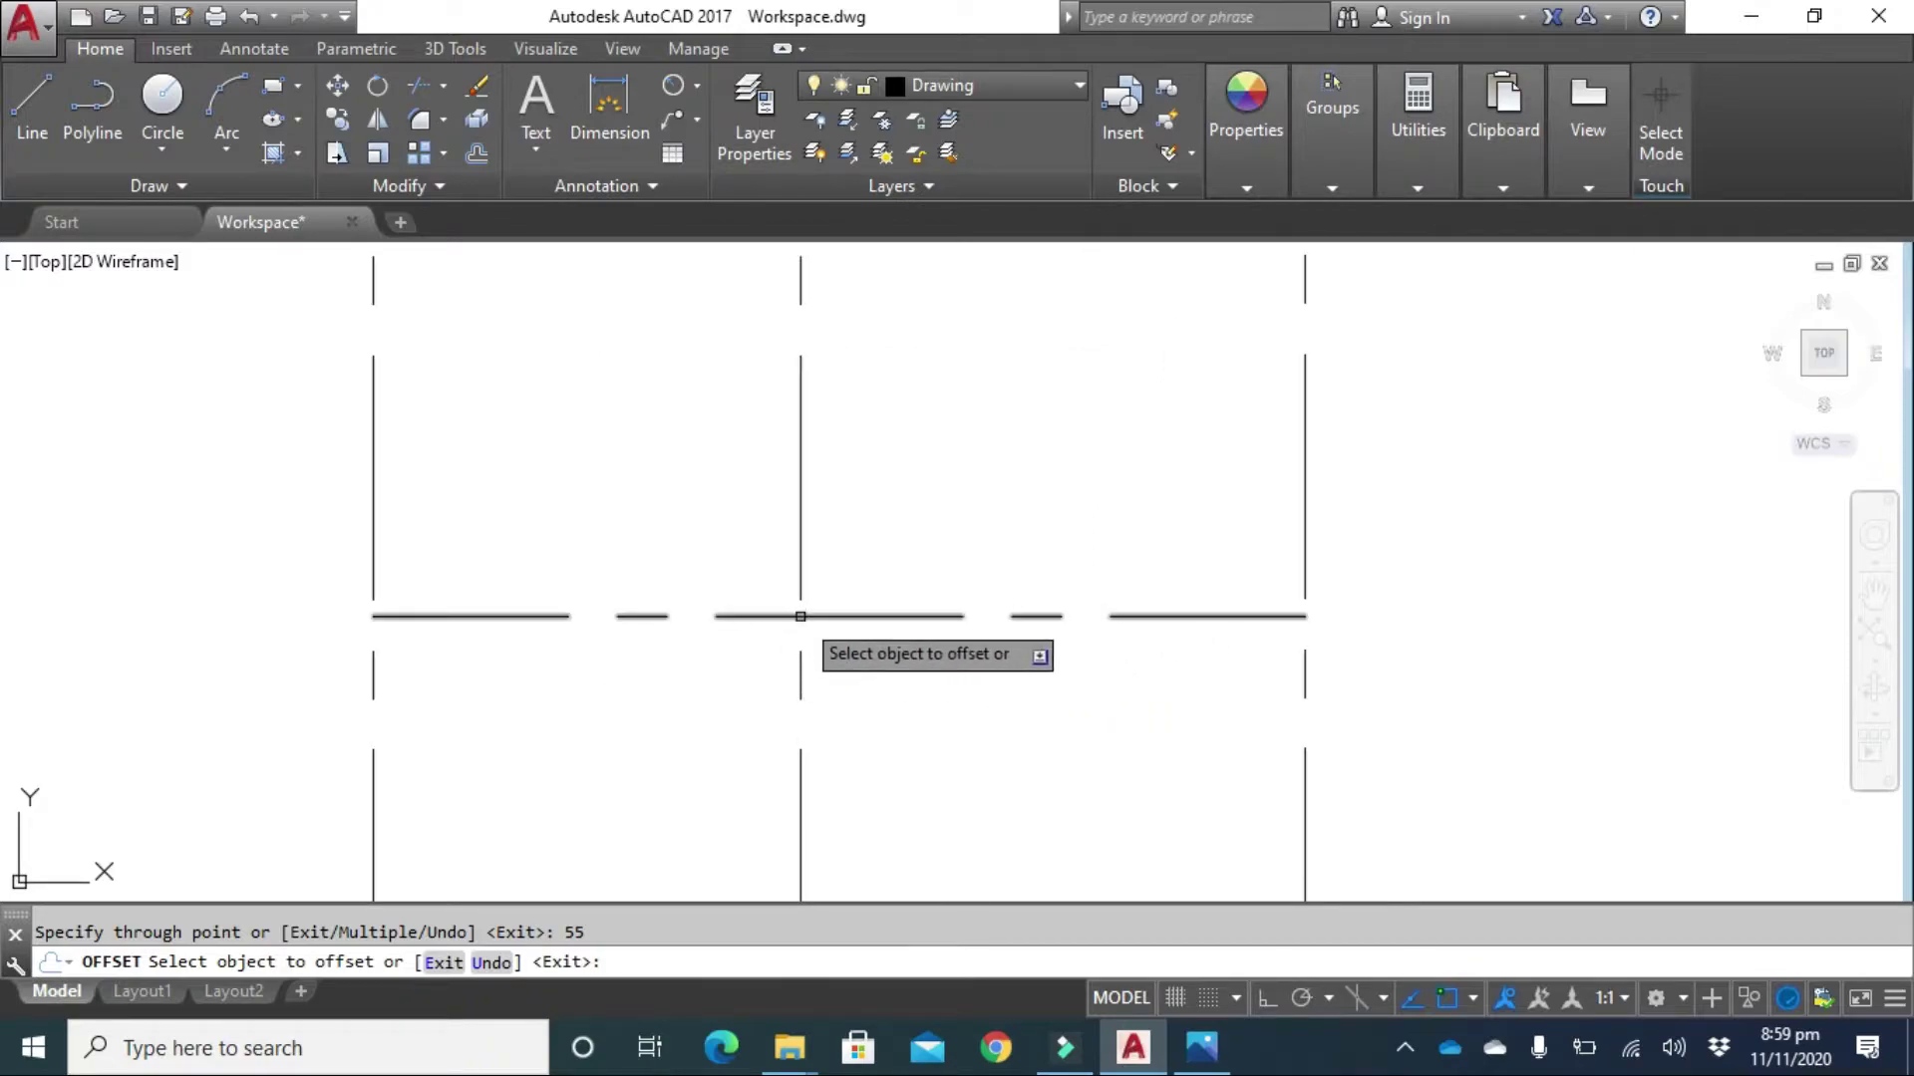
{"action": "scroll", "coordinate": [1116, 773], "scroll_direction": "down", "scroll_amount": 4}
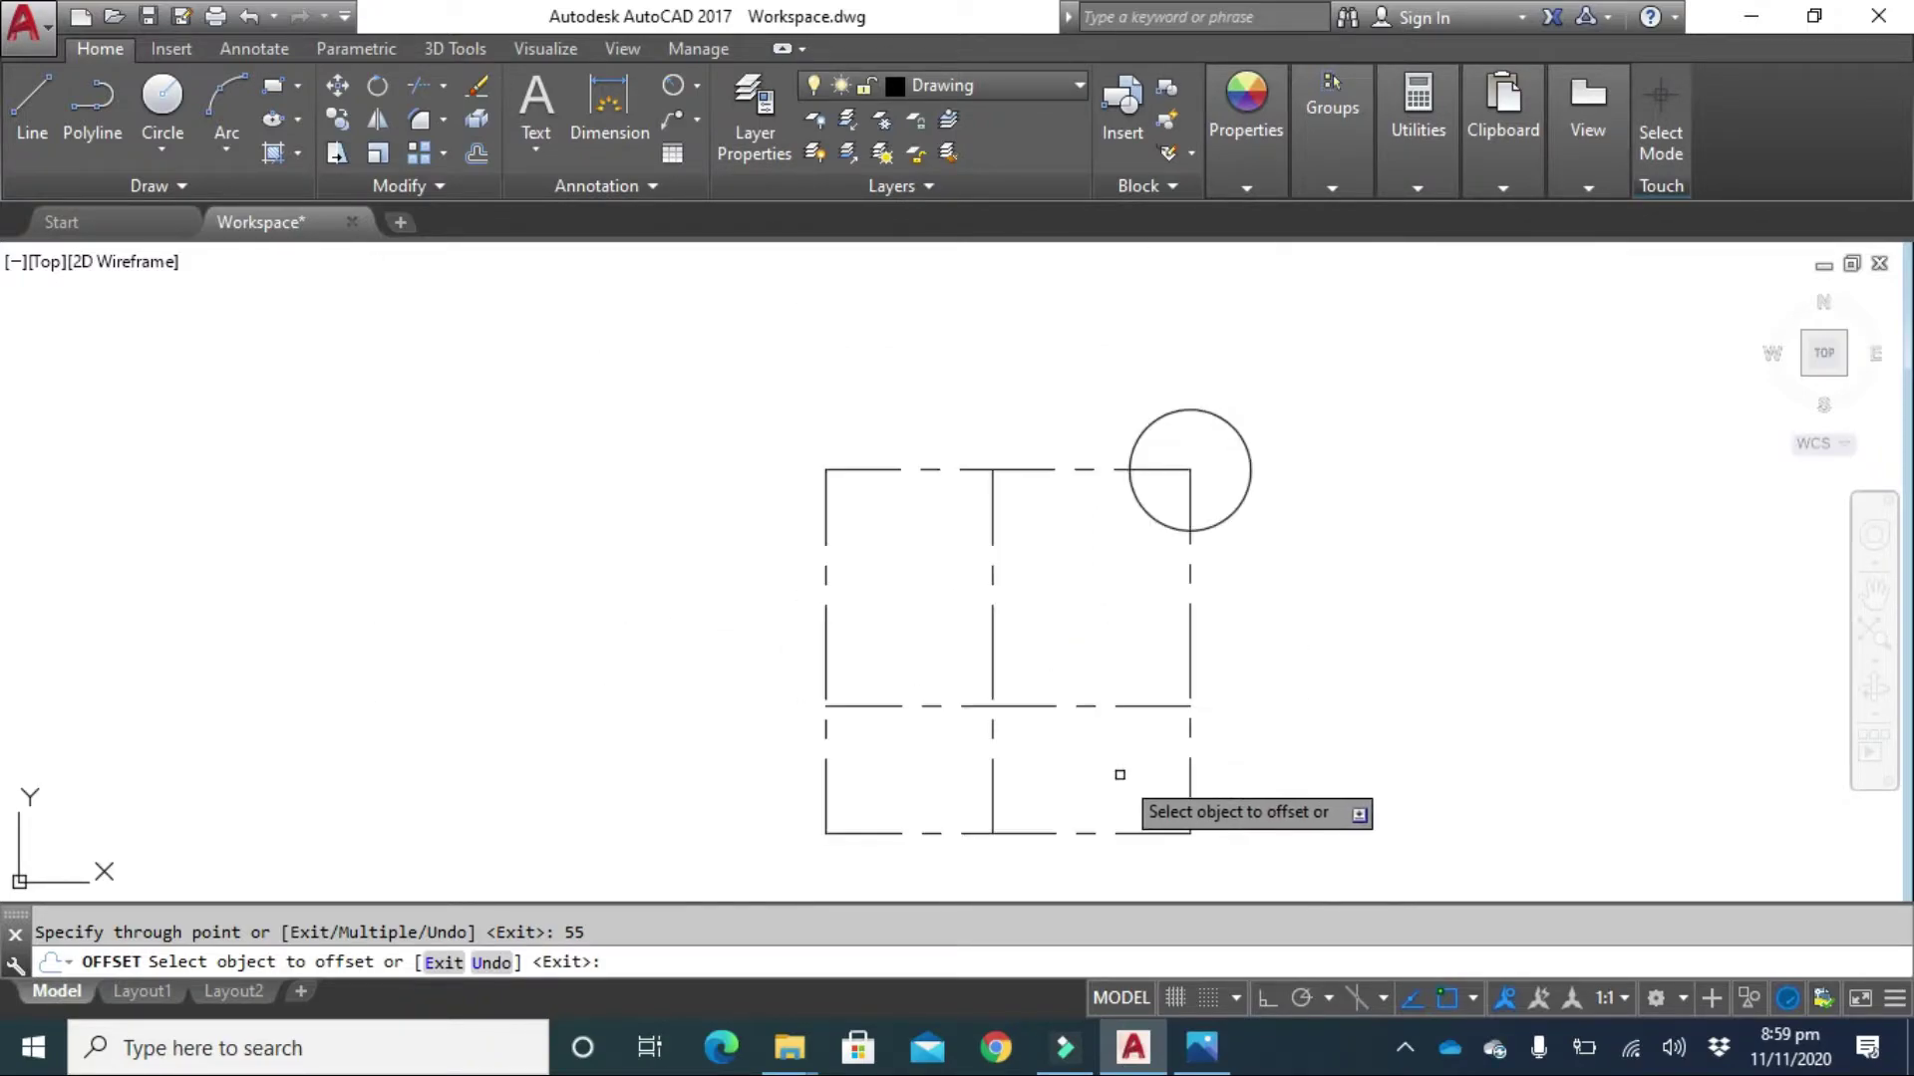
{"action": "middle_click_drag", "start_coordinate": [1118, 776], "coordinate": [1055, 652]}
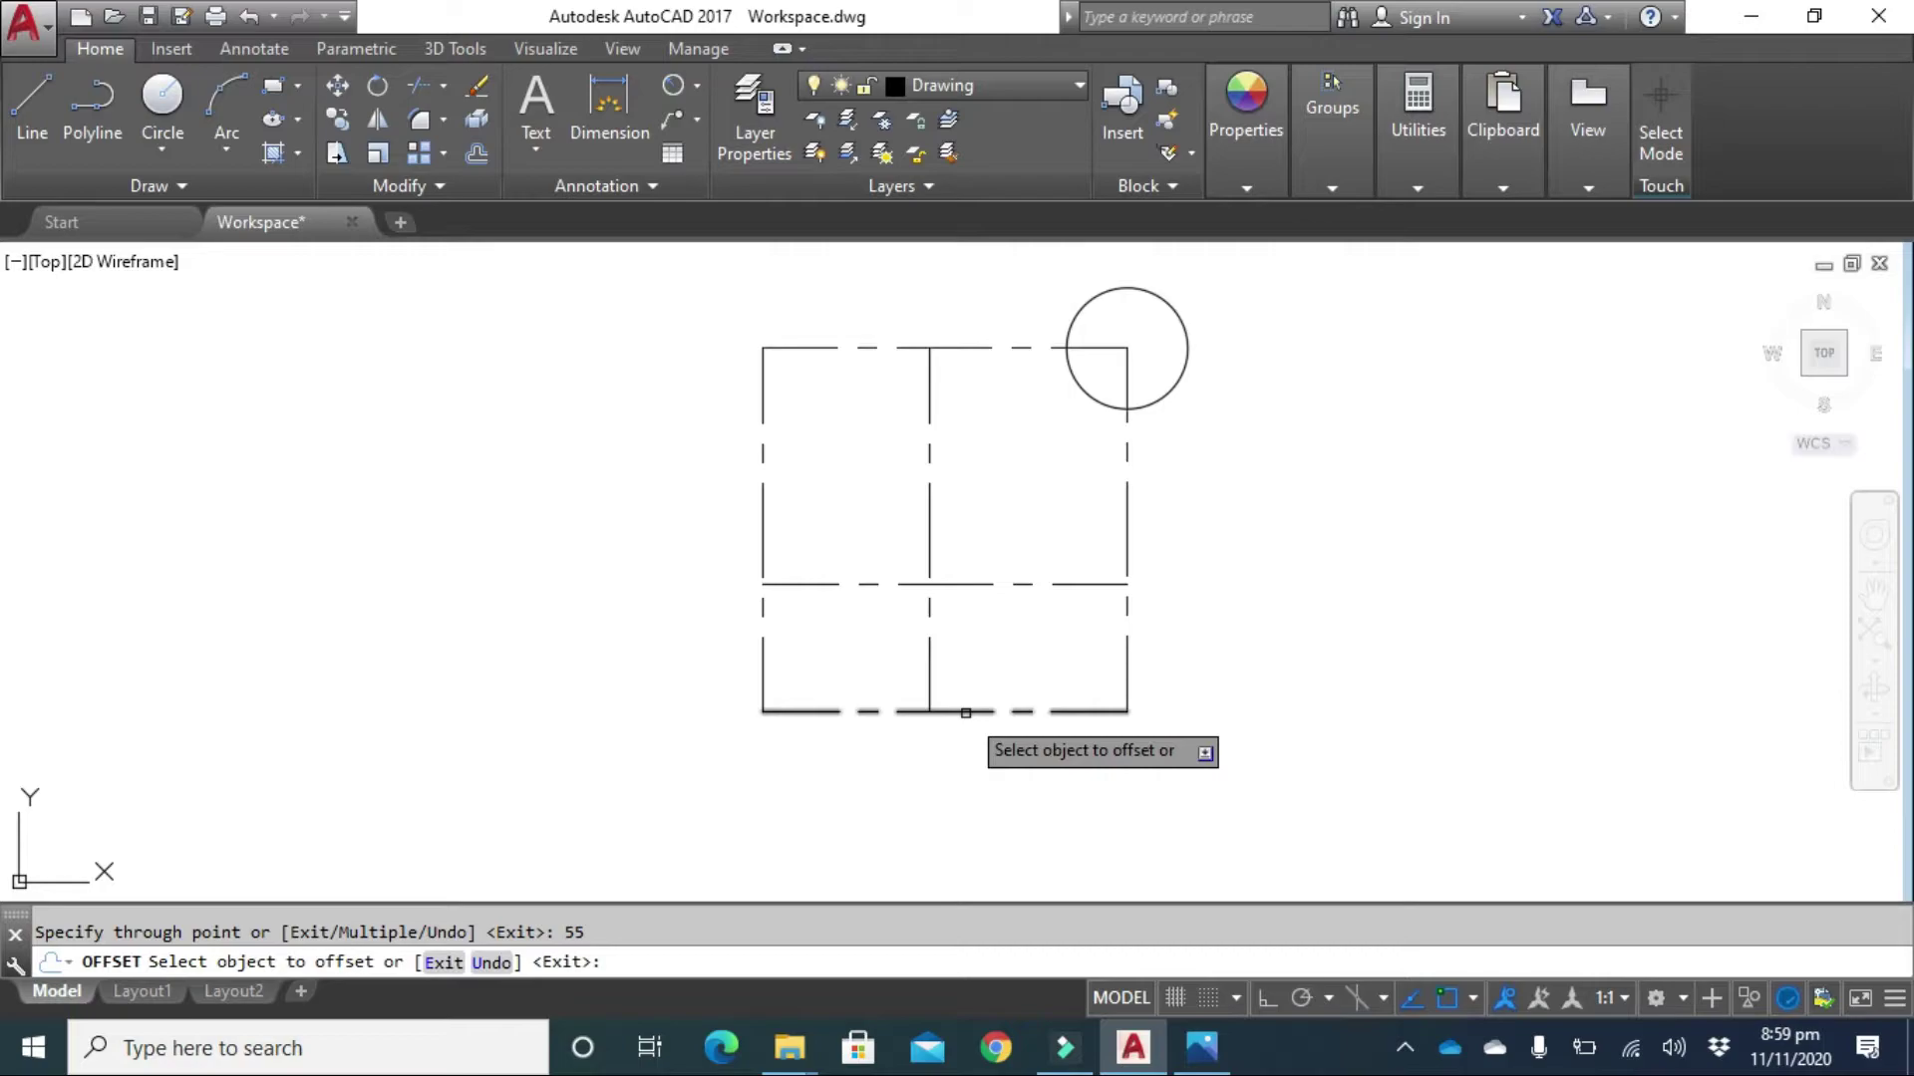
{"action": "key", "text": "Escape"}
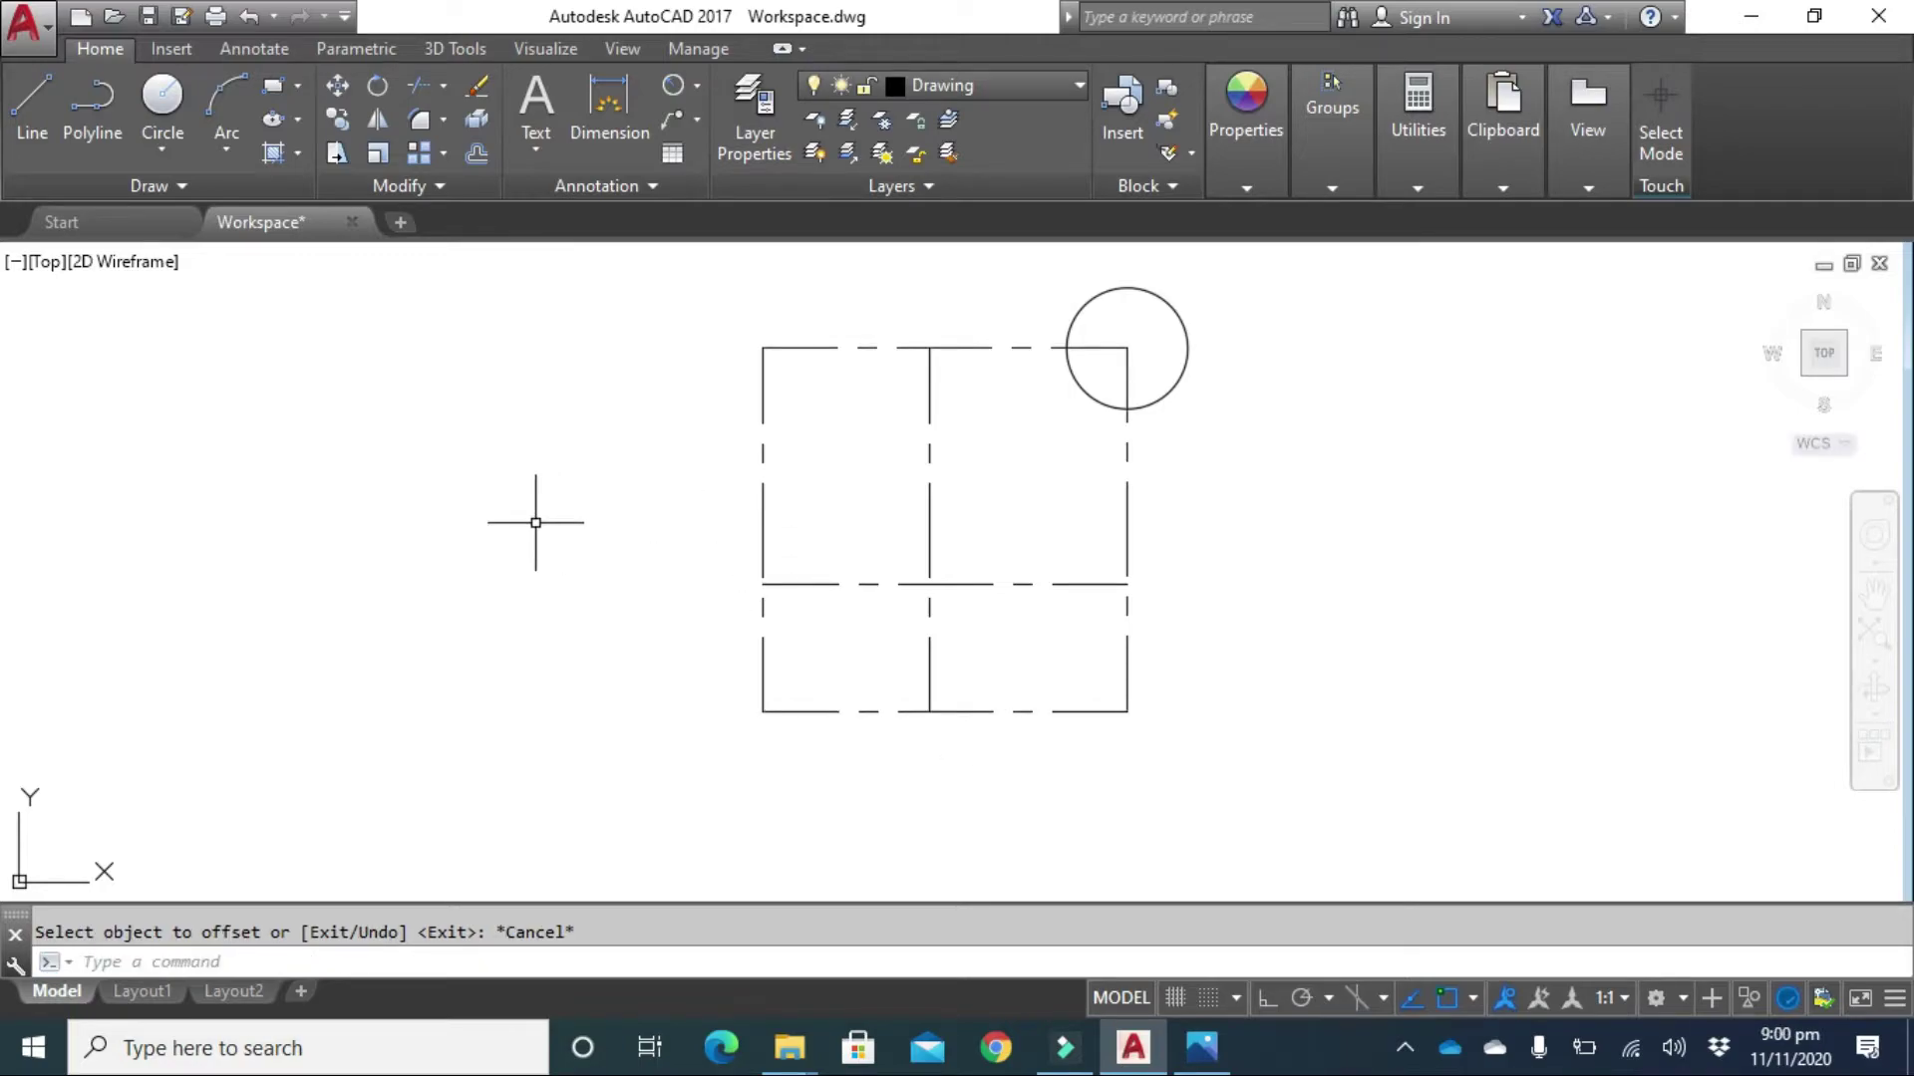
{"action": "left_click", "coordinate": [1220, 1052]}
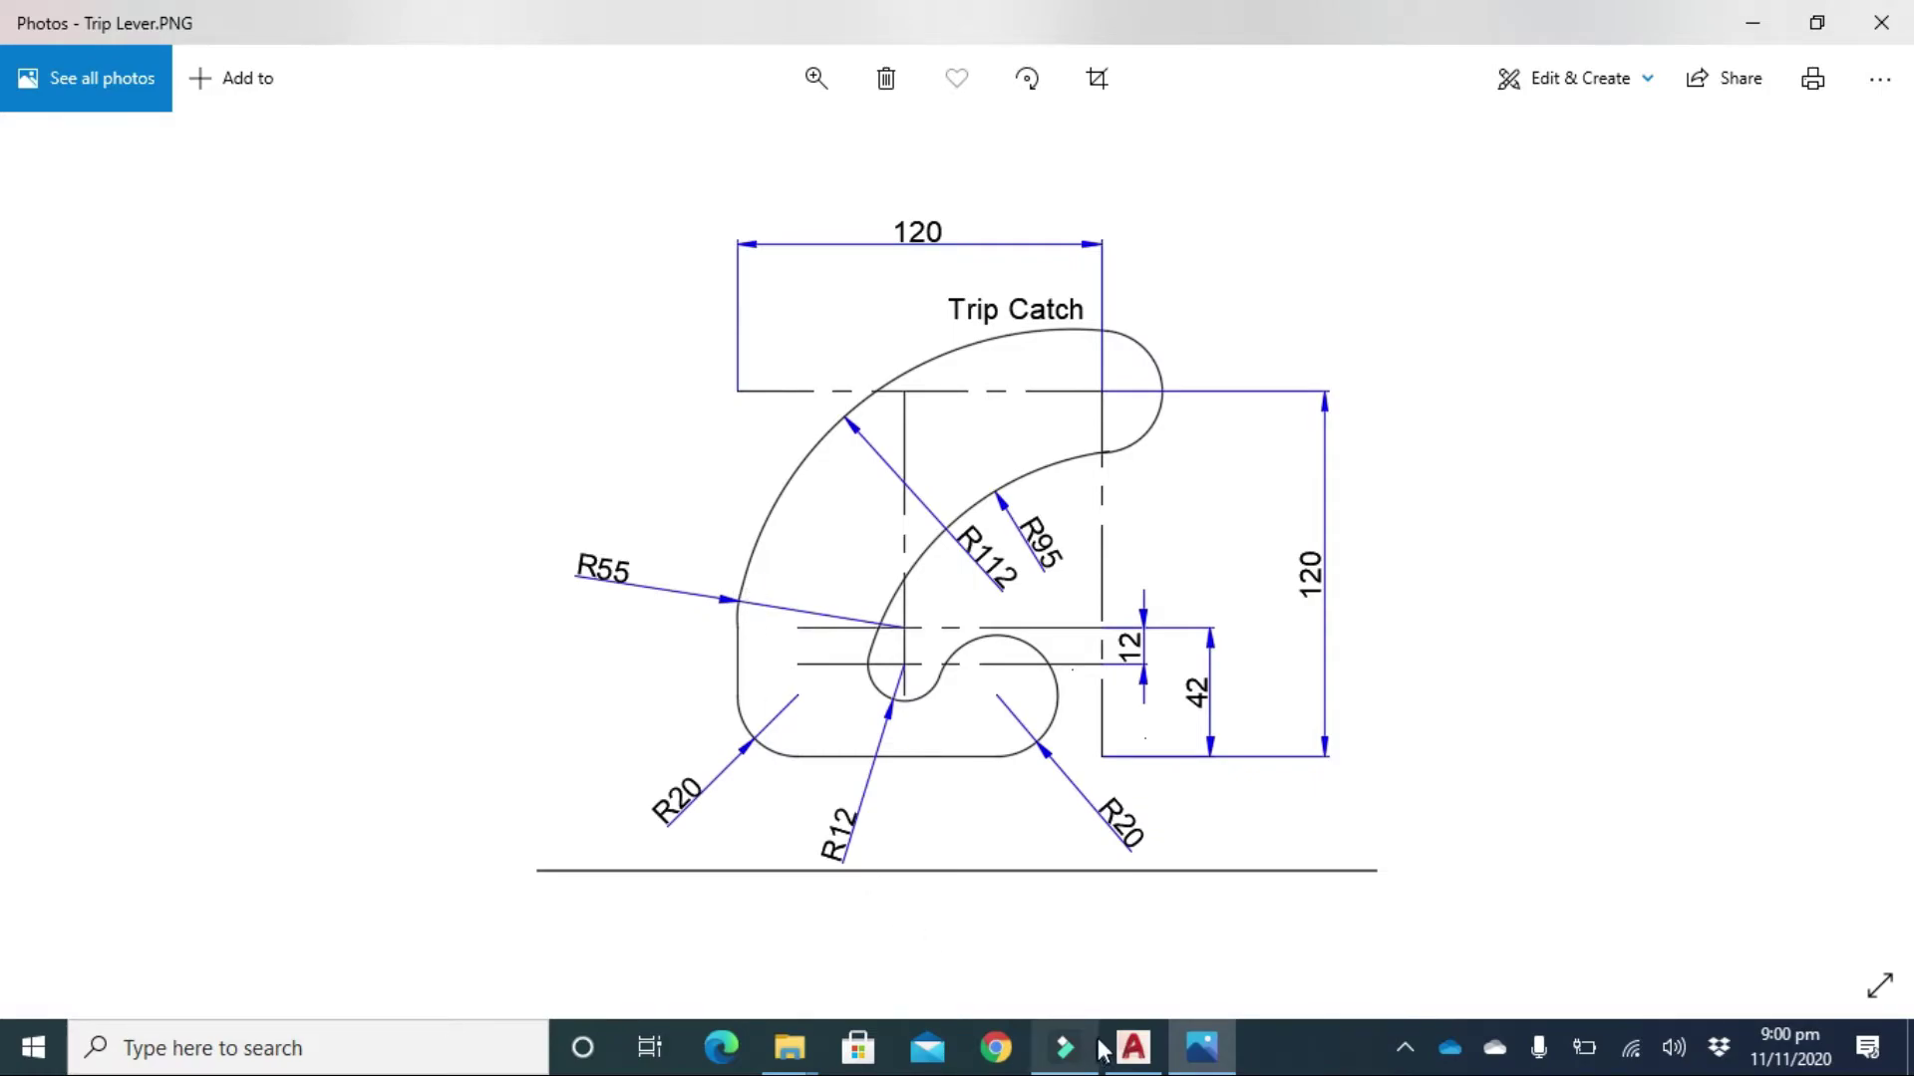
{"action": "left_click", "coordinate": [1133, 1047]}
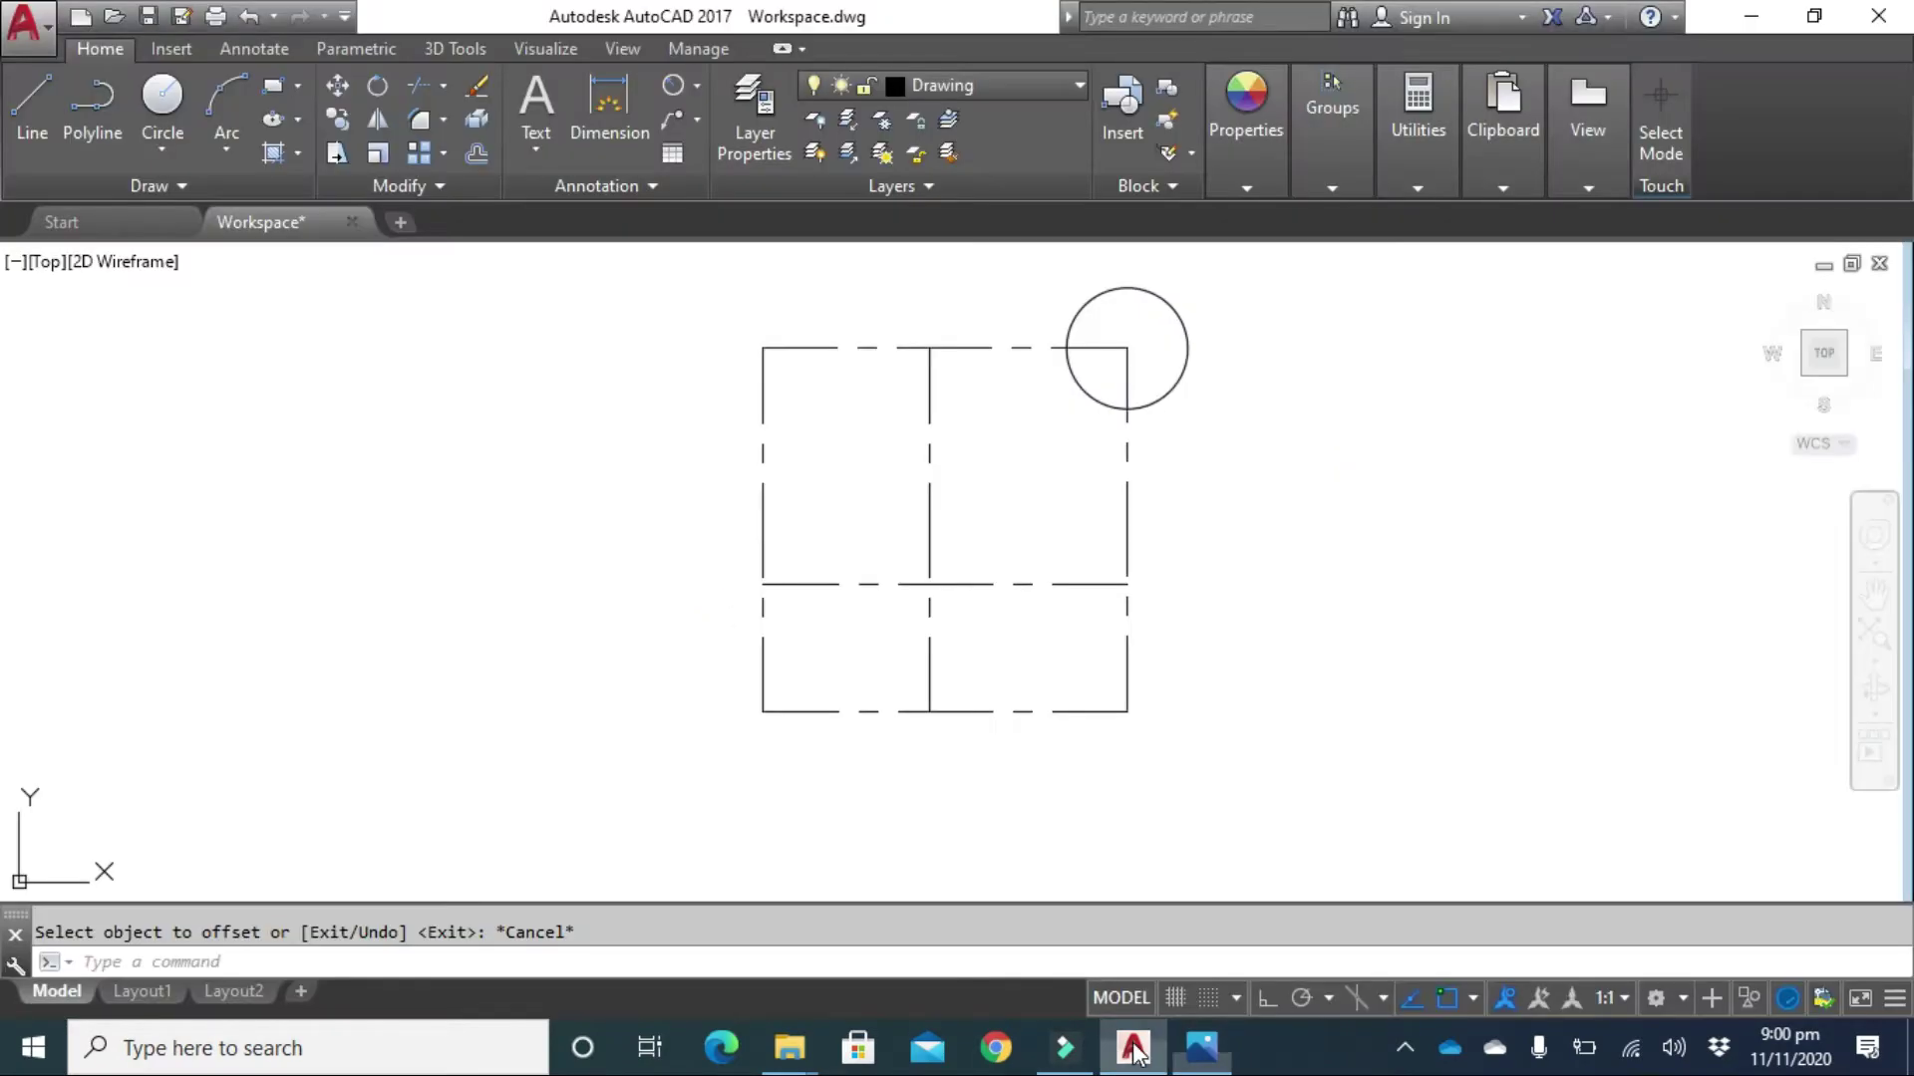
{"action": "left_click", "coordinate": [167, 152]}
{"action": "left_click", "coordinate": [184, 199]}
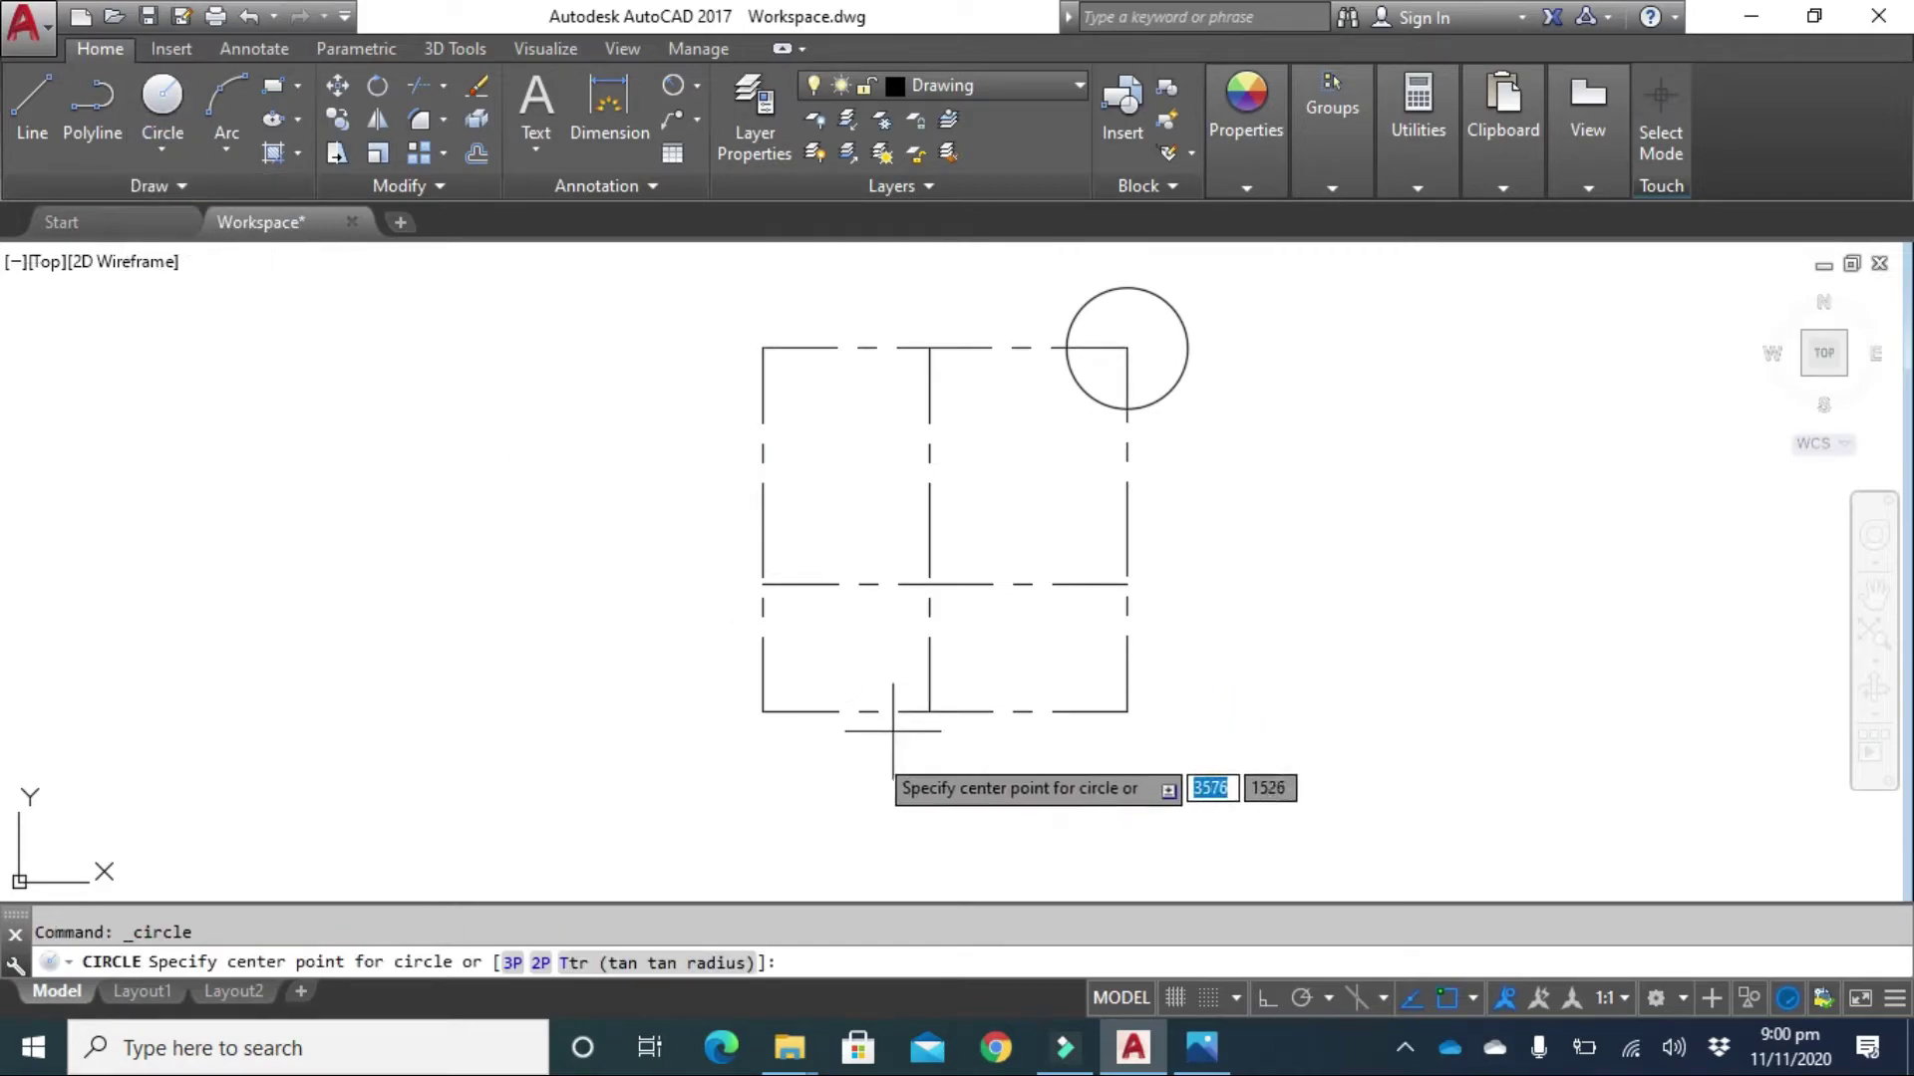
{"action": "left_click", "coordinate": [929, 584]}
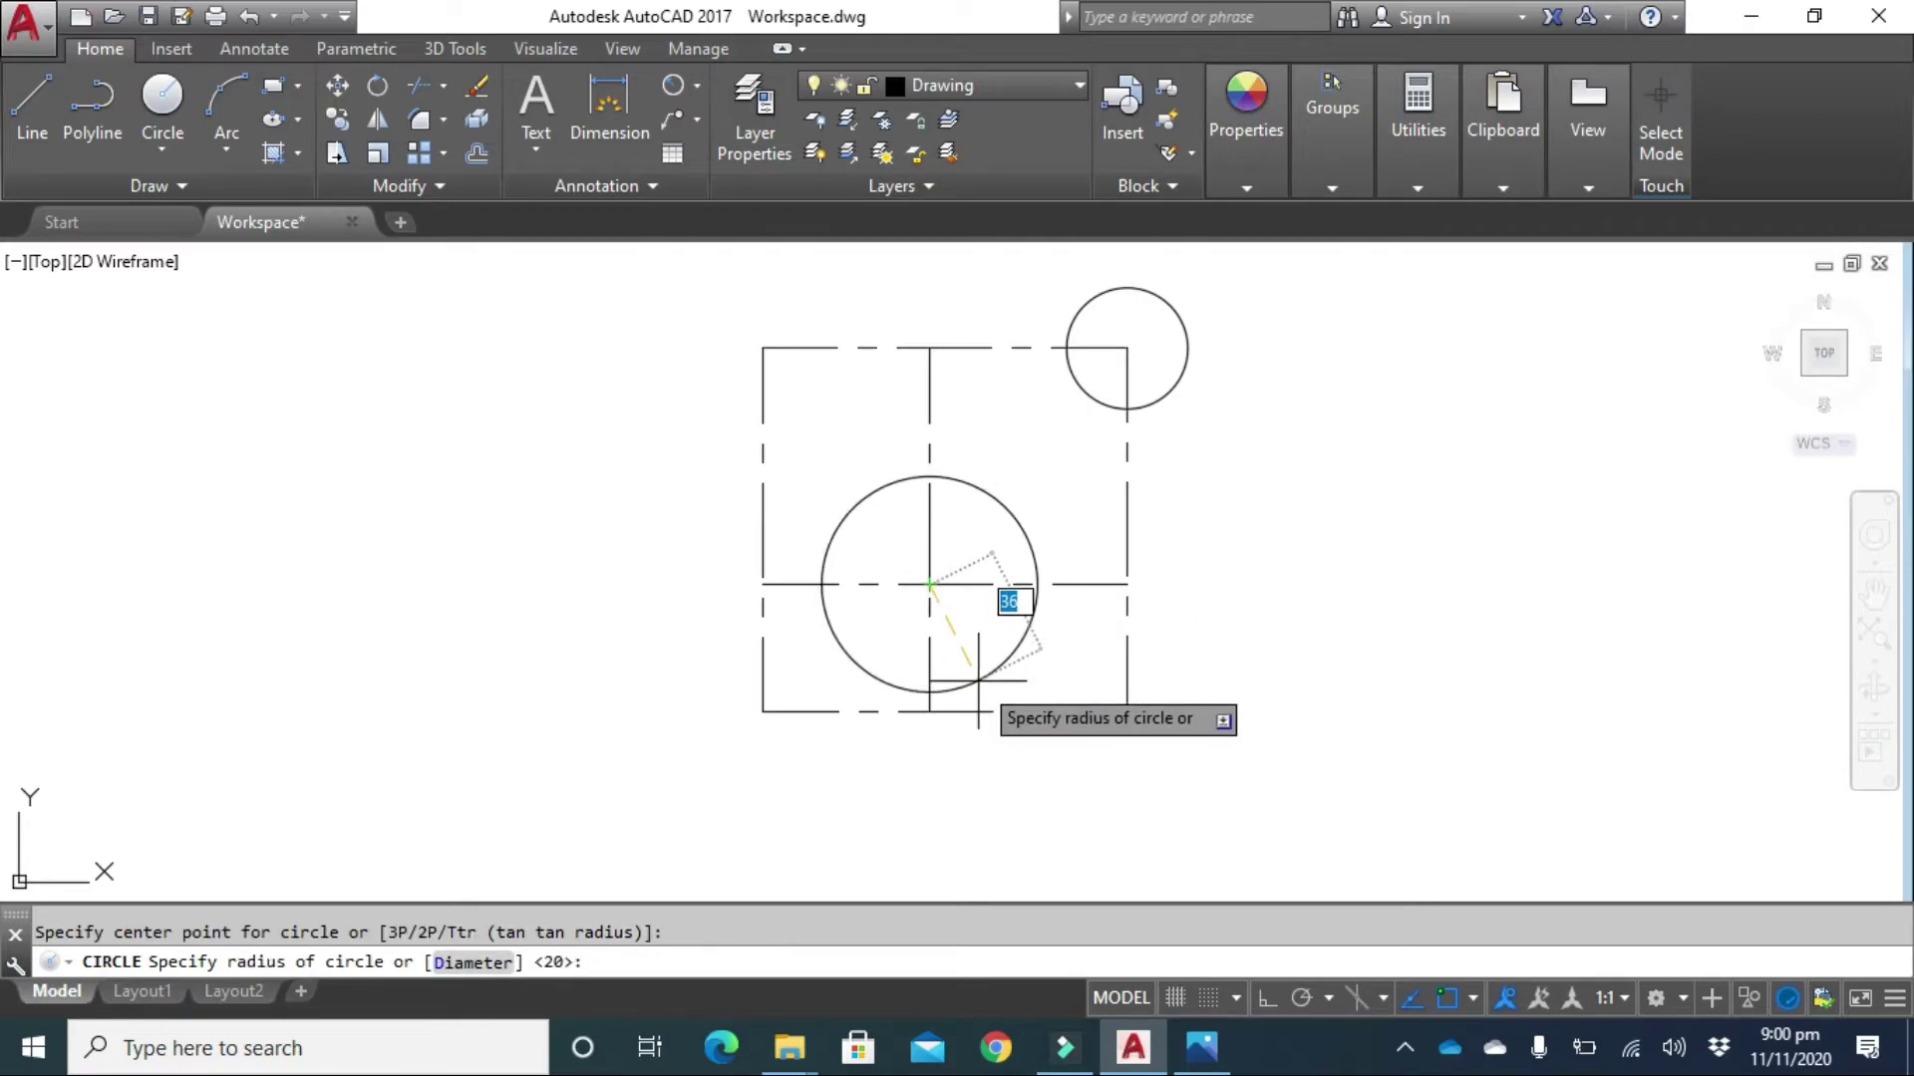
{"action": "type", "text": "55"}
{"action": "key", "text": "Return"}
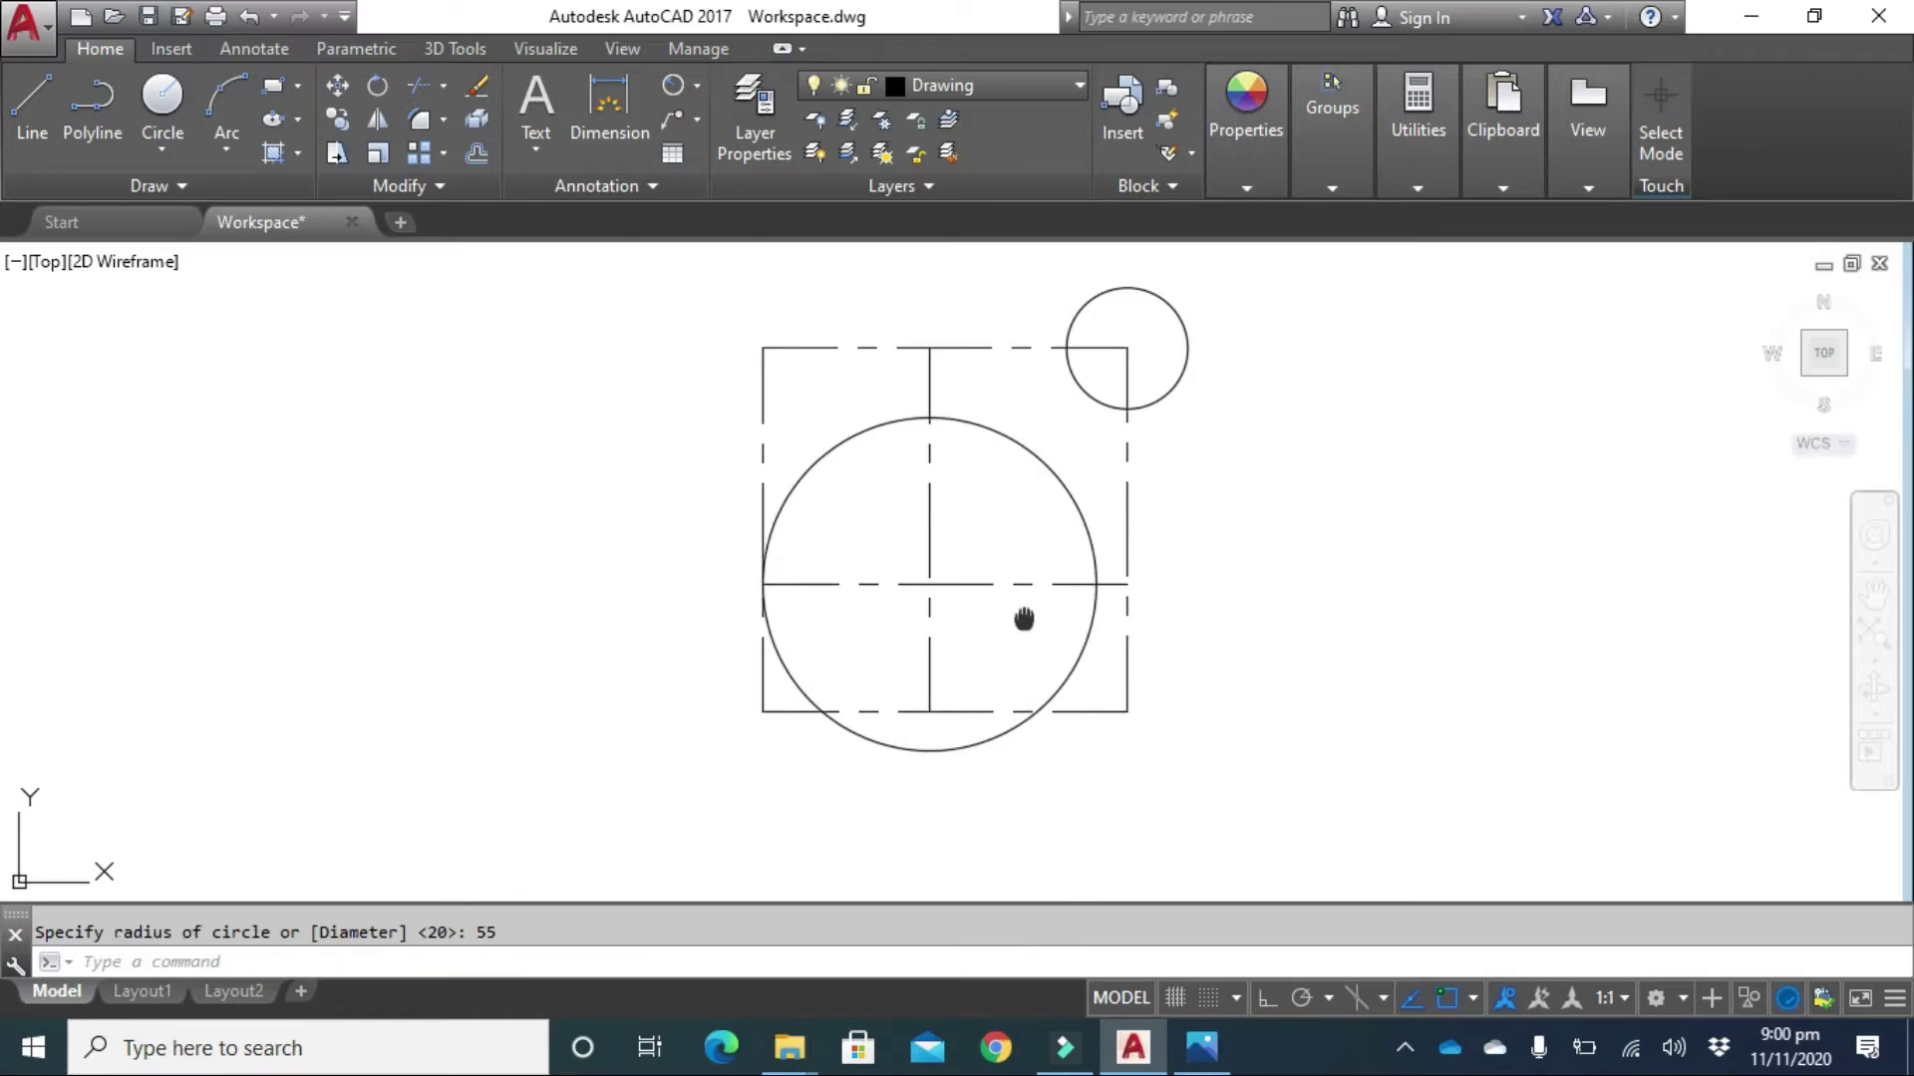
Trim the radius 55 circle down to its upper-left quarter arc, using all objects as cutting edges.
{"action": "middle_click_drag", "start_coordinate": [1025, 619], "coordinate": [812, 717]}
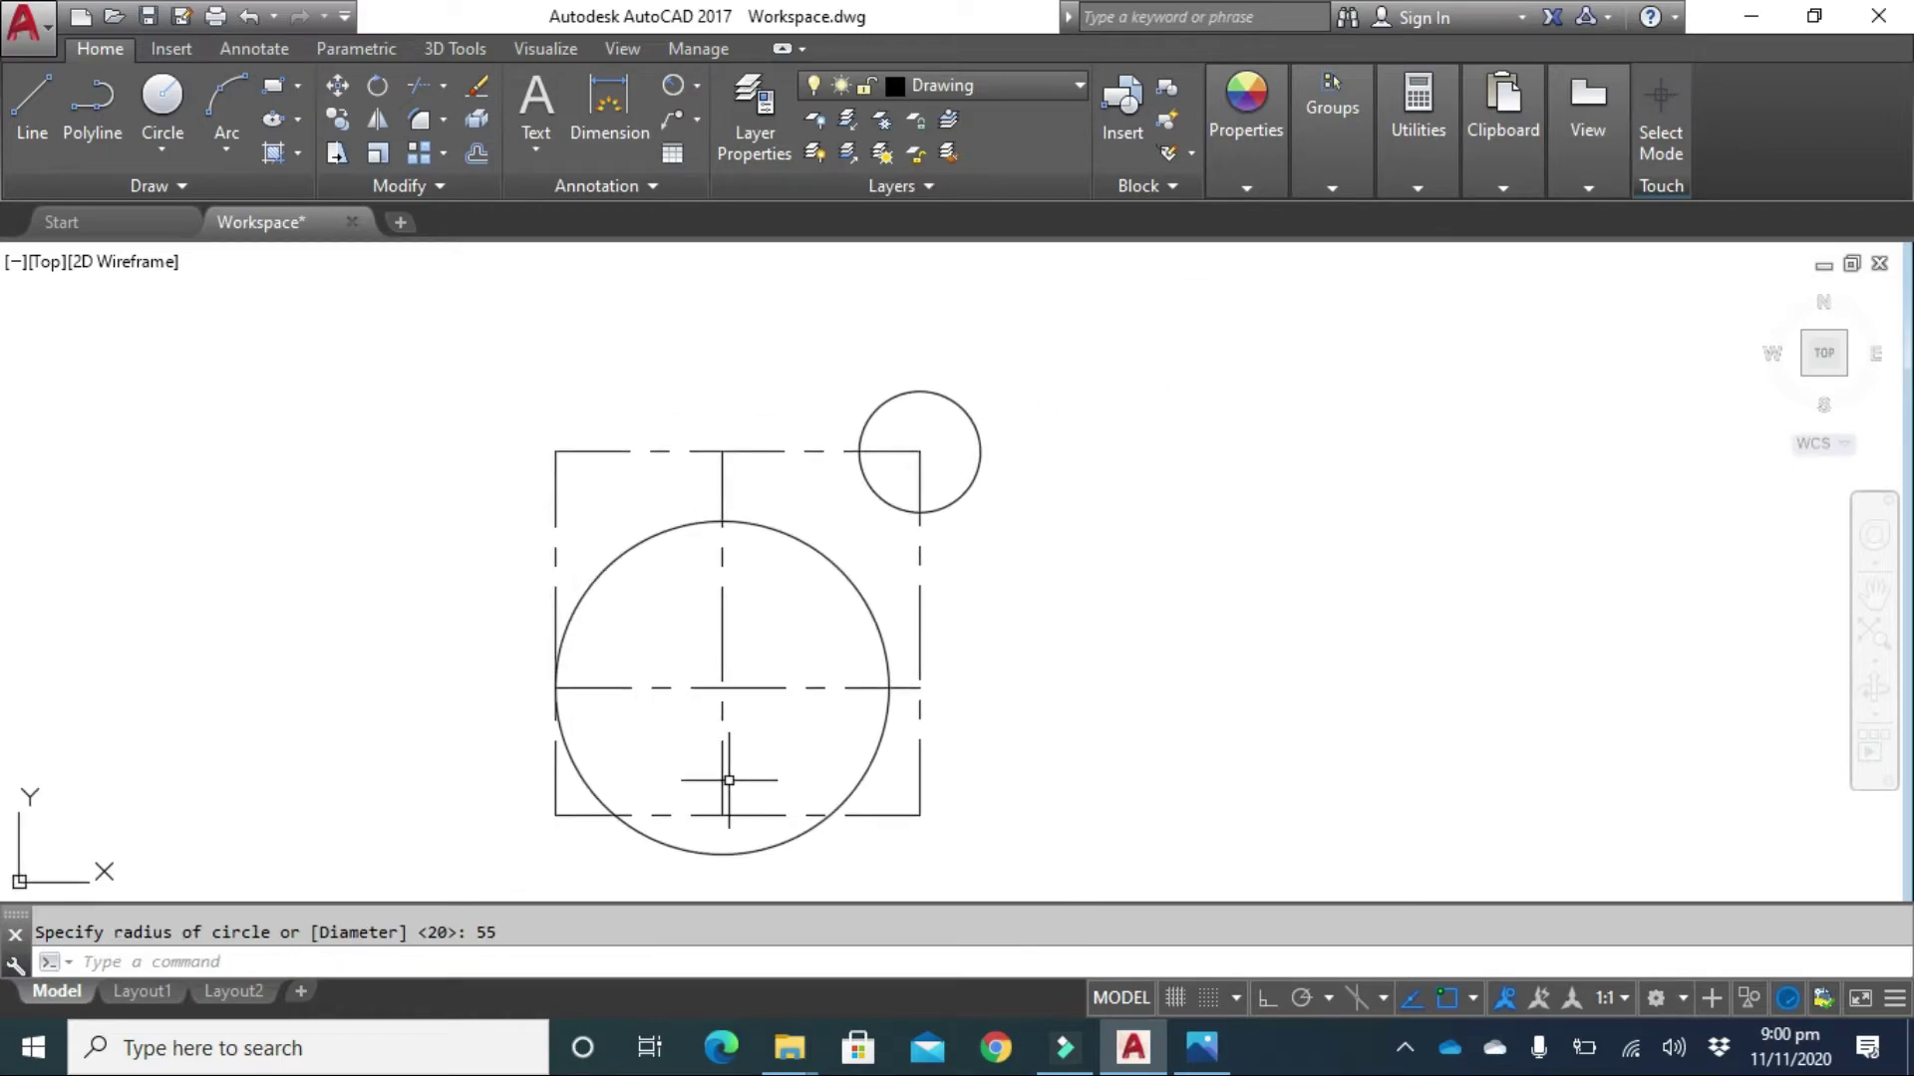
{"action": "type", "text": "TR"}
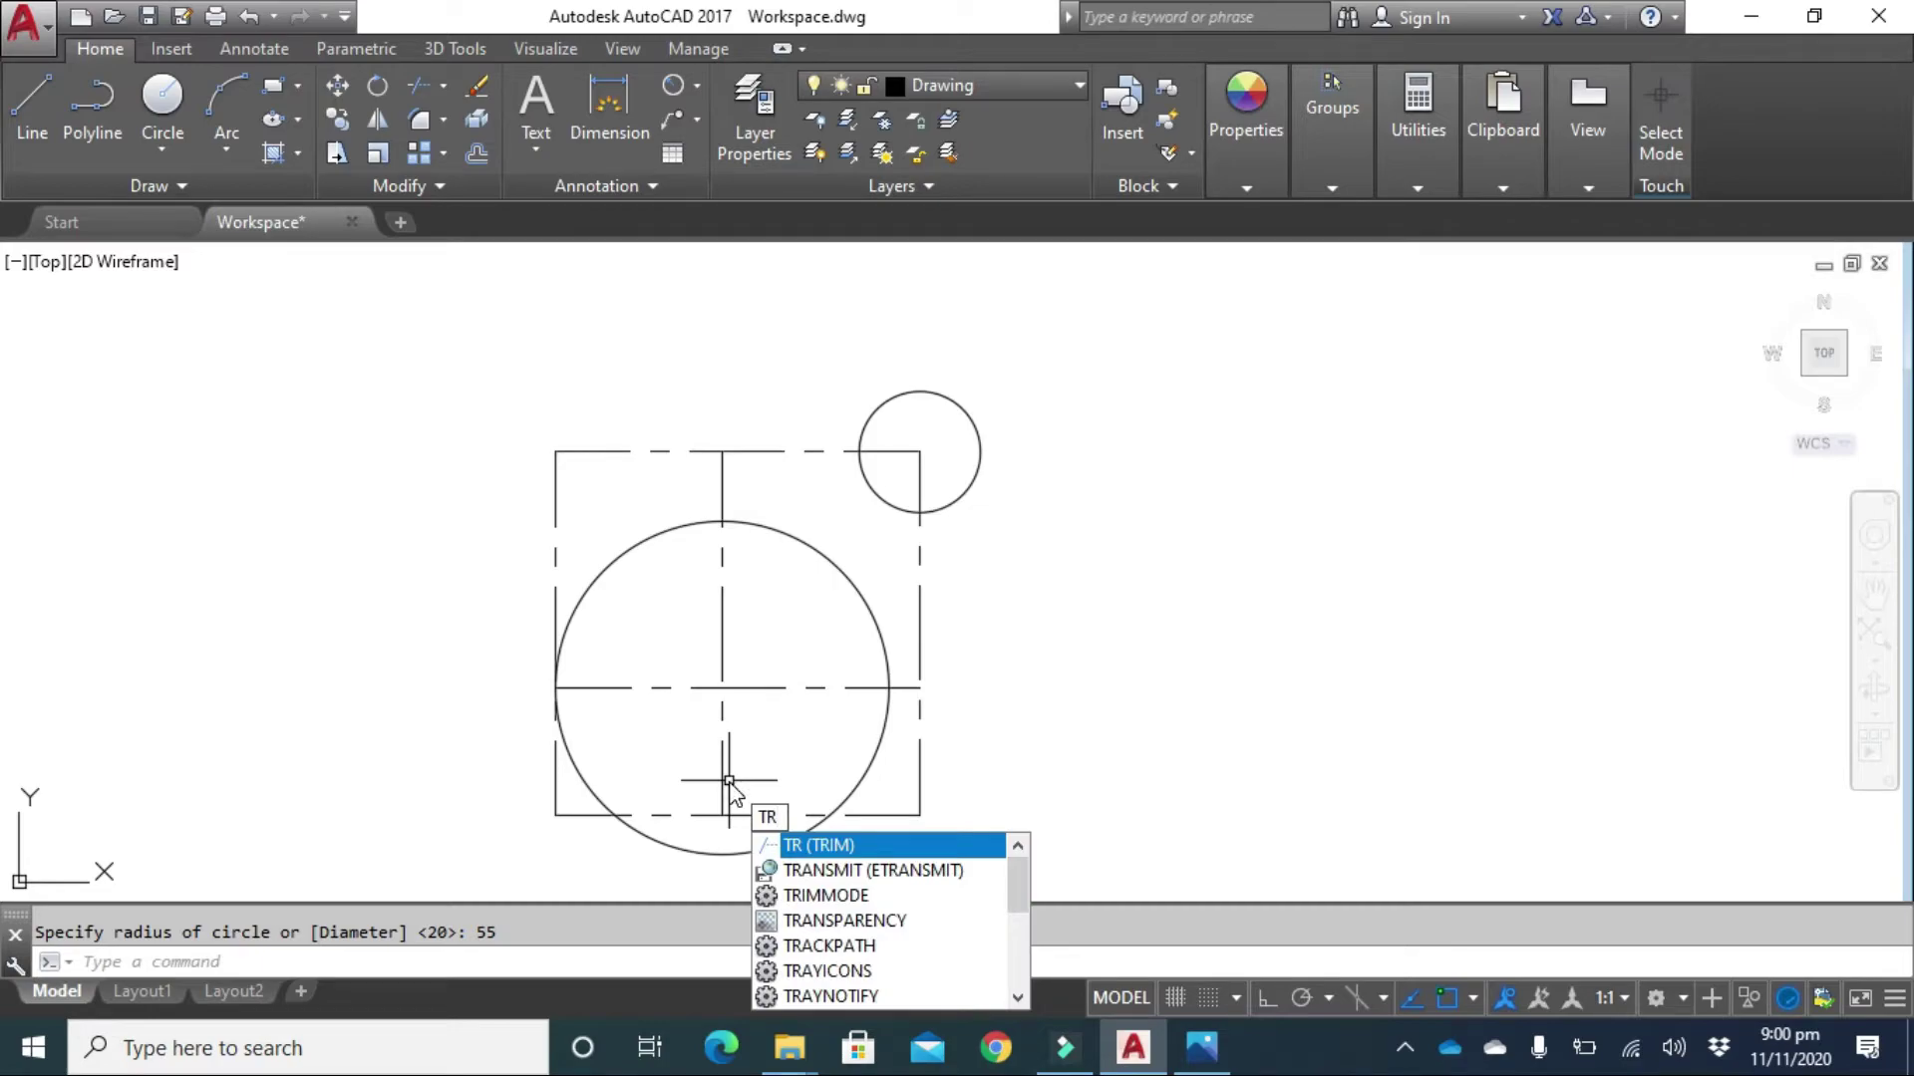
{"action": "key", "text": "Return"}
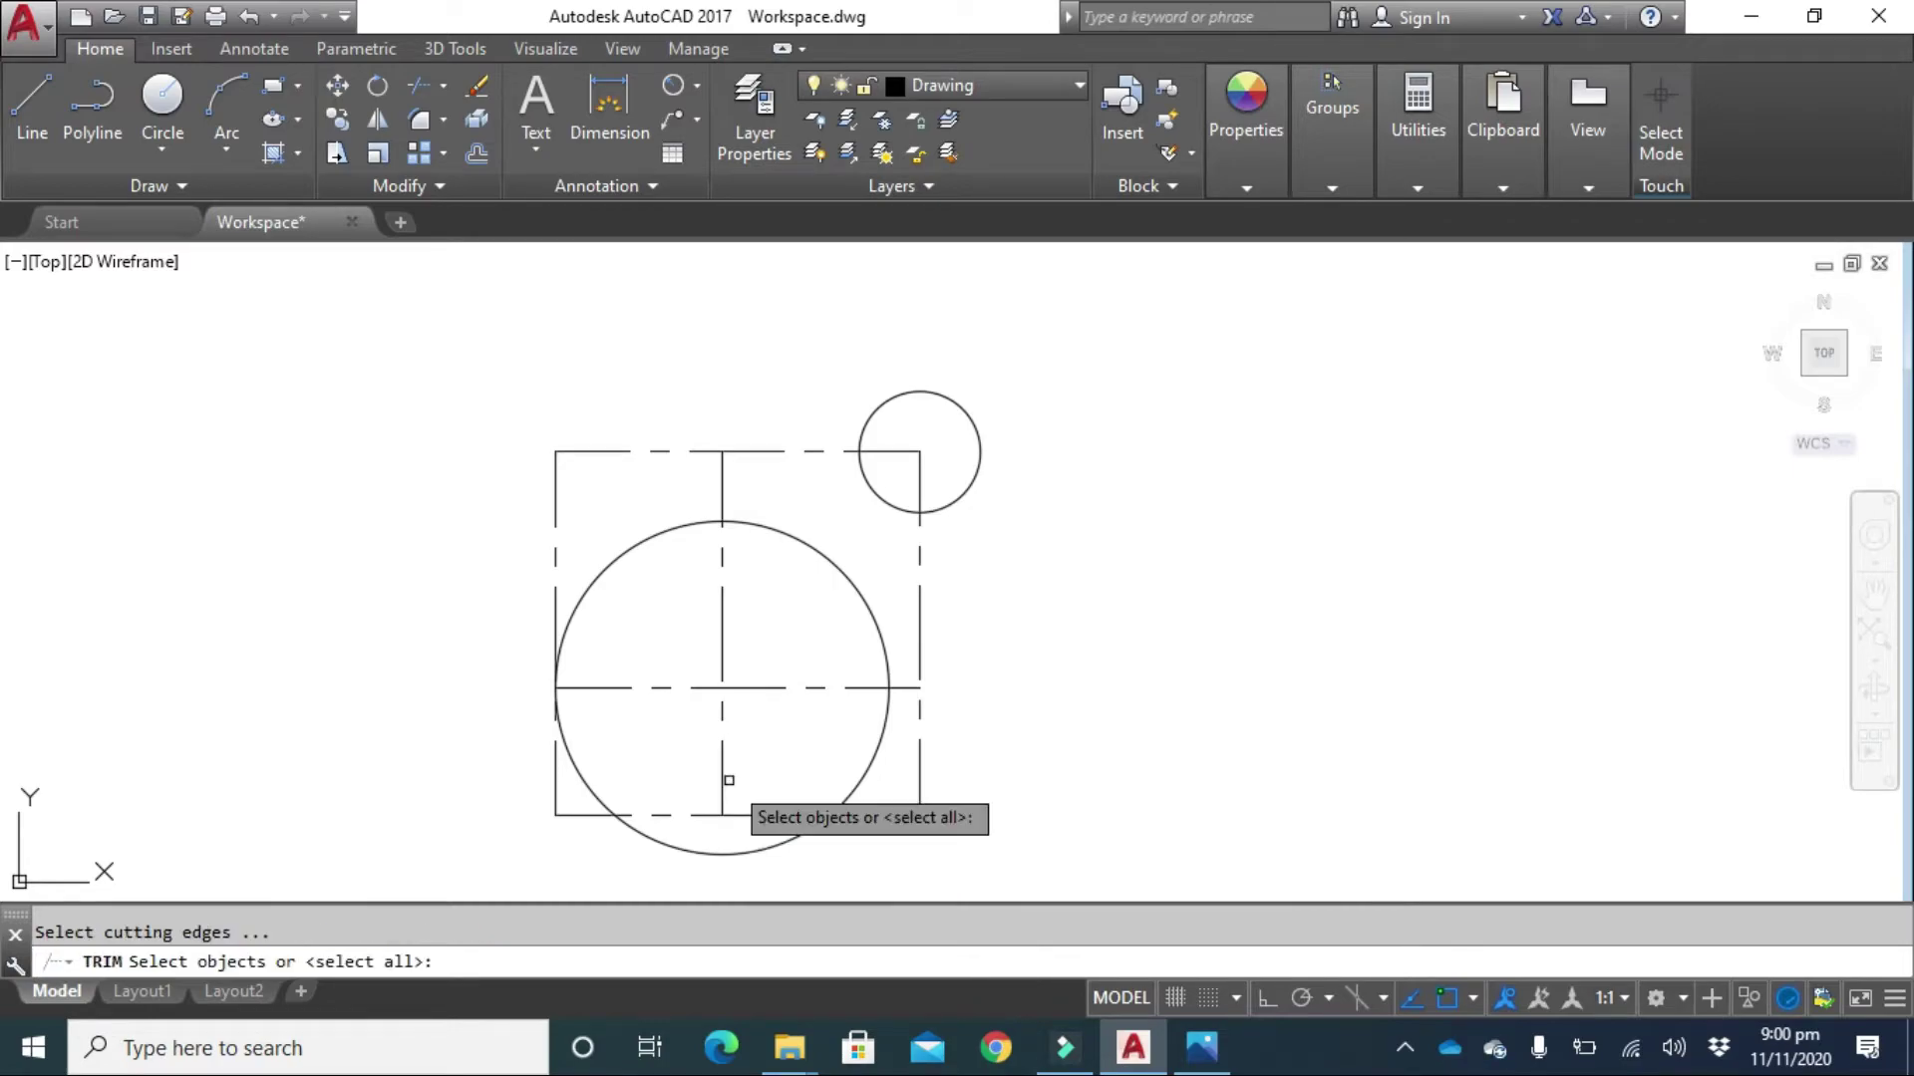
{"action": "key", "text": "Return"}
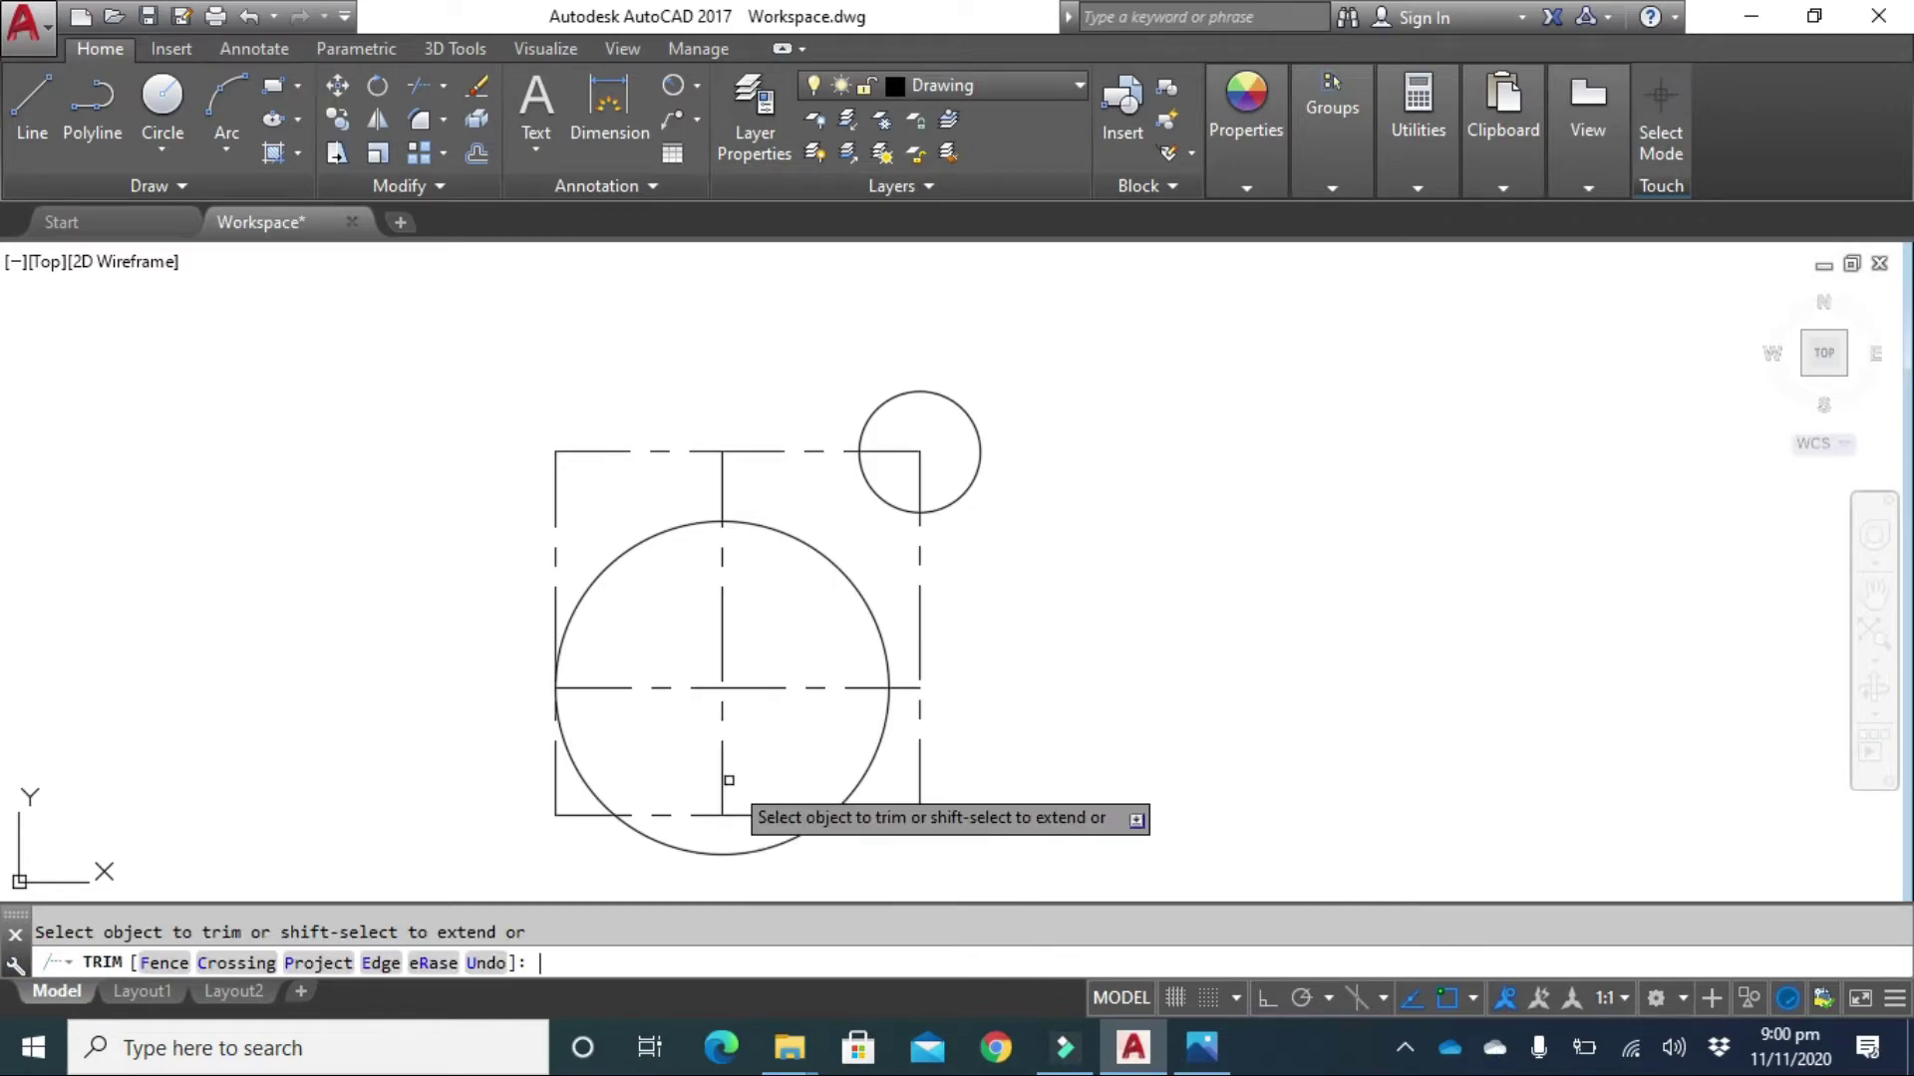
{"action": "left_click", "coordinate": [827, 577]}
{"action": "left_click", "coordinate": [846, 551]}
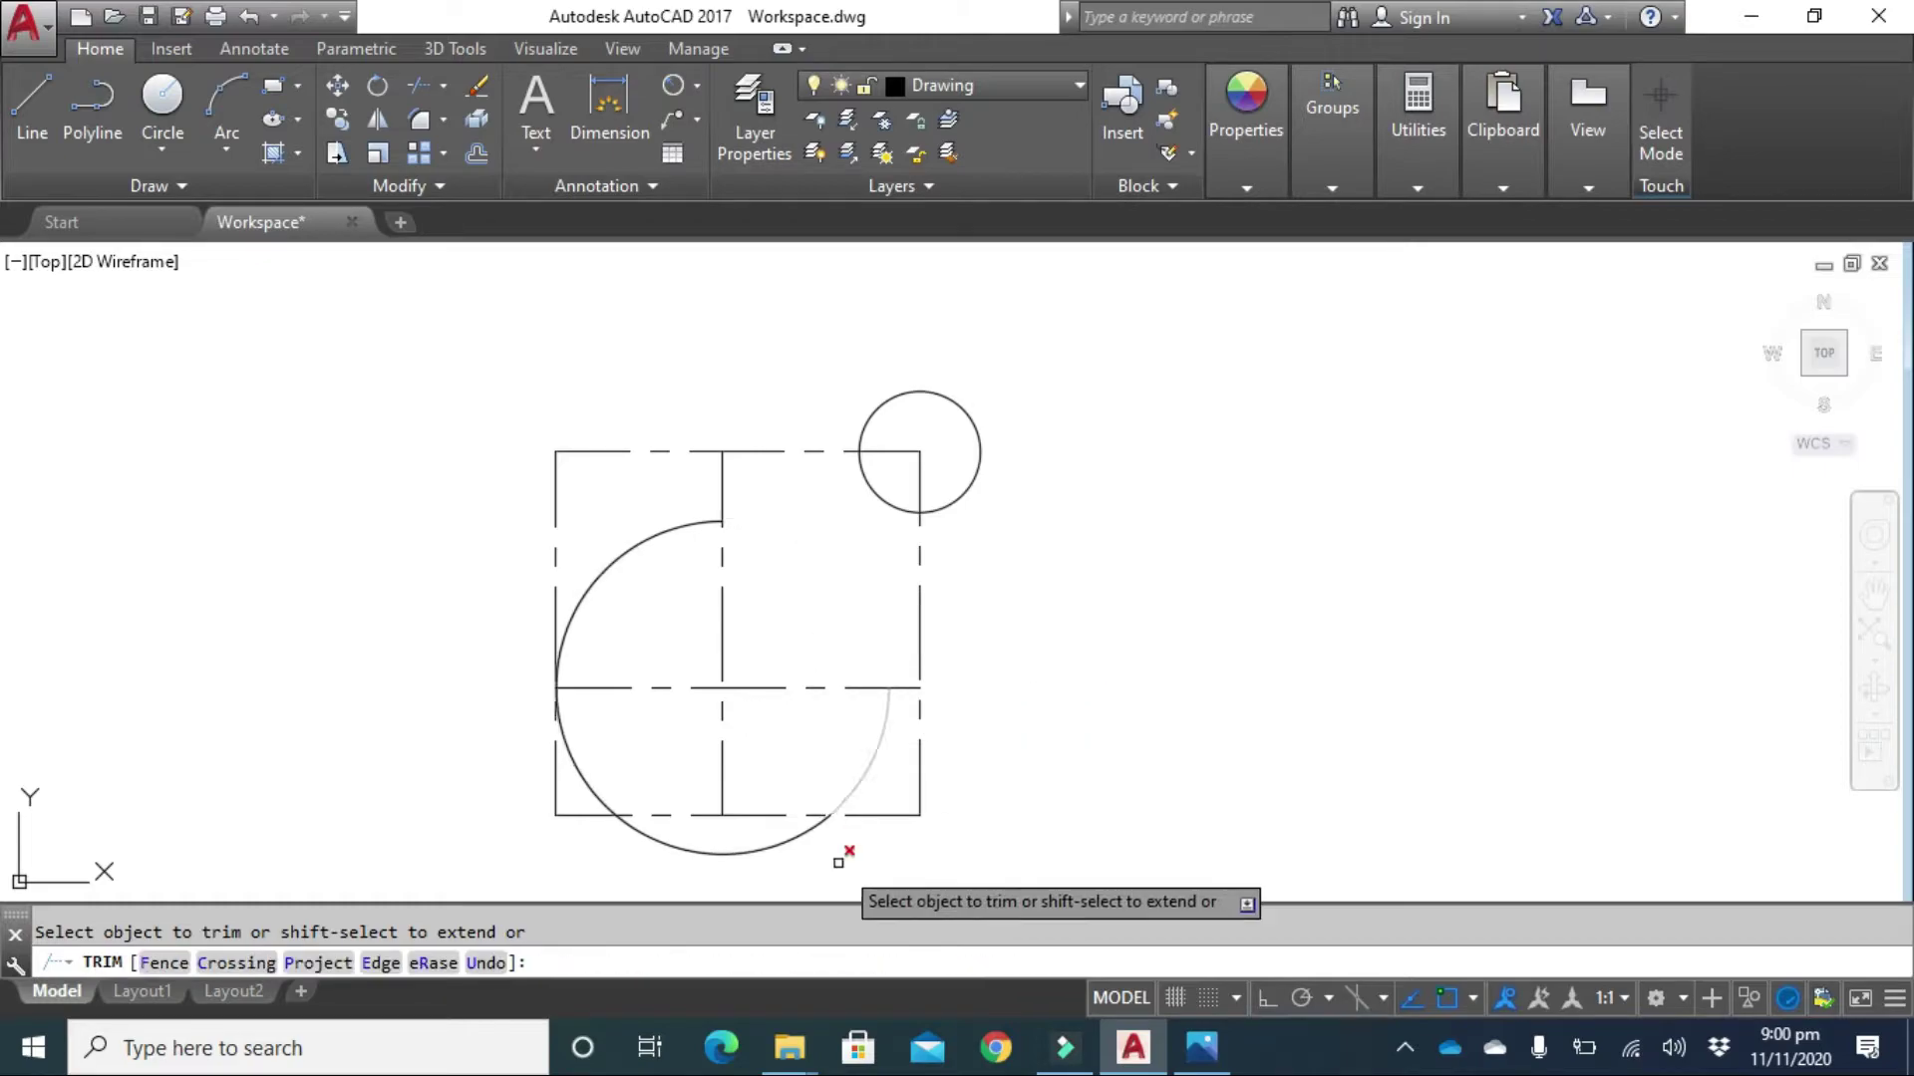
{"action": "left_click", "coordinate": [890, 788]}
{"action": "left_click", "coordinate": [847, 723]}
{"action": "left_click", "coordinate": [769, 845]}
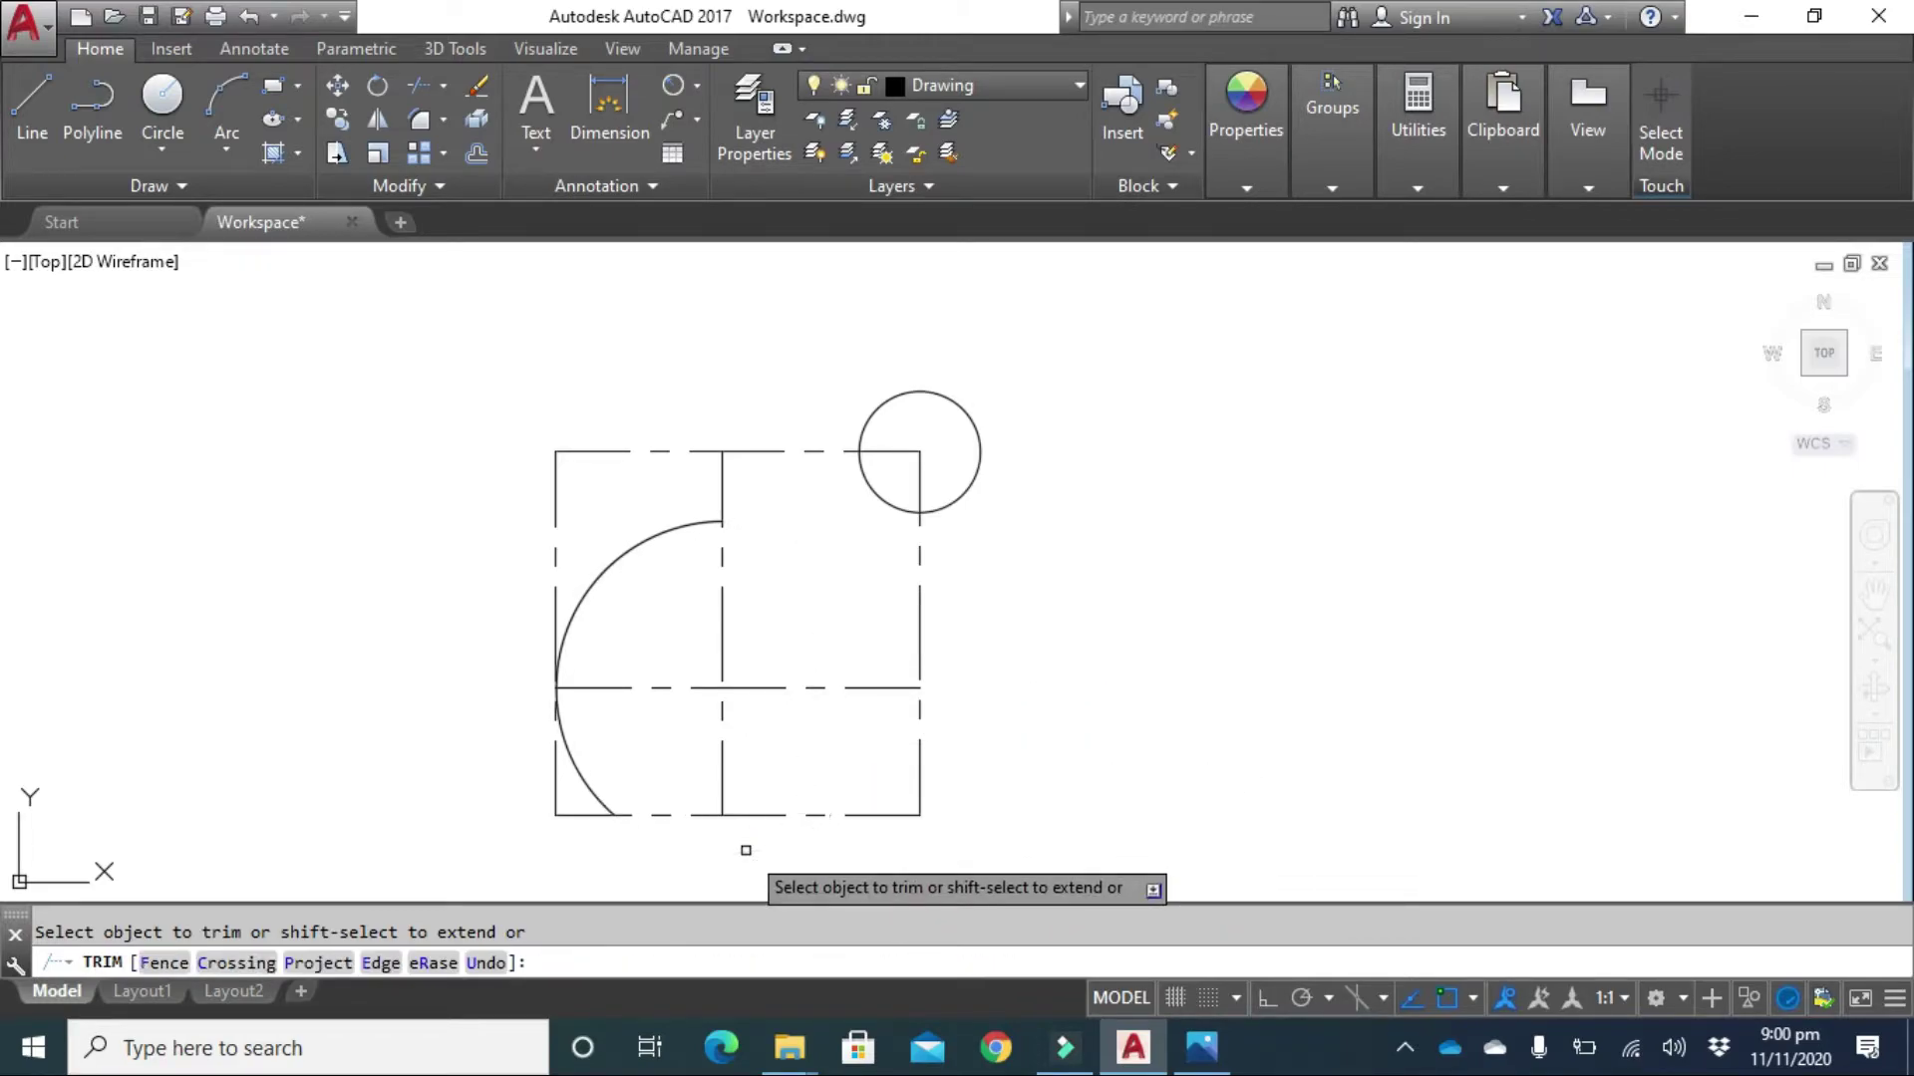
{"action": "left_click", "coordinate": [579, 769]}
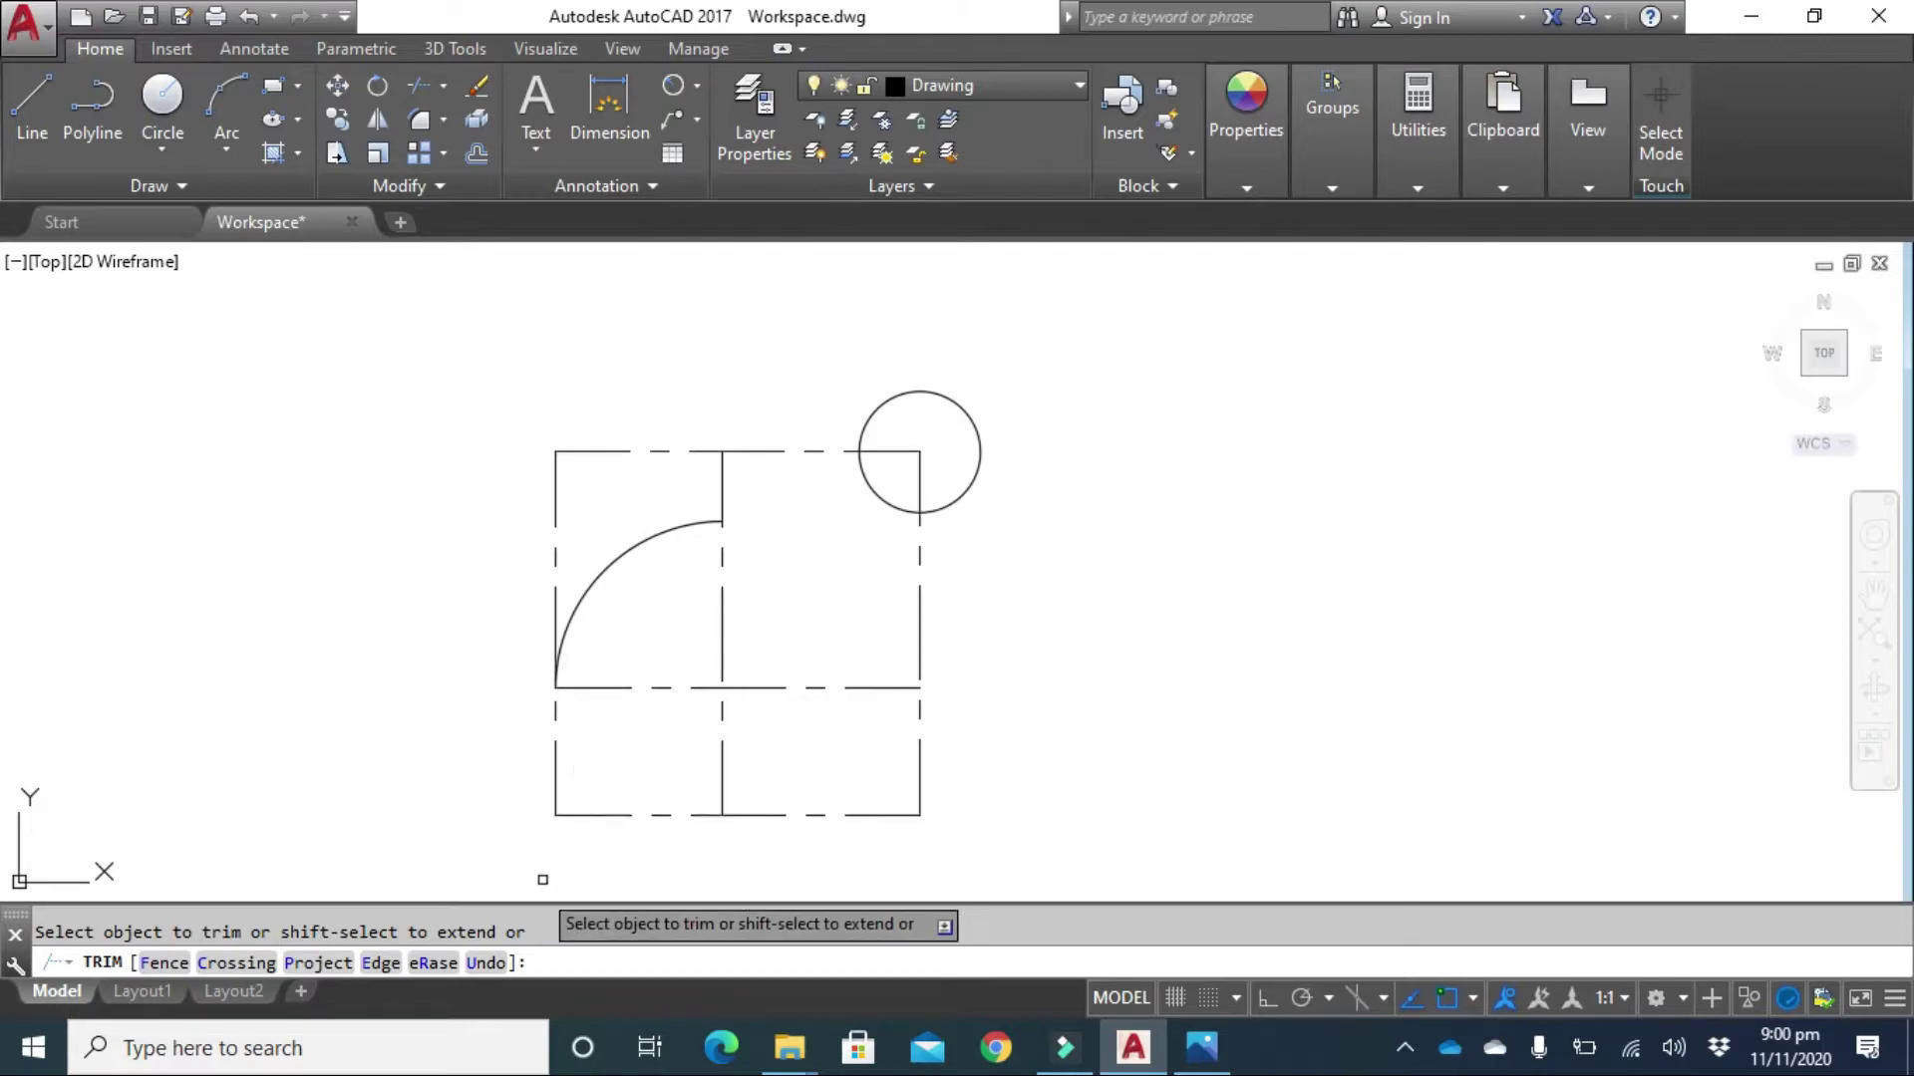
Check the reference image and offset the inner horizontal construction line 12 downward using the Through option.
{"action": "left_click", "coordinate": [1196, 1049]}
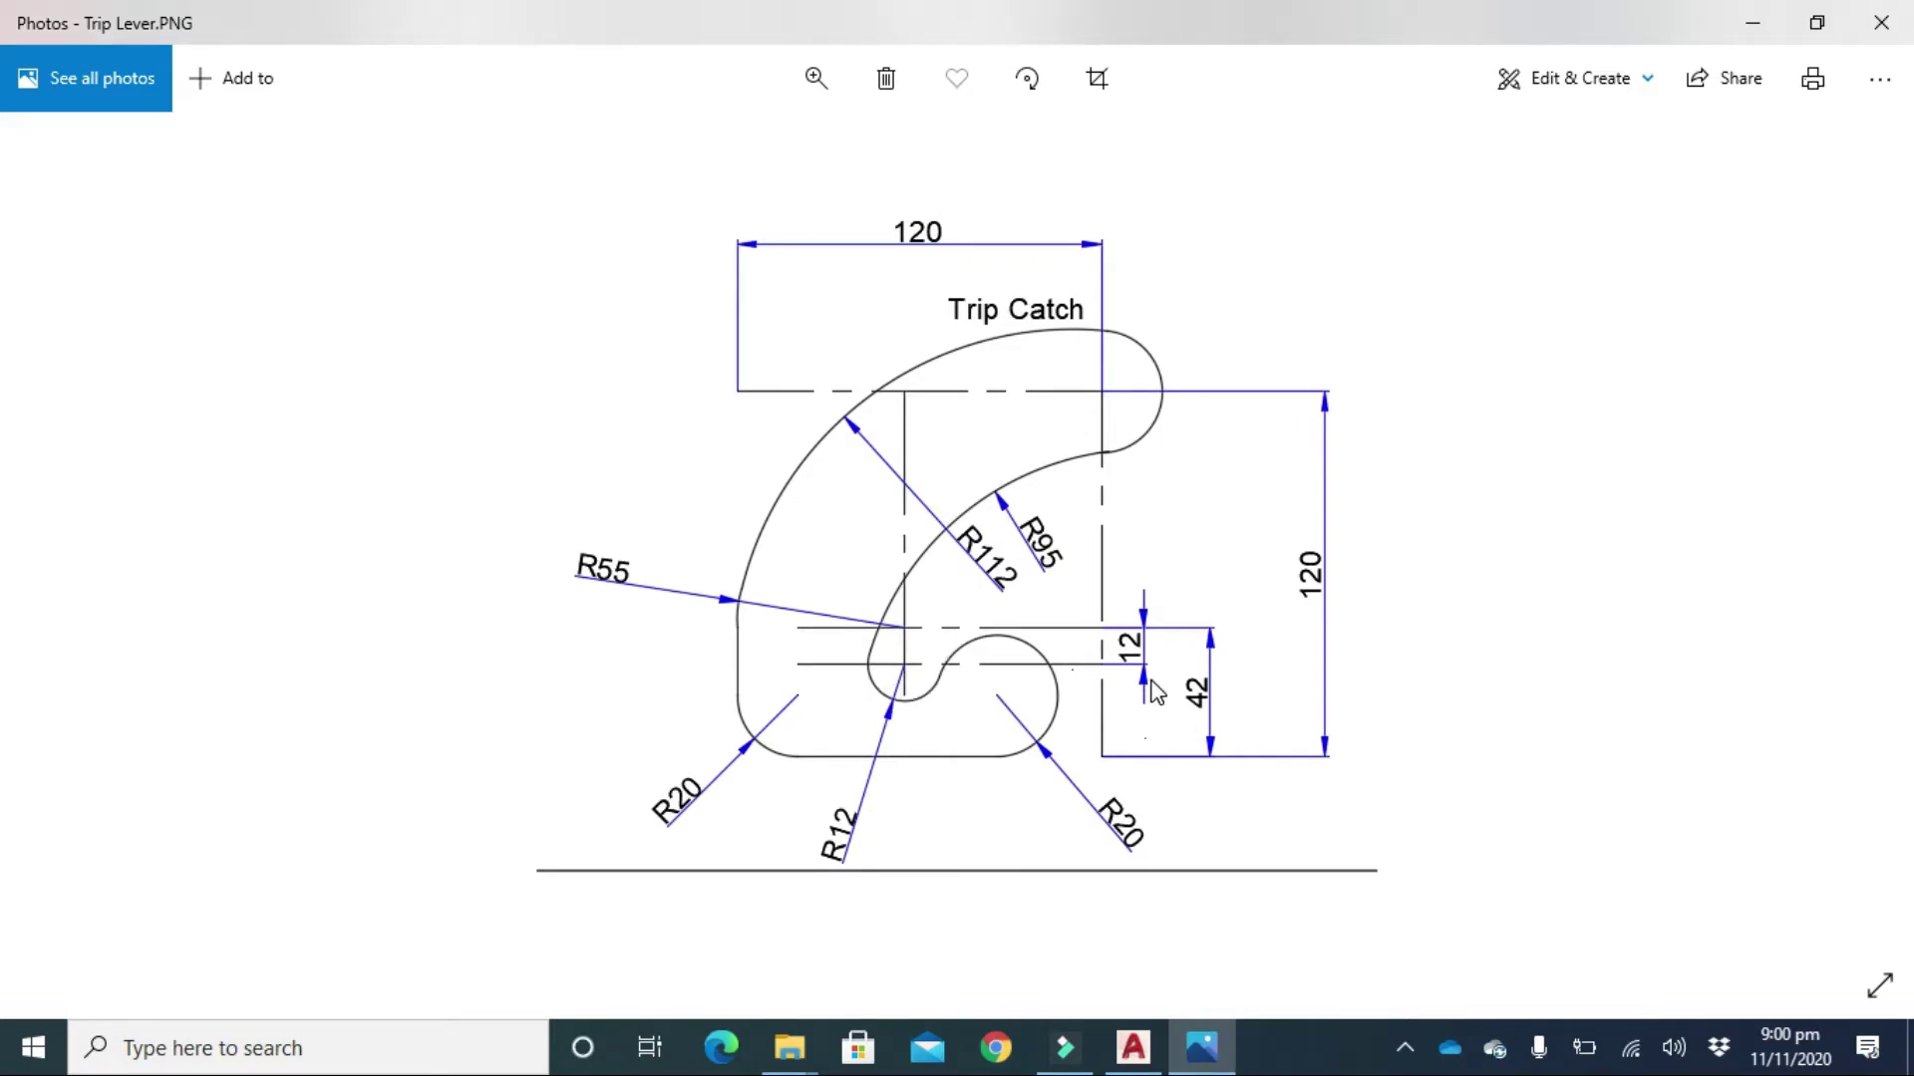
{"action": "left_click", "coordinate": [1133, 1046]}
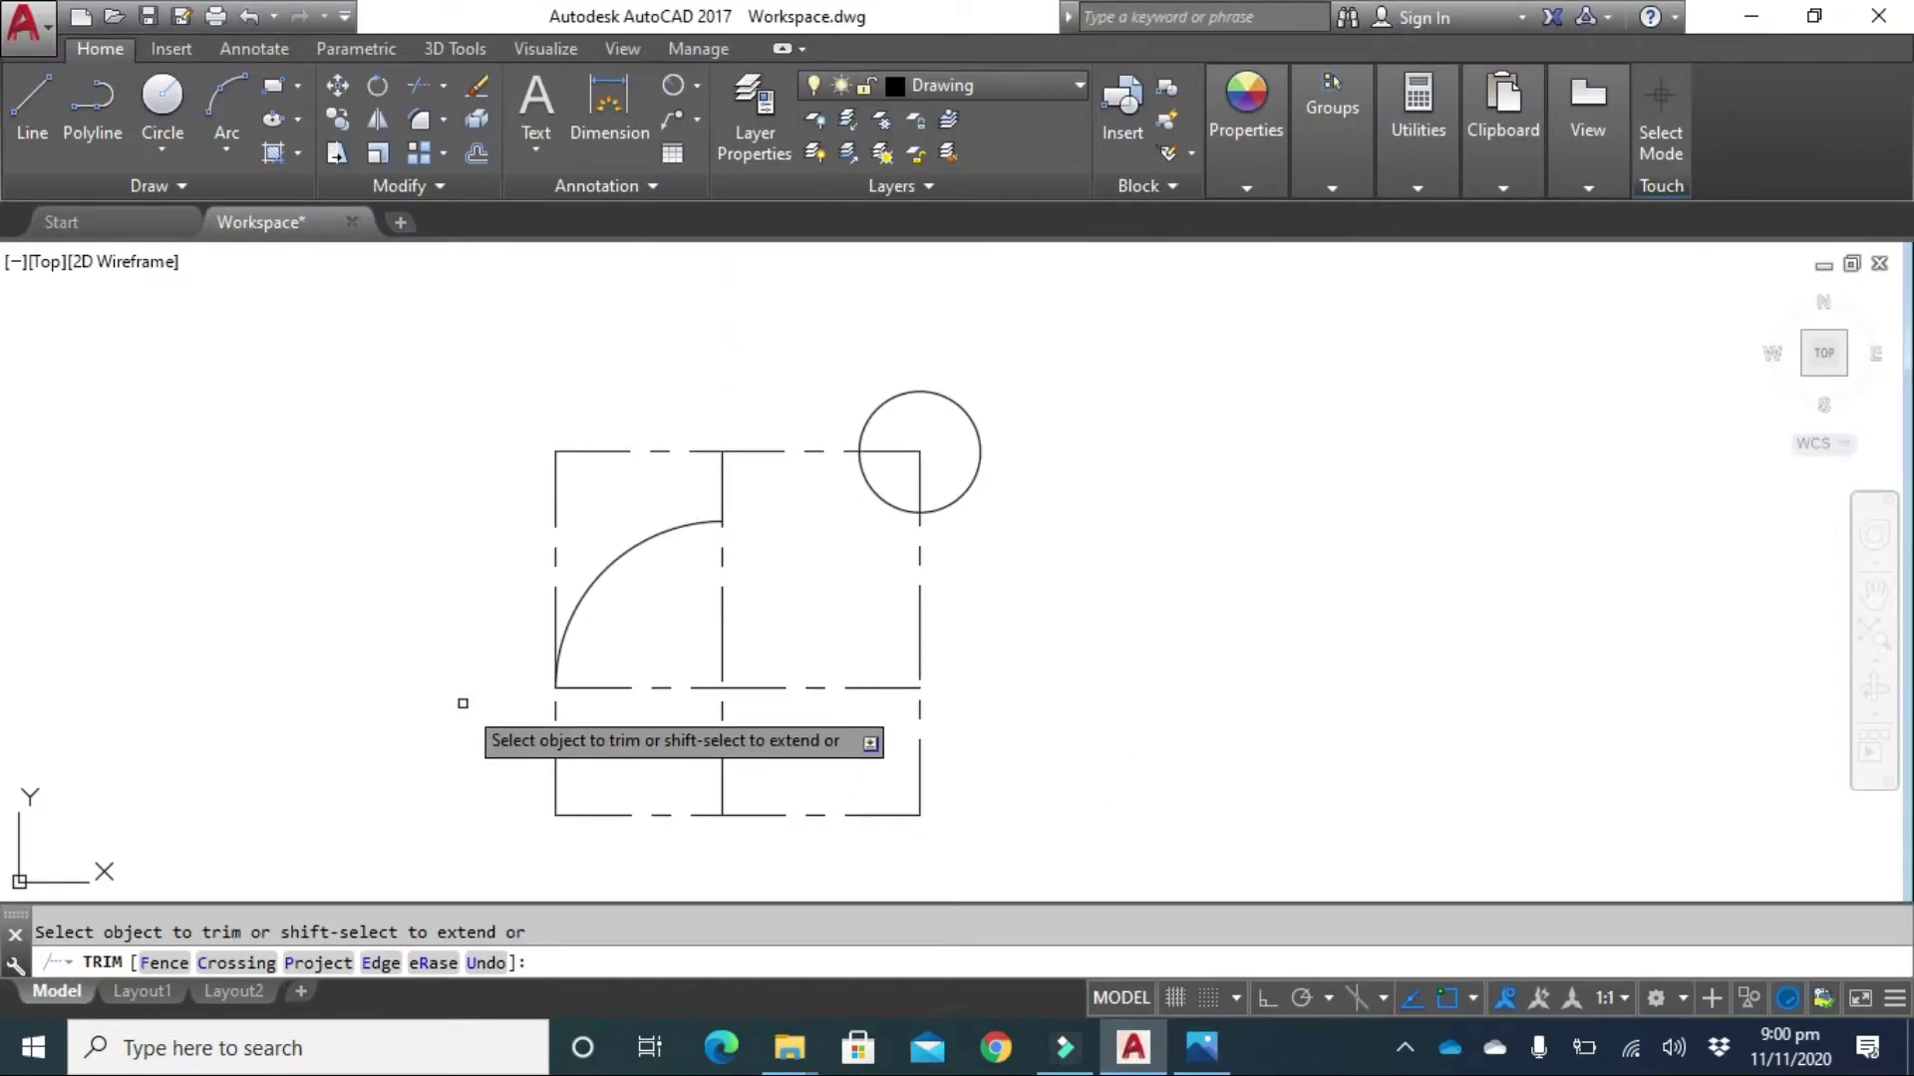
{"action": "key", "text": "Escape"}
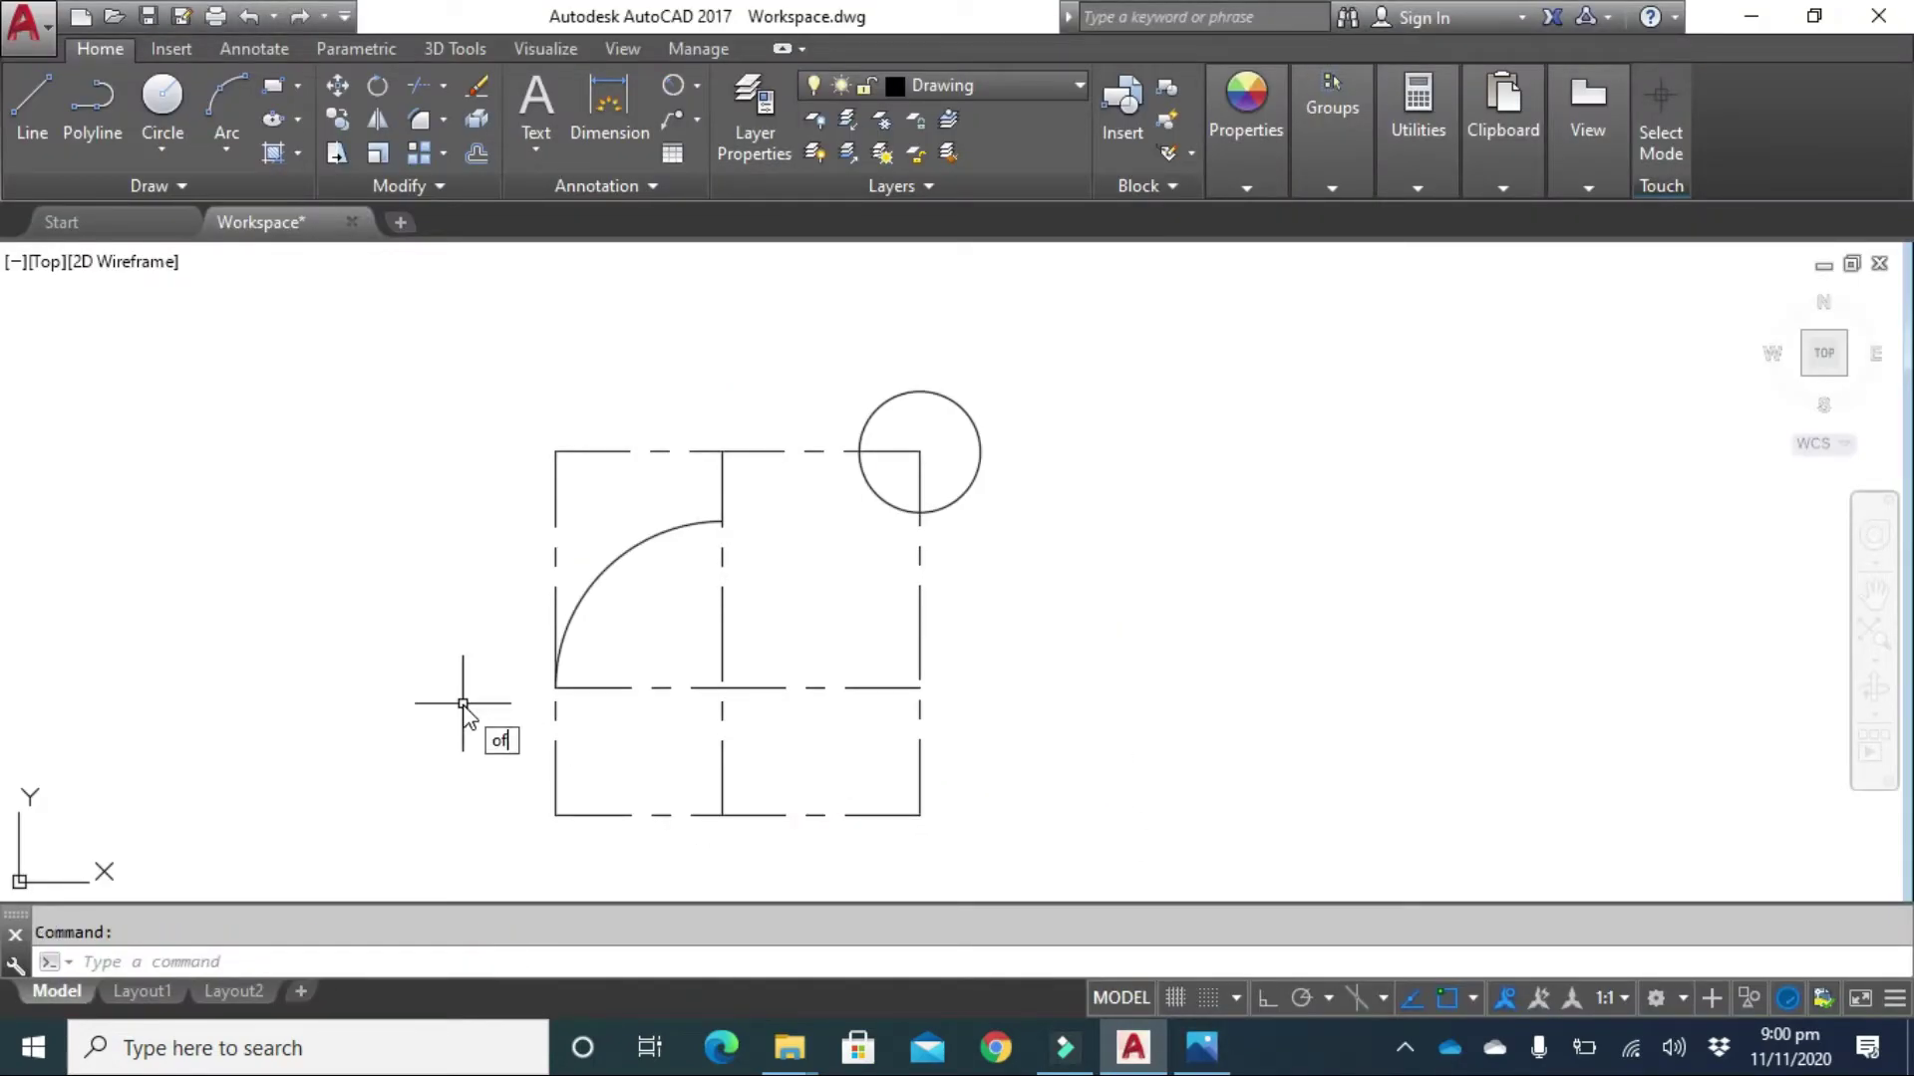
{"action": "type", "text": "OF"}
{"action": "type", "text": "o"}
{"action": "key", "text": "Return"}
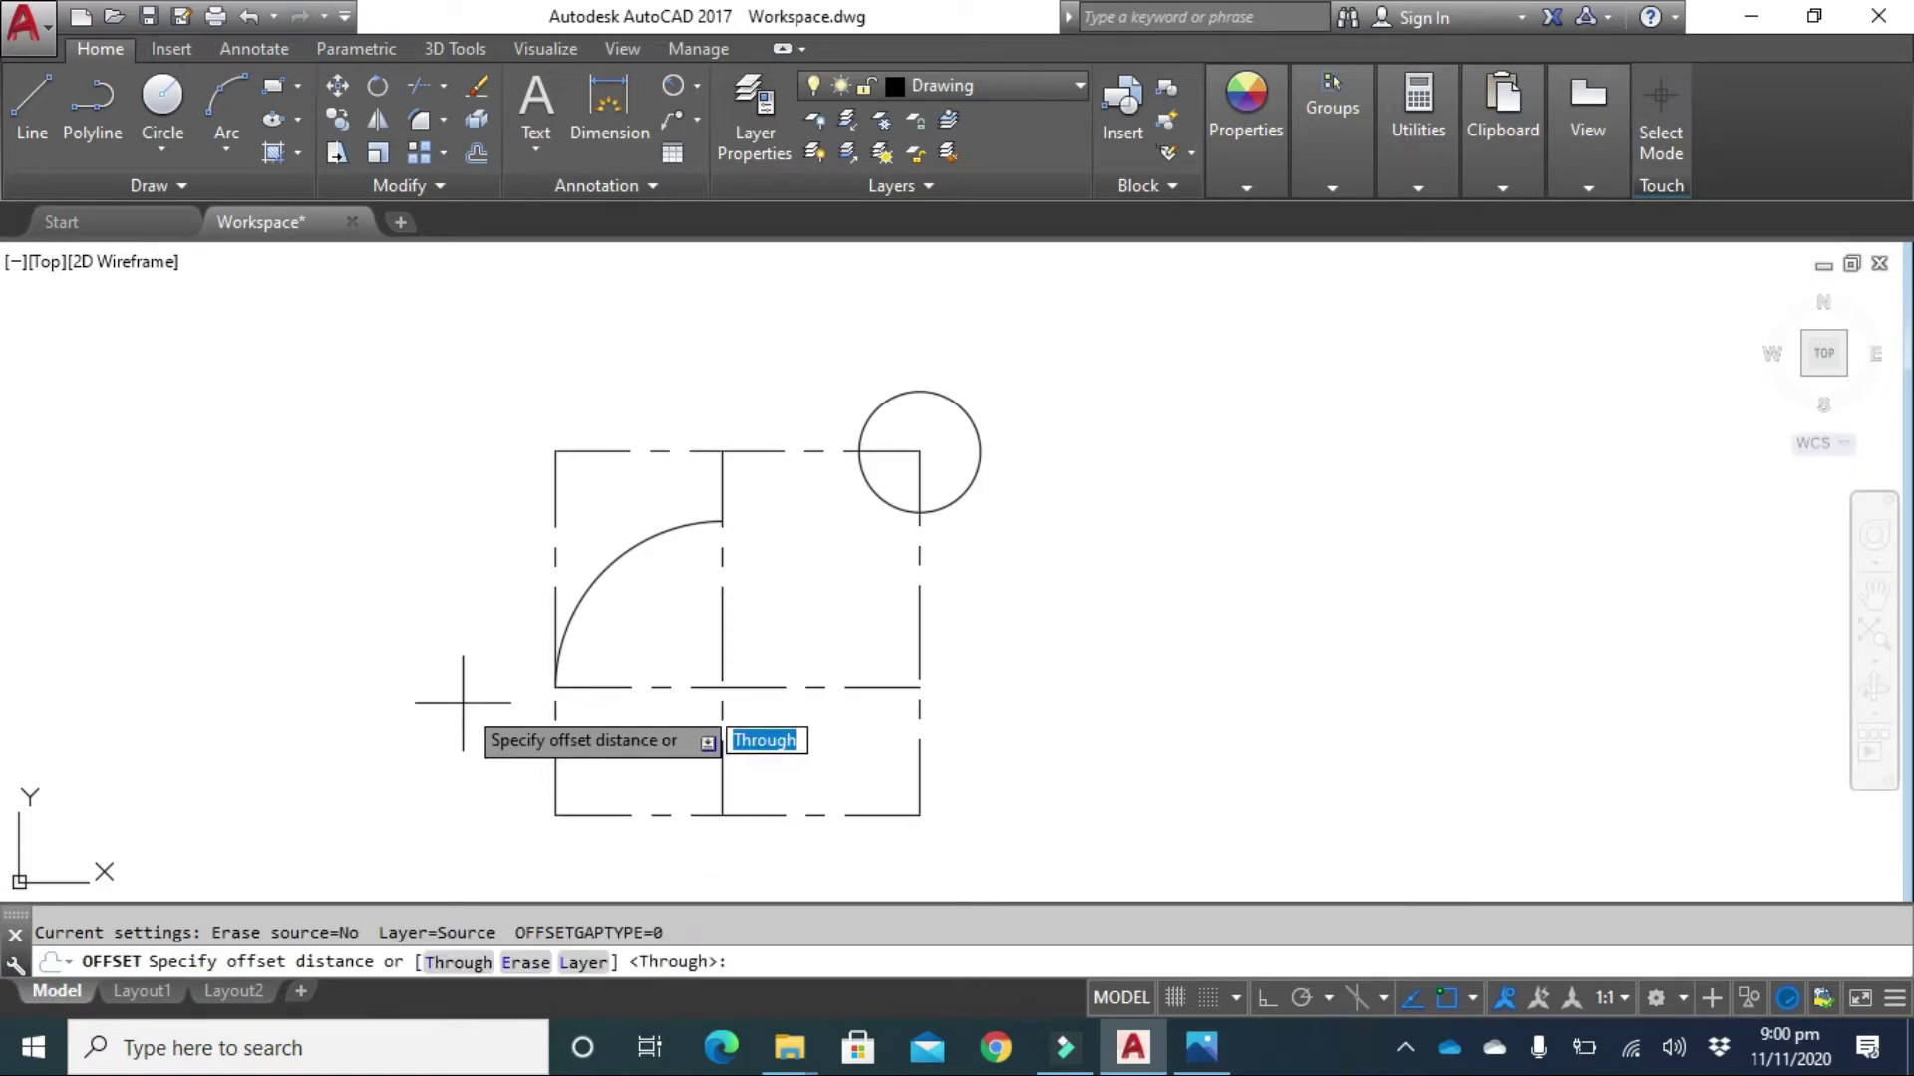
{"action": "left_click", "coordinate": [461, 963]}
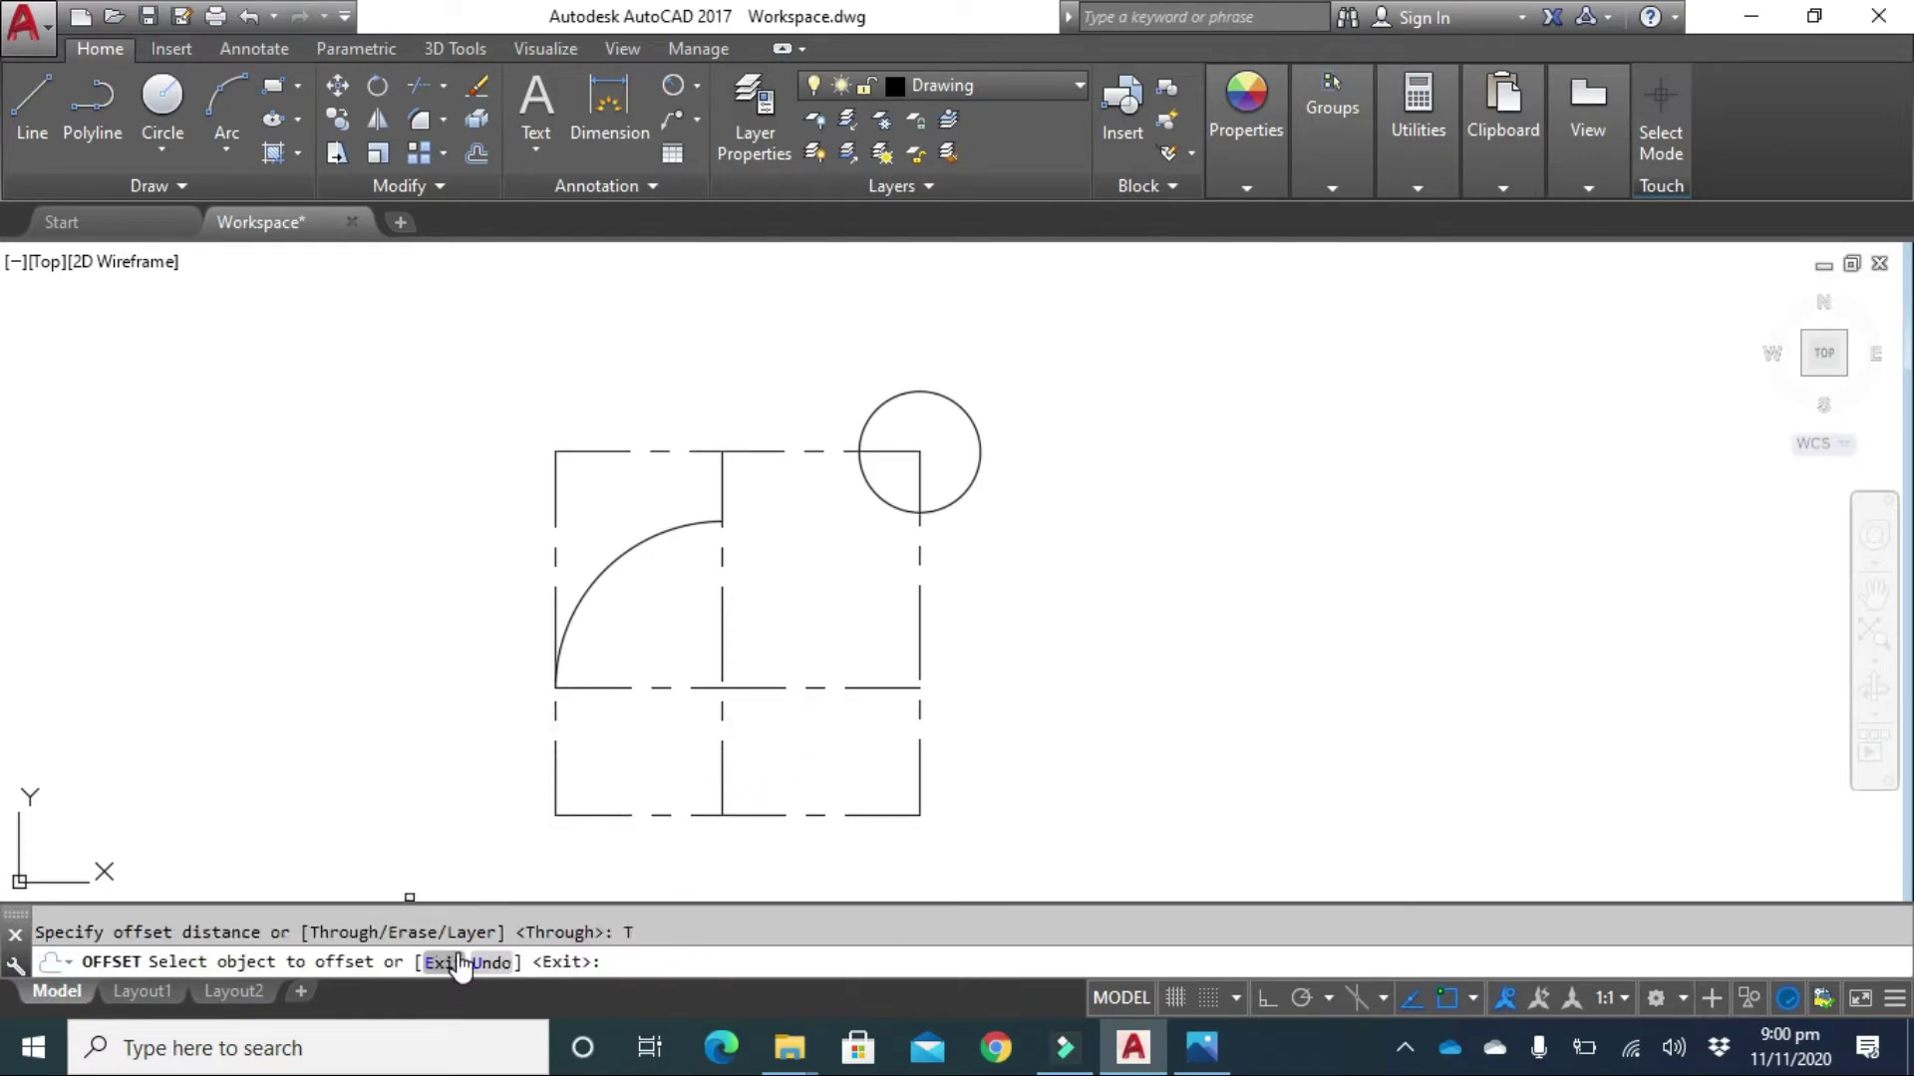
{"action": "left_click", "coordinate": [779, 688]}
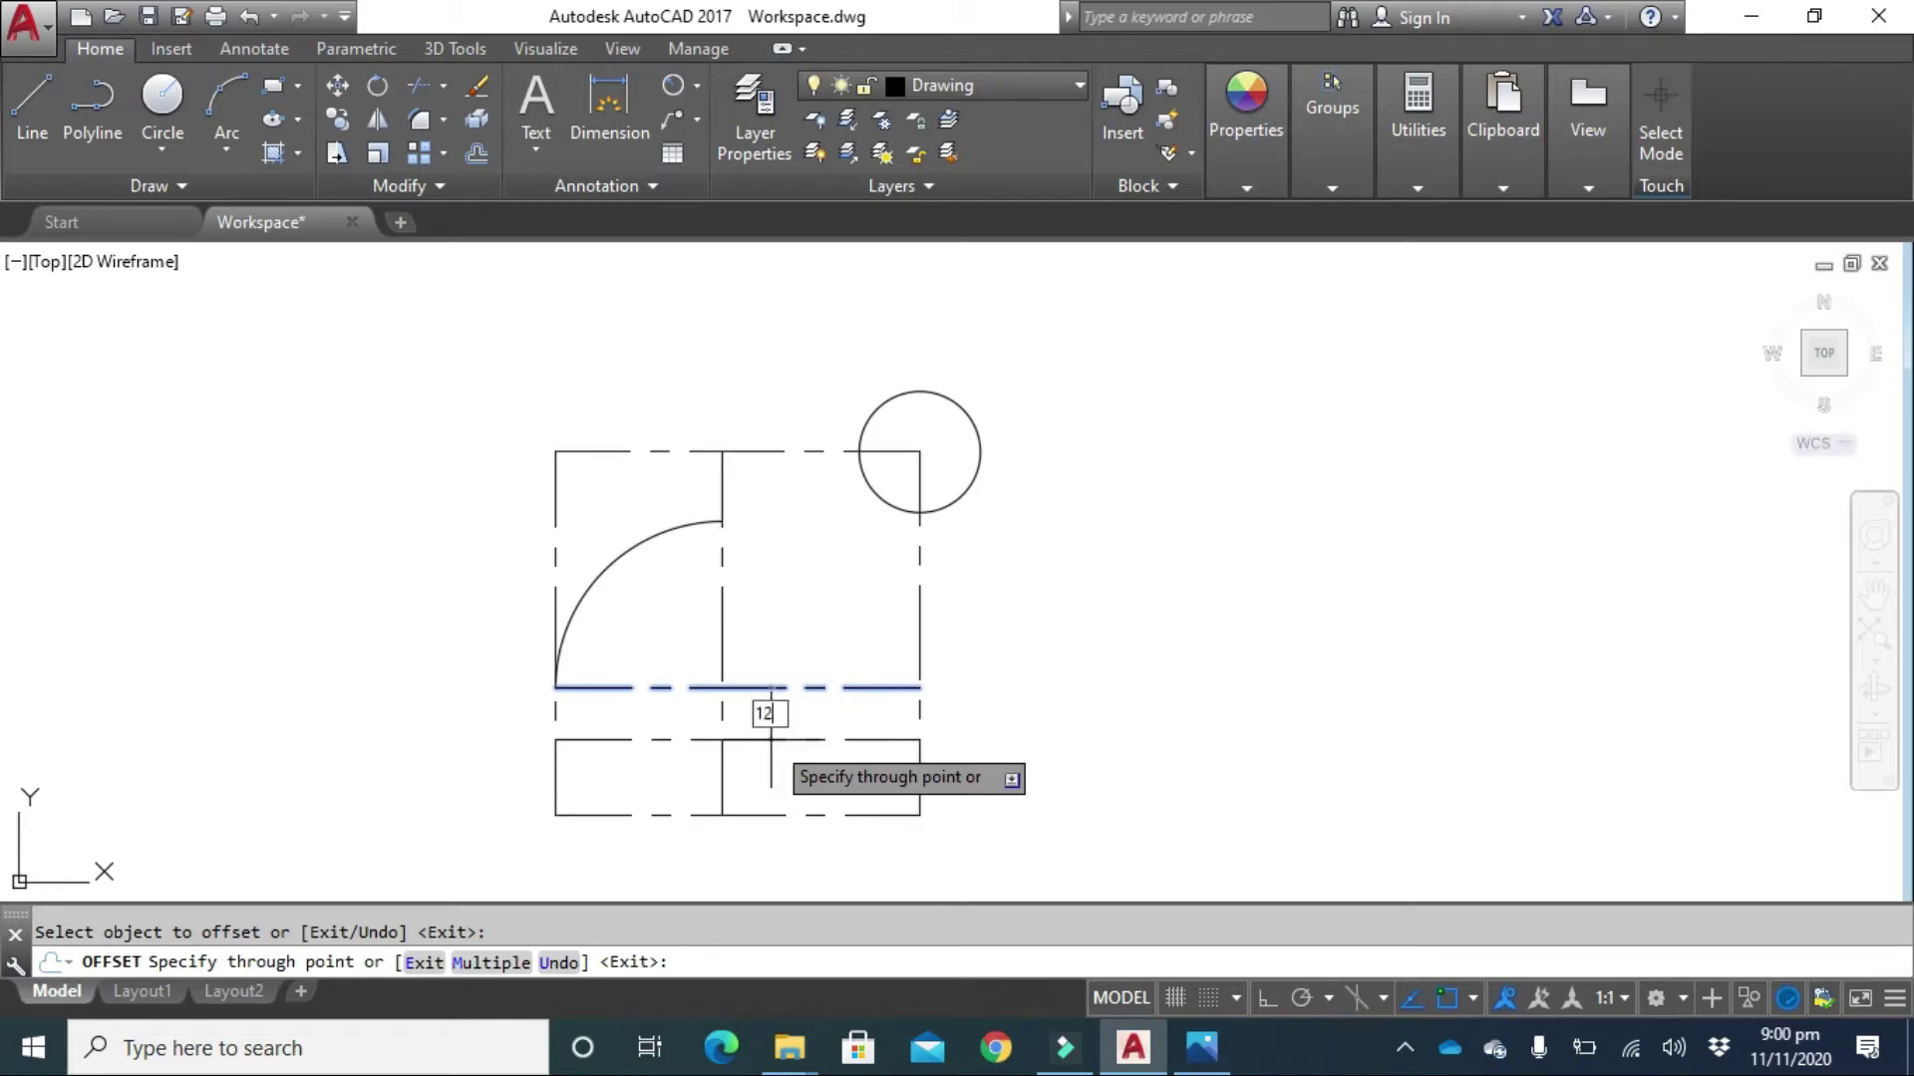
{"action": "key", "text": "Return"}
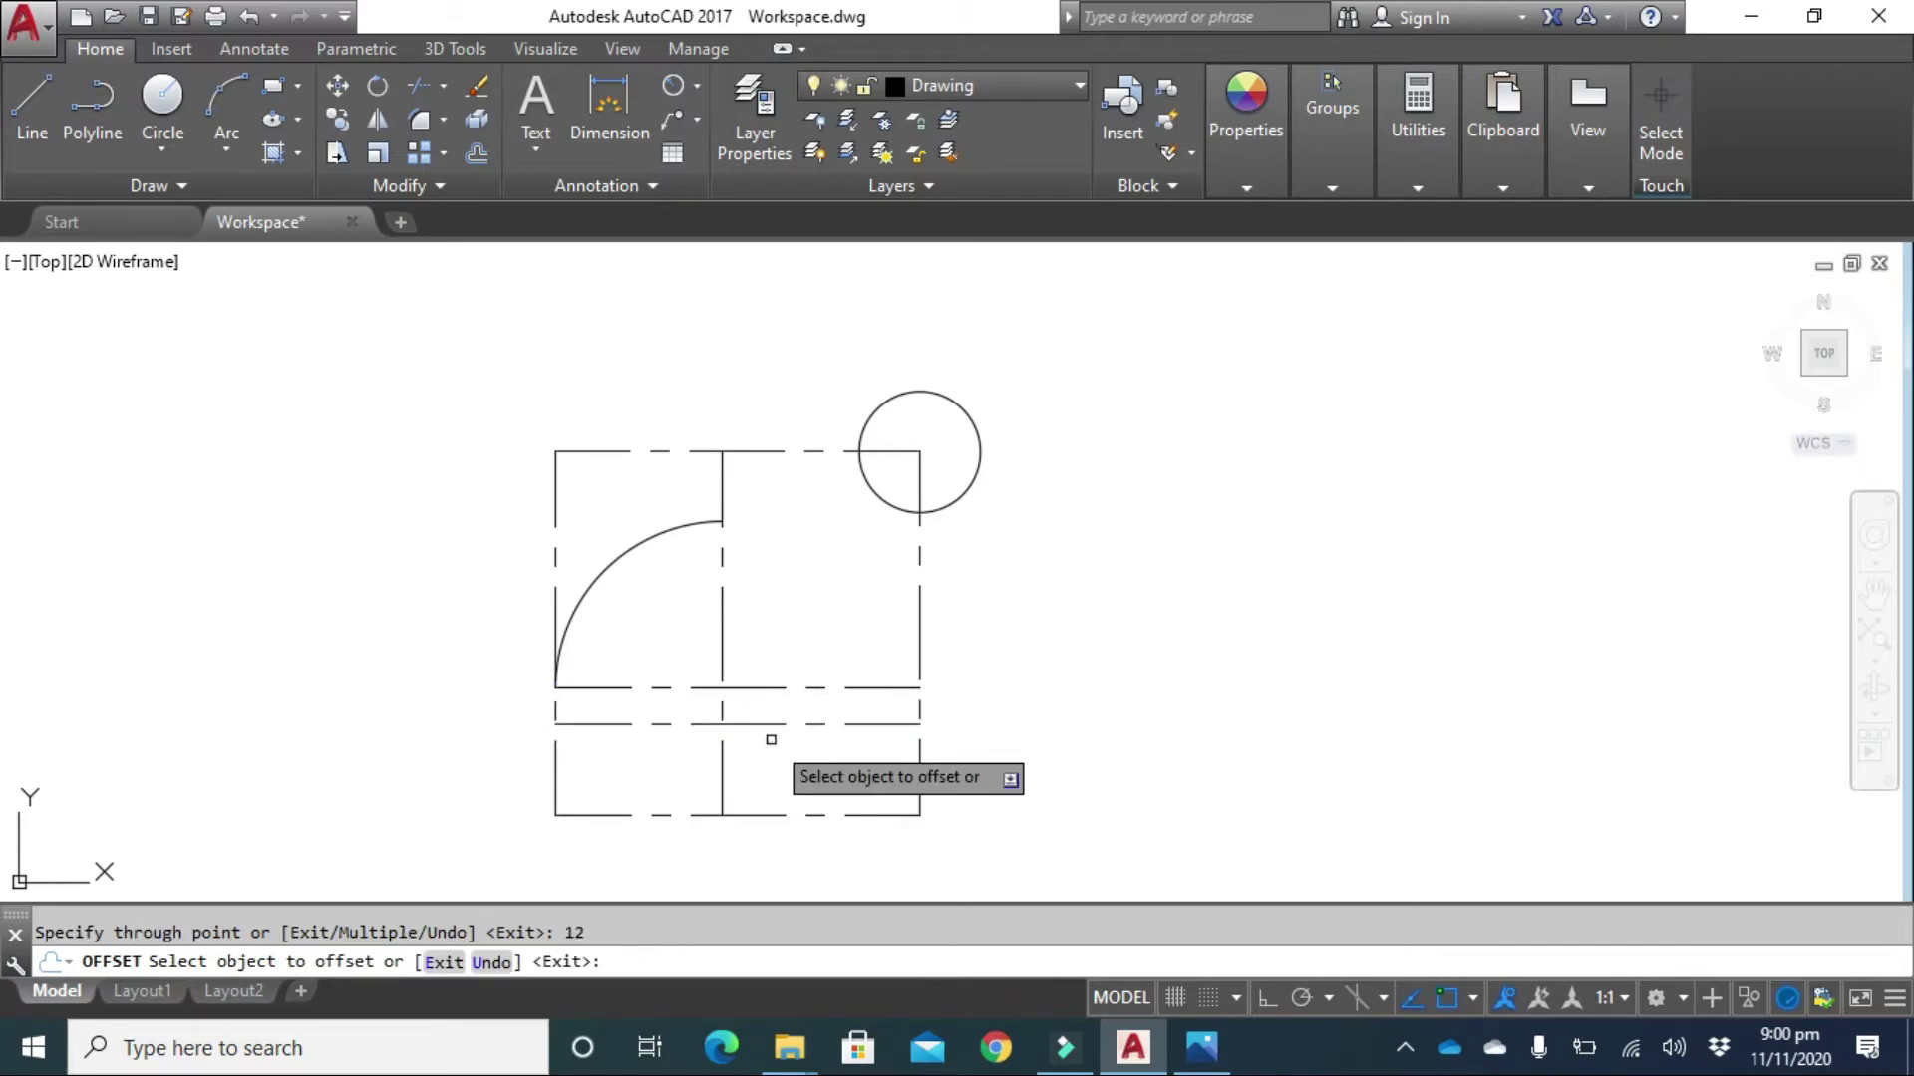
Draw a circle of radius 12 centred where the lower inner horizontal line crosses the inner vertical line, checking the reference image for the radius.
{"action": "scroll", "coordinate": [703, 712], "scroll_direction": "up", "scroll_amount": 4}
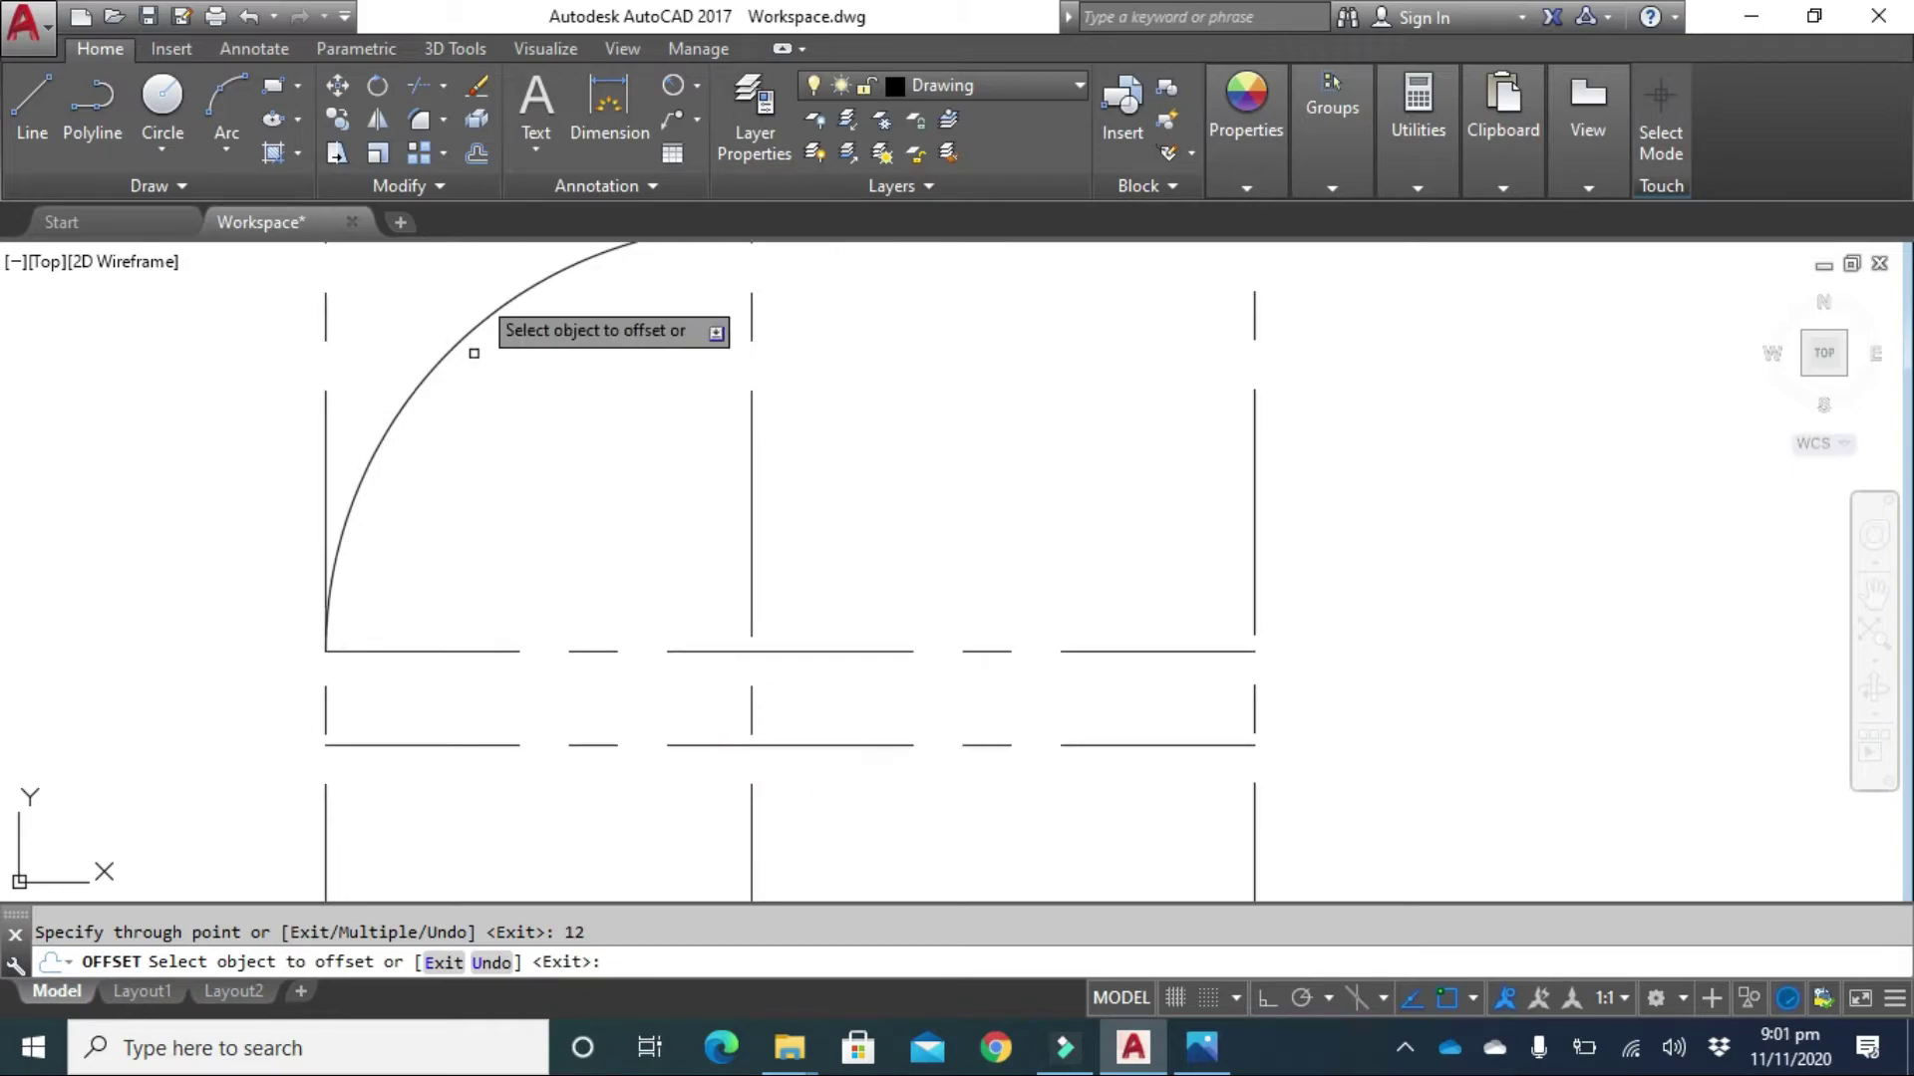
{"action": "left_click", "coordinate": [165, 101]}
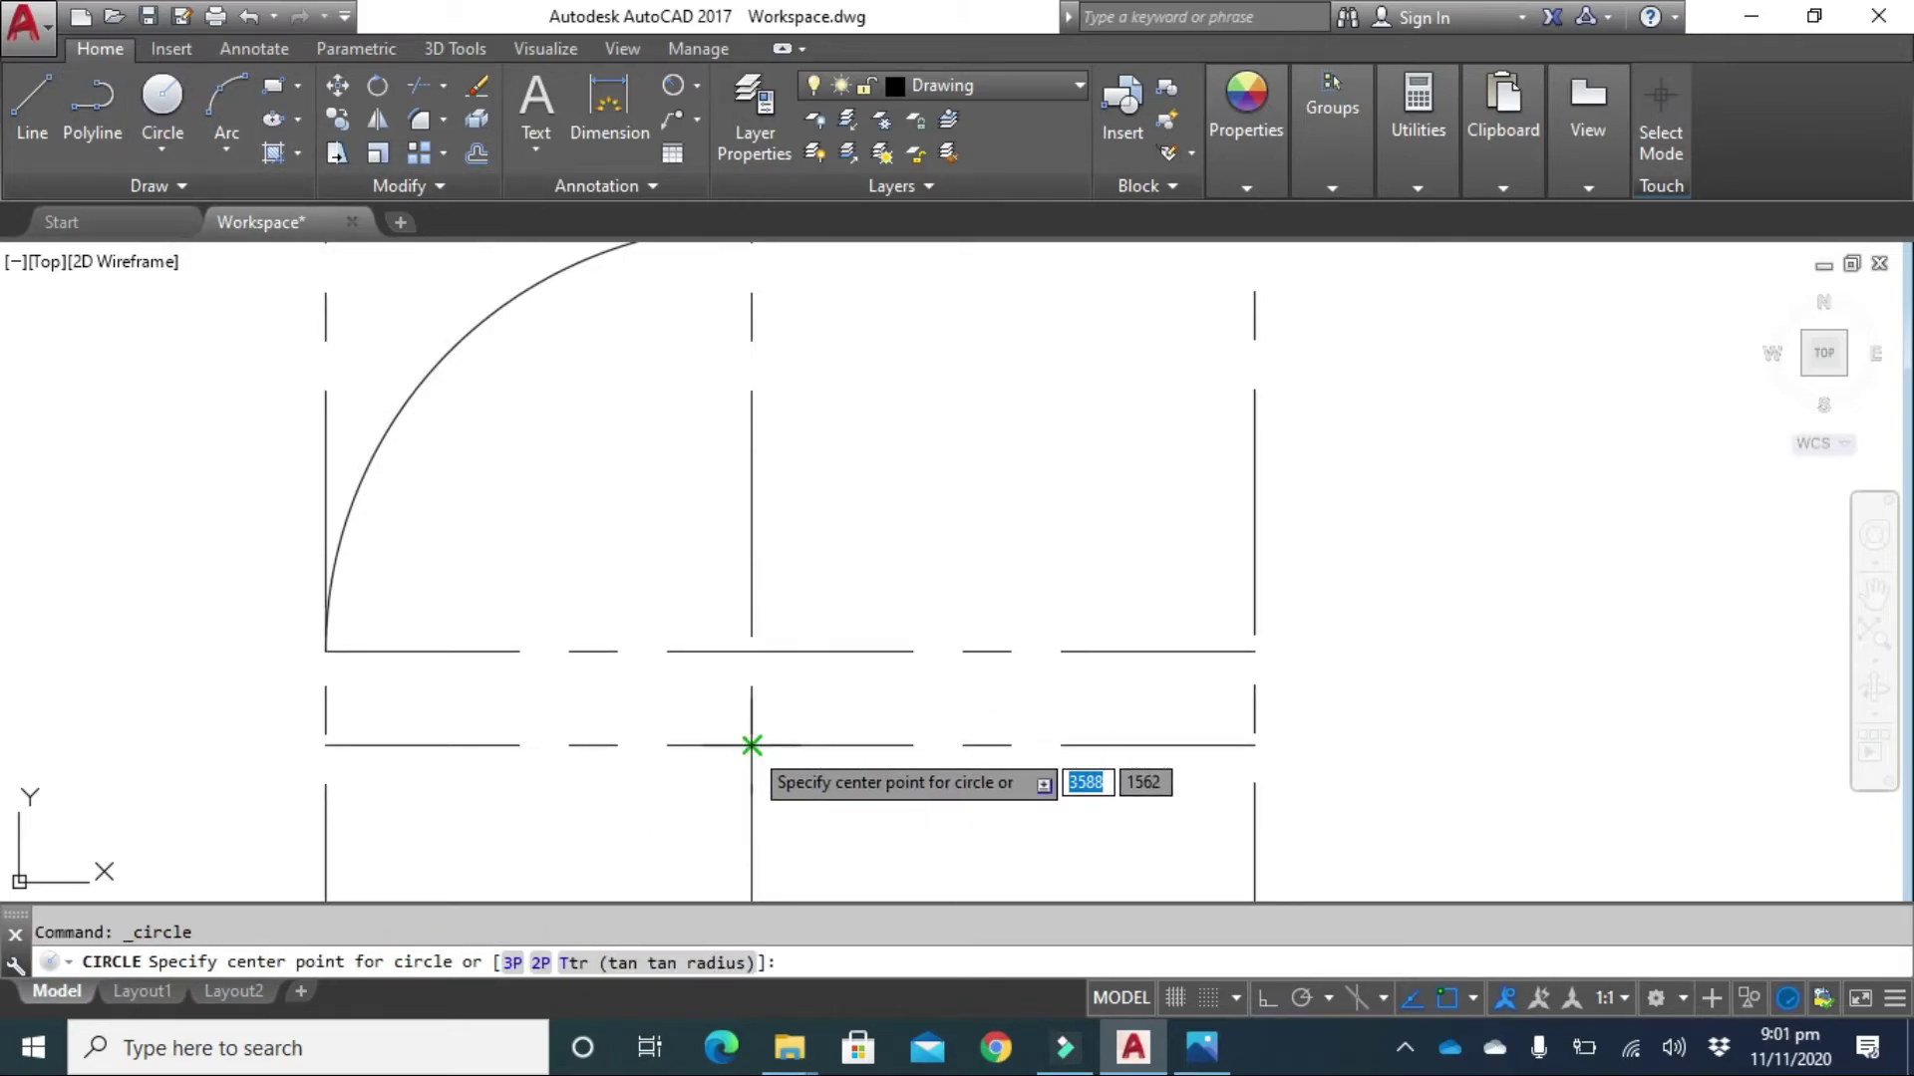
{"action": "left_click", "coordinate": [752, 744]}
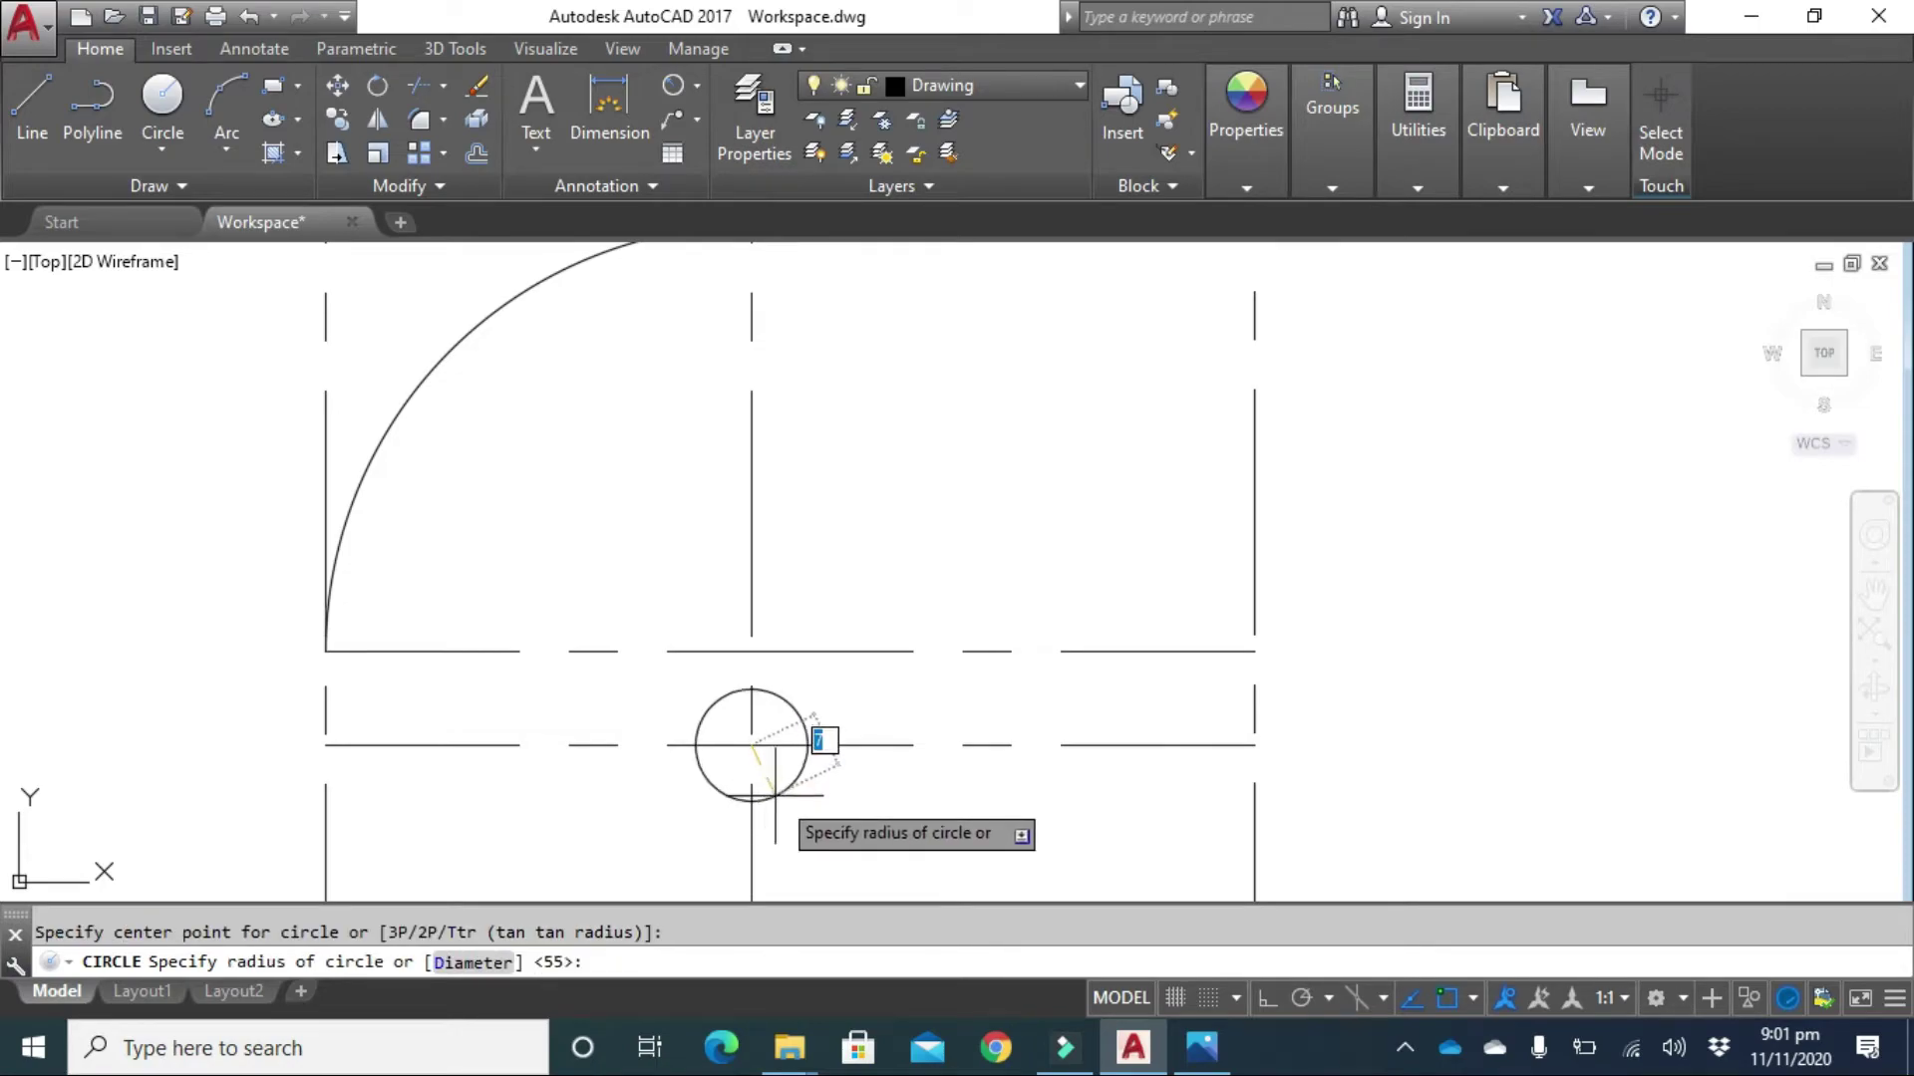
{"action": "left_click", "coordinate": [1201, 1047]}
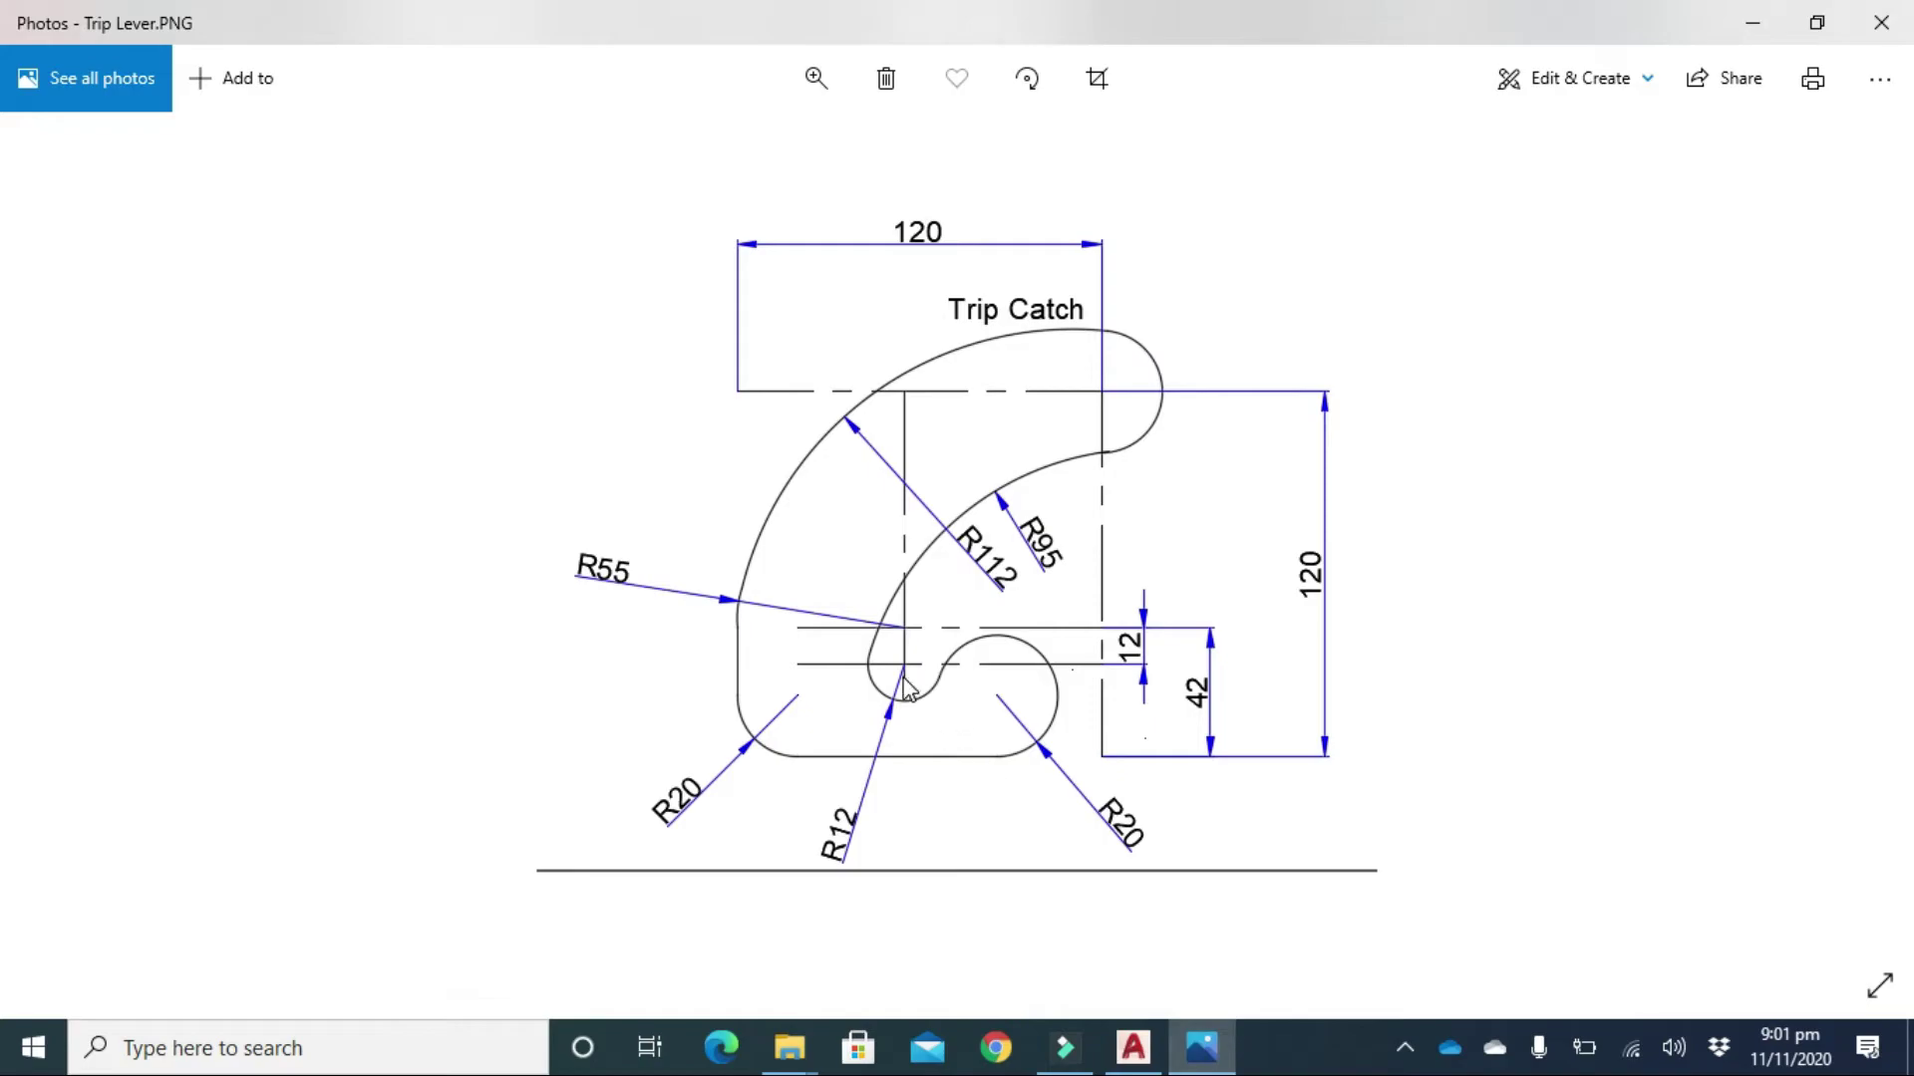
{"action": "left_click", "coordinate": [1132, 1047]}
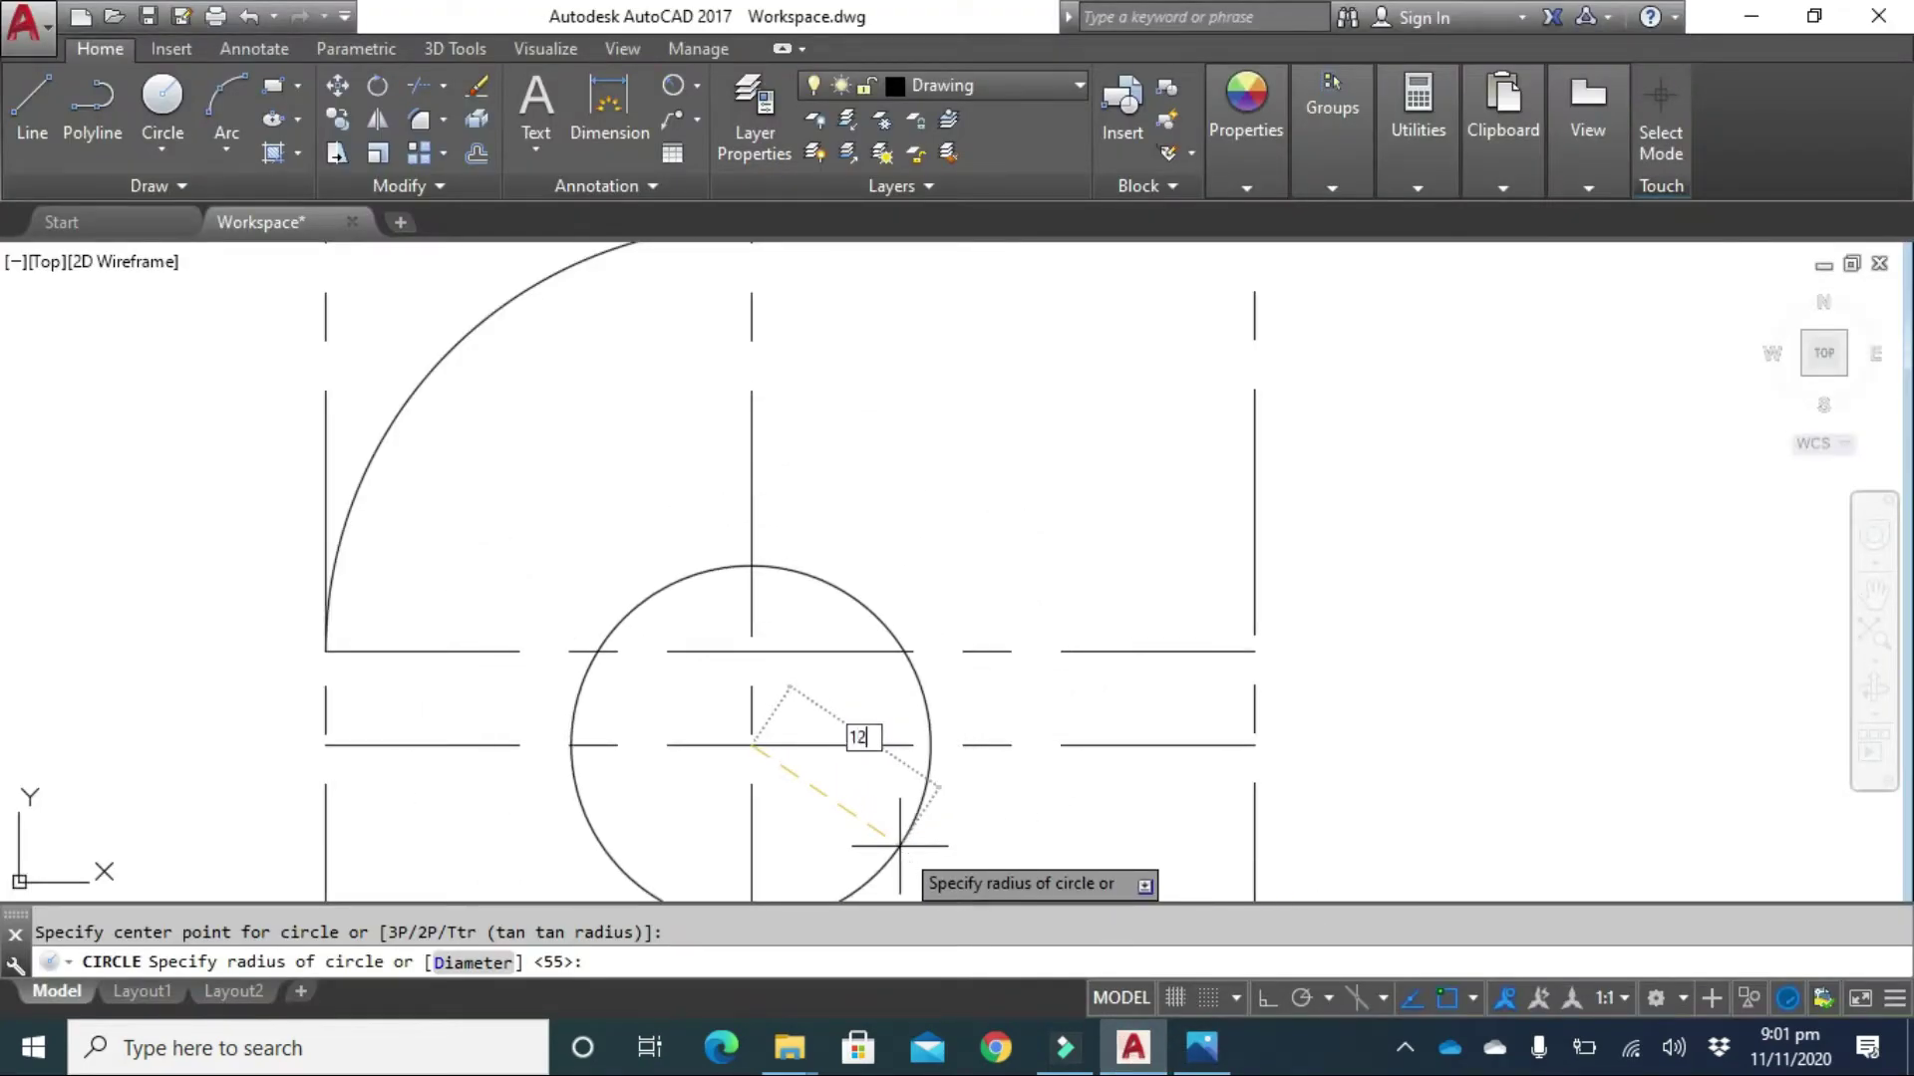
{"action": "key", "text": "Return"}
Move the square's bottom edge to the Drawing layer.
{"action": "scroll", "coordinate": [790, 792], "scroll_direction": "down", "scroll_amount": 2}
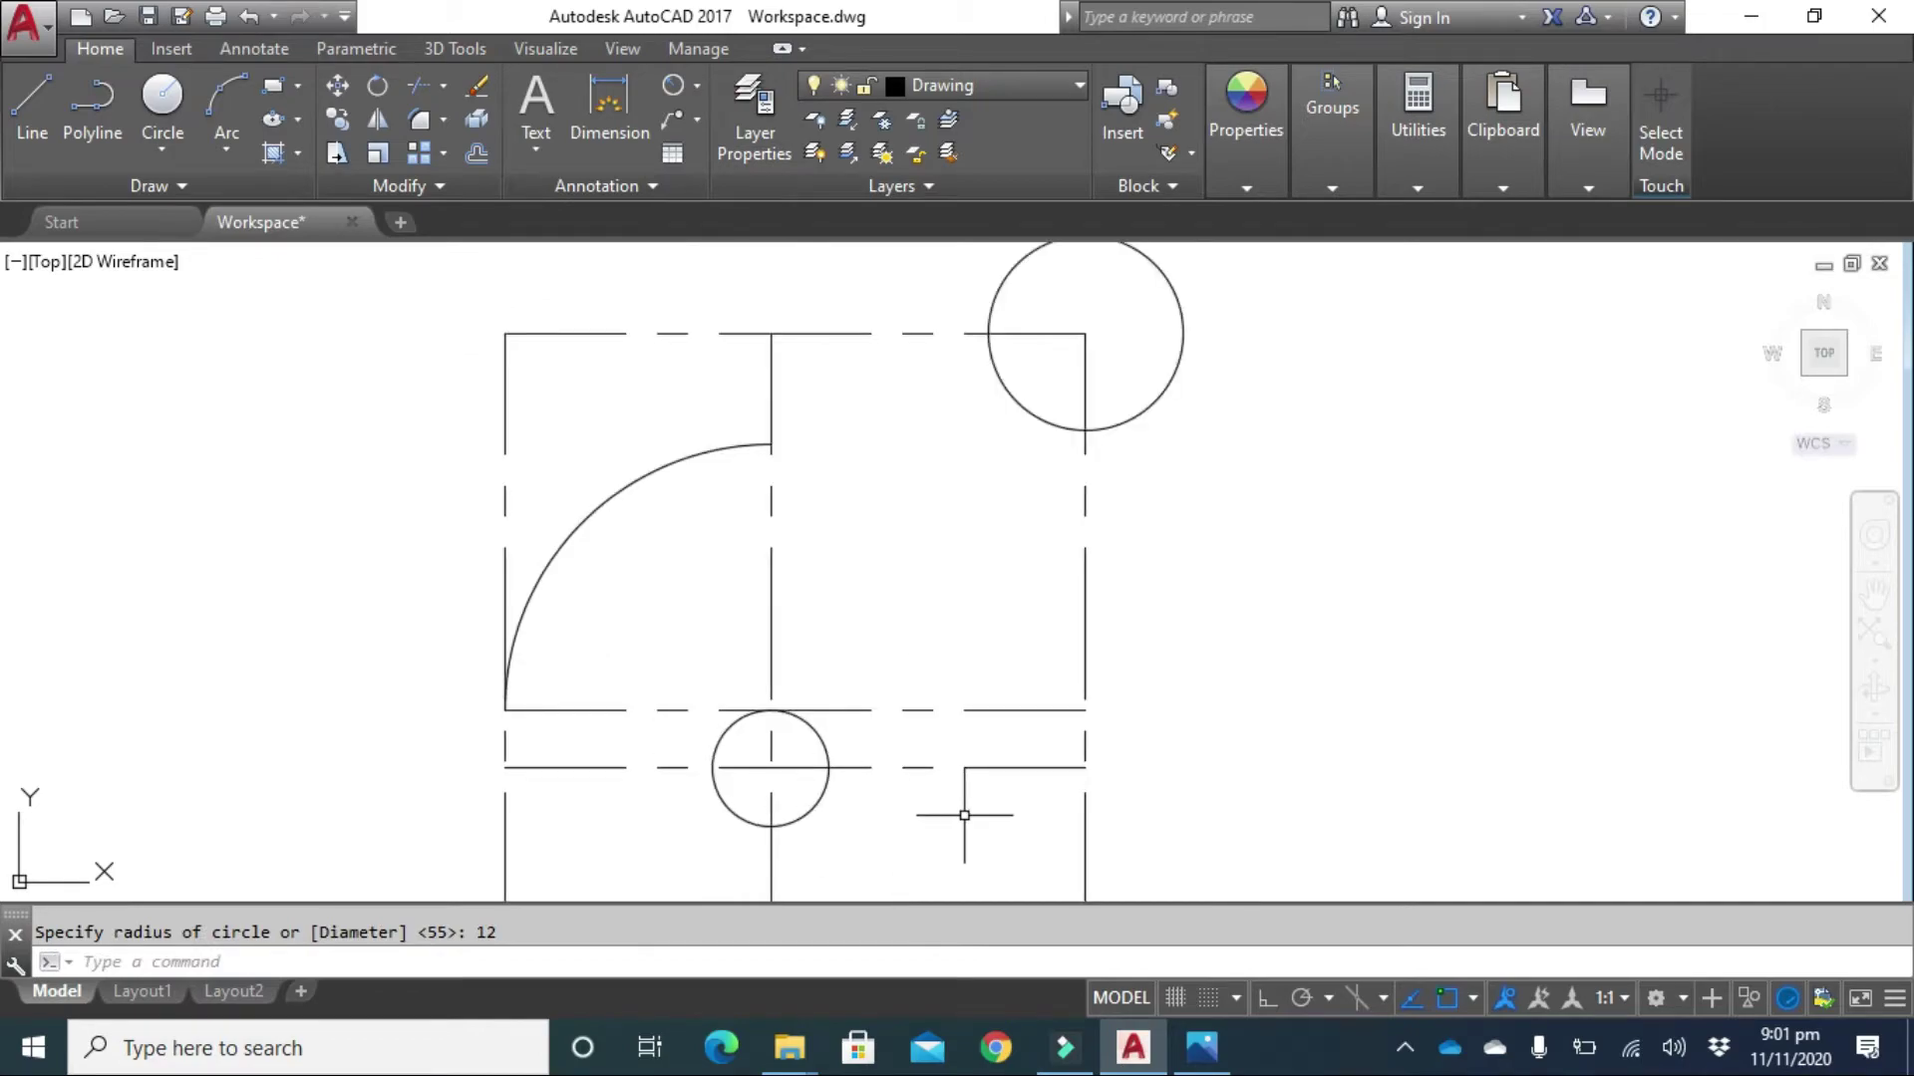
{"action": "middle_click_drag", "start_coordinate": [975, 804], "coordinate": [890, 660]}
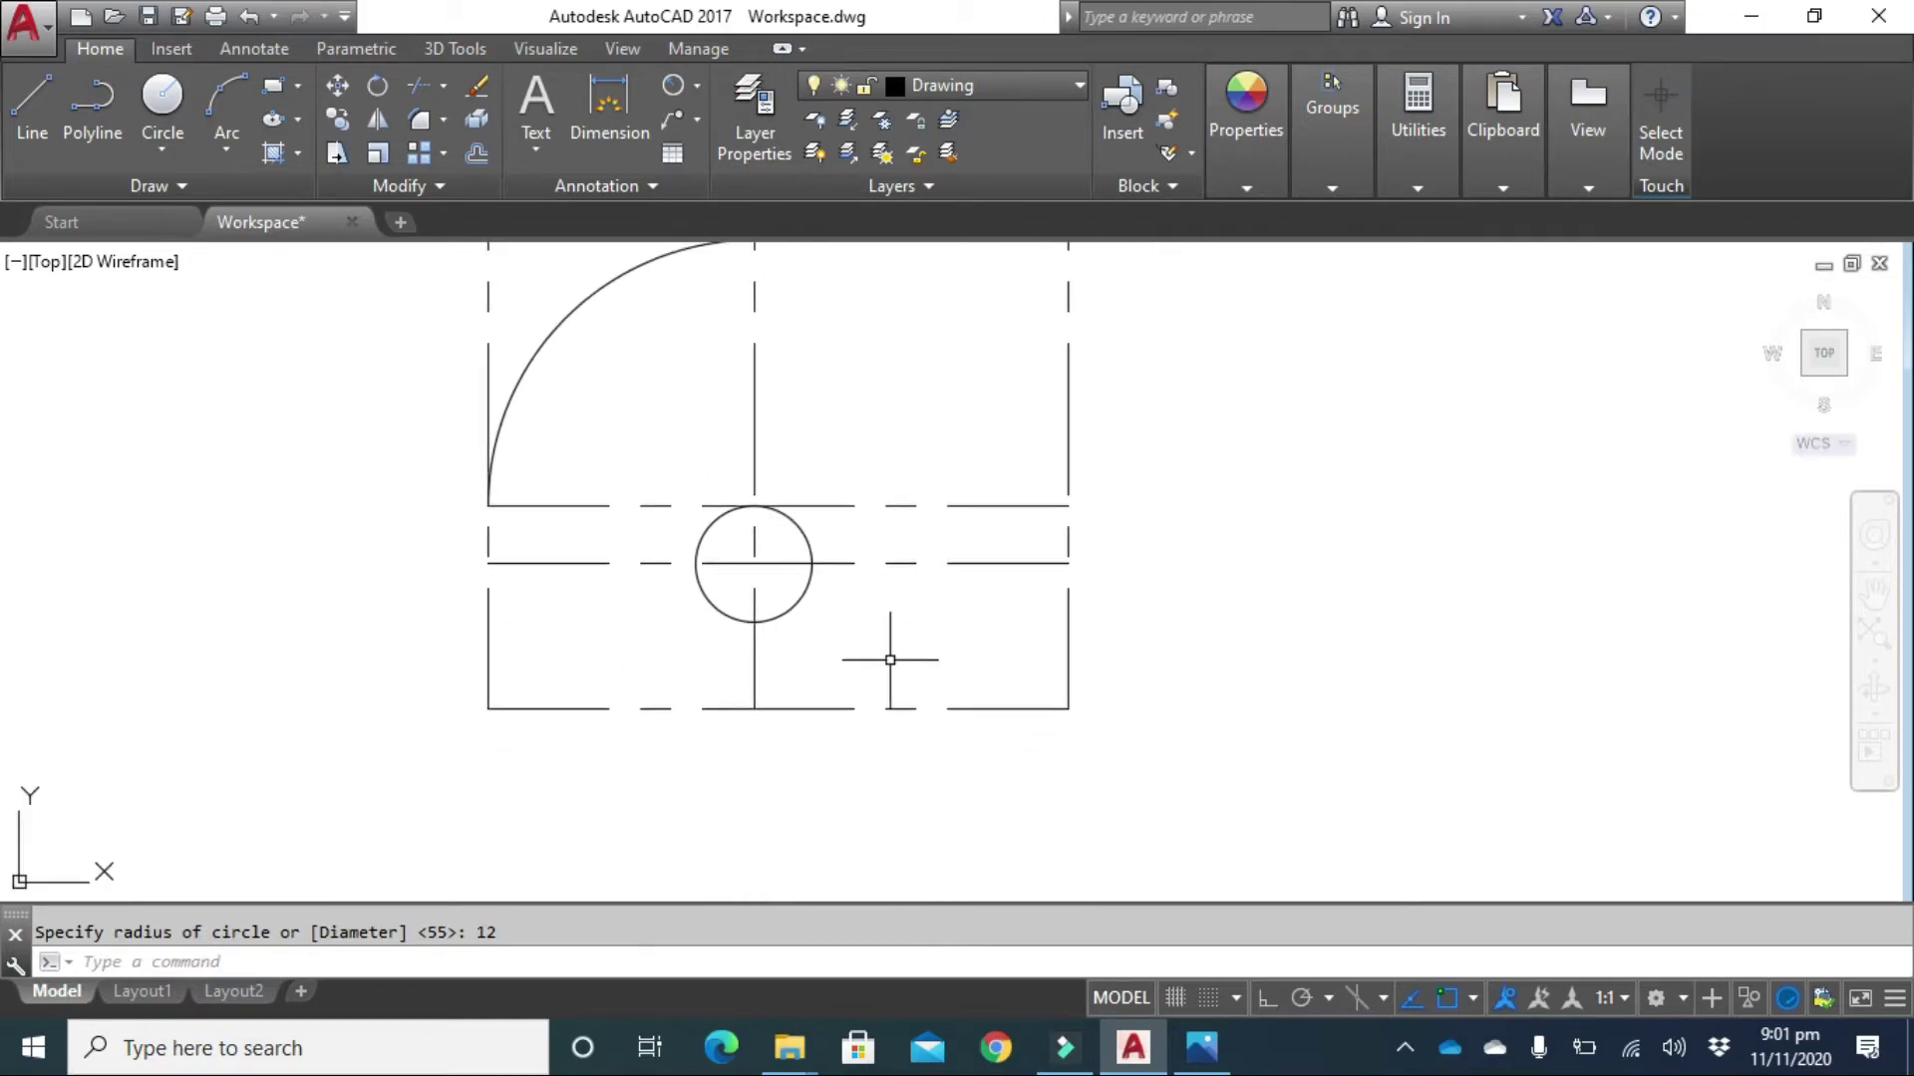
{"action": "left_click", "coordinate": [811, 708]}
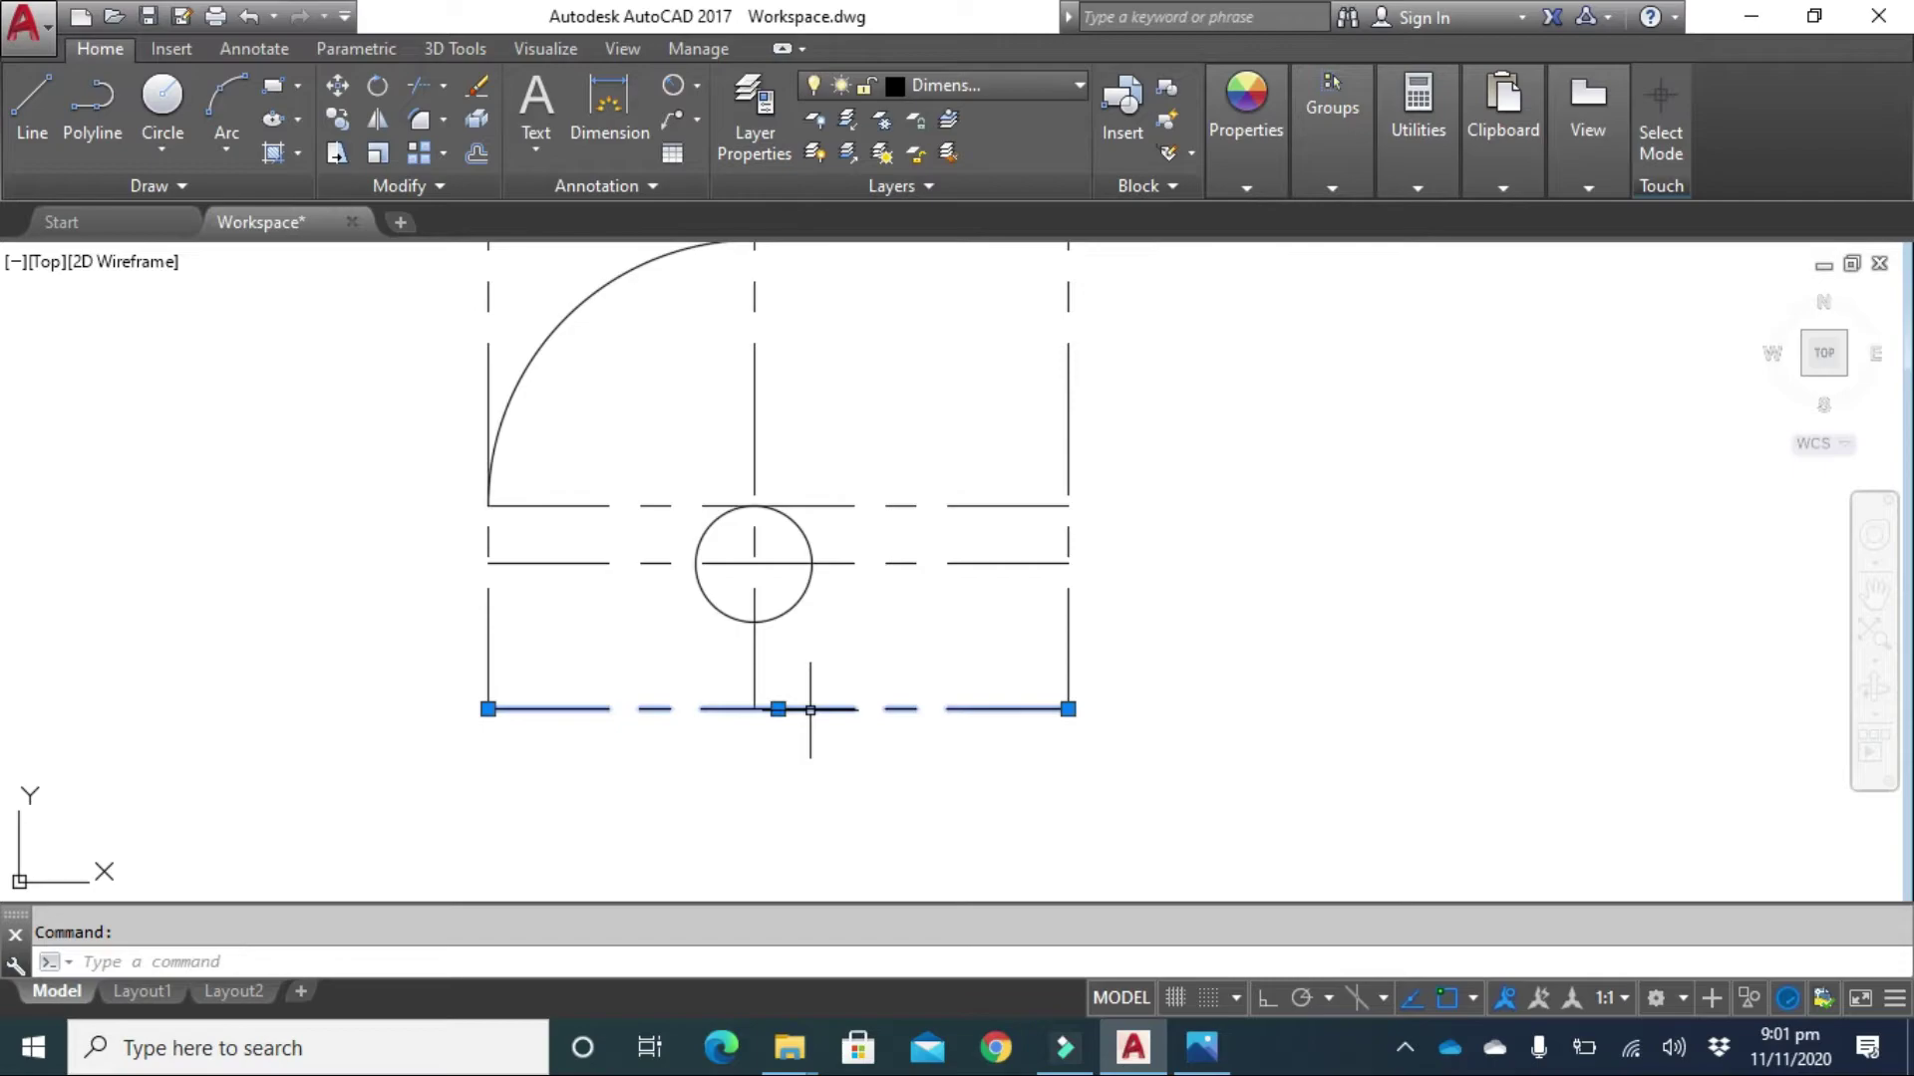
{"action": "left_click", "coordinate": [1054, 85]}
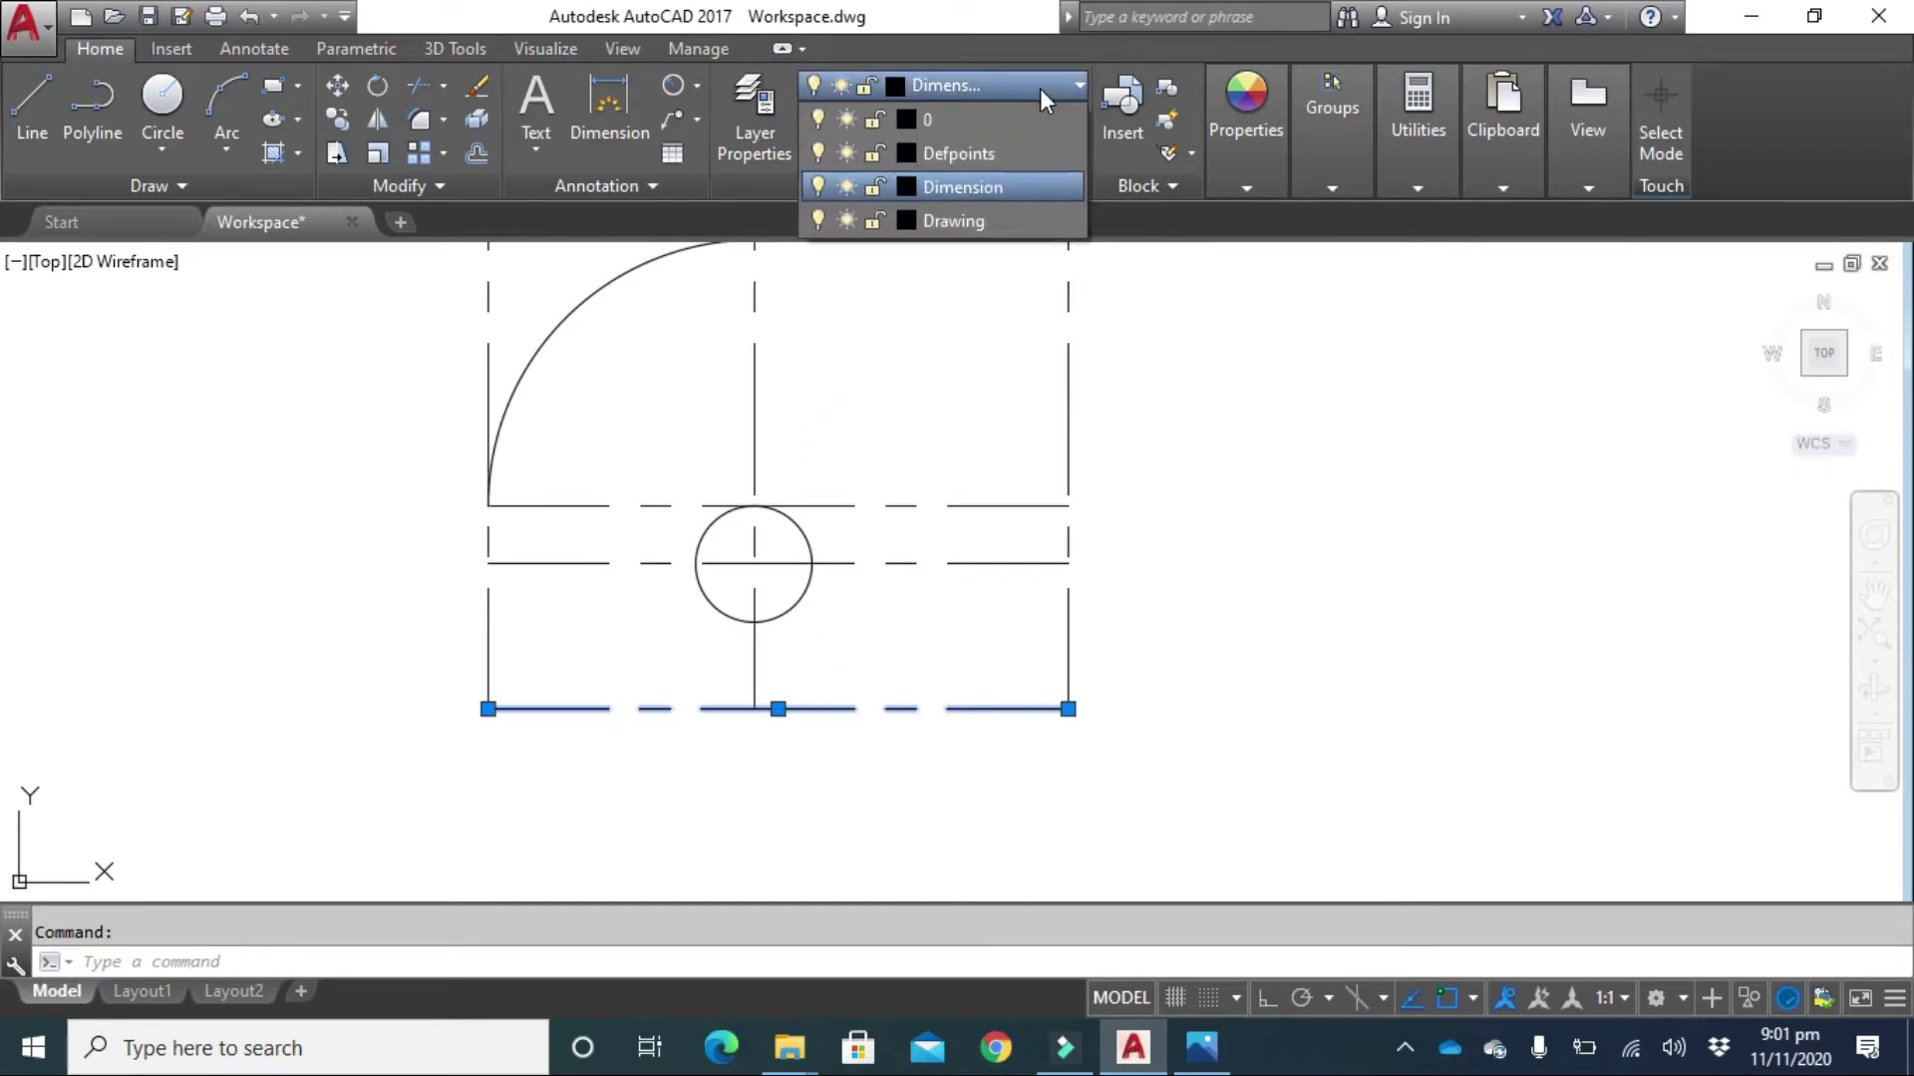
{"action": "left_click", "coordinate": [963, 220]}
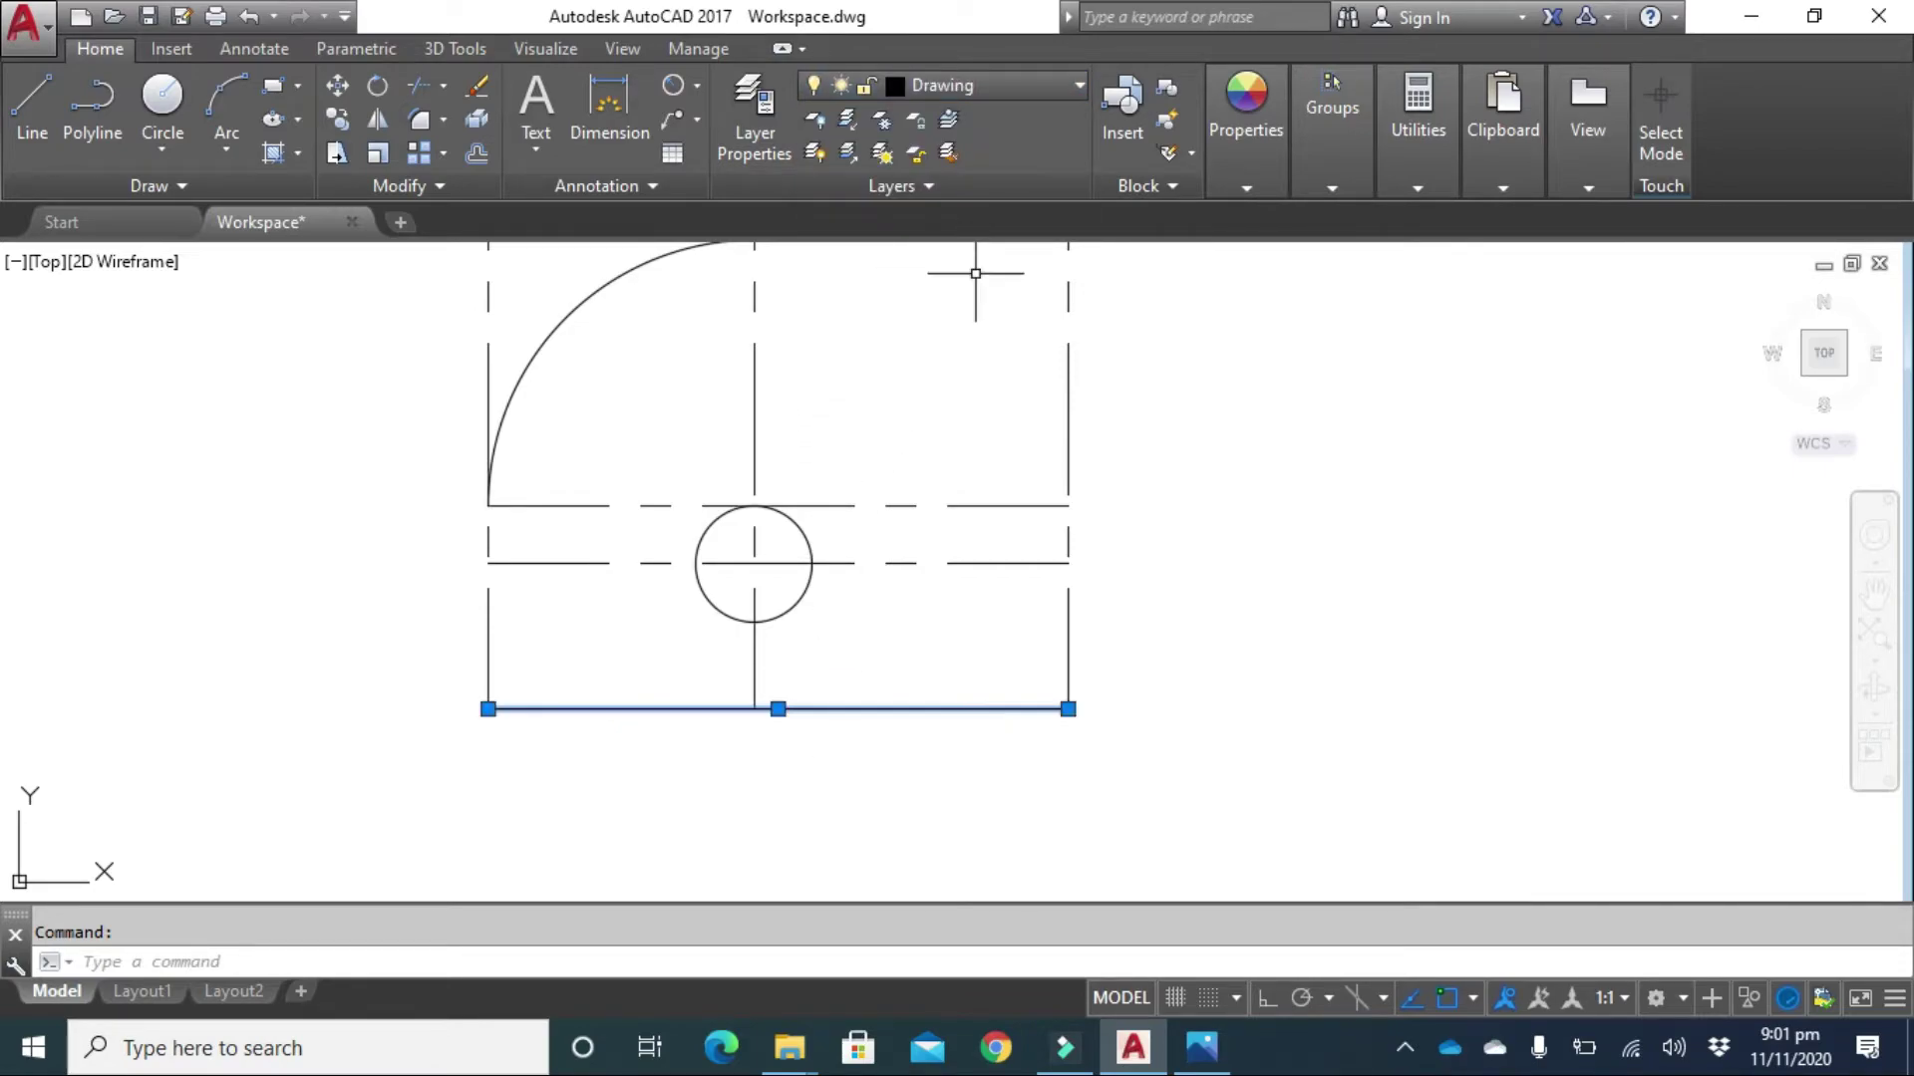
Draw a circle of radius 20 tangent to the right side of the radius 12 circle and the square's bottom edge.
{"action": "left_click", "coordinate": [167, 148]}
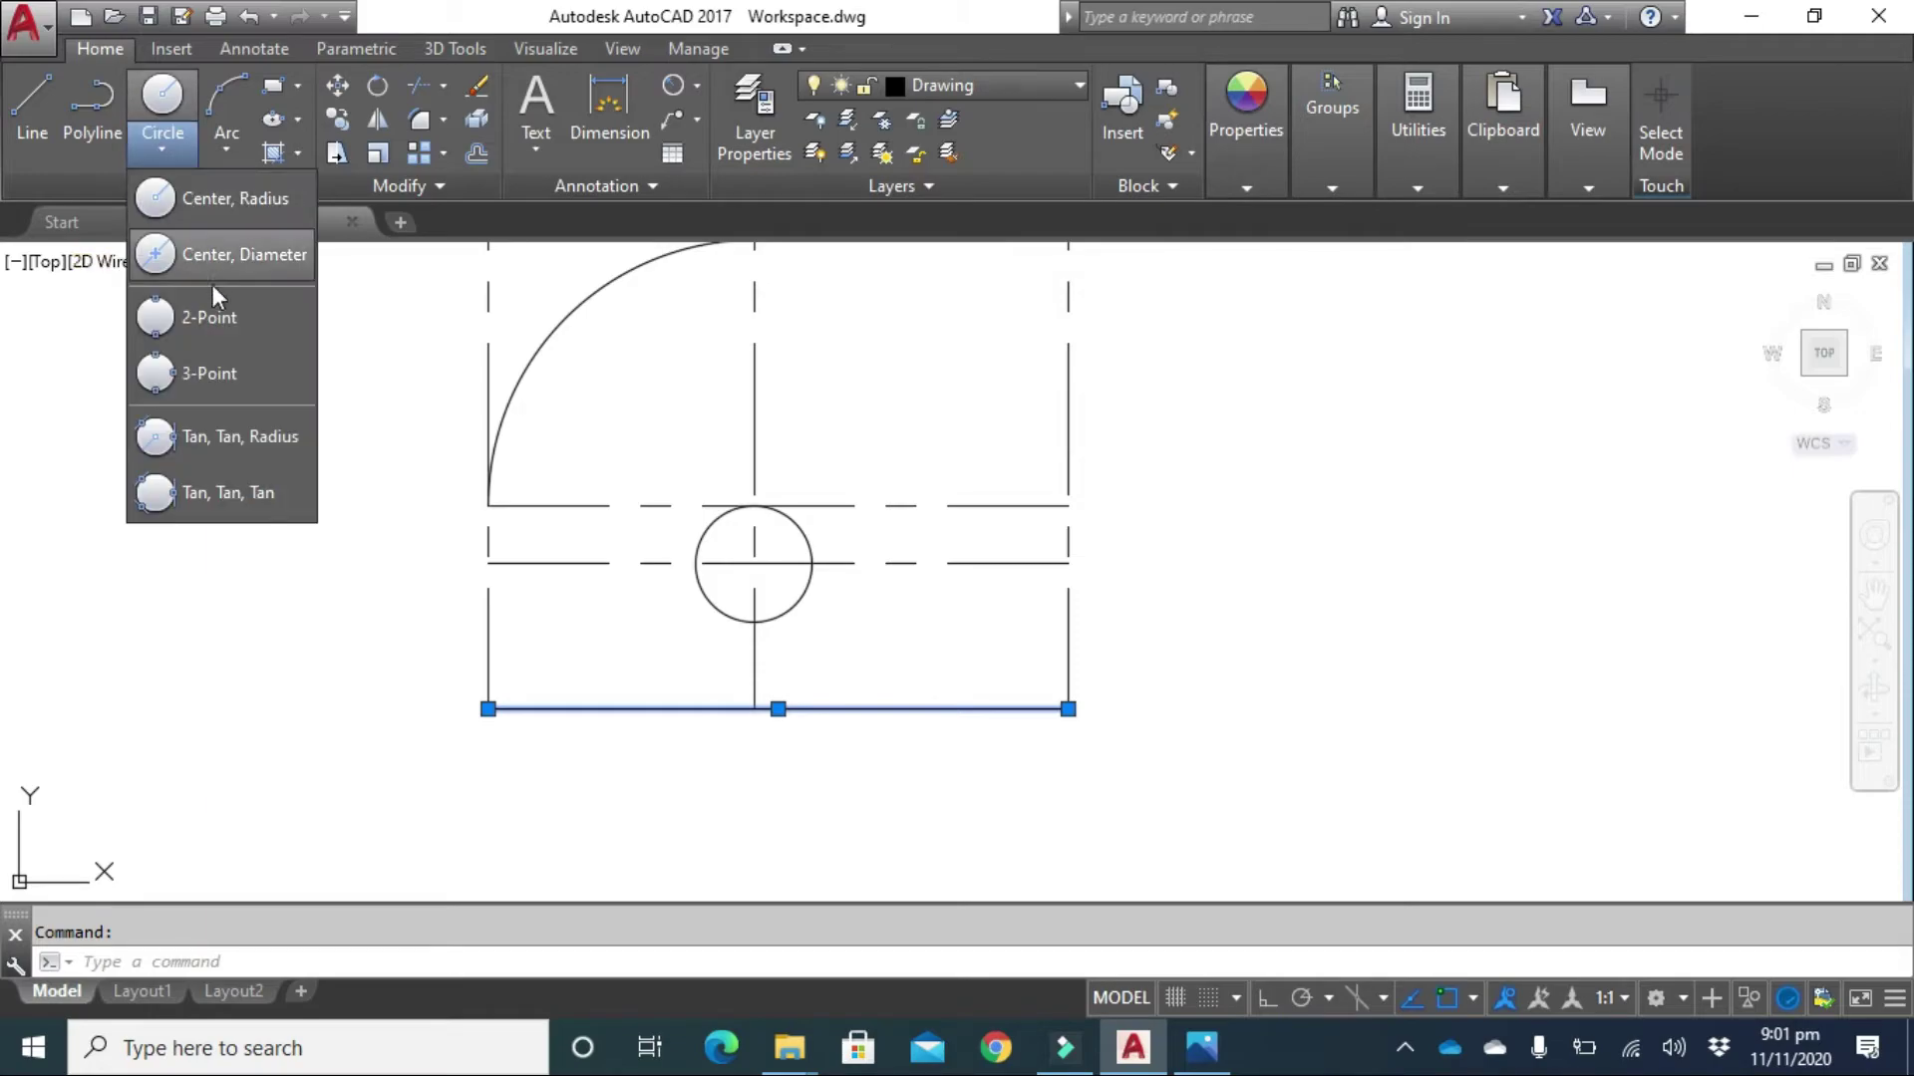
{"action": "left_click", "coordinate": [259, 447]}
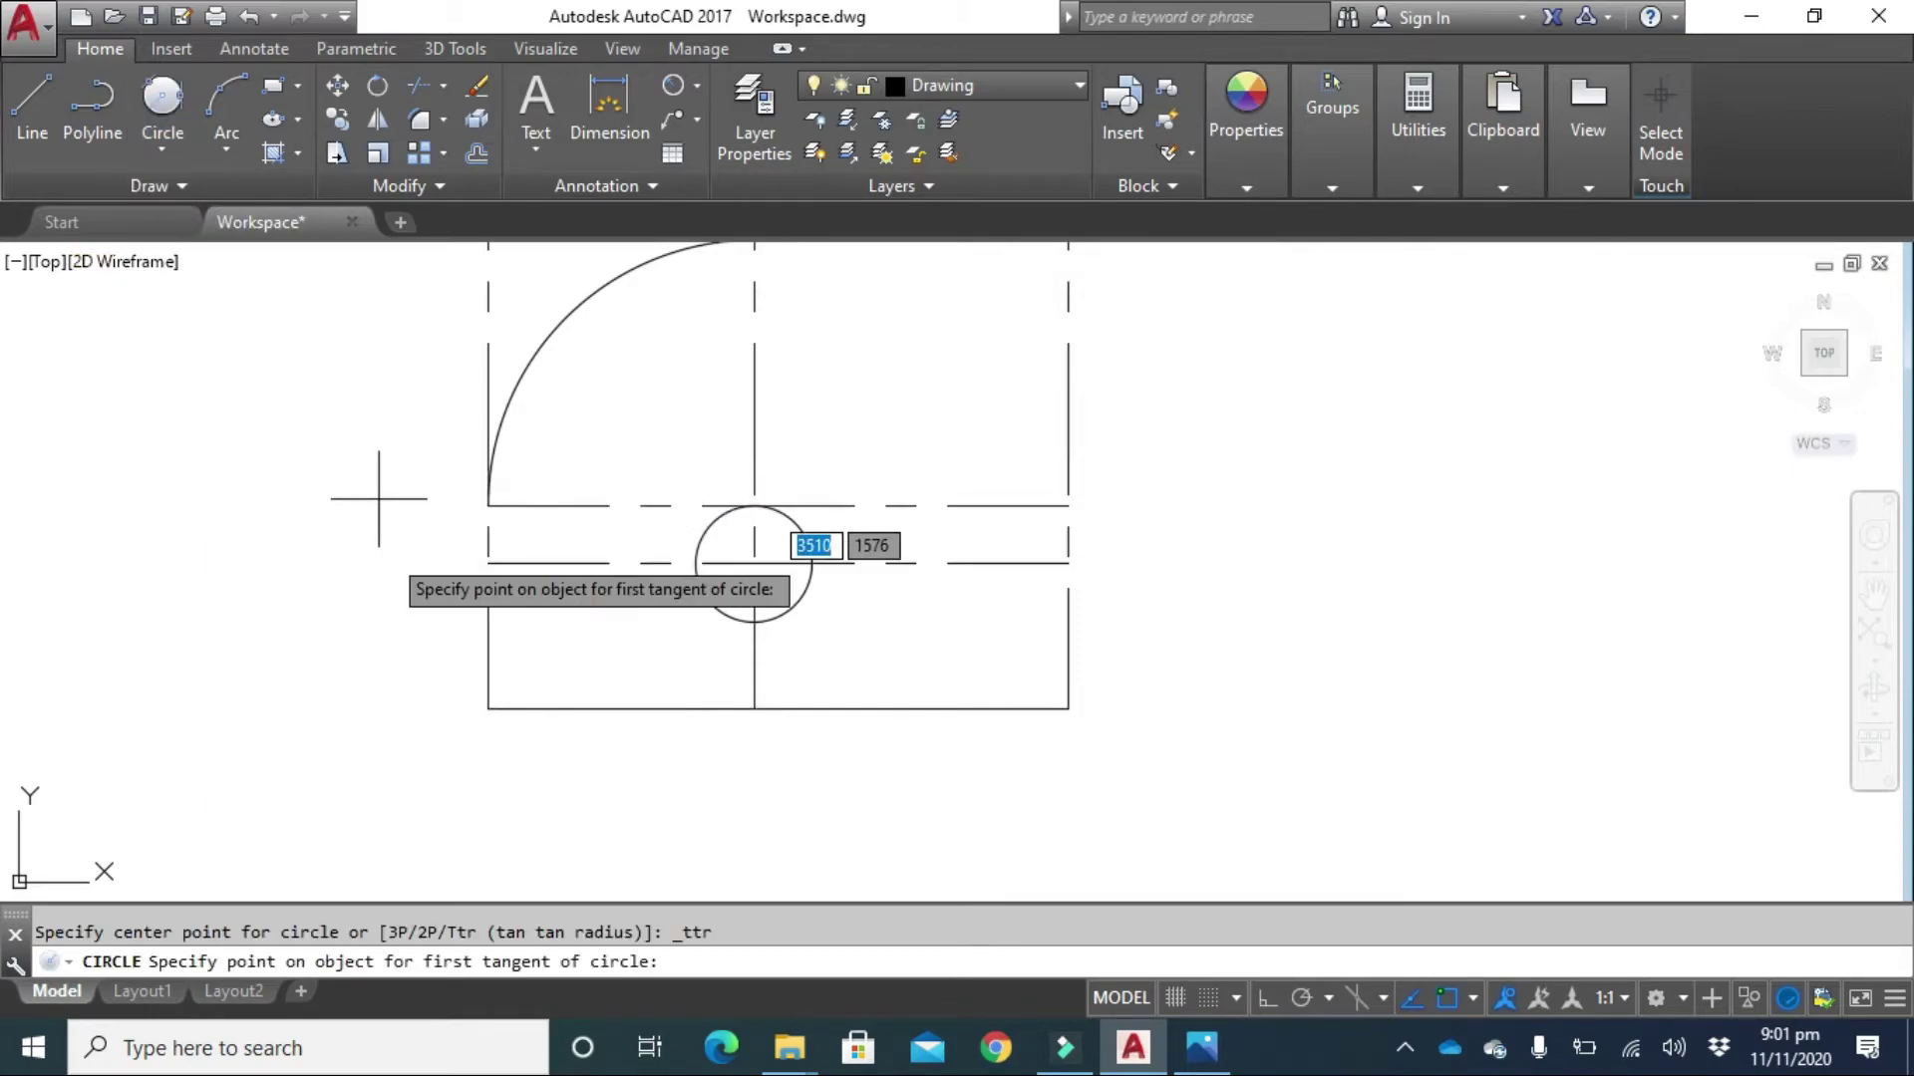
{"action": "left_click", "coordinate": [808, 570]}
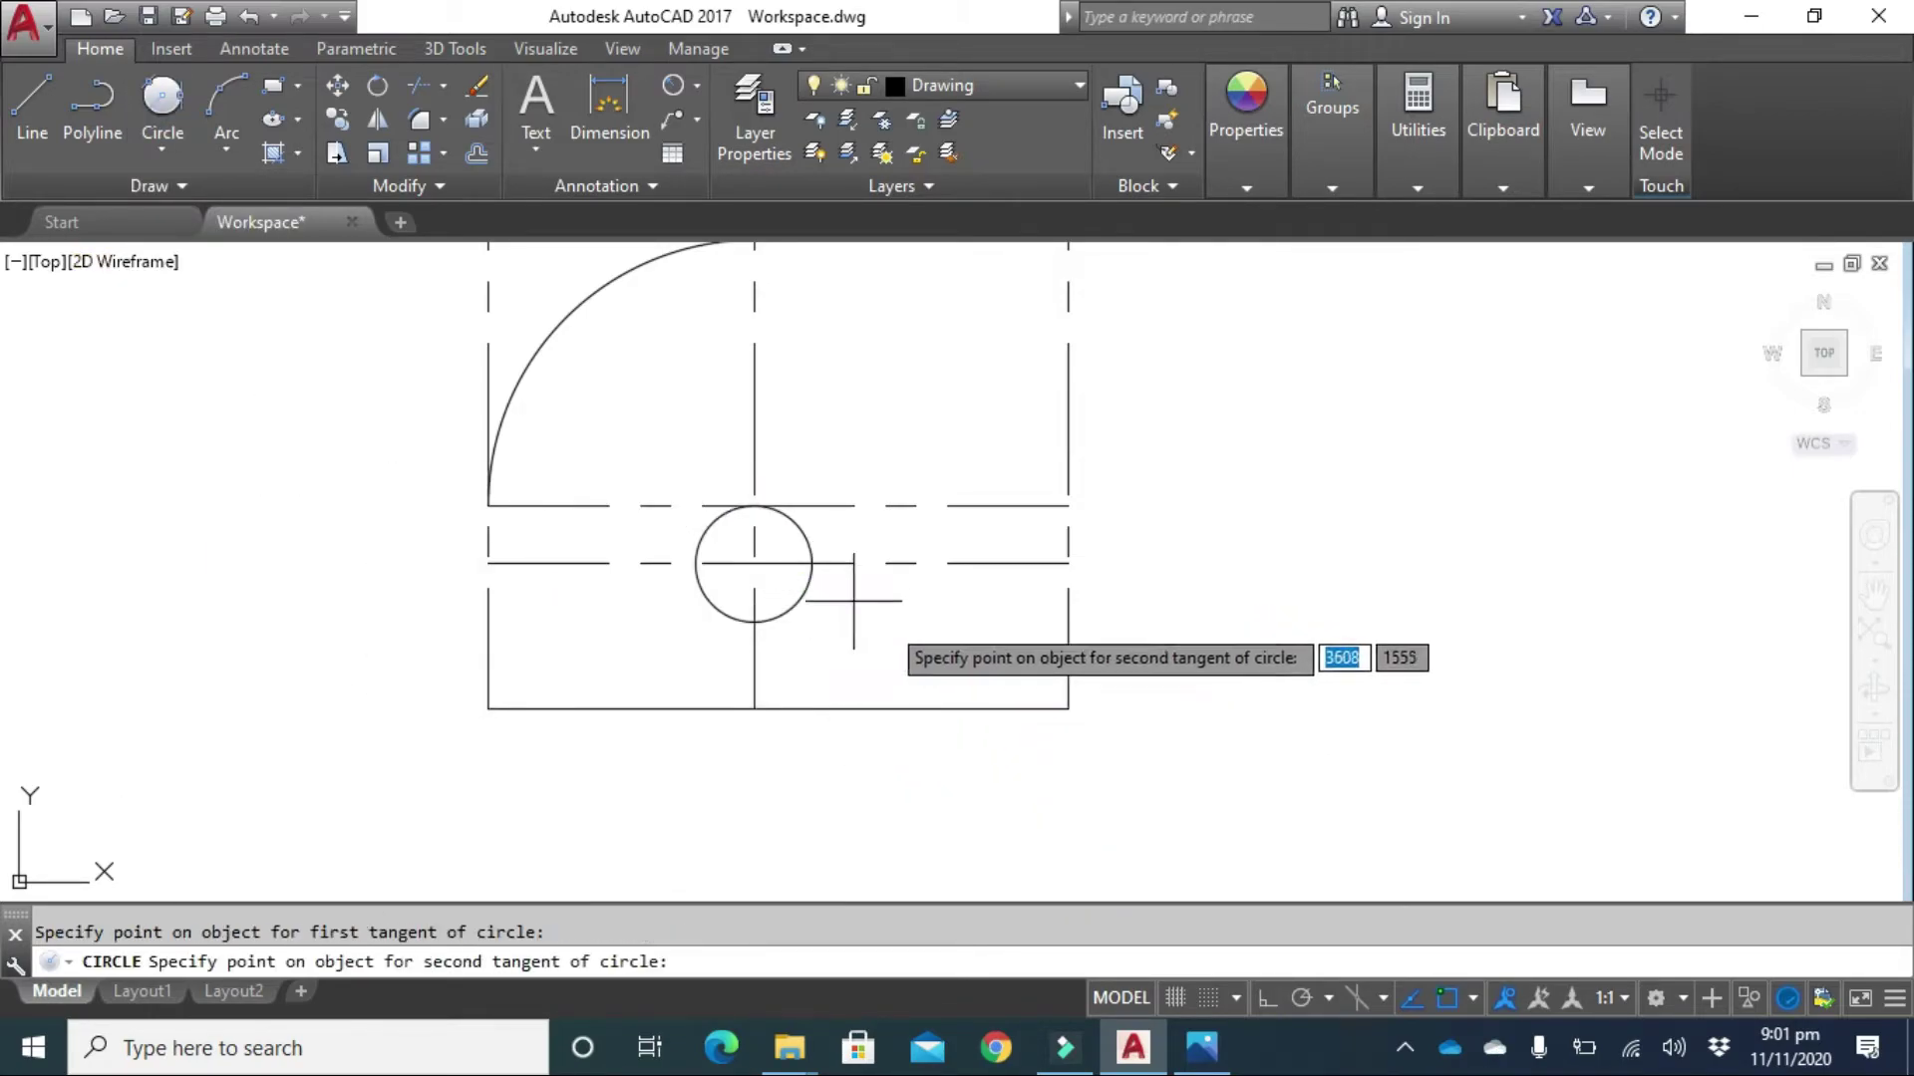
{"action": "left_click", "coordinate": [923, 709]}
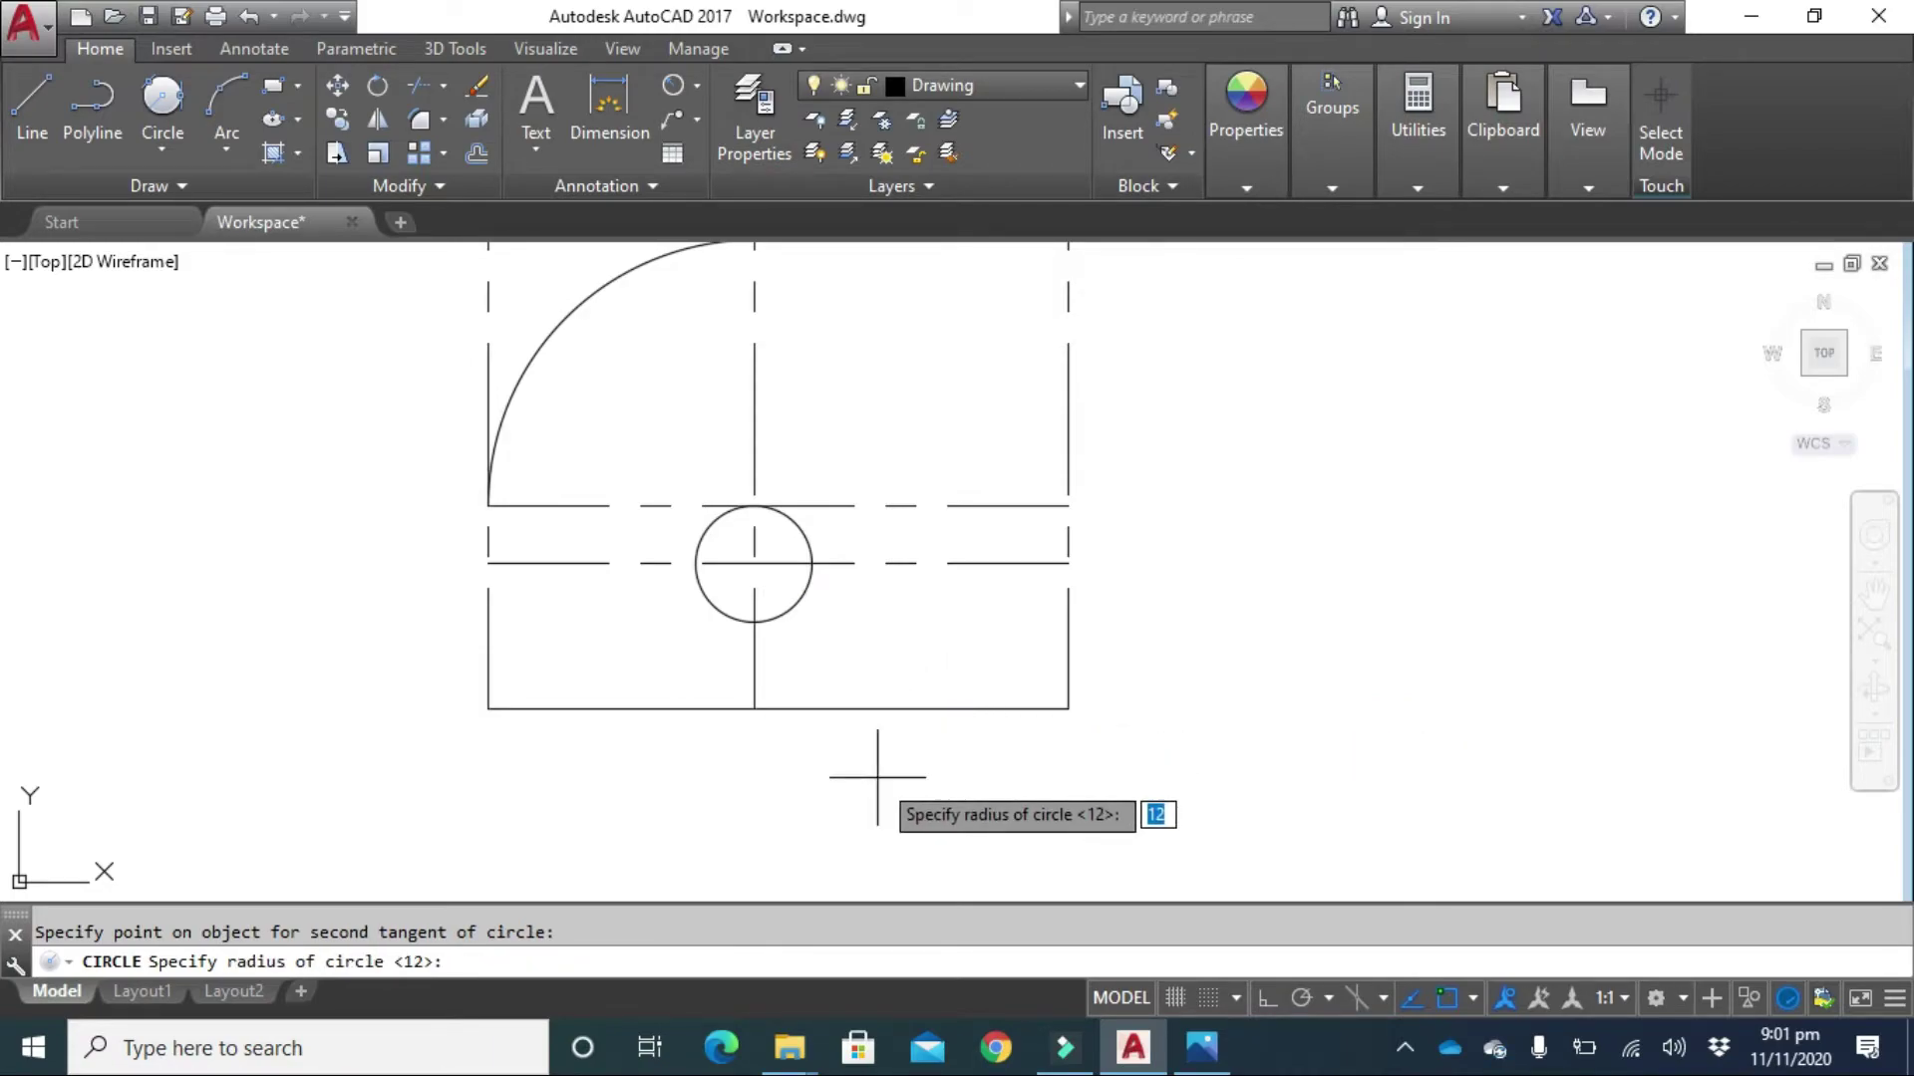
{"action": "key", "text": "Return"}
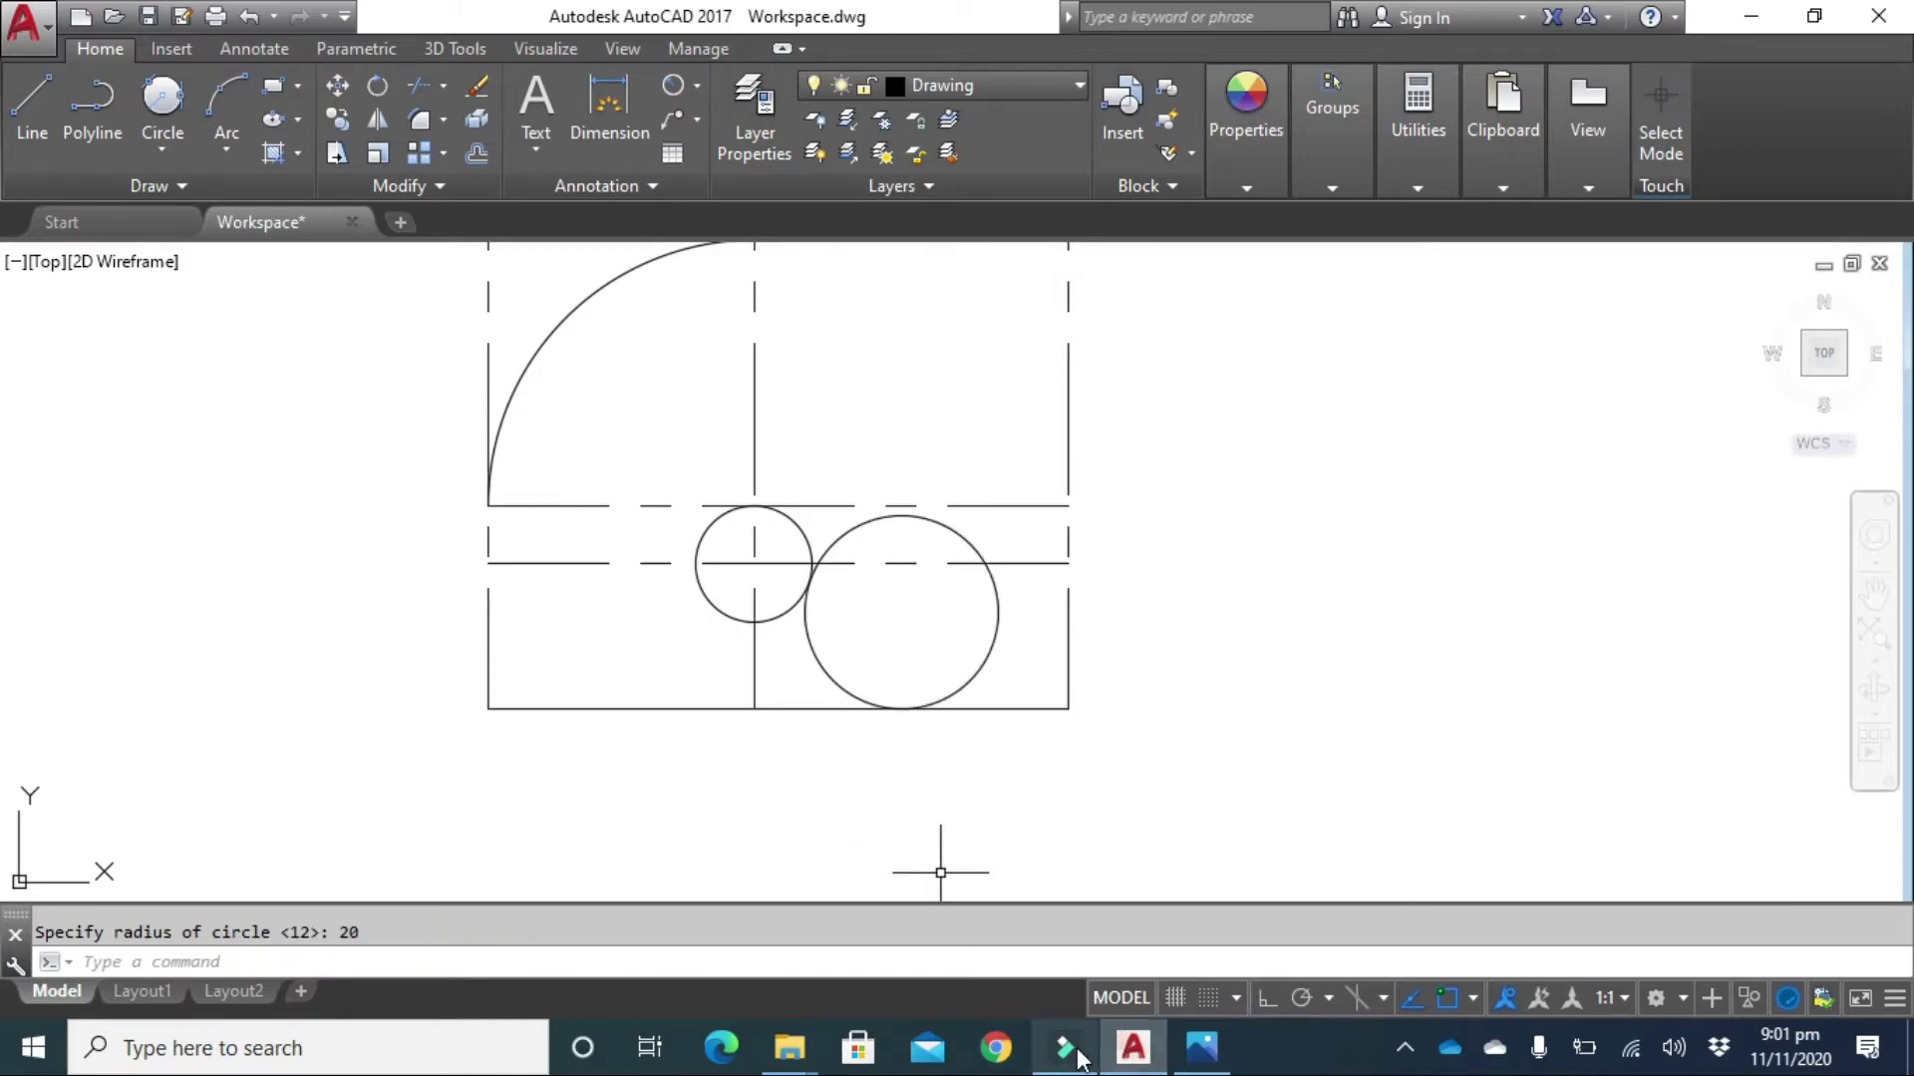
Check the reference image and draw a circle of radius 95 tangent to the upper-right corner circle and the radius 12 circle.
{"action": "left_click", "coordinate": [1202, 1049]}
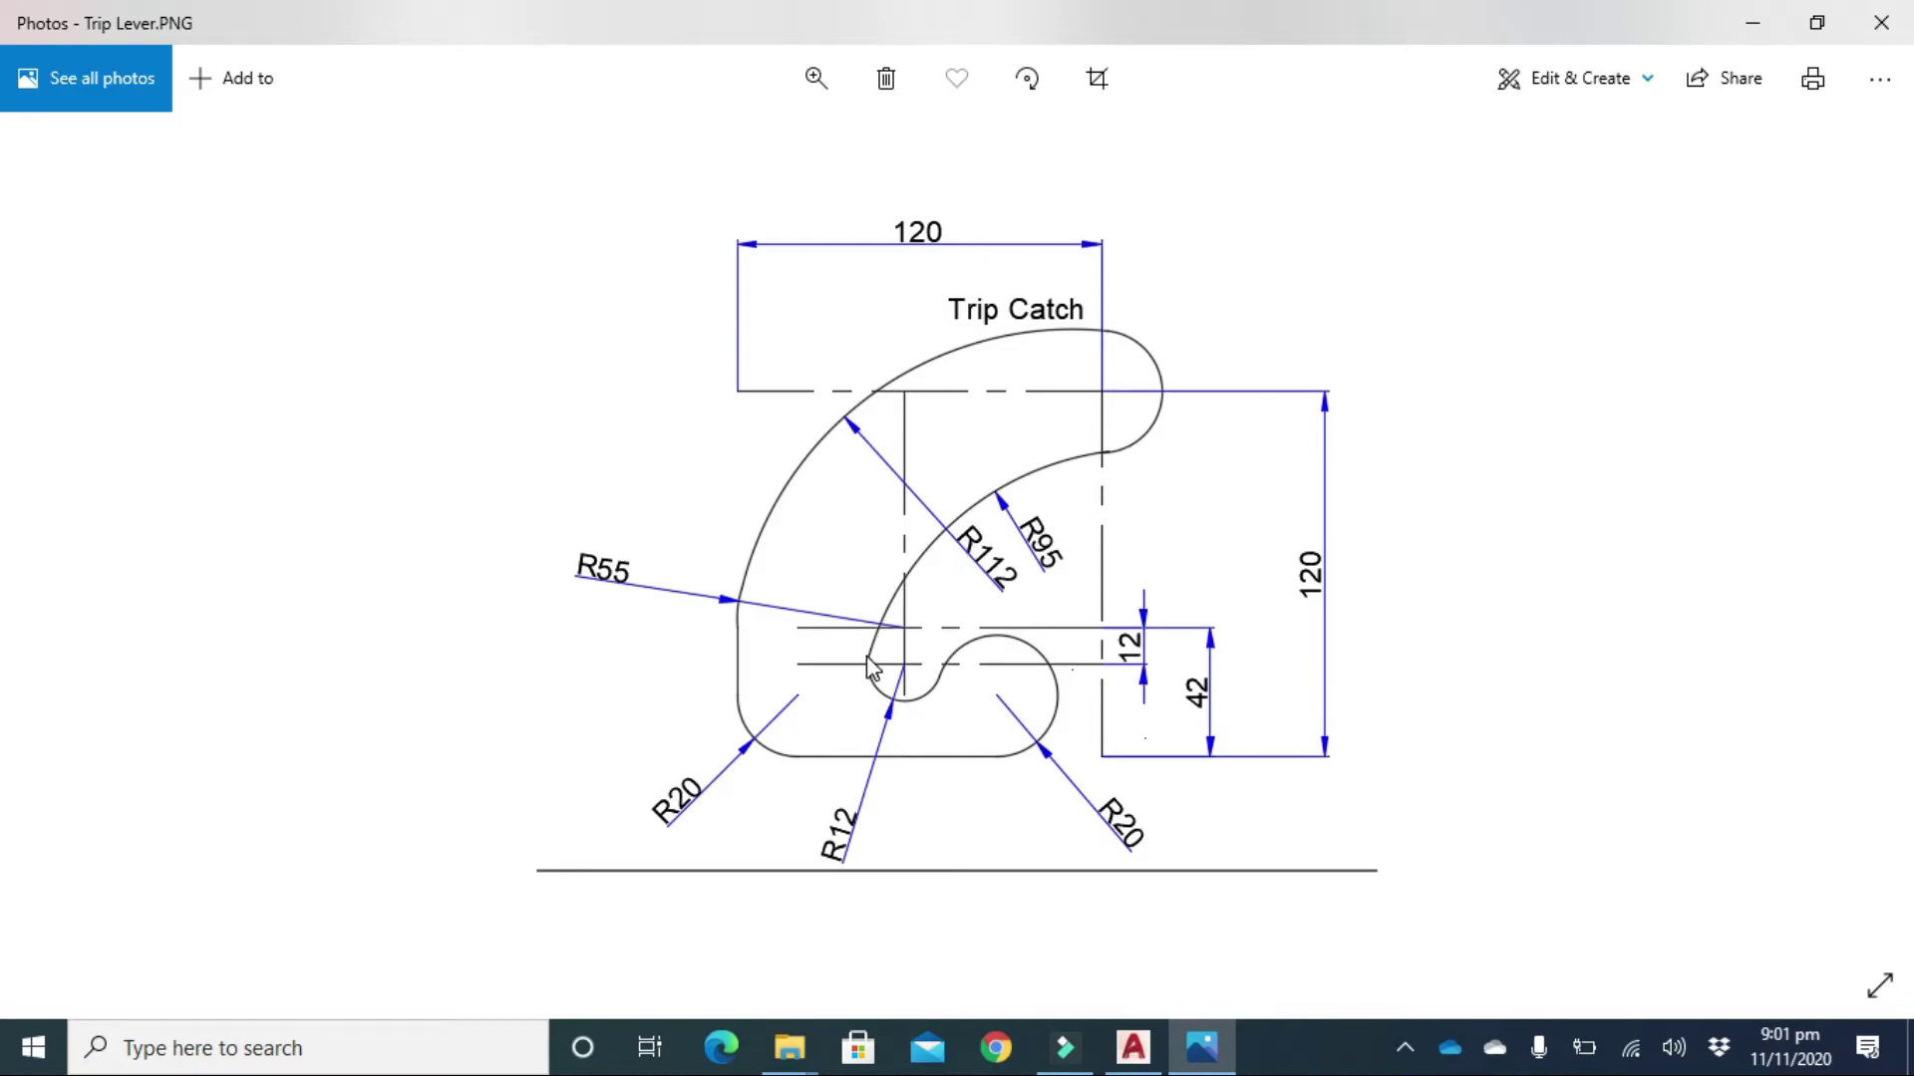
{"action": "left_click", "coordinate": [1131, 1059]}
{"action": "mouse_move", "coordinate": [1228, 497]}
{"action": "middle_mouse_down"}
{"action": "mouse_move", "coordinate": [1080, 773]}
{"action": "mouse_move", "coordinate": [1068, 611]}
{"action": "middle_mouse_up"}
{"action": "scroll", "coordinate": [1081, 773], "scroll_direction": "down", "scroll_amount": 2}
{"action": "left_click", "coordinate": [161, 98]}
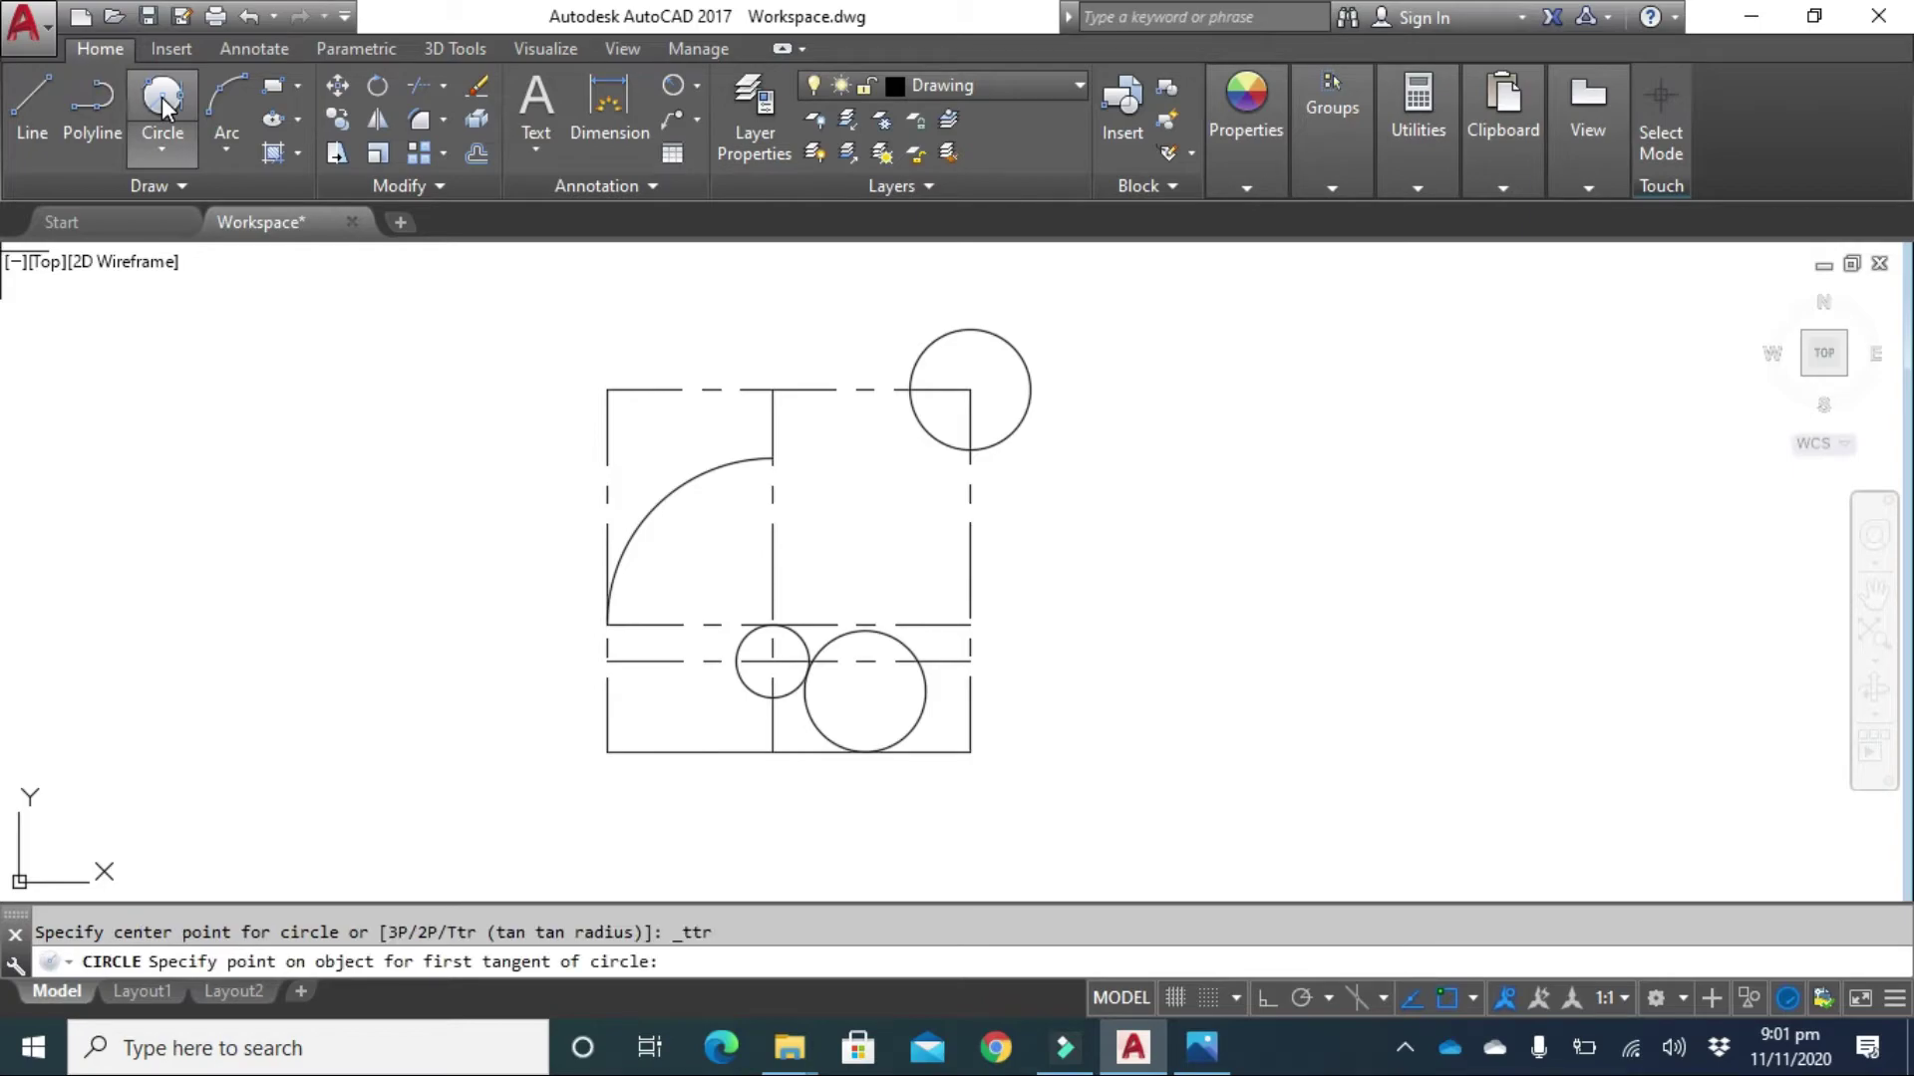
{"action": "left_click", "coordinate": [997, 434]}
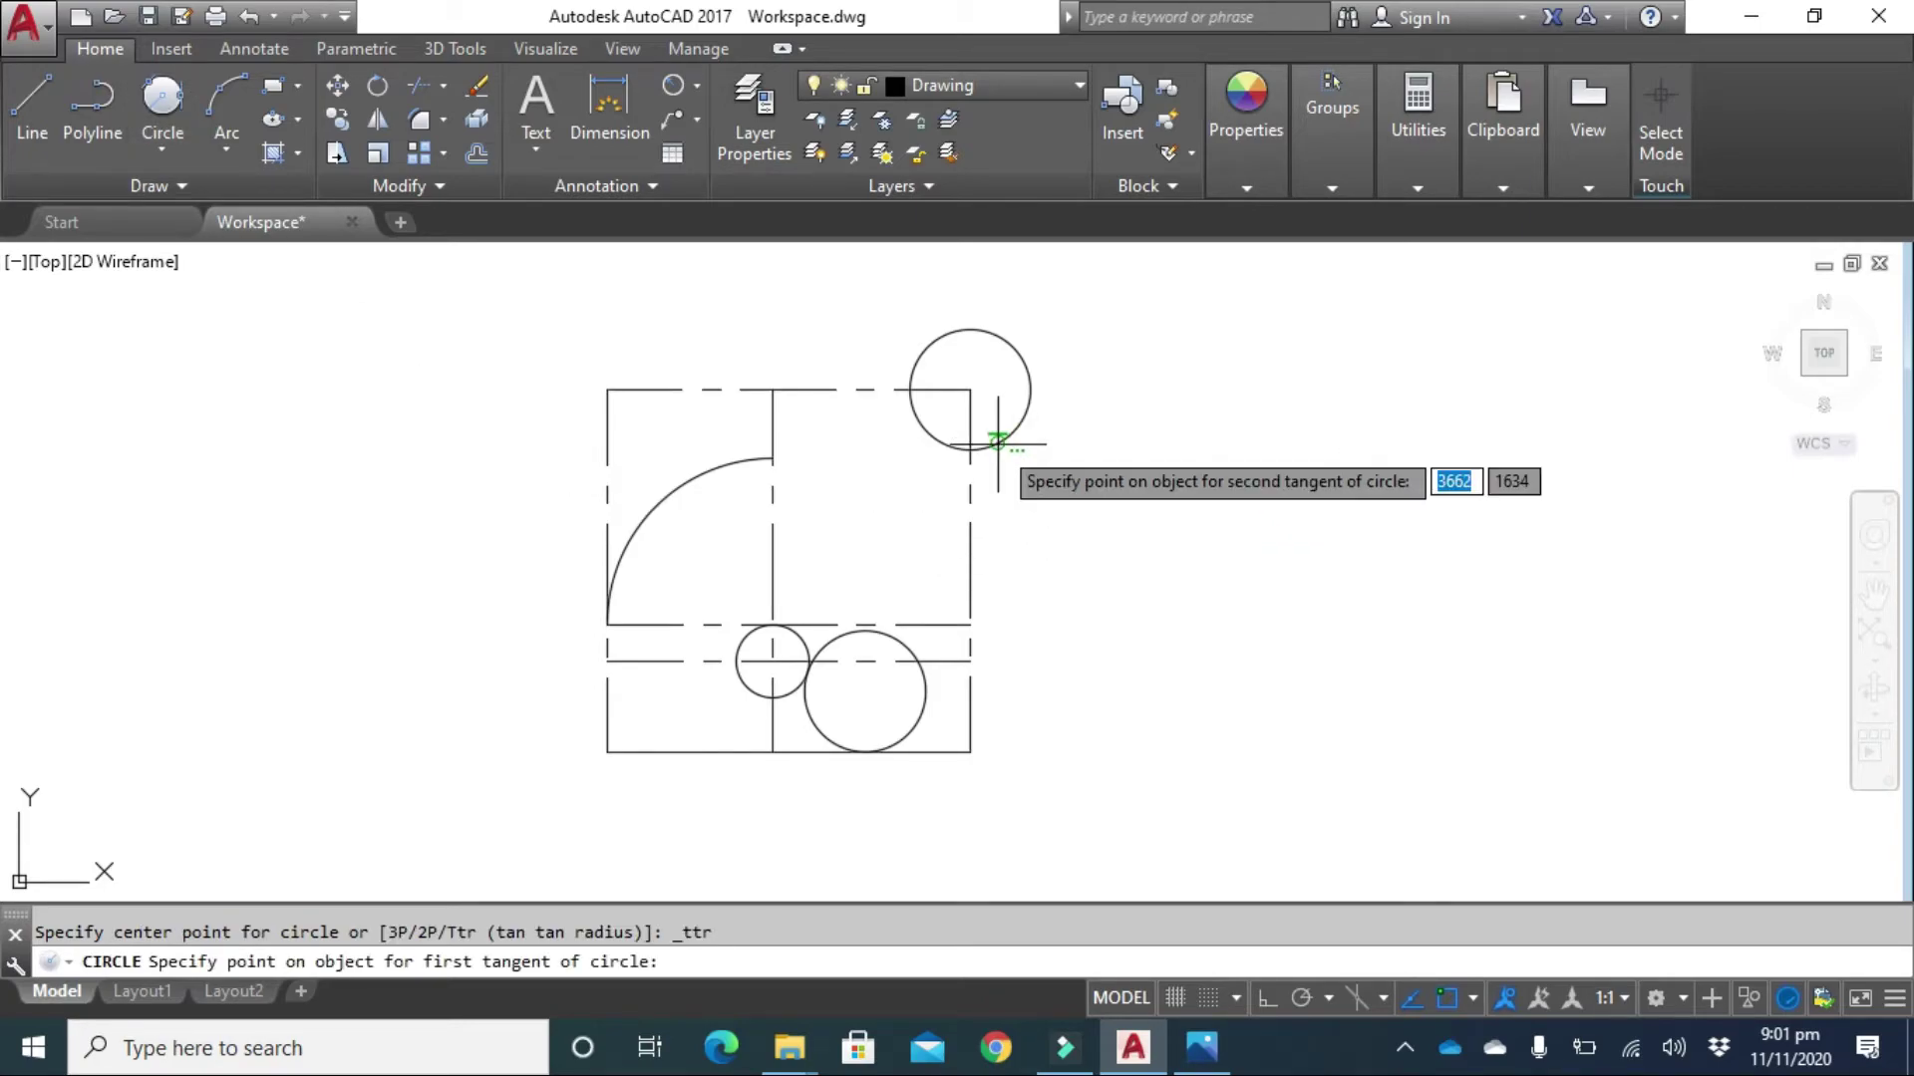
{"action": "left_click", "coordinate": [745, 625]}
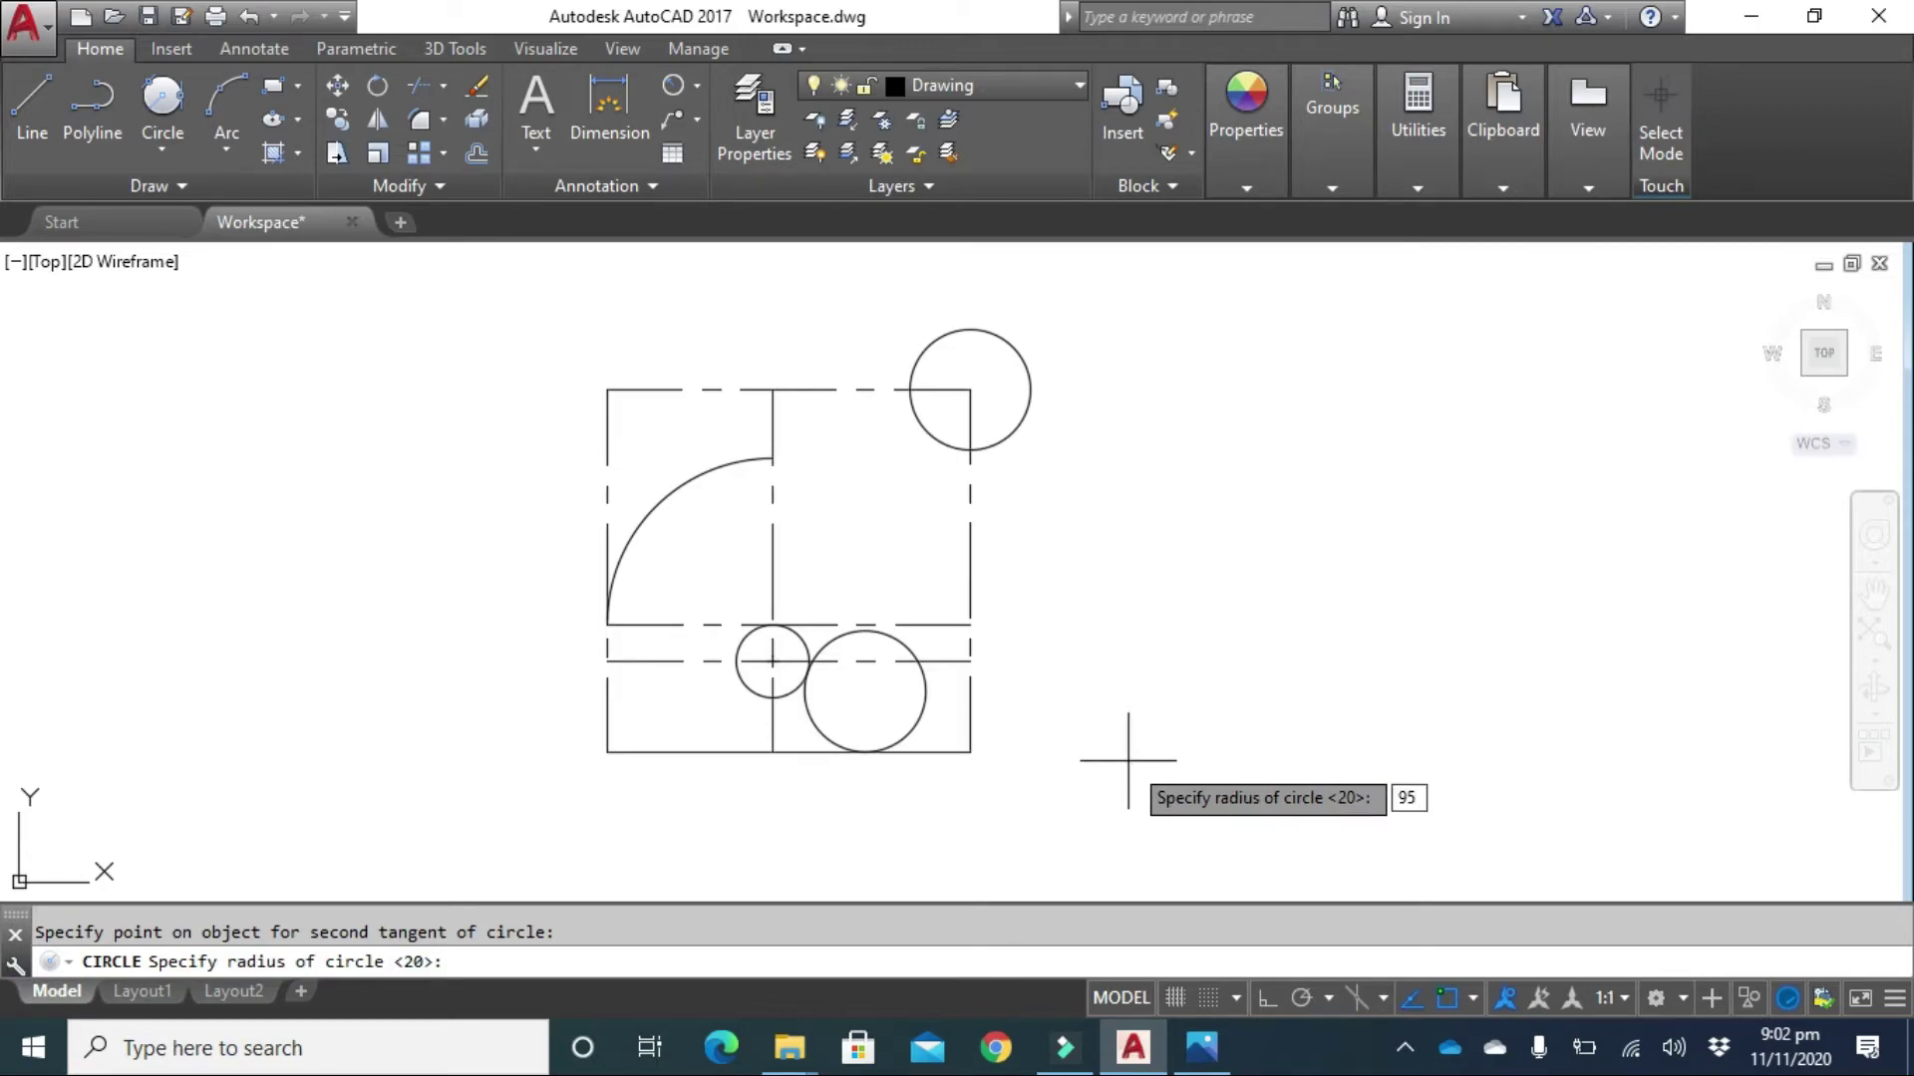
{"action": "key", "text": "Return"}
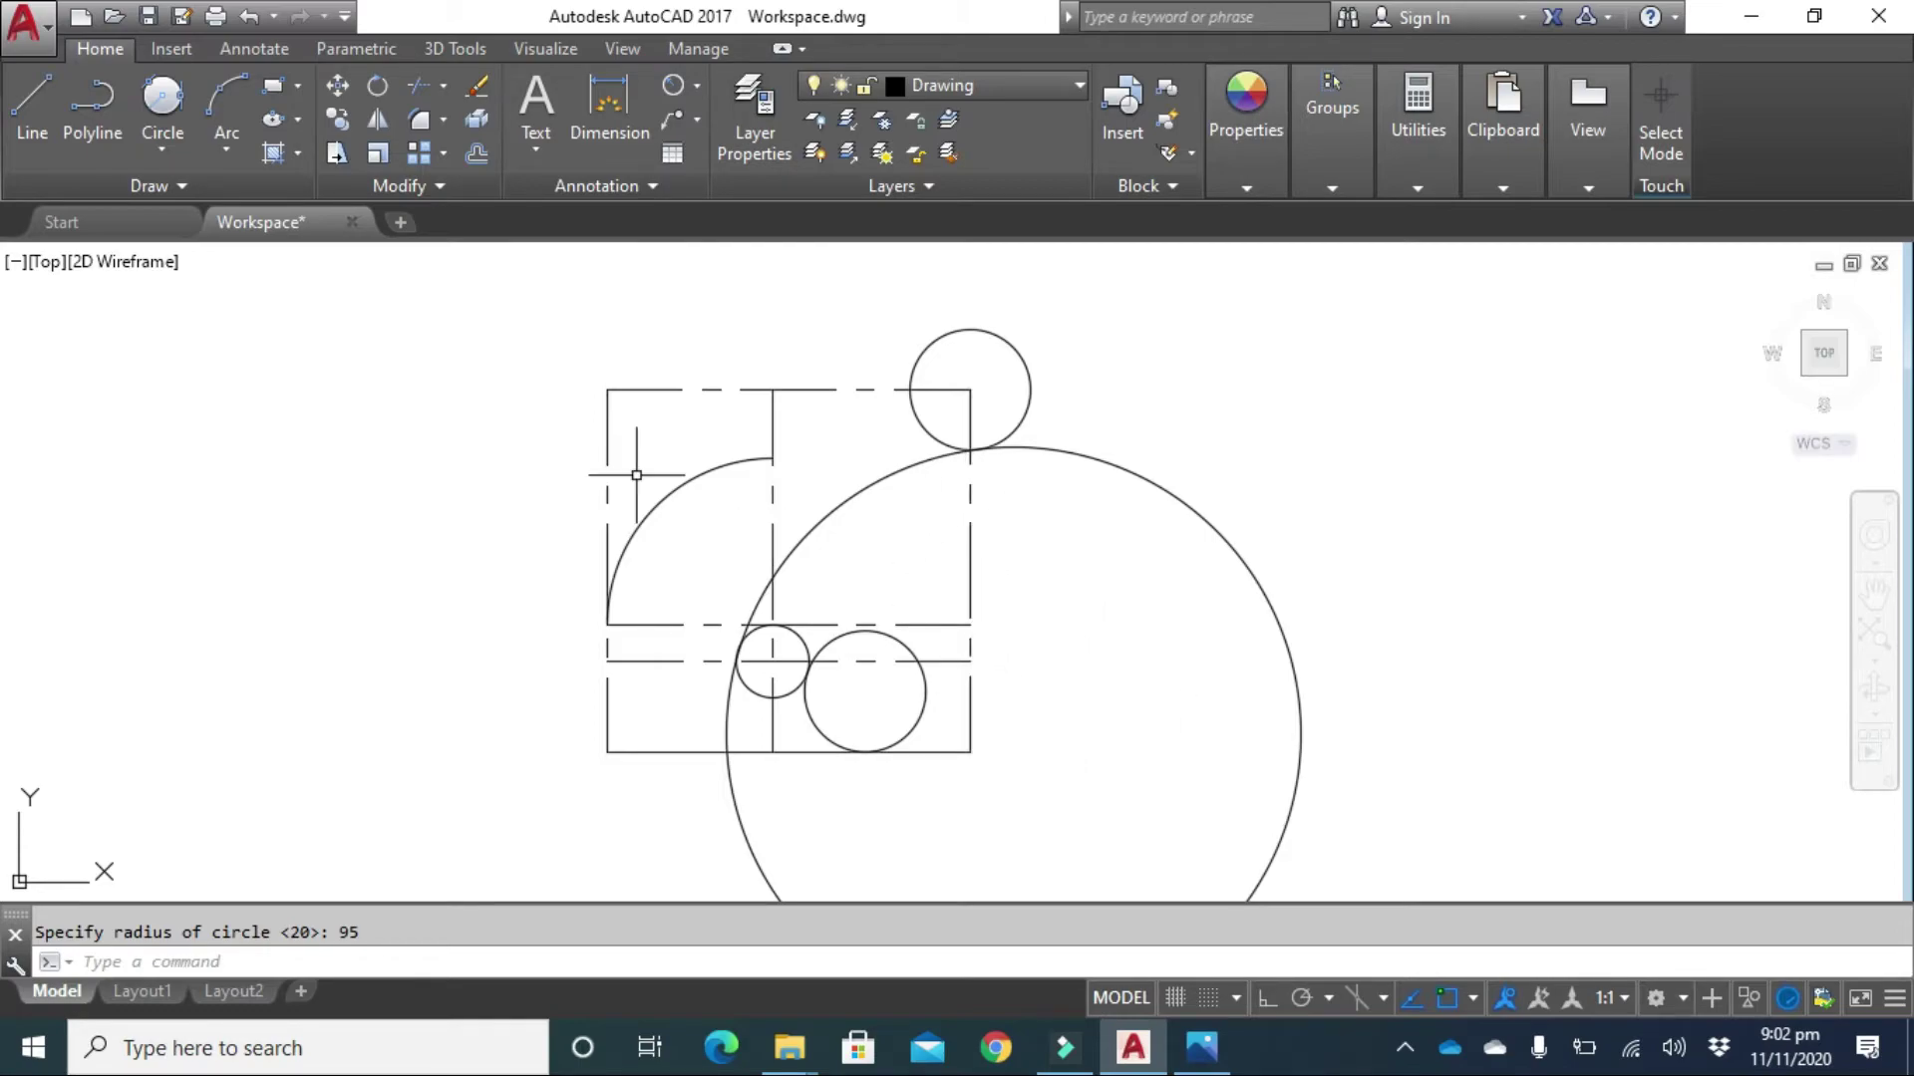
Draw a circle of radius 112 tangent to the upper-right corner circle and the radius 55 arc, checking the reference image for the radius.
{"action": "left_click", "coordinate": [164, 98]}
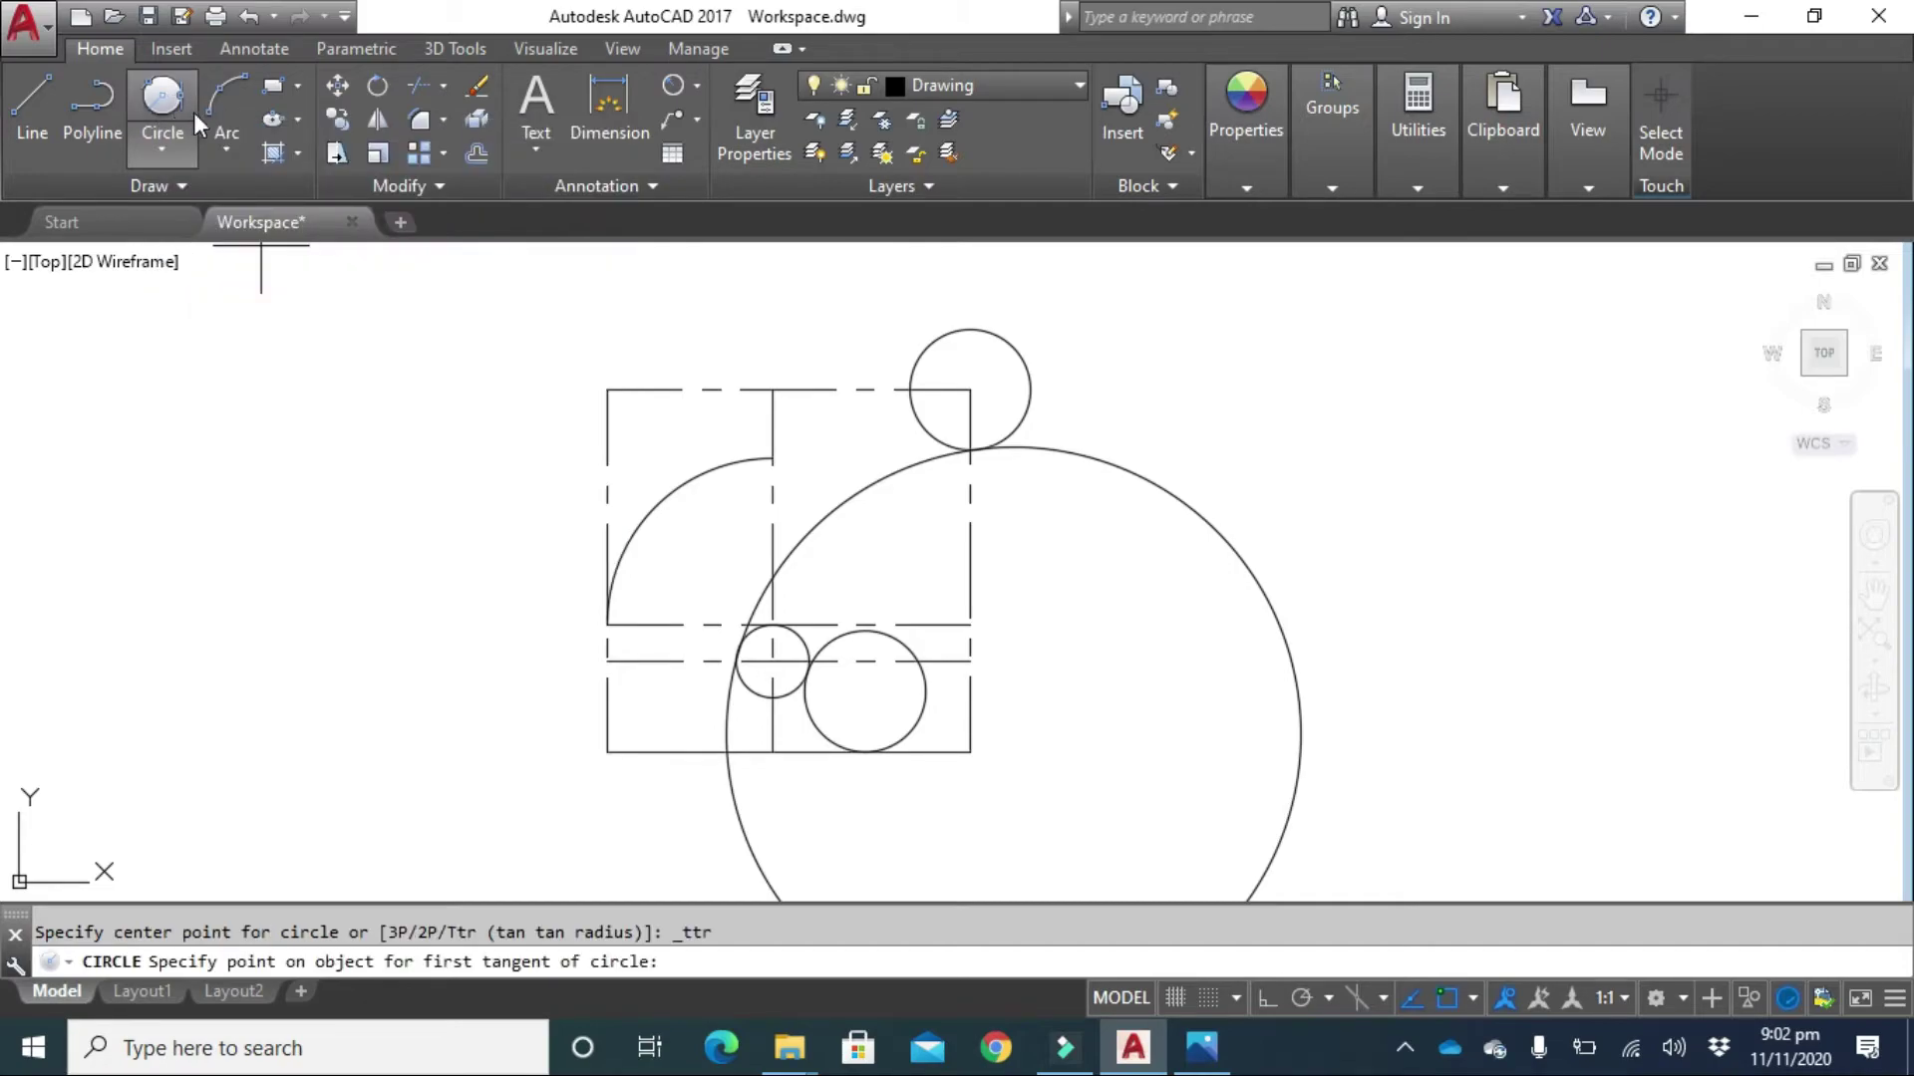
{"action": "left_click", "coordinate": [956, 329]}
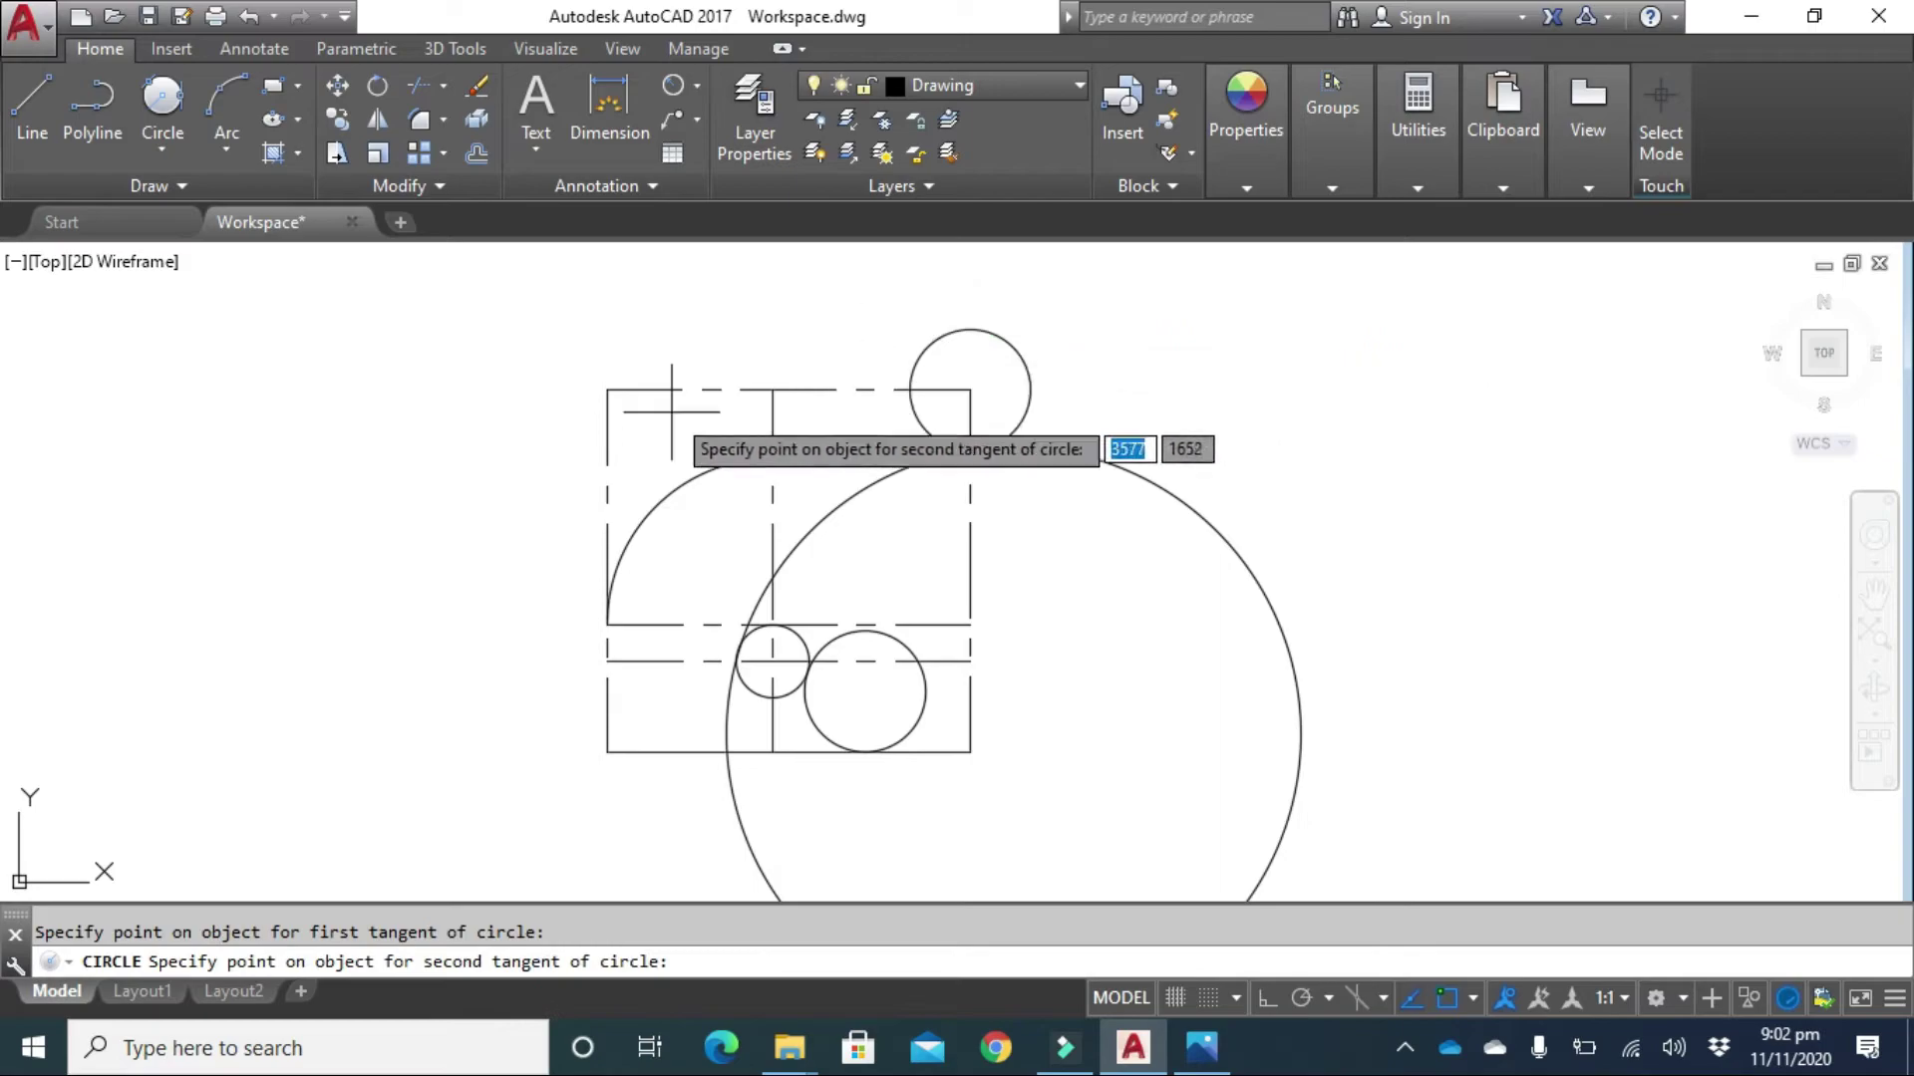
{"action": "left_click", "coordinate": [630, 539]}
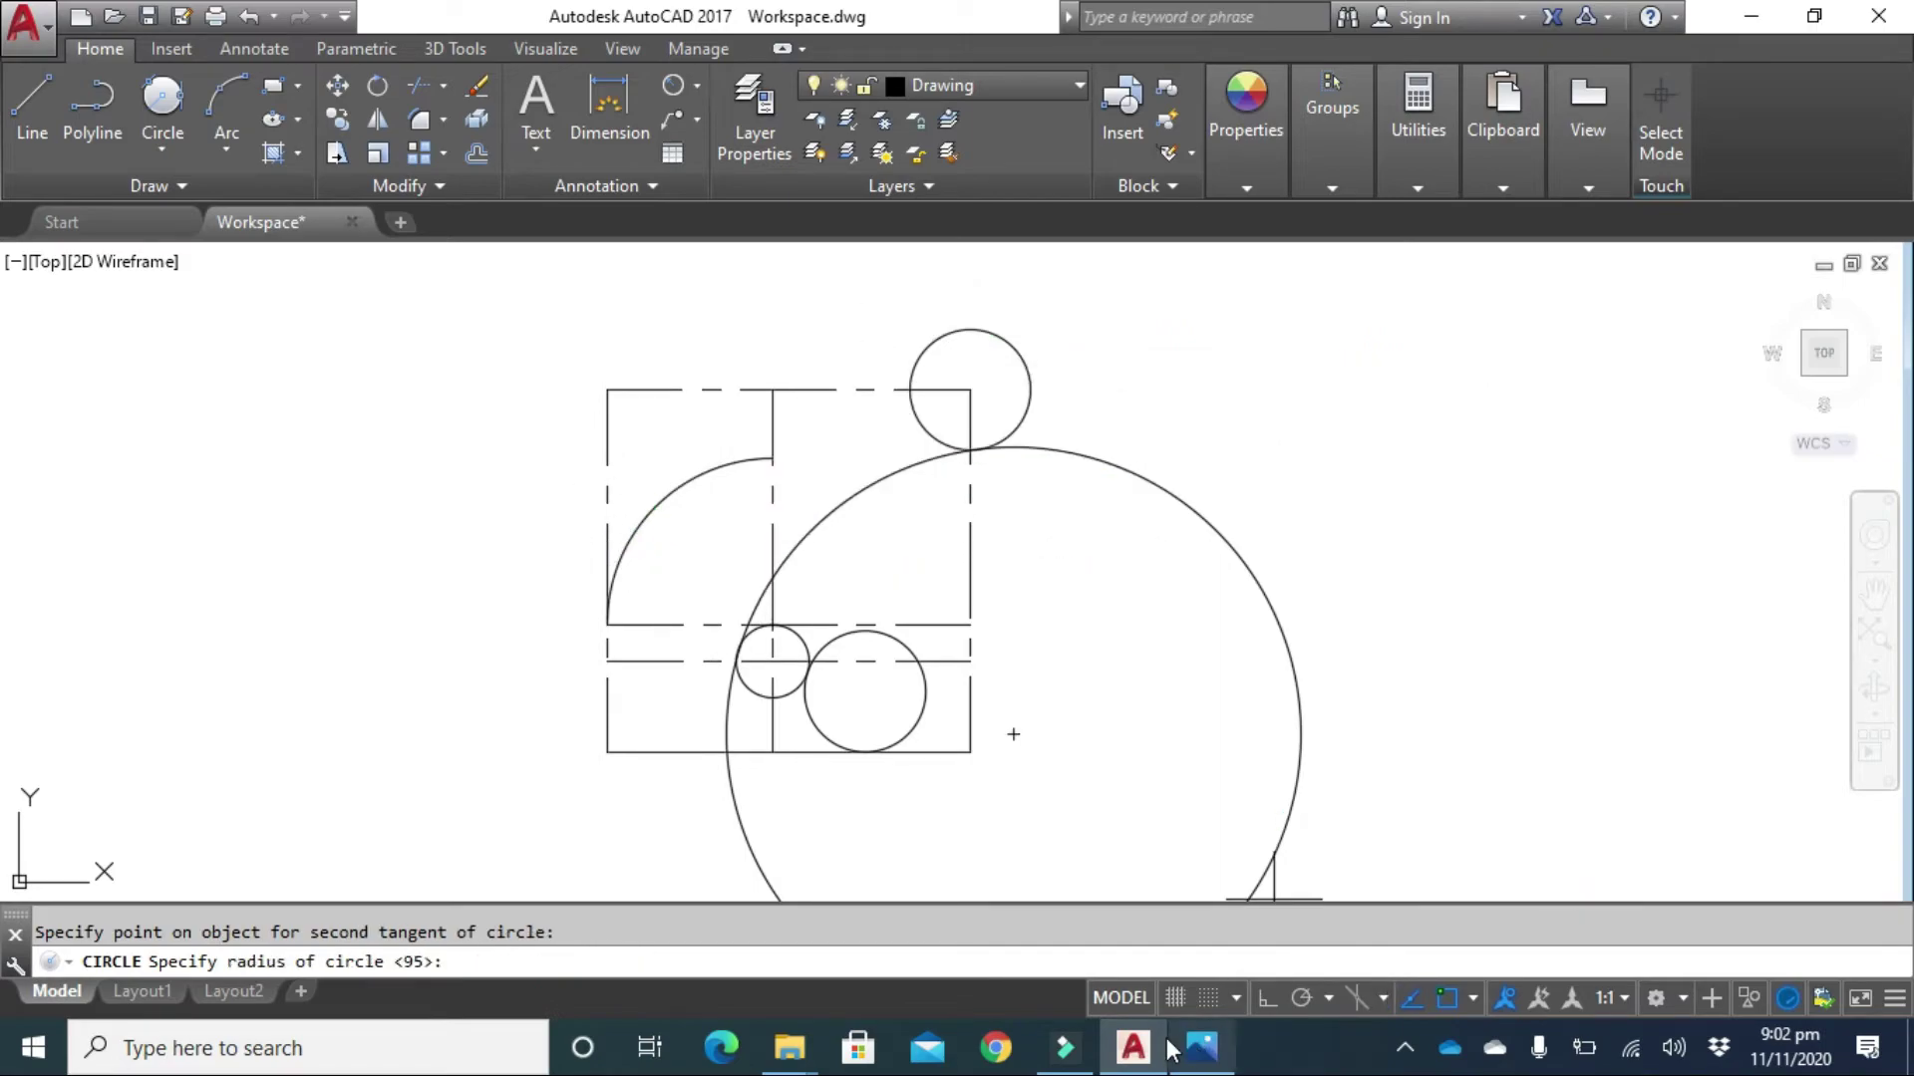
{"action": "left_click", "coordinate": [1201, 1046]}
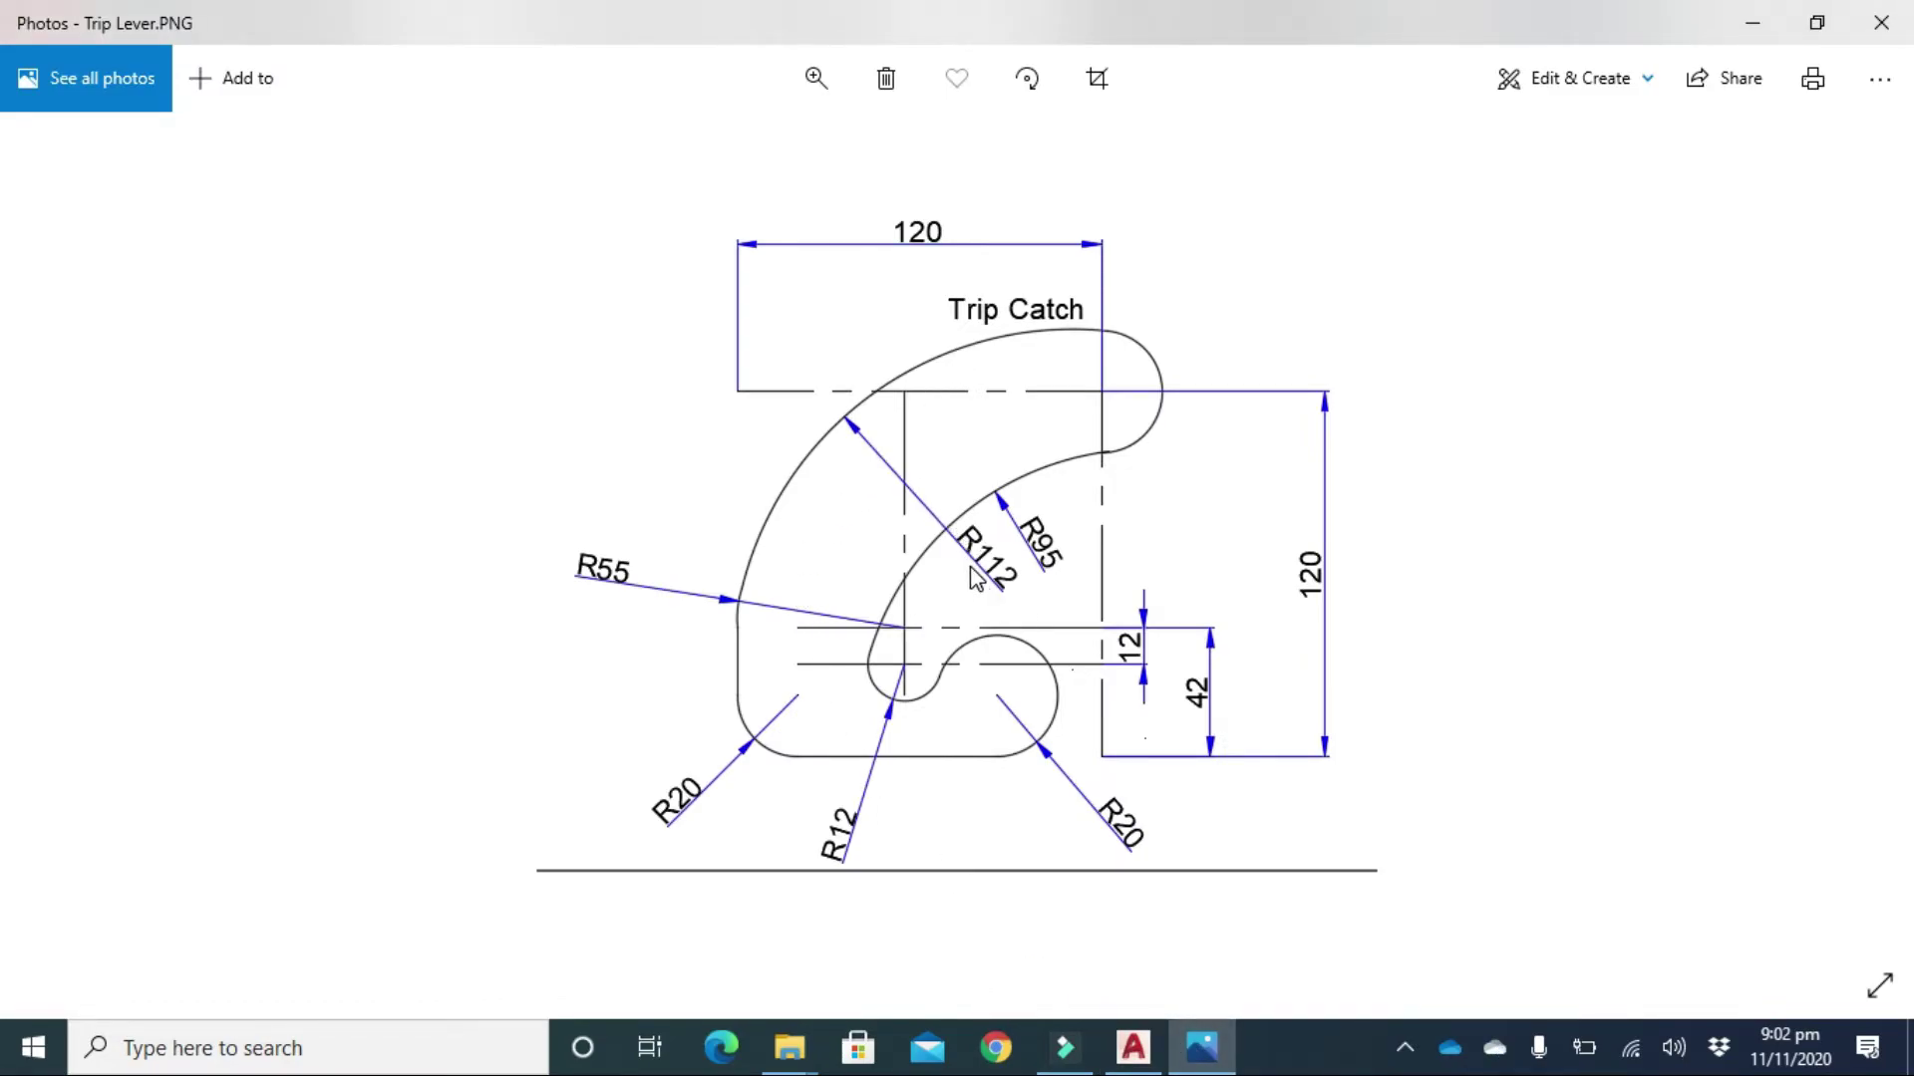
{"action": "left_click", "coordinate": [1133, 1049]}
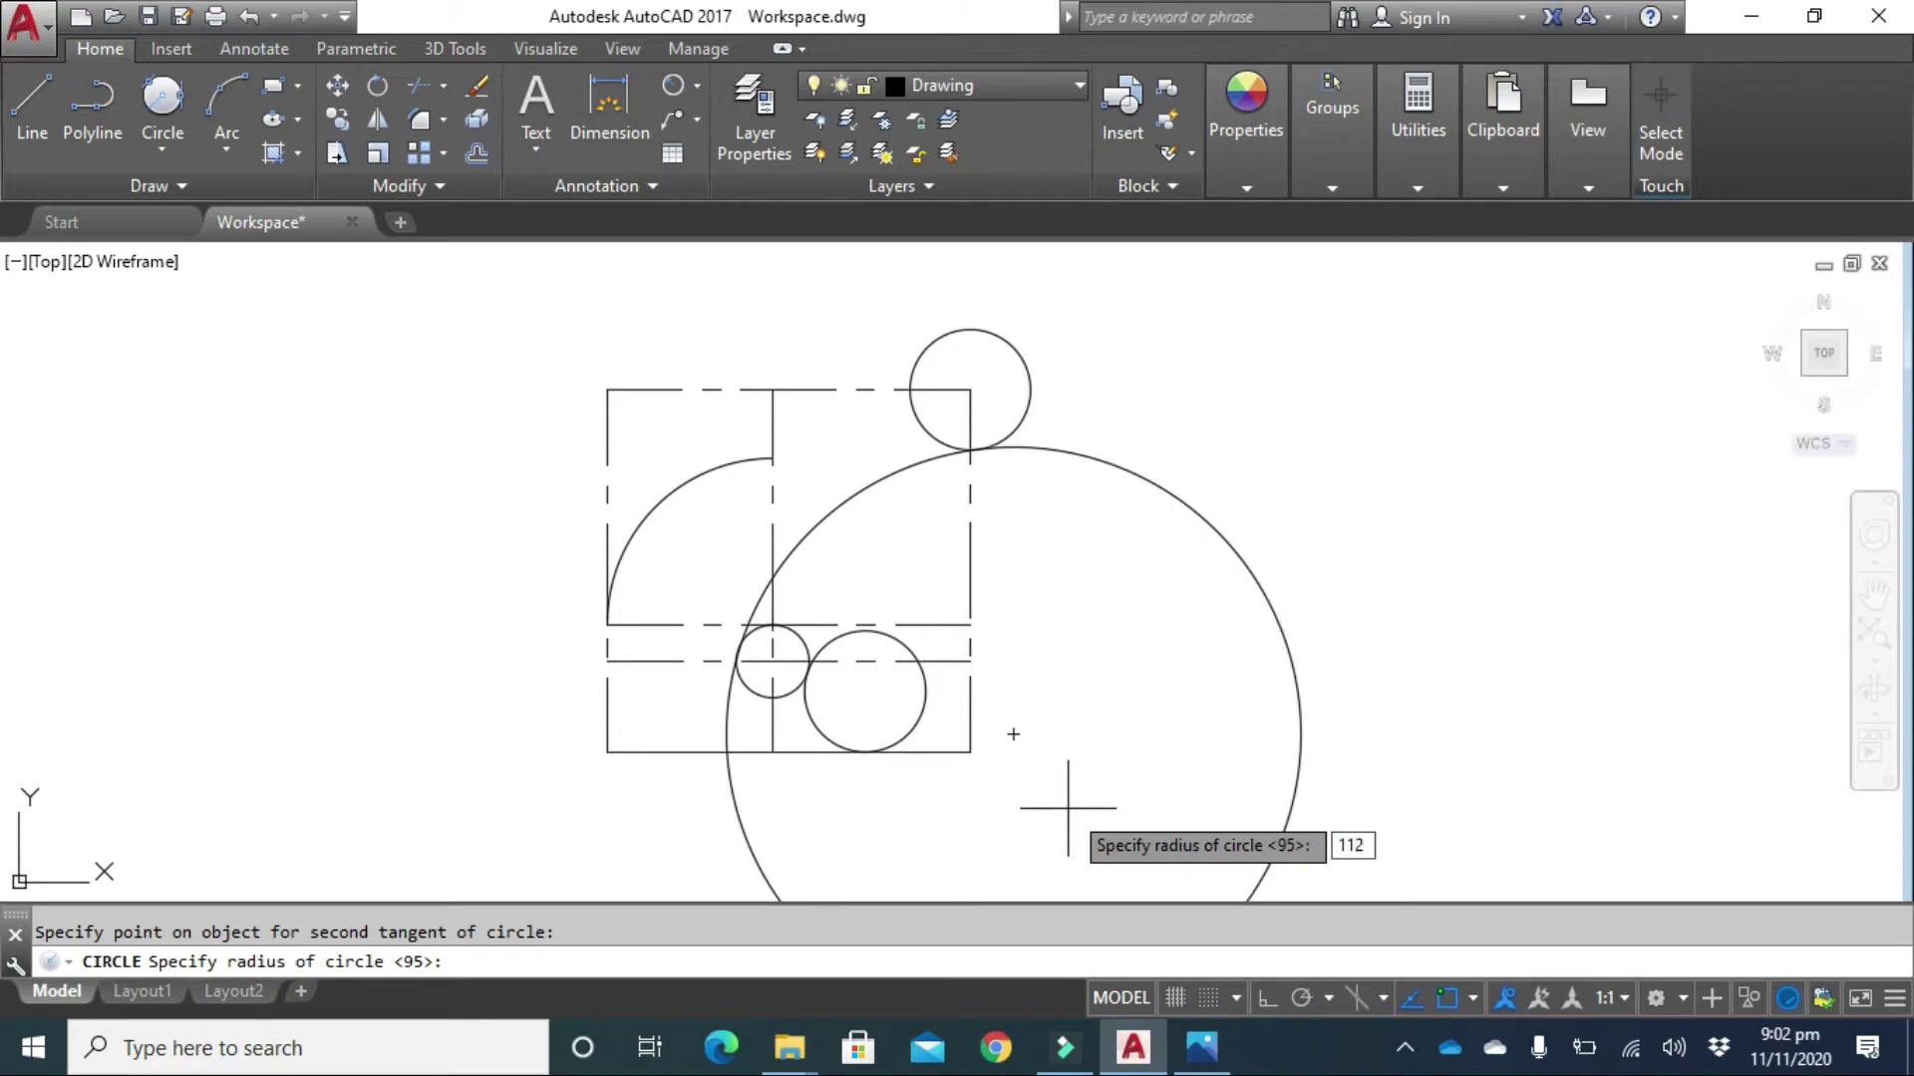
{"action": "key", "text": "Return"}
Trim away the right and lower portions of the radius 95 and radius 112 circles, using all objects as cutting edges.
{"action": "scroll", "coordinate": [1145, 735], "scroll_direction": "down", "scroll_amount": 3}
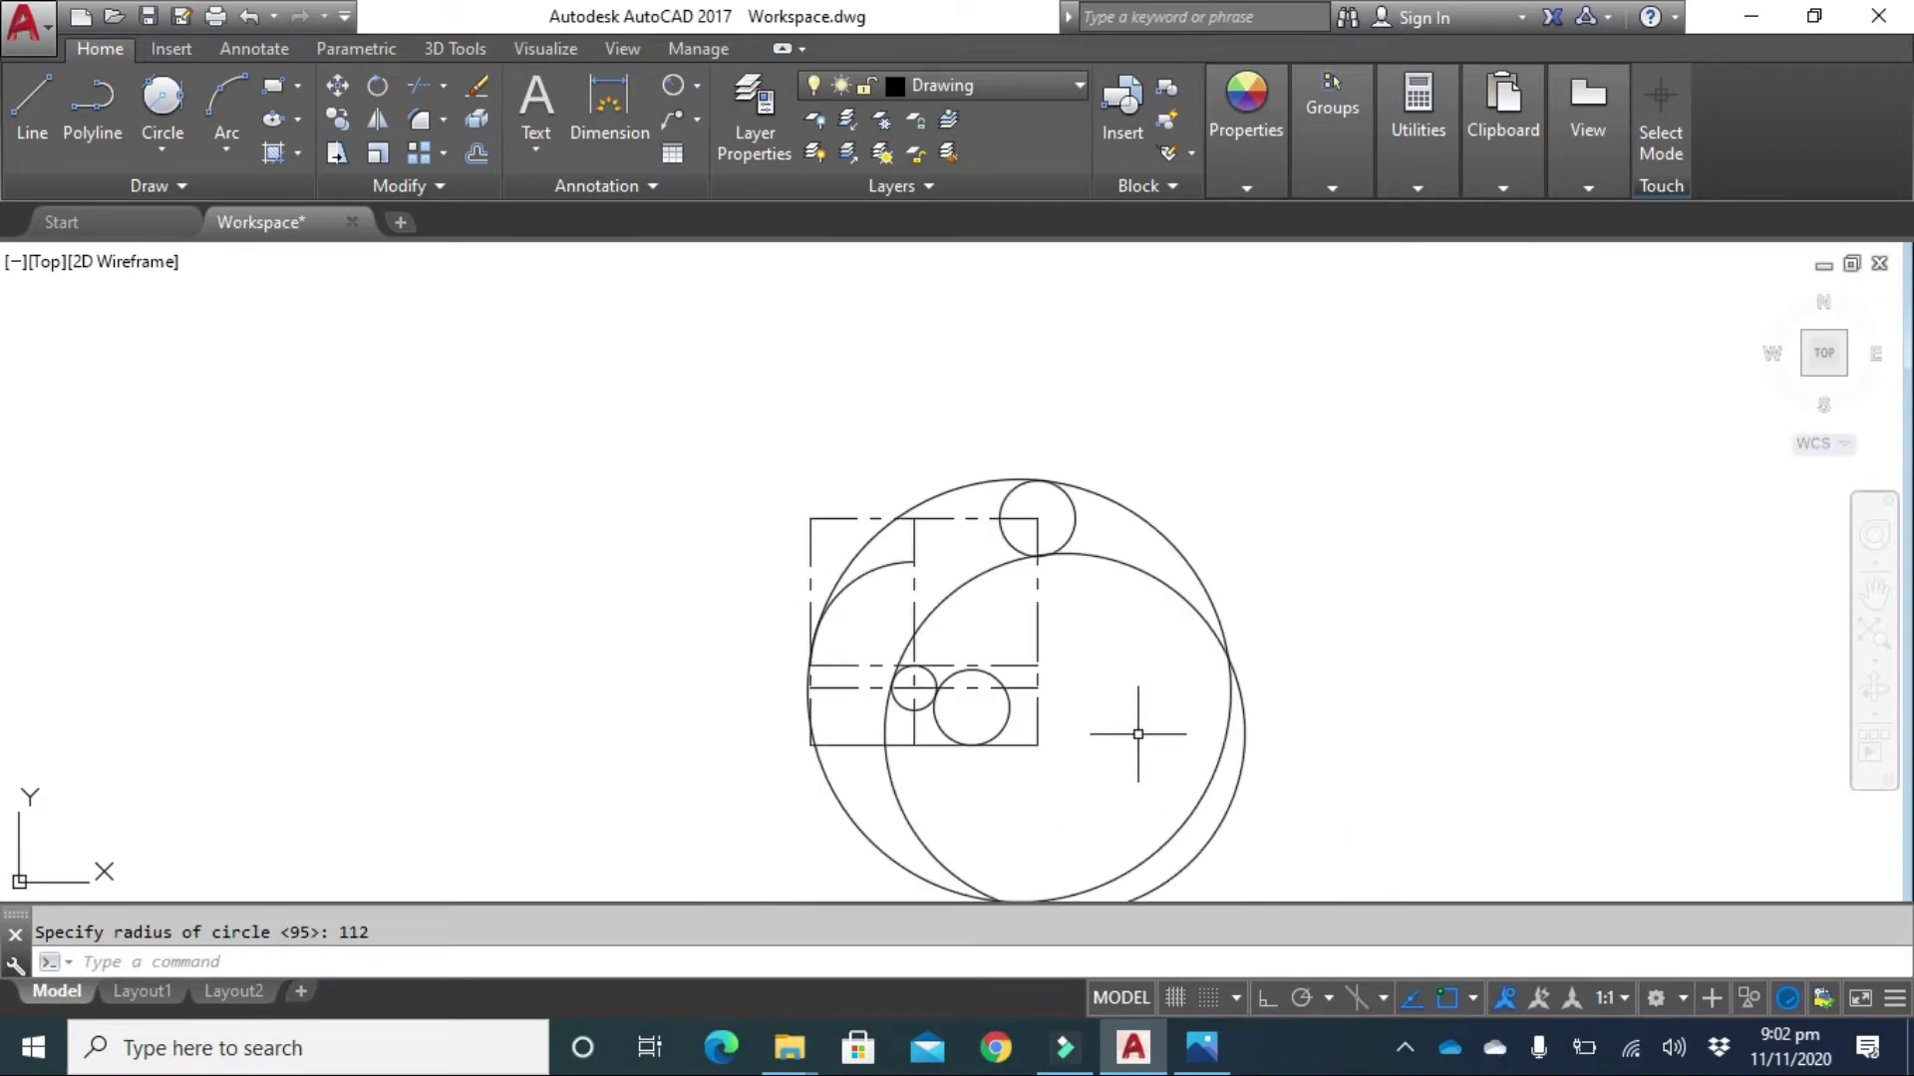
{"action": "mouse_move", "coordinate": [1145, 734]}
{"action": "middle_mouse_down"}
{"action": "mouse_move", "coordinate": [1059, 648]}
{"action": "mouse_move", "coordinate": [952, 635]}
{"action": "middle_mouse_up"}
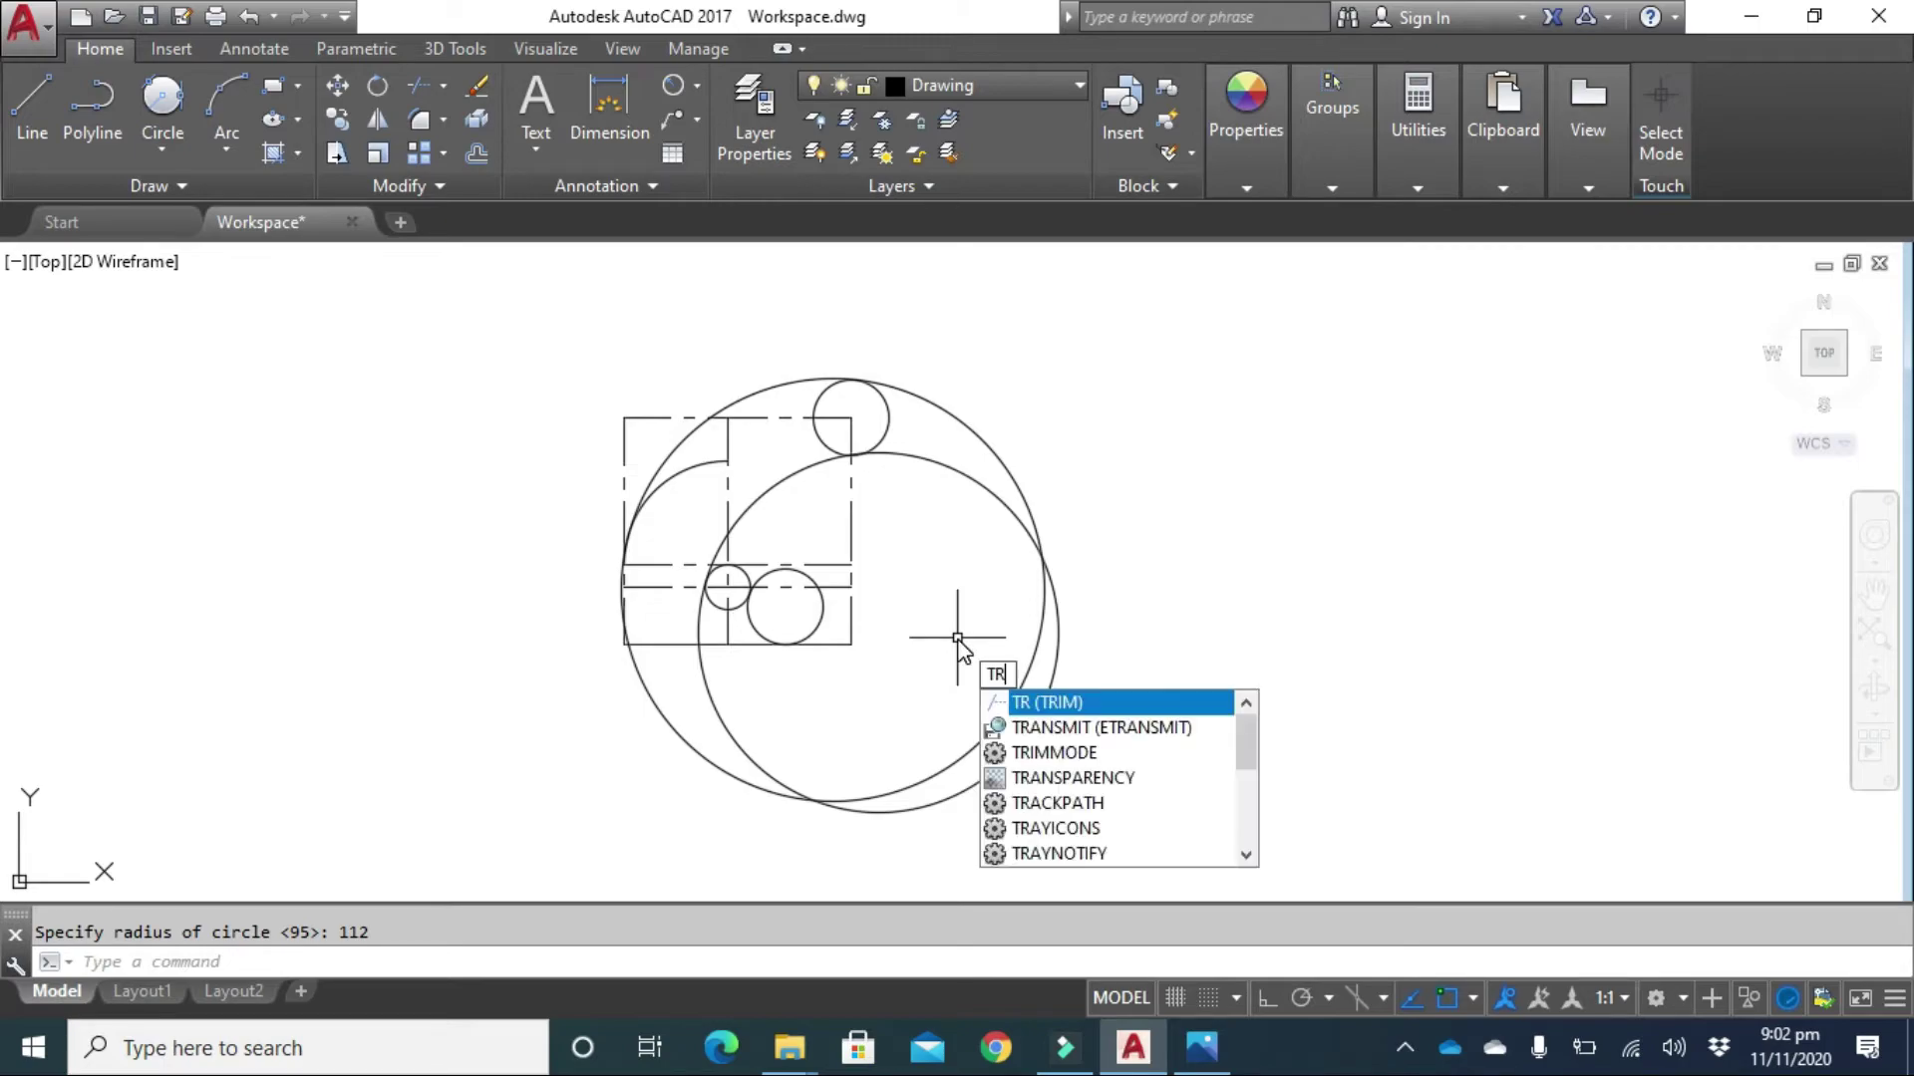
{"action": "key", "text": "Return"}
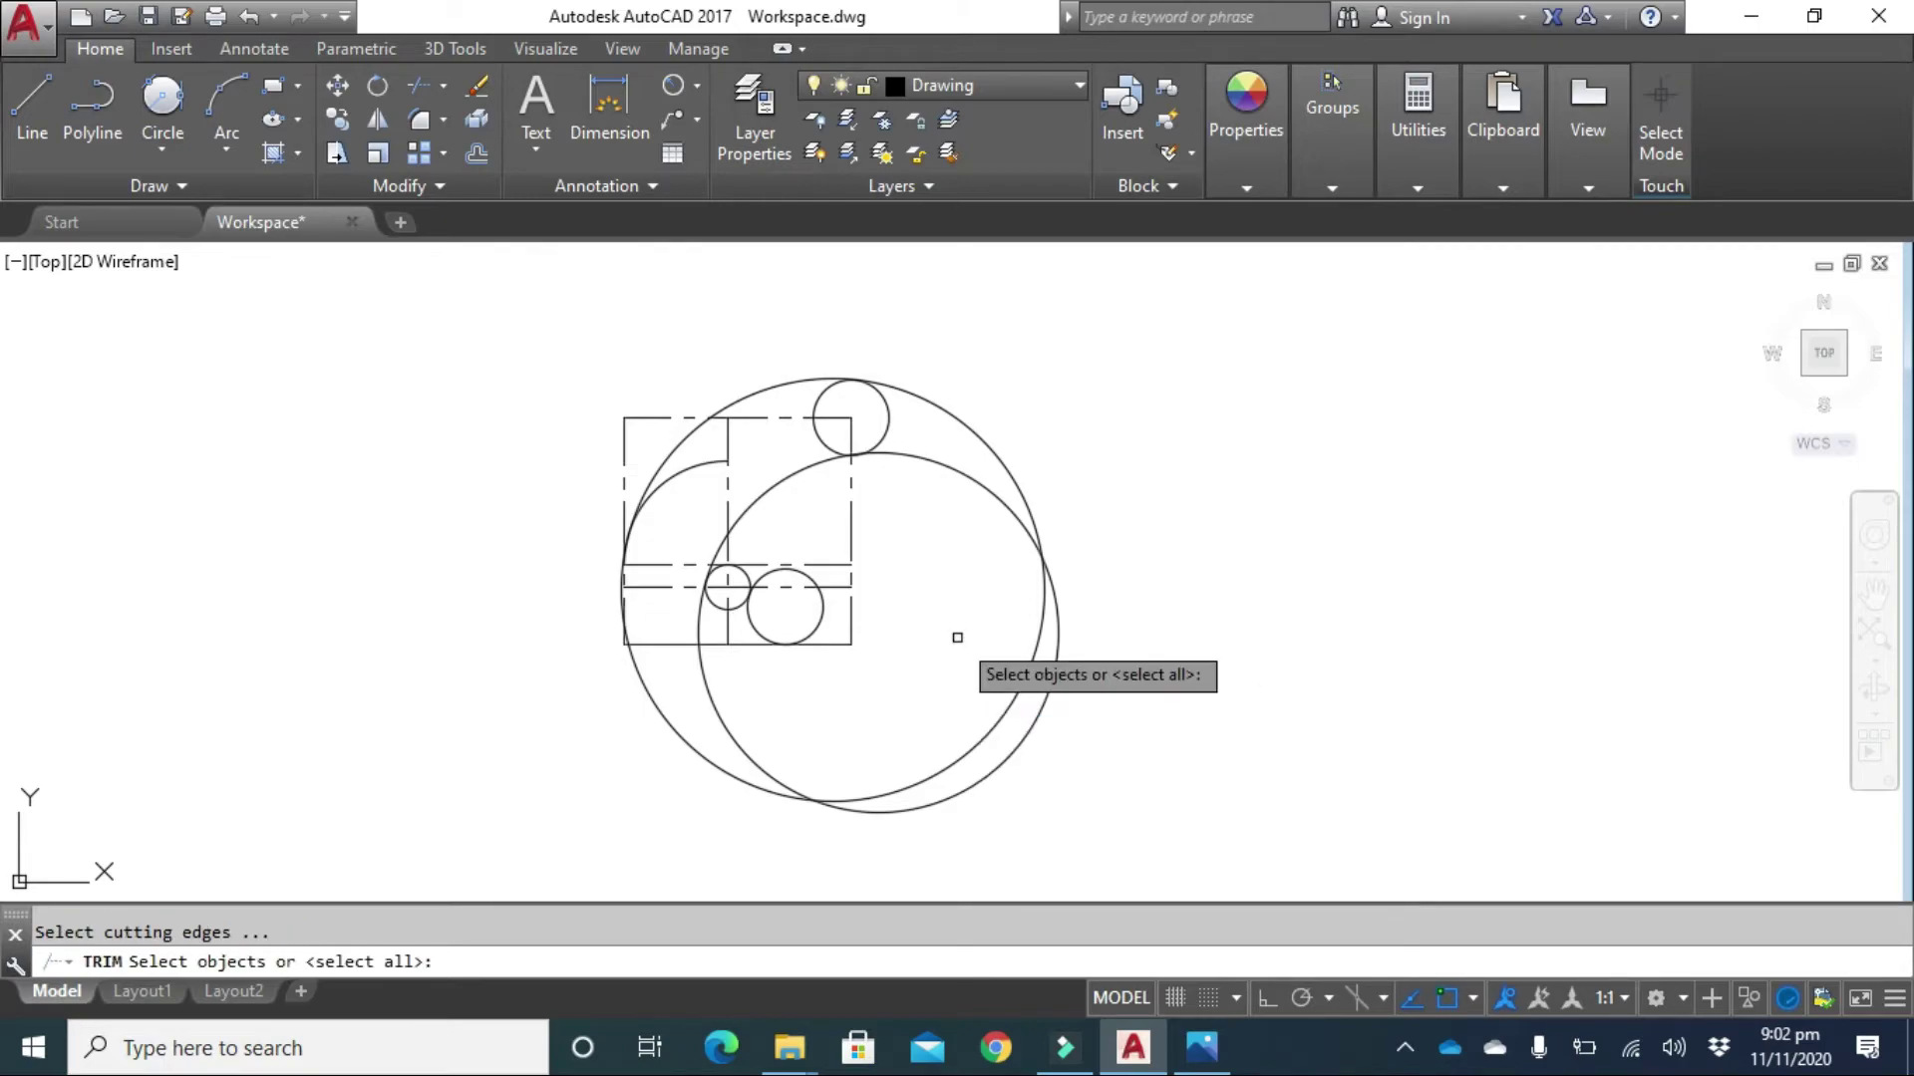
{"action": "key", "text": "Return"}
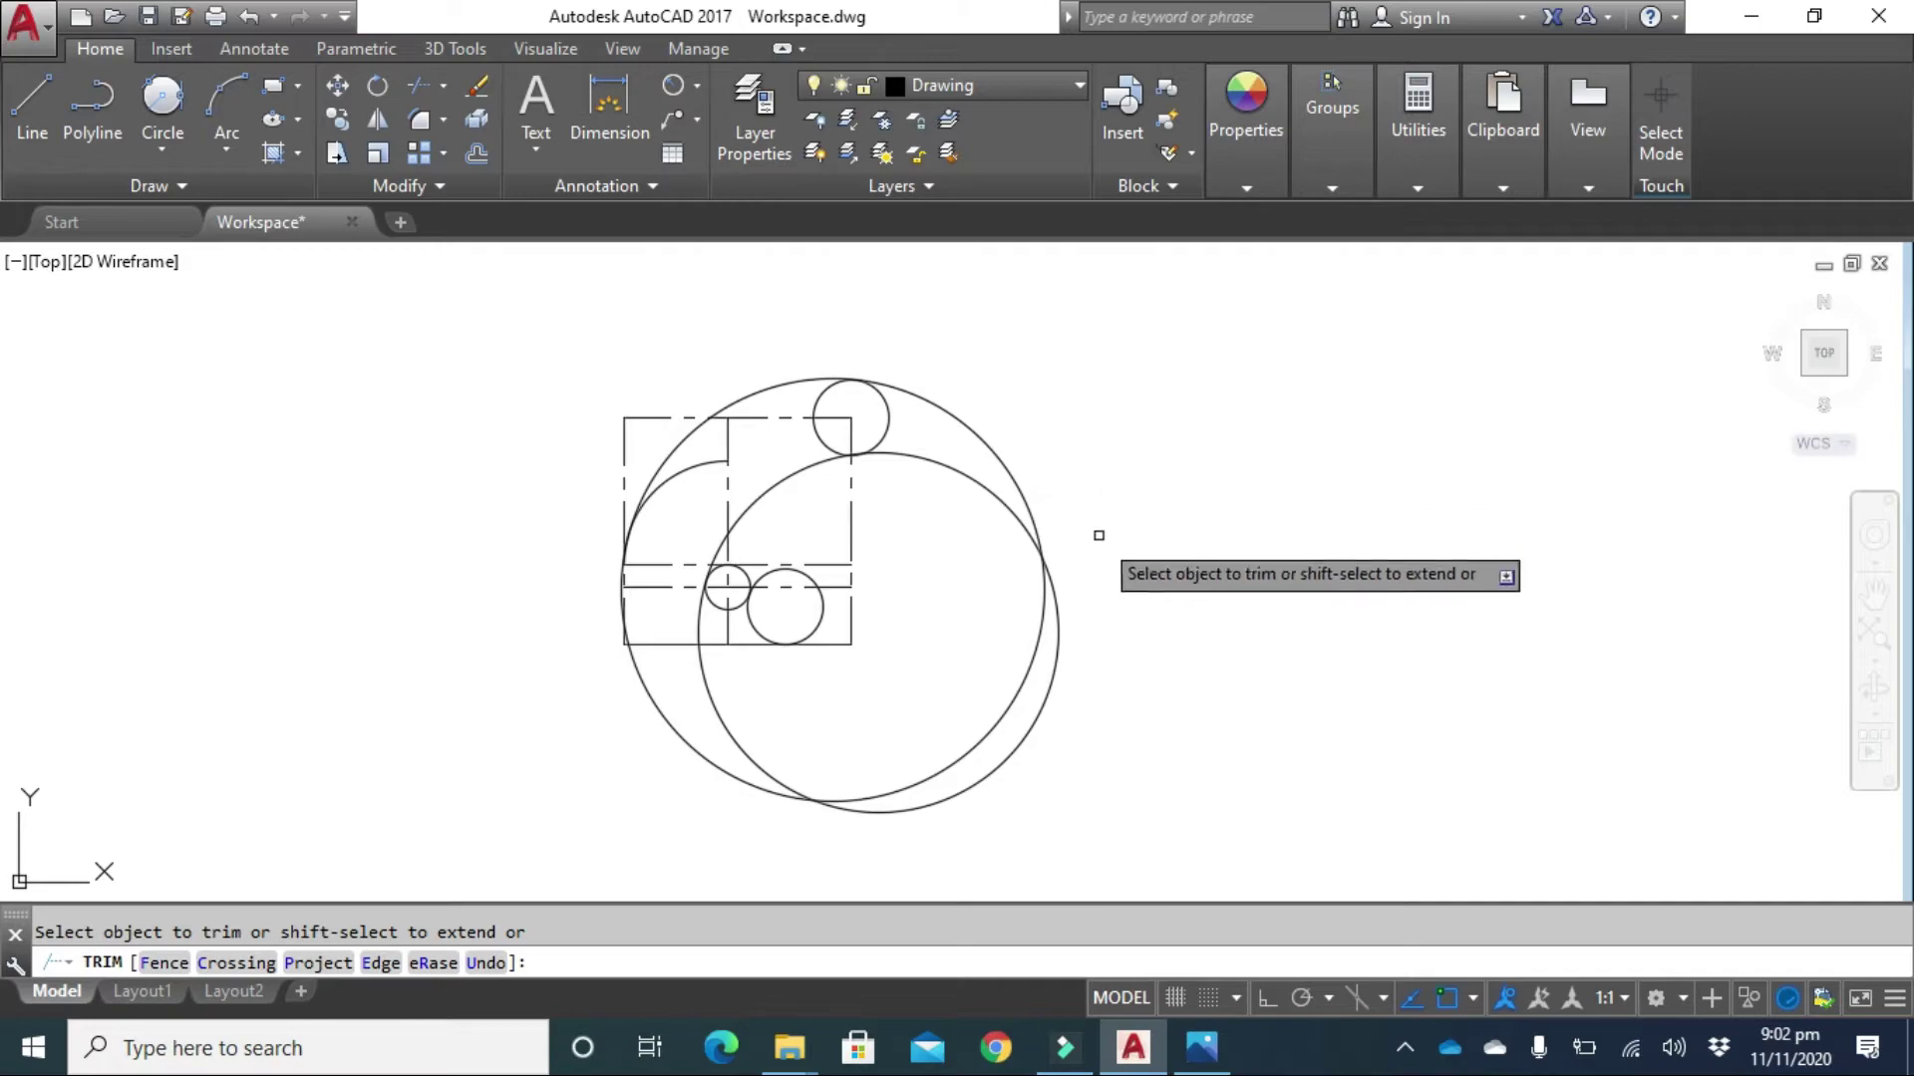
{"action": "left_click", "coordinate": [1141, 480]}
{"action": "left_click", "coordinate": [937, 655]}
{"action": "left_click", "coordinate": [802, 719]}
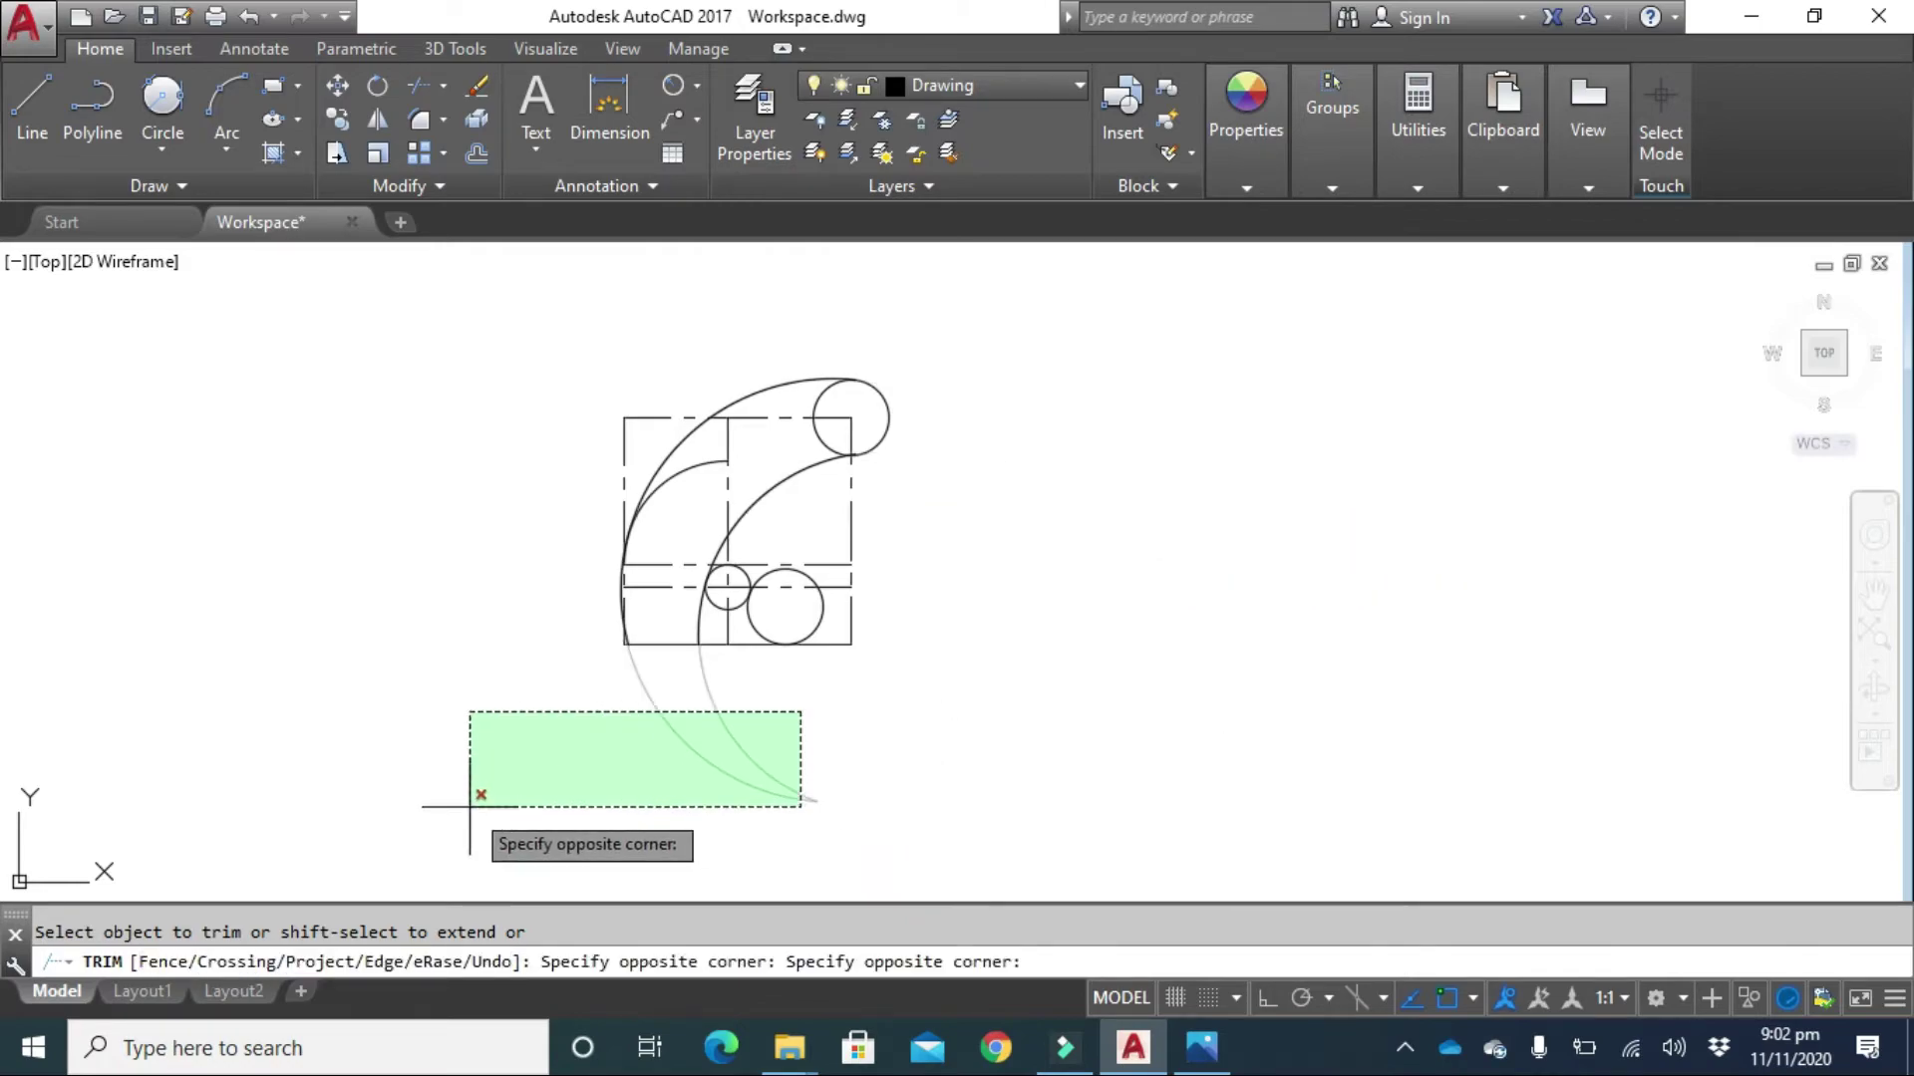
{"action": "left_click", "coordinate": [478, 798]}
Trim the radius 95 arc back to the radius 12 circle and remove the radius 112 arc's bulge outside the square's left edge.
{"action": "scroll", "coordinate": [758, 598], "scroll_direction": "up", "scroll_amount": 4}
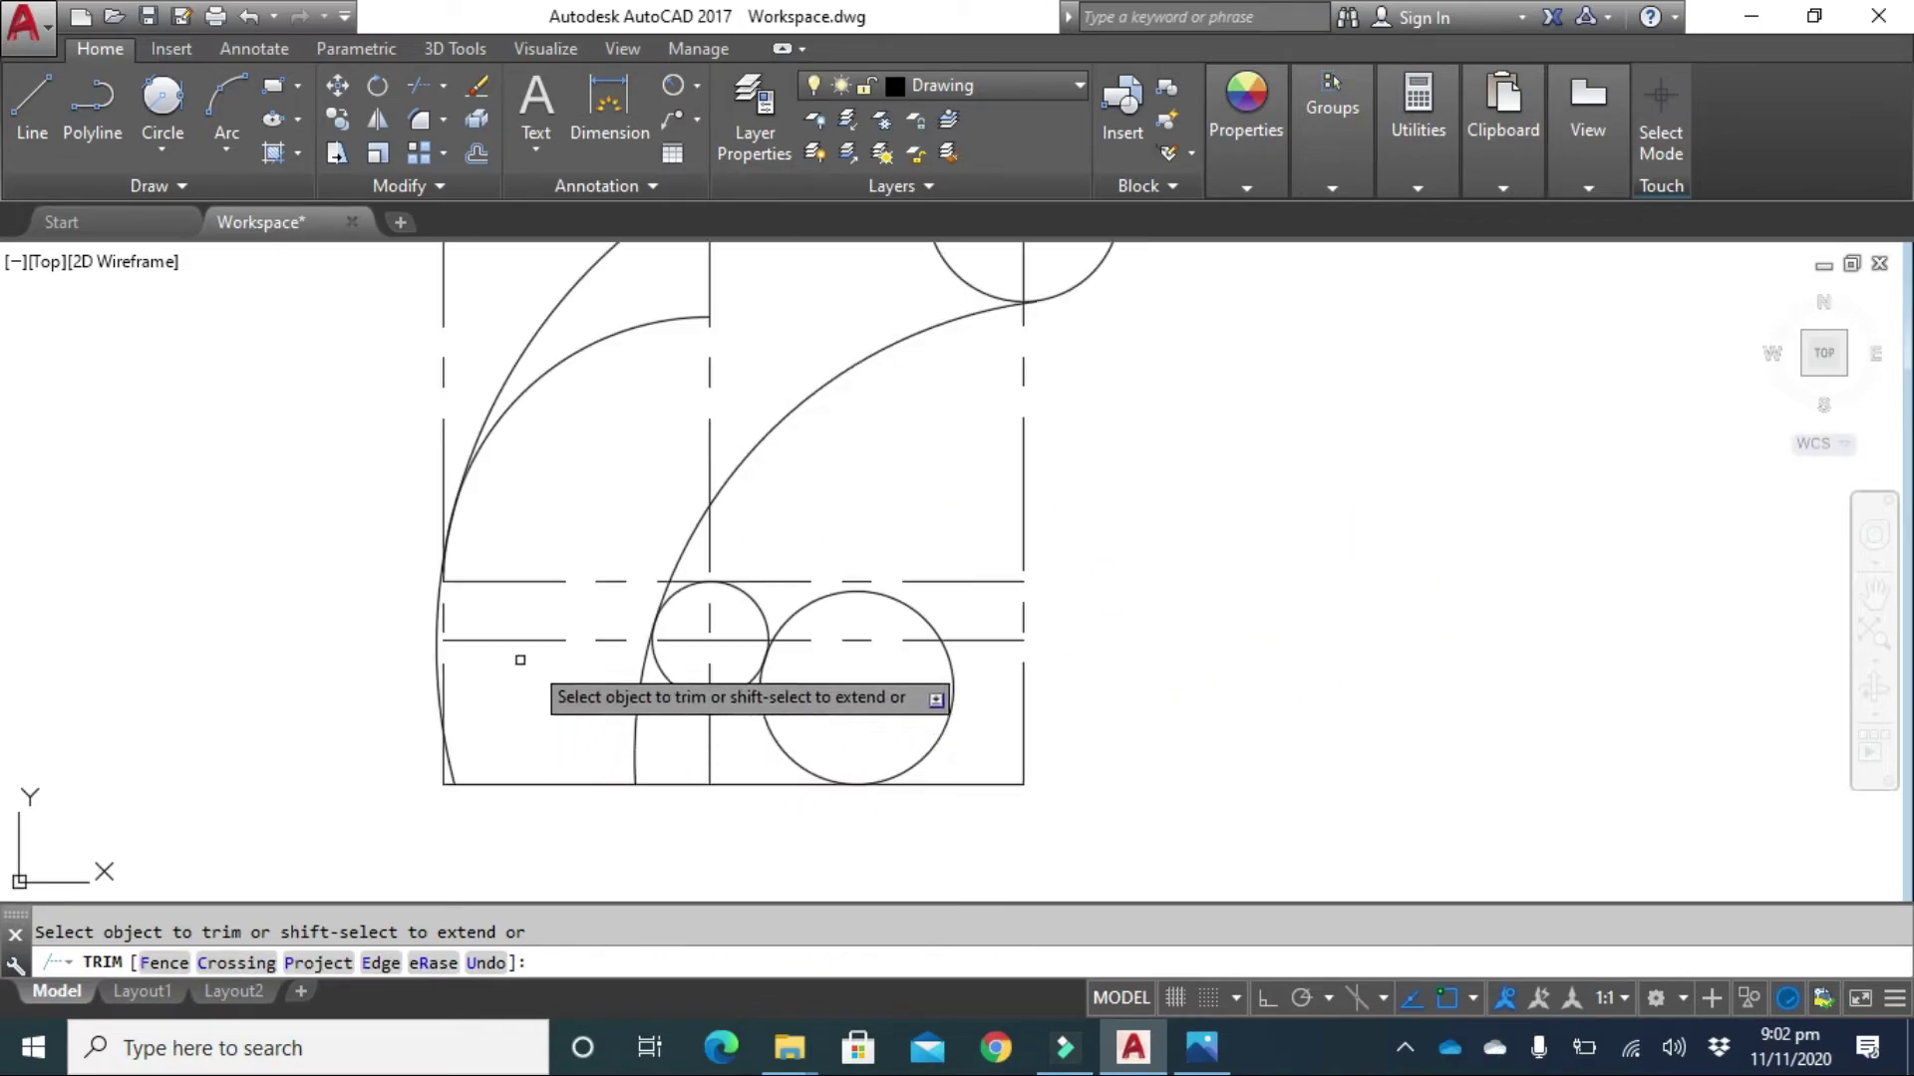
{"action": "left_click", "coordinate": [637, 697]}
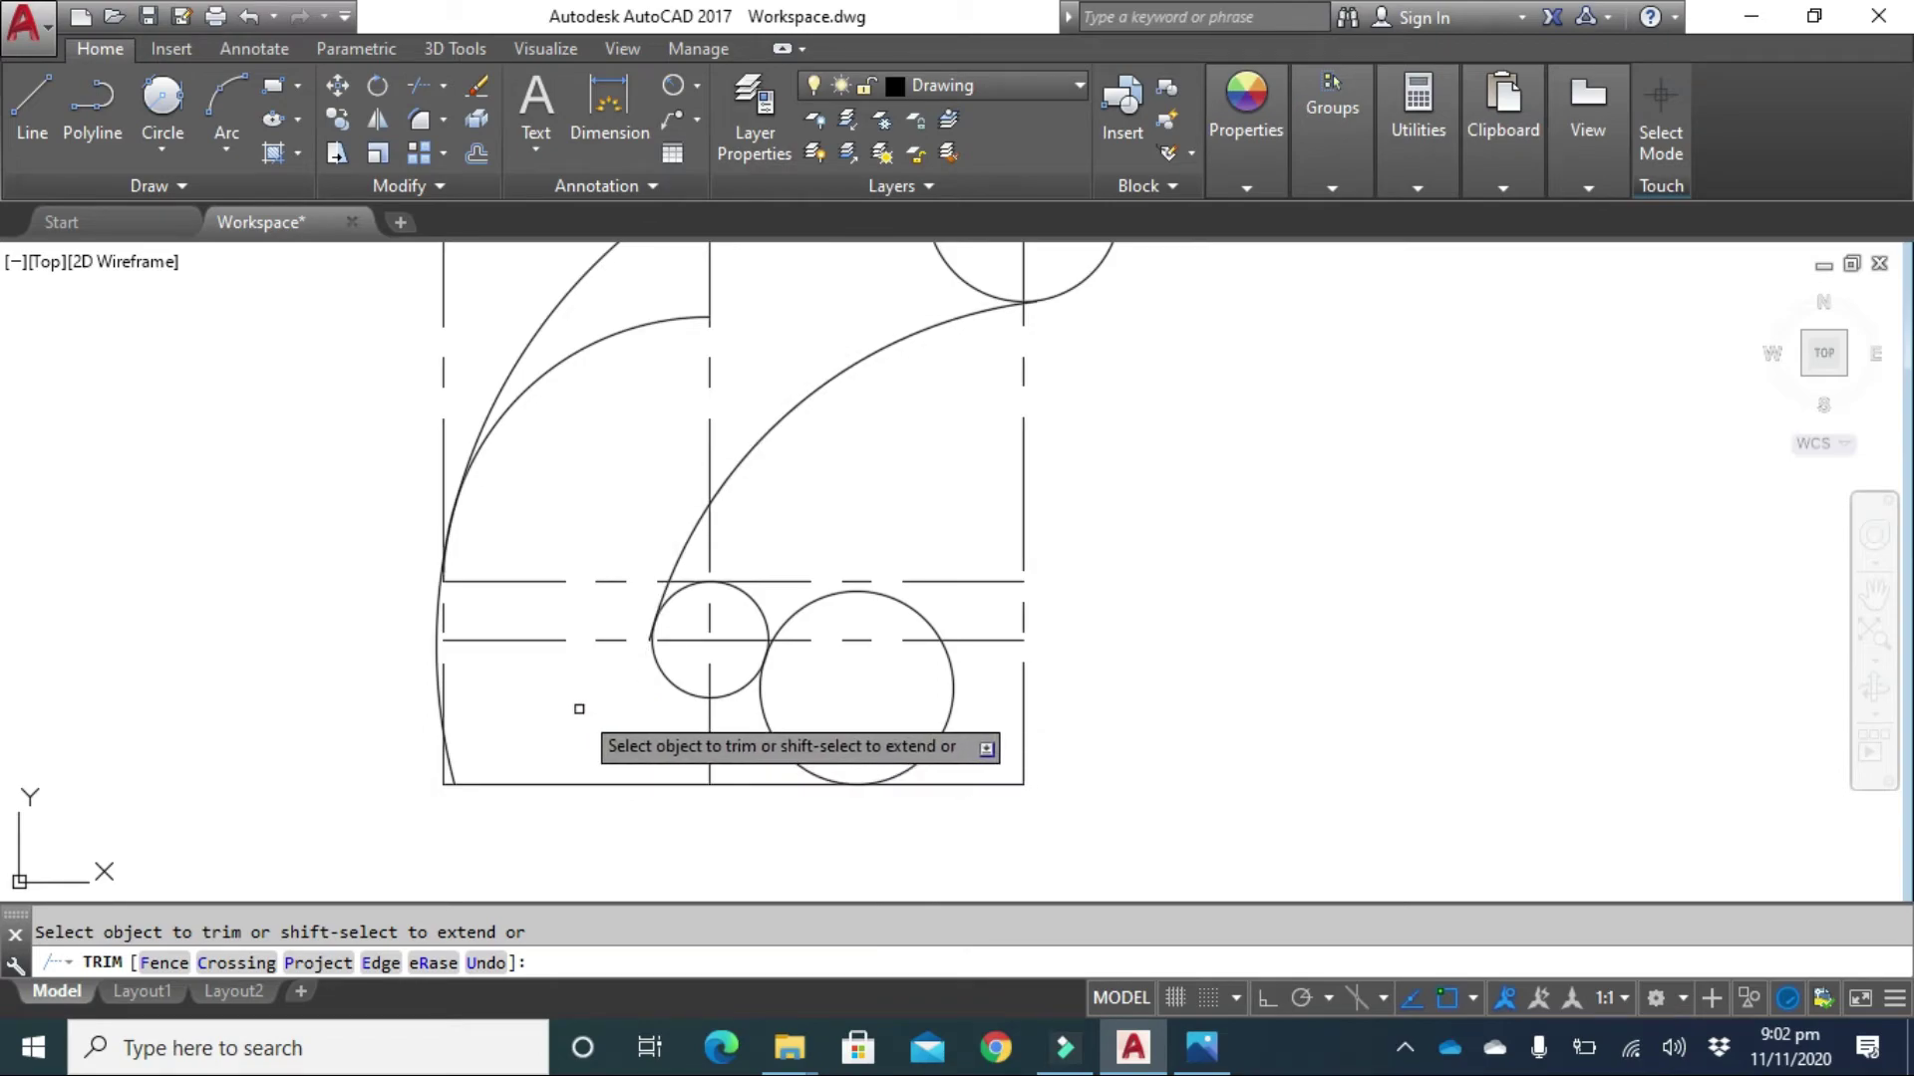
{"action": "scroll", "coordinate": [548, 740], "scroll_direction": "up", "scroll_amount": 4}
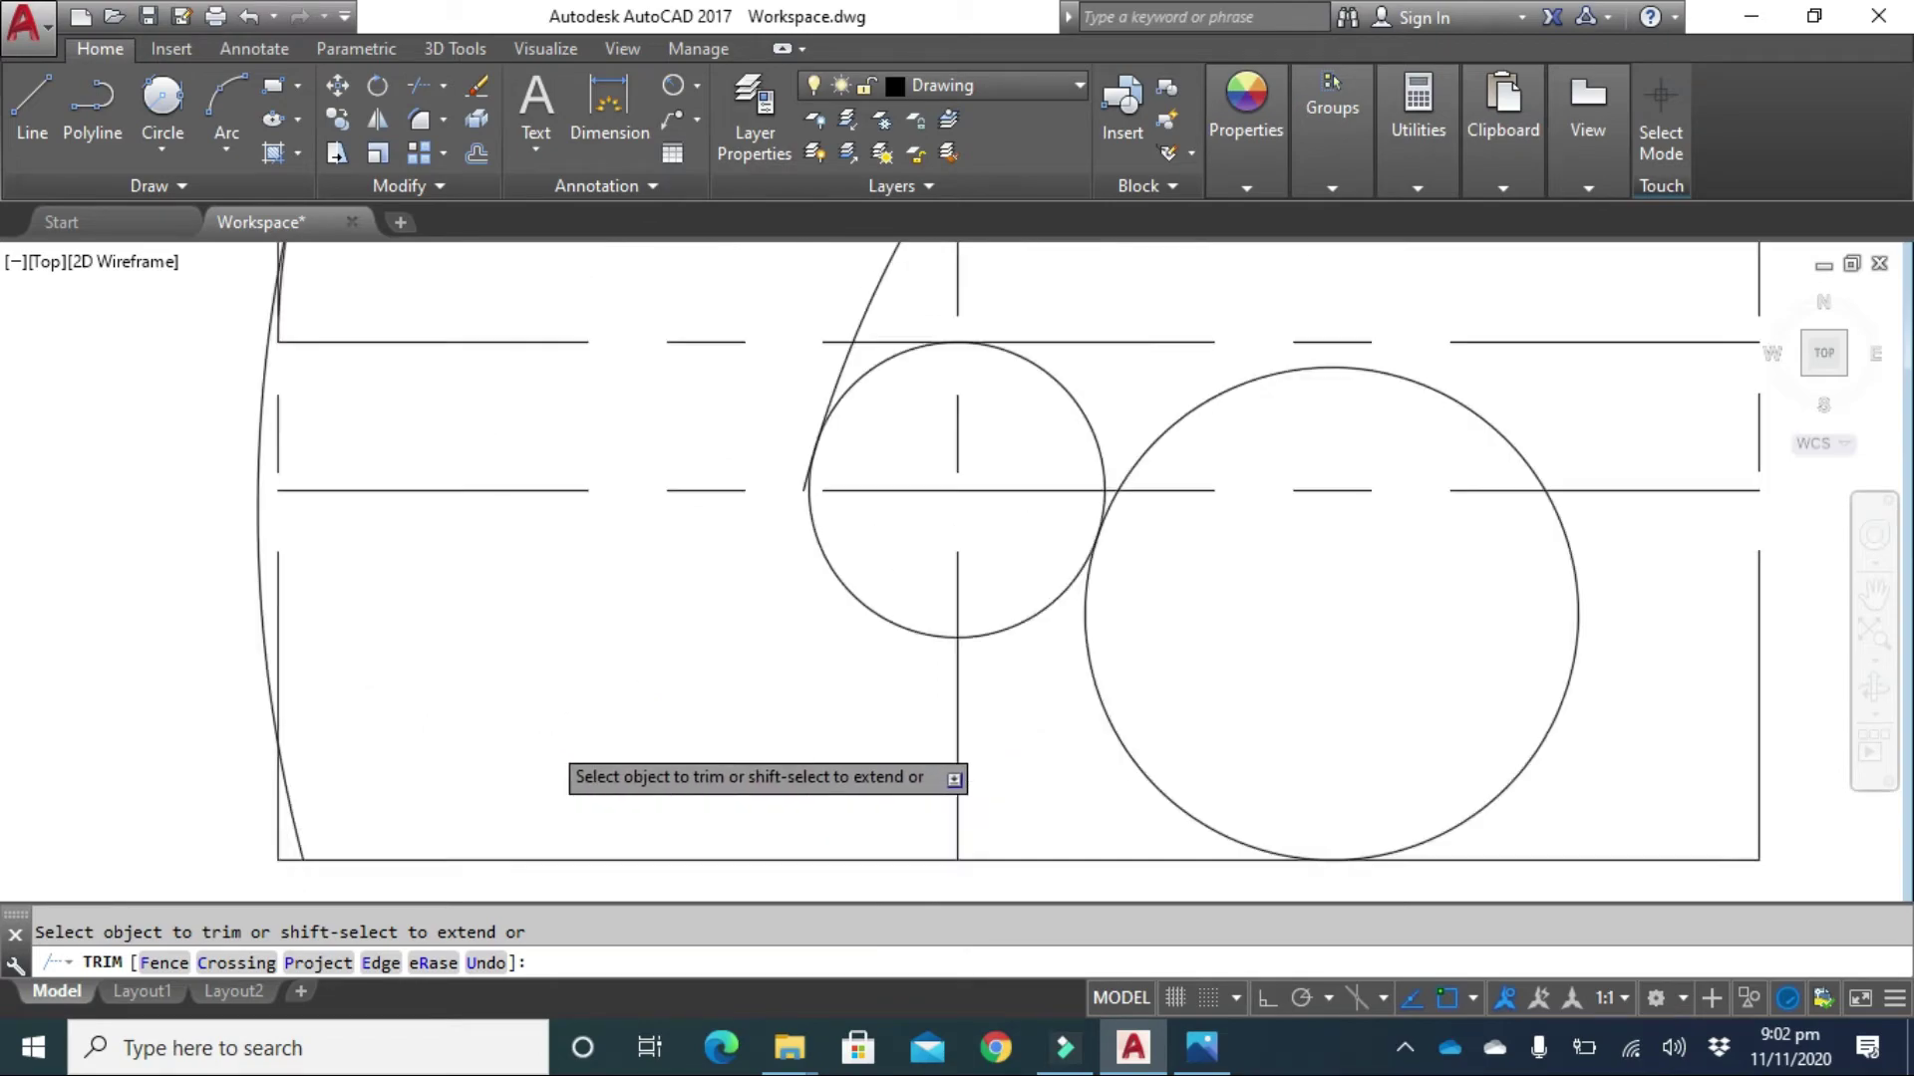
{"action": "left_click", "coordinate": [262, 598]}
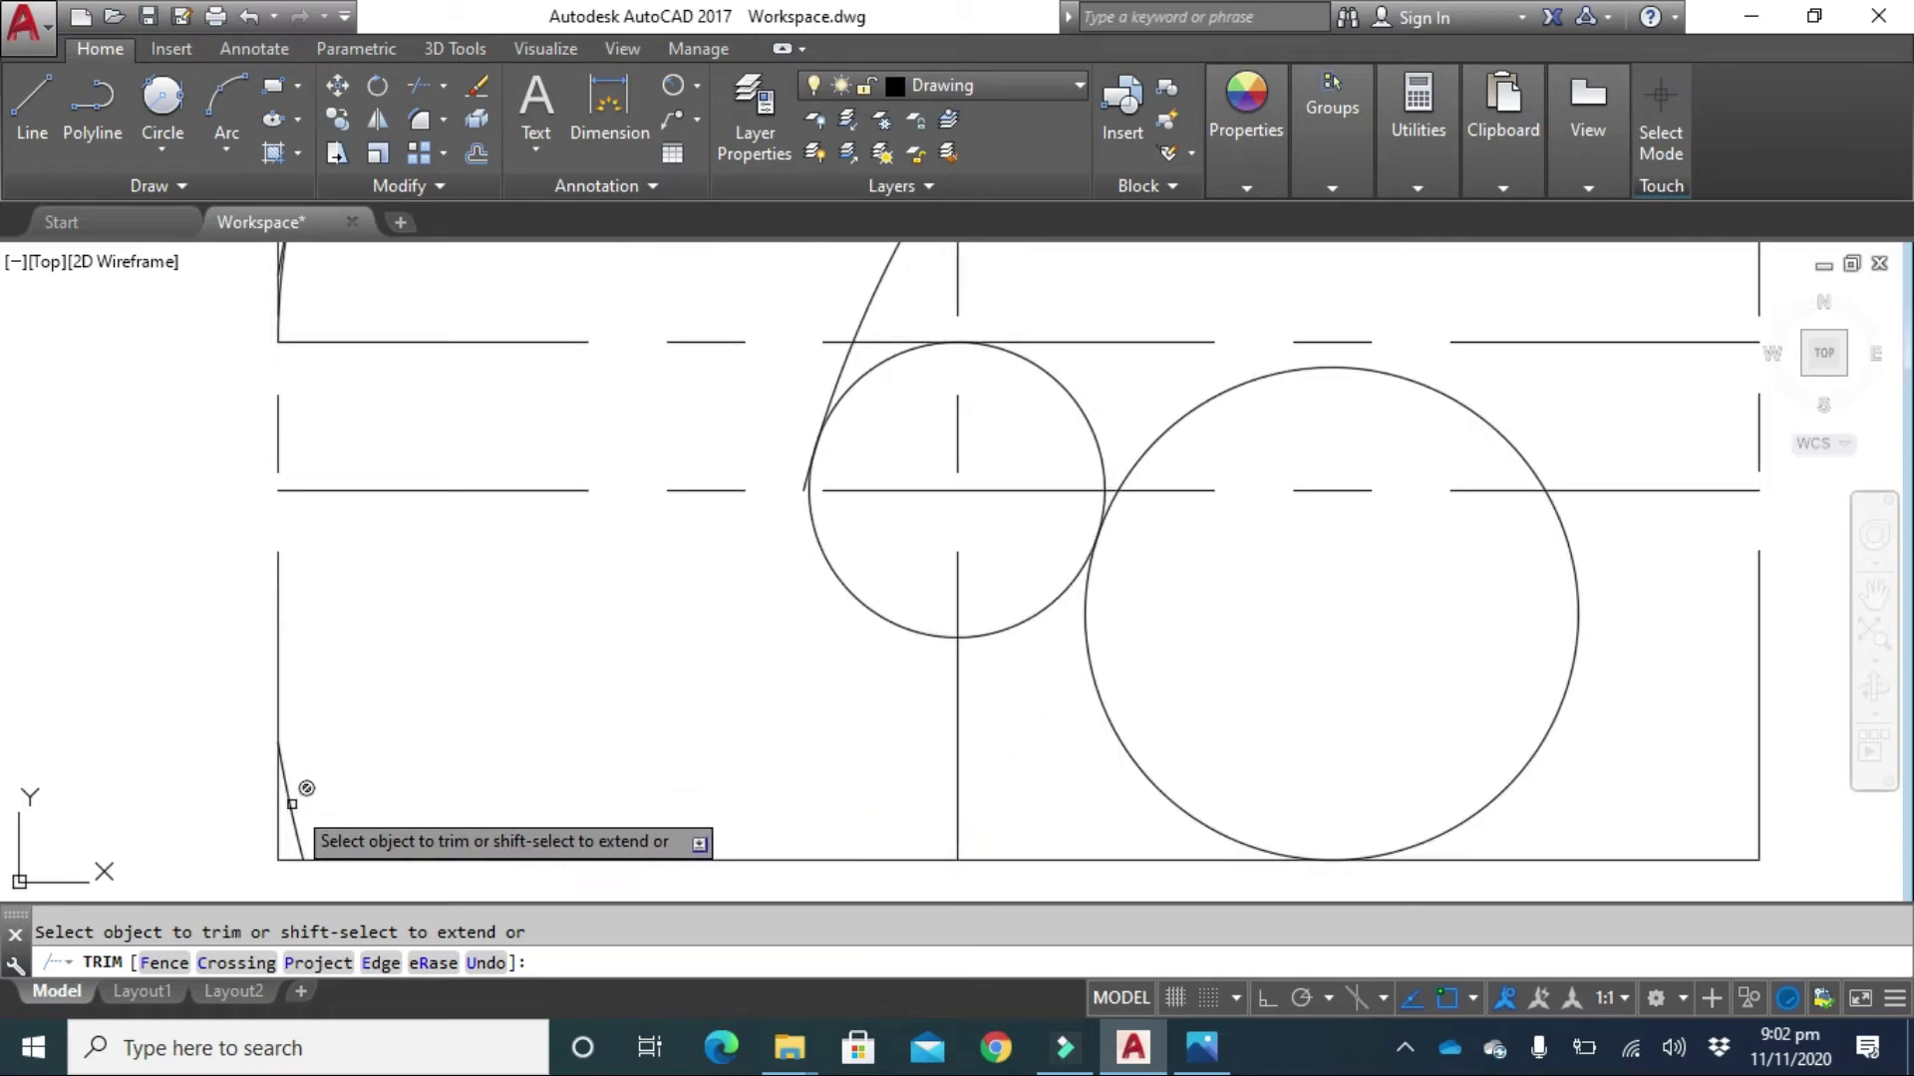
{"action": "scroll", "coordinate": [937, 628], "scroll_direction": "up", "scroll_amount": 4}
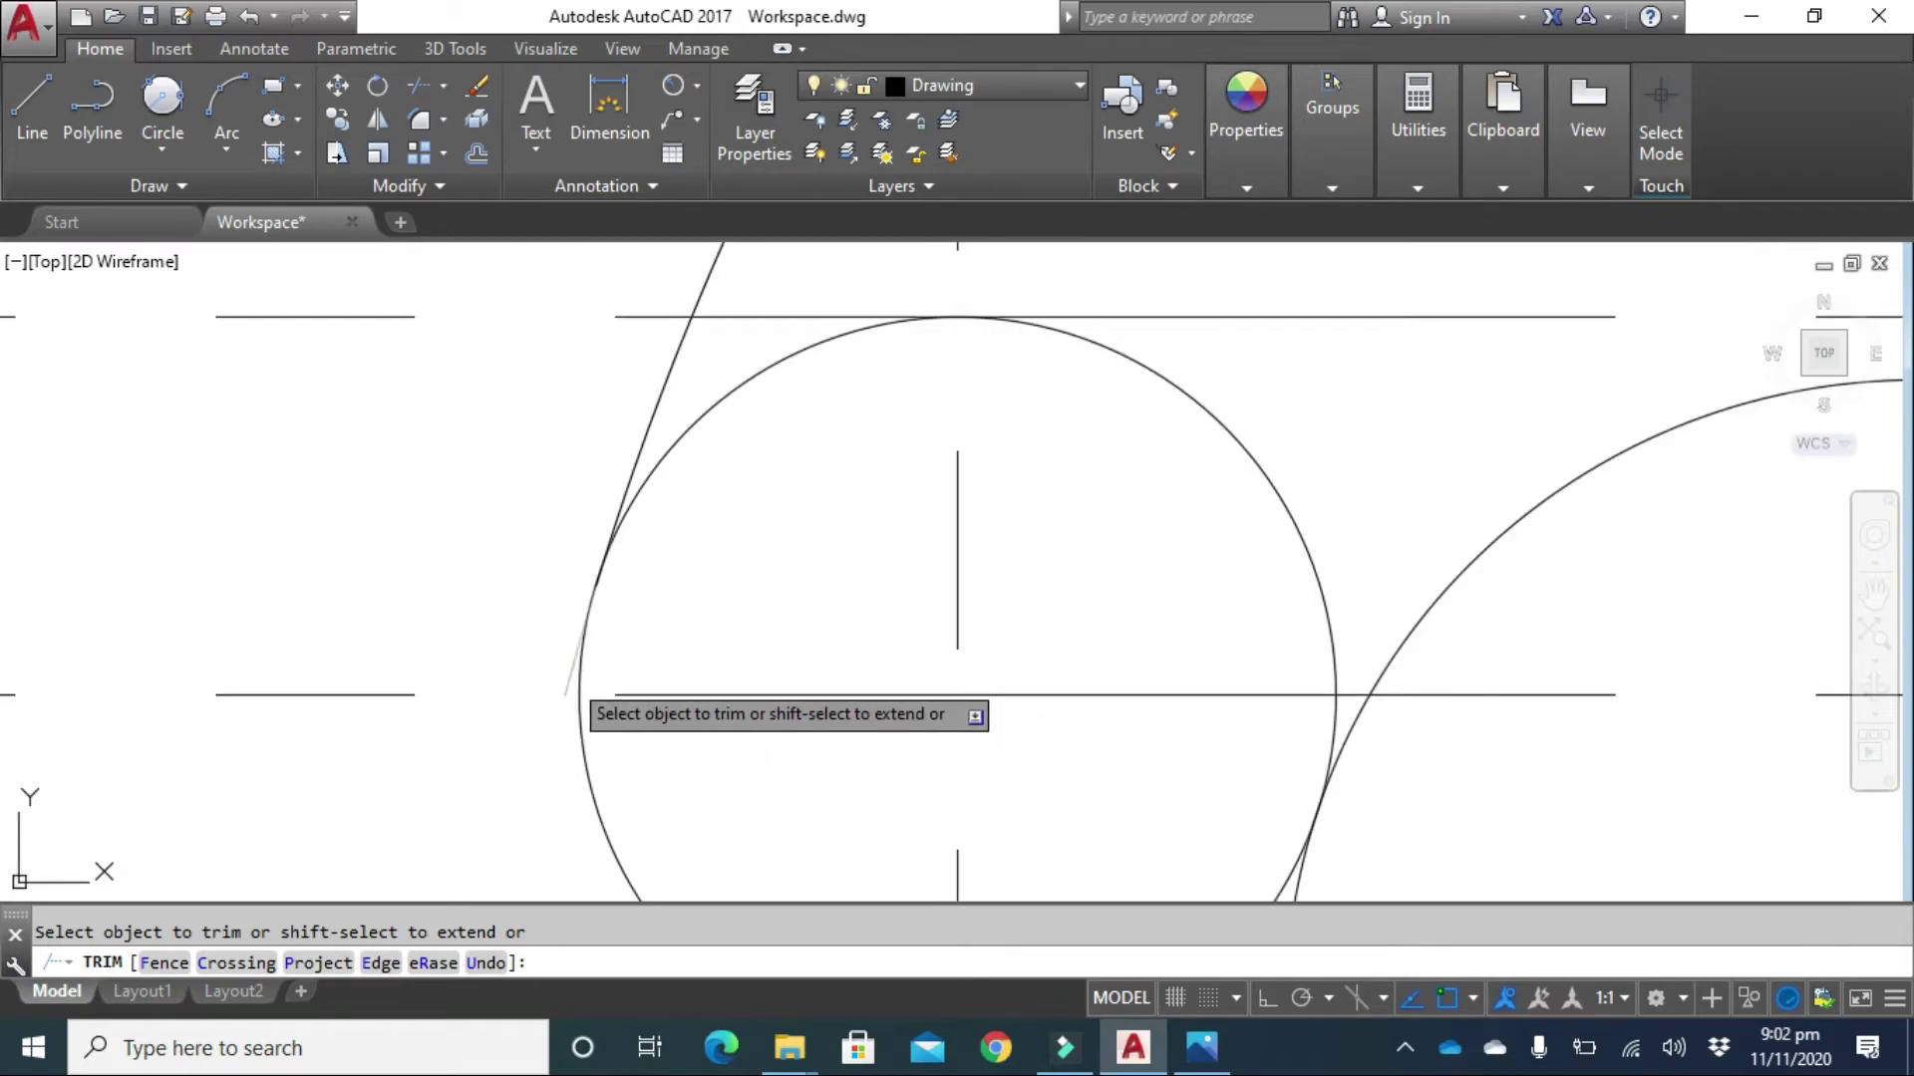
{"action": "scroll", "coordinate": [578, 687], "scroll_direction": "down", "scroll_amount": 4}
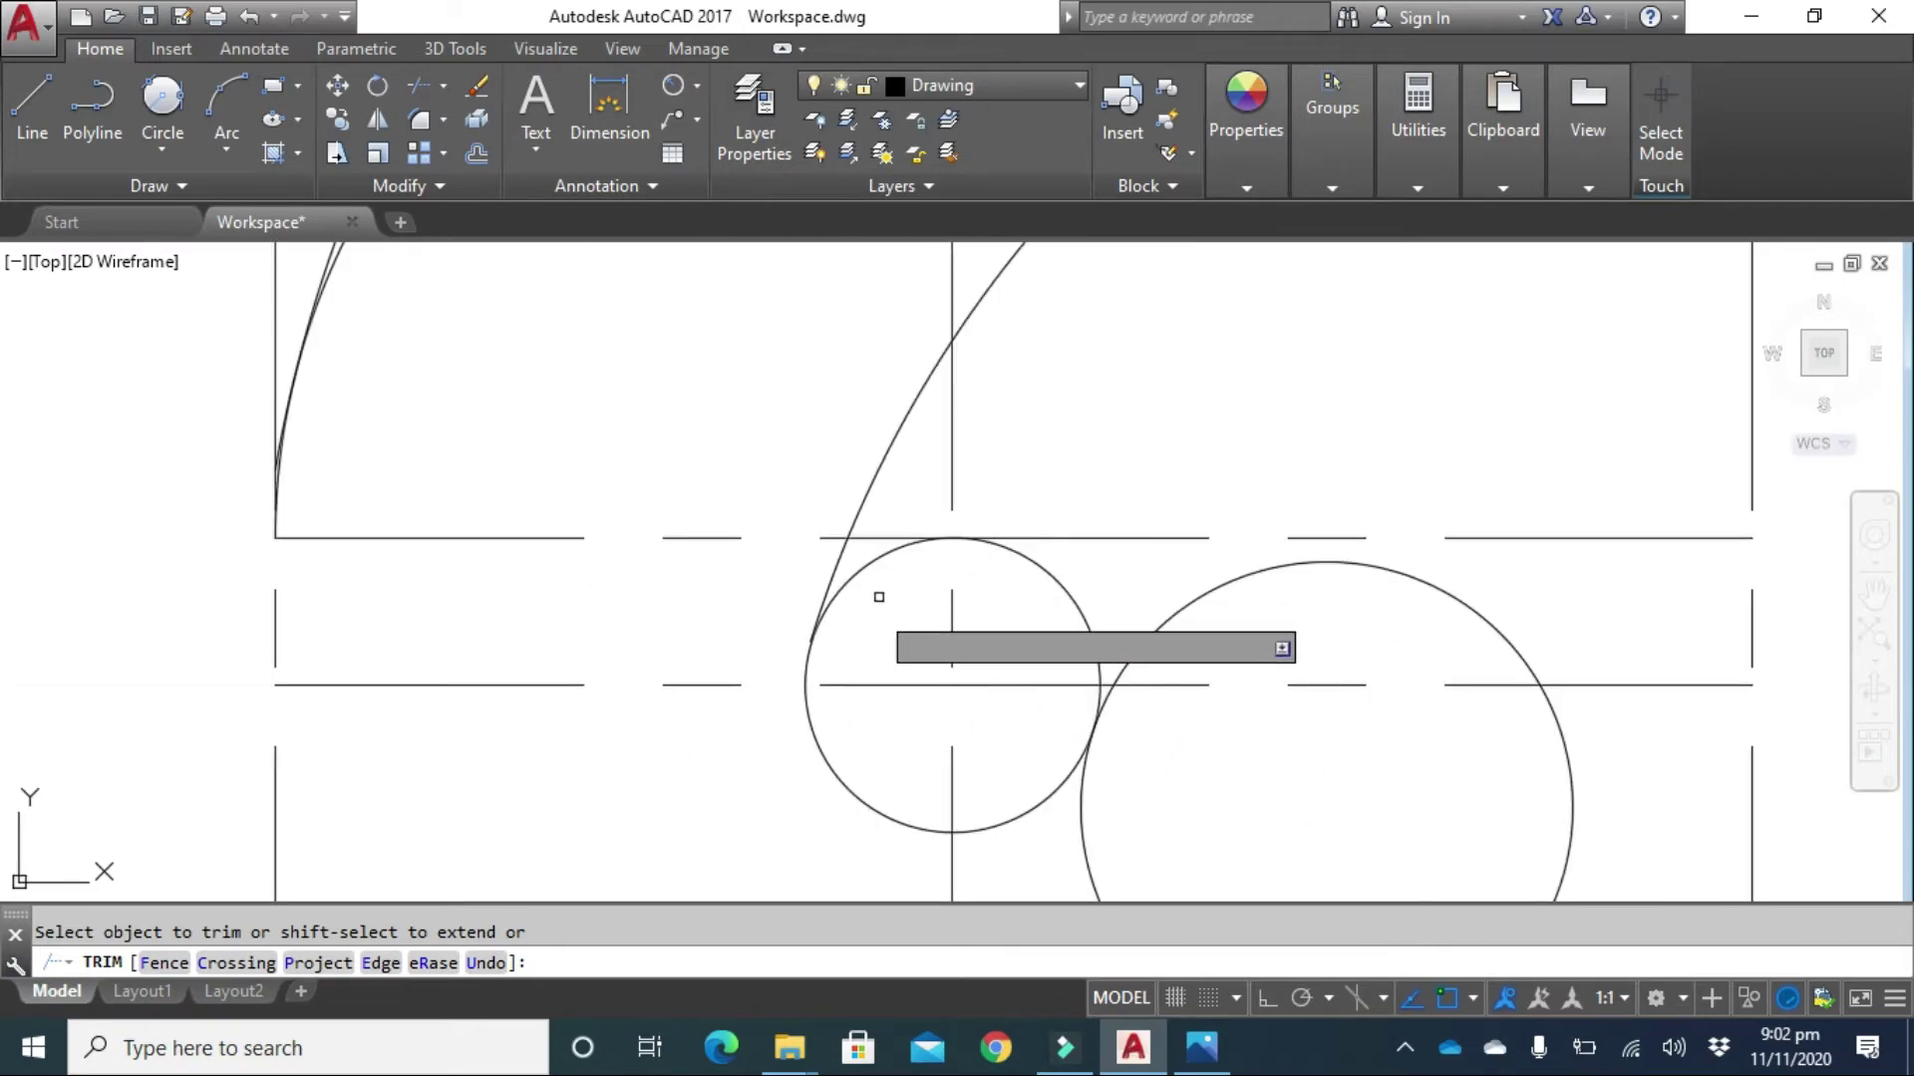
Trim the radius 12 circle to its lower arc between the radius 95 arc and the radius 20 circle.
{"action": "left_click", "coordinate": [1065, 582]}
{"action": "left_click", "coordinate": [872, 559]}
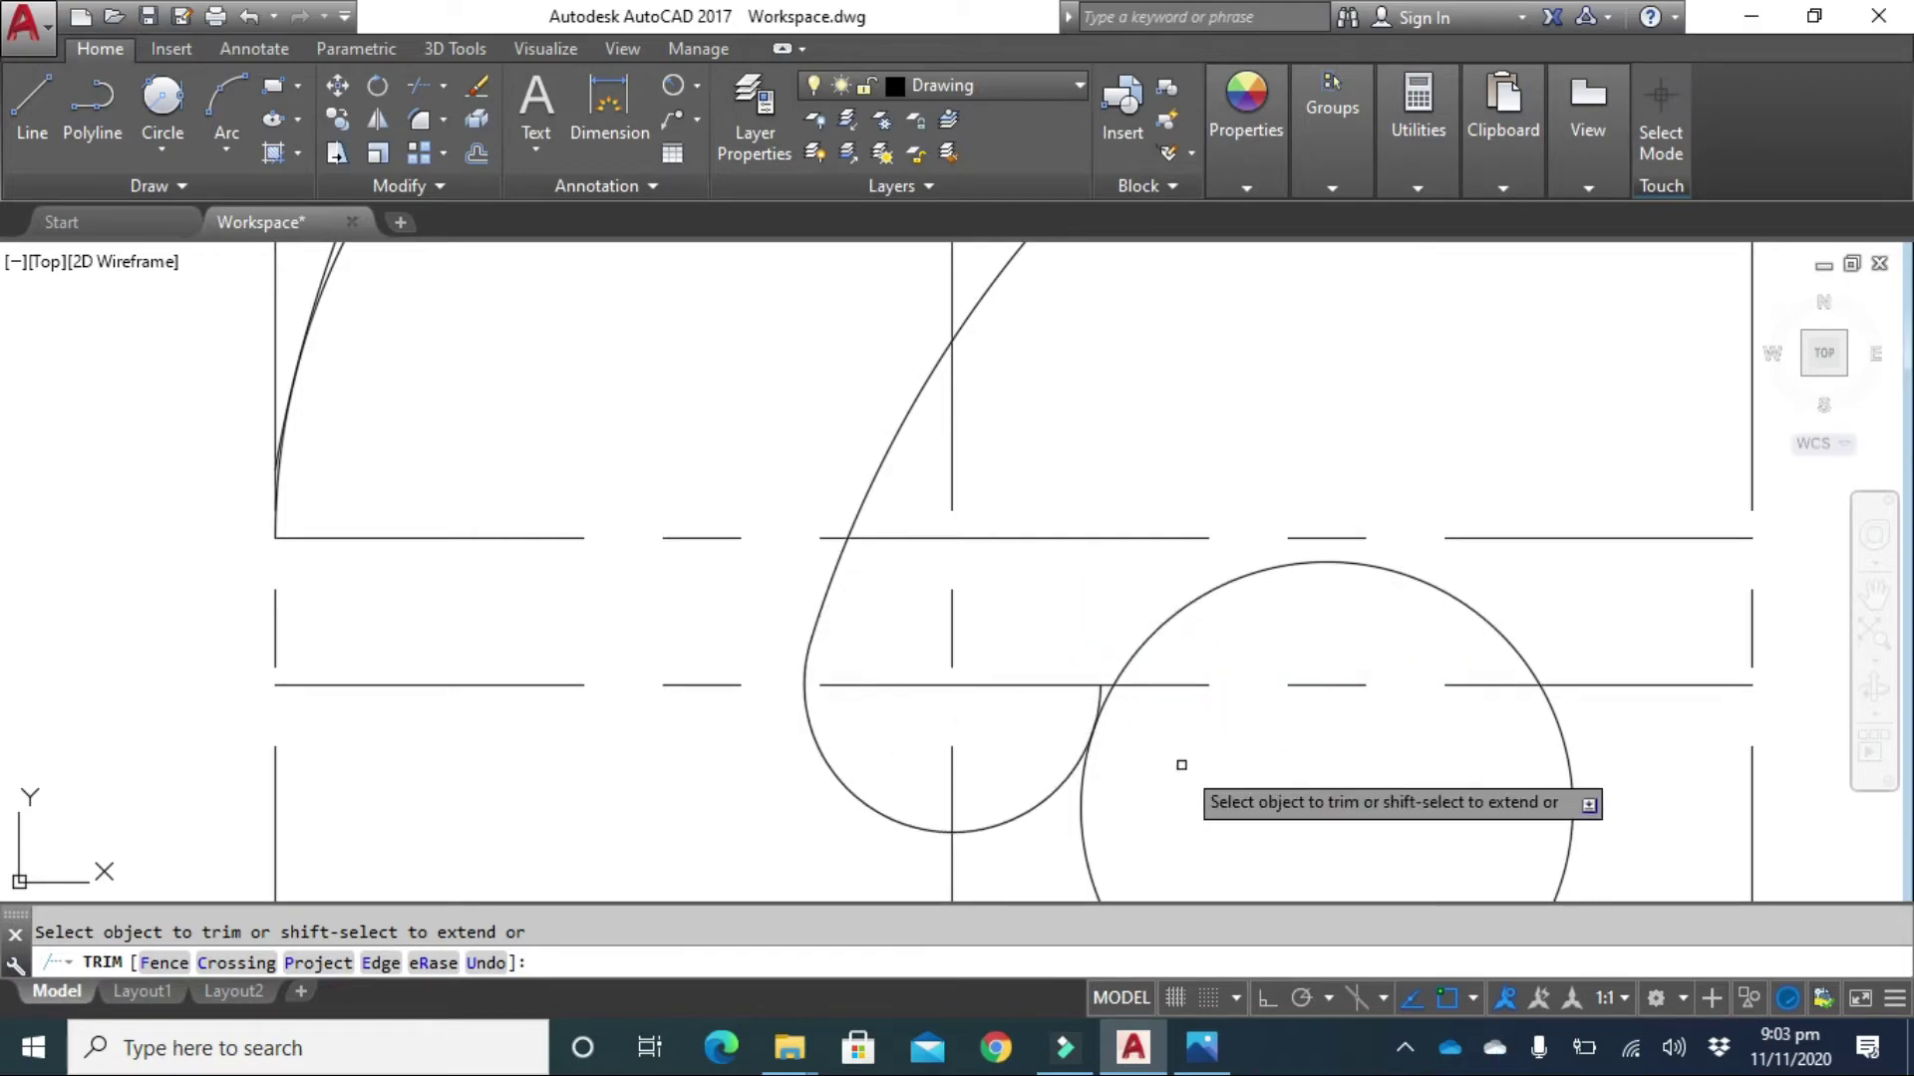
{"action": "scroll", "coordinate": [1300, 718], "scroll_direction": "down", "scroll_amount": 2}
{"action": "scroll", "coordinate": [1232, 759], "scroll_direction": "up", "scroll_amount": 4}
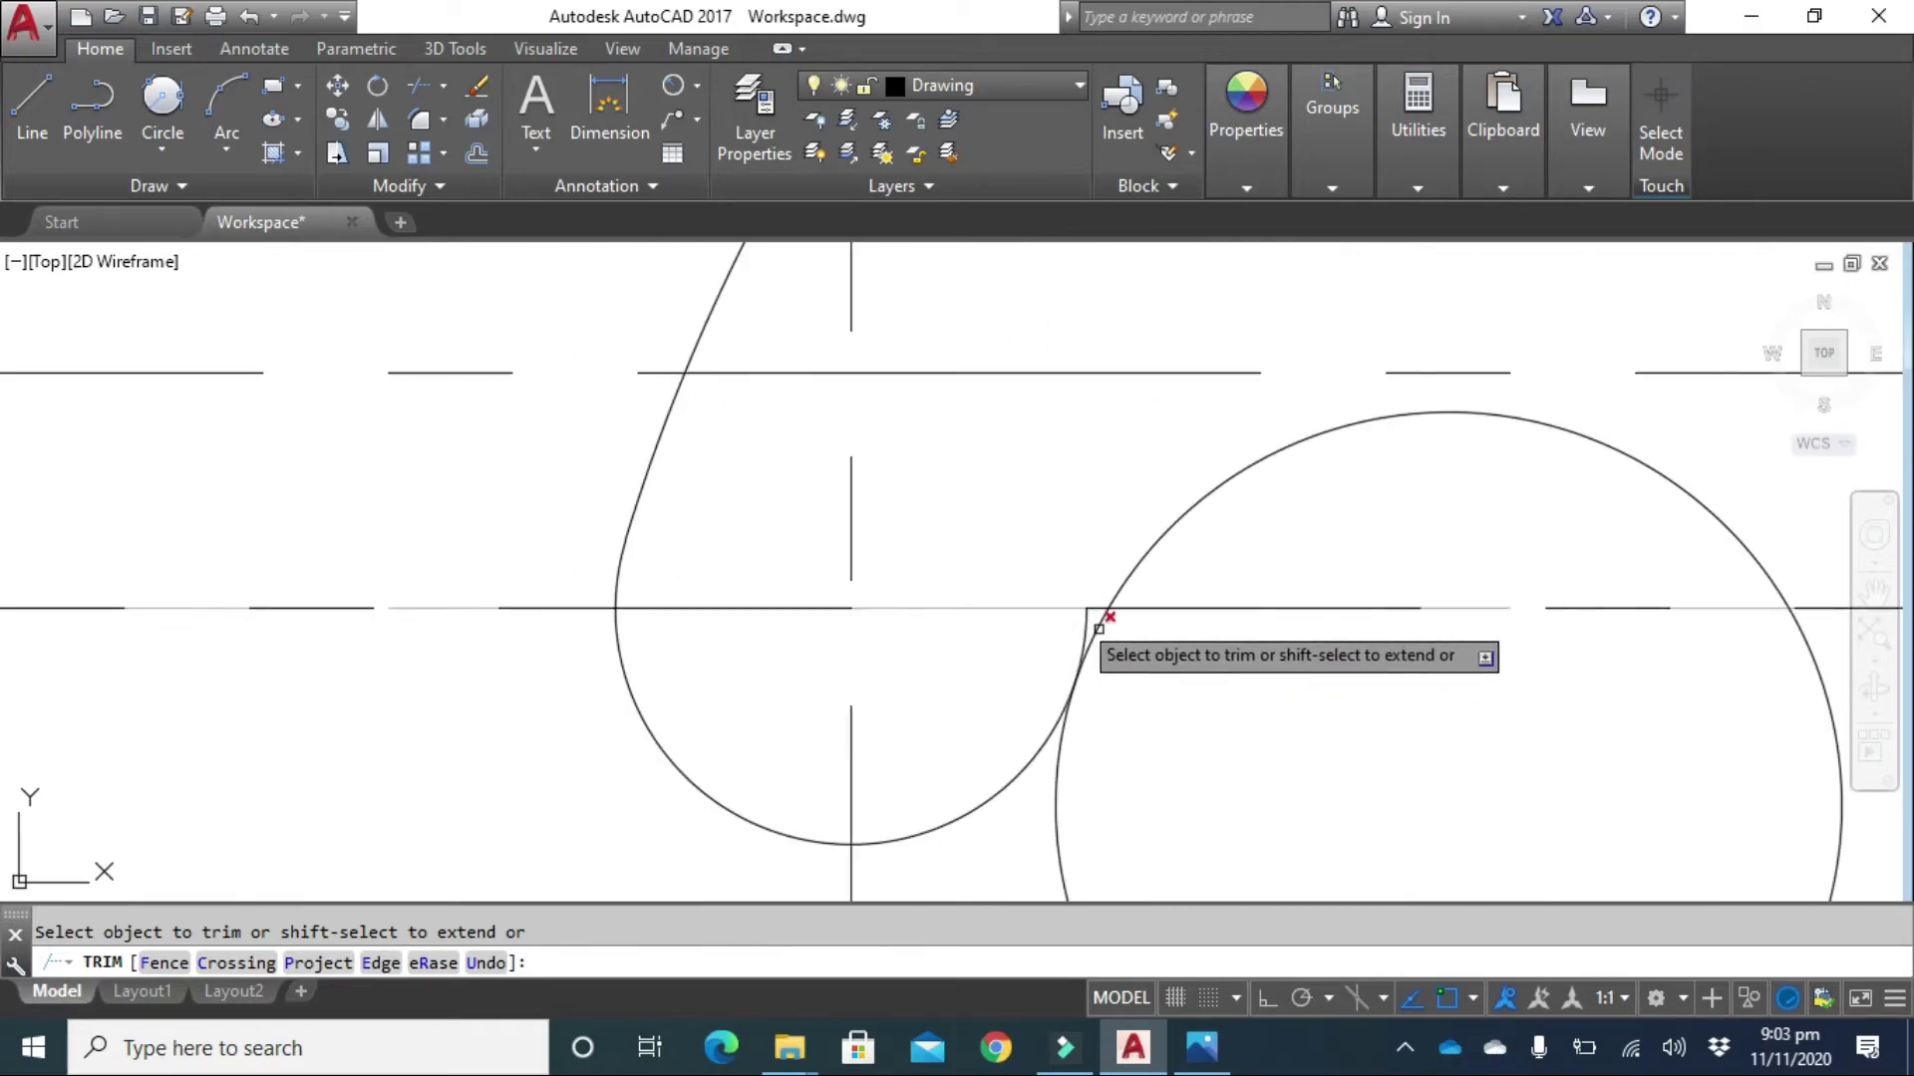
{"action": "left_click", "coordinate": [1088, 629]}
Trim away the lower-left part of the radius 20 circle between the radius 12 arc and the square's bottom edge.
{"action": "scroll", "coordinate": [1244, 761], "scroll_direction": "down", "scroll_amount": 2}
{"action": "middle_click_drag", "start_coordinate": [1244, 760], "coordinate": [1099, 484]}
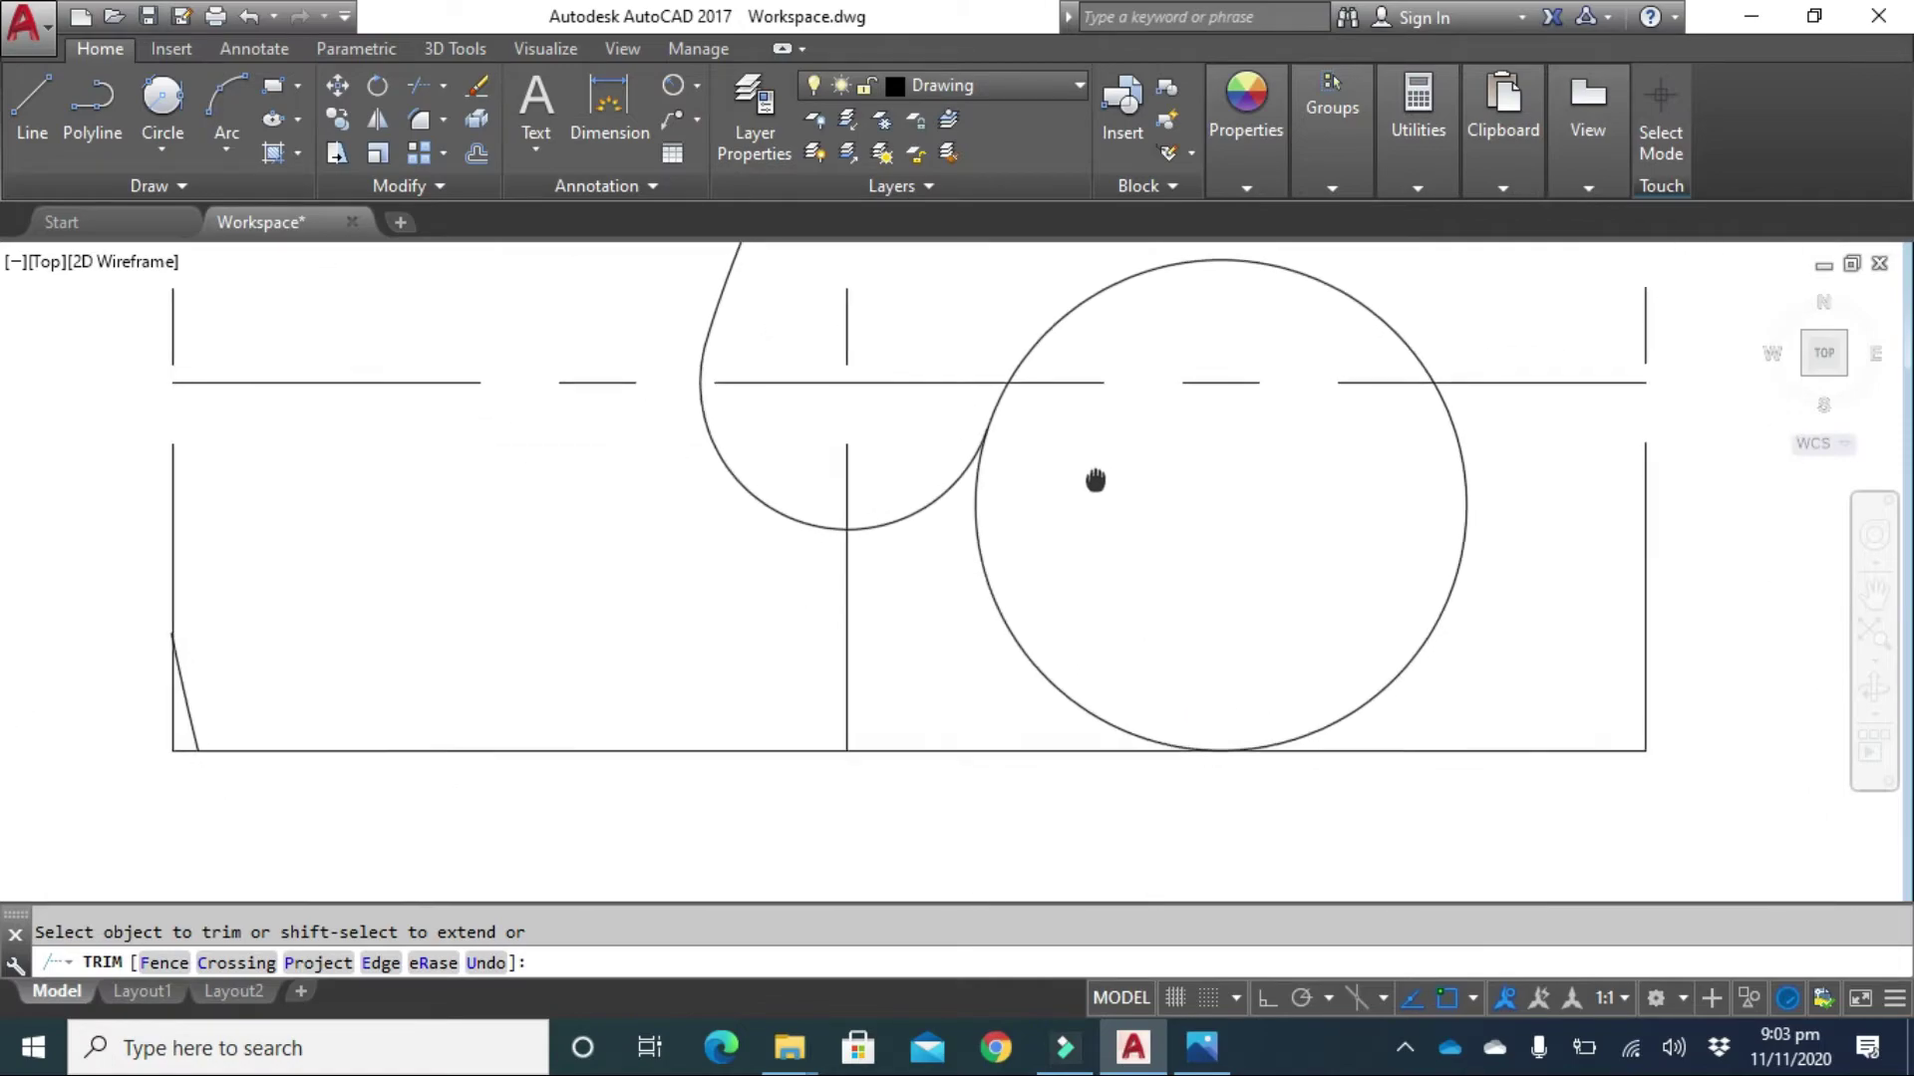
{"action": "scroll", "coordinate": [1271, 636], "scroll_direction": "down", "scroll_amount": 2}
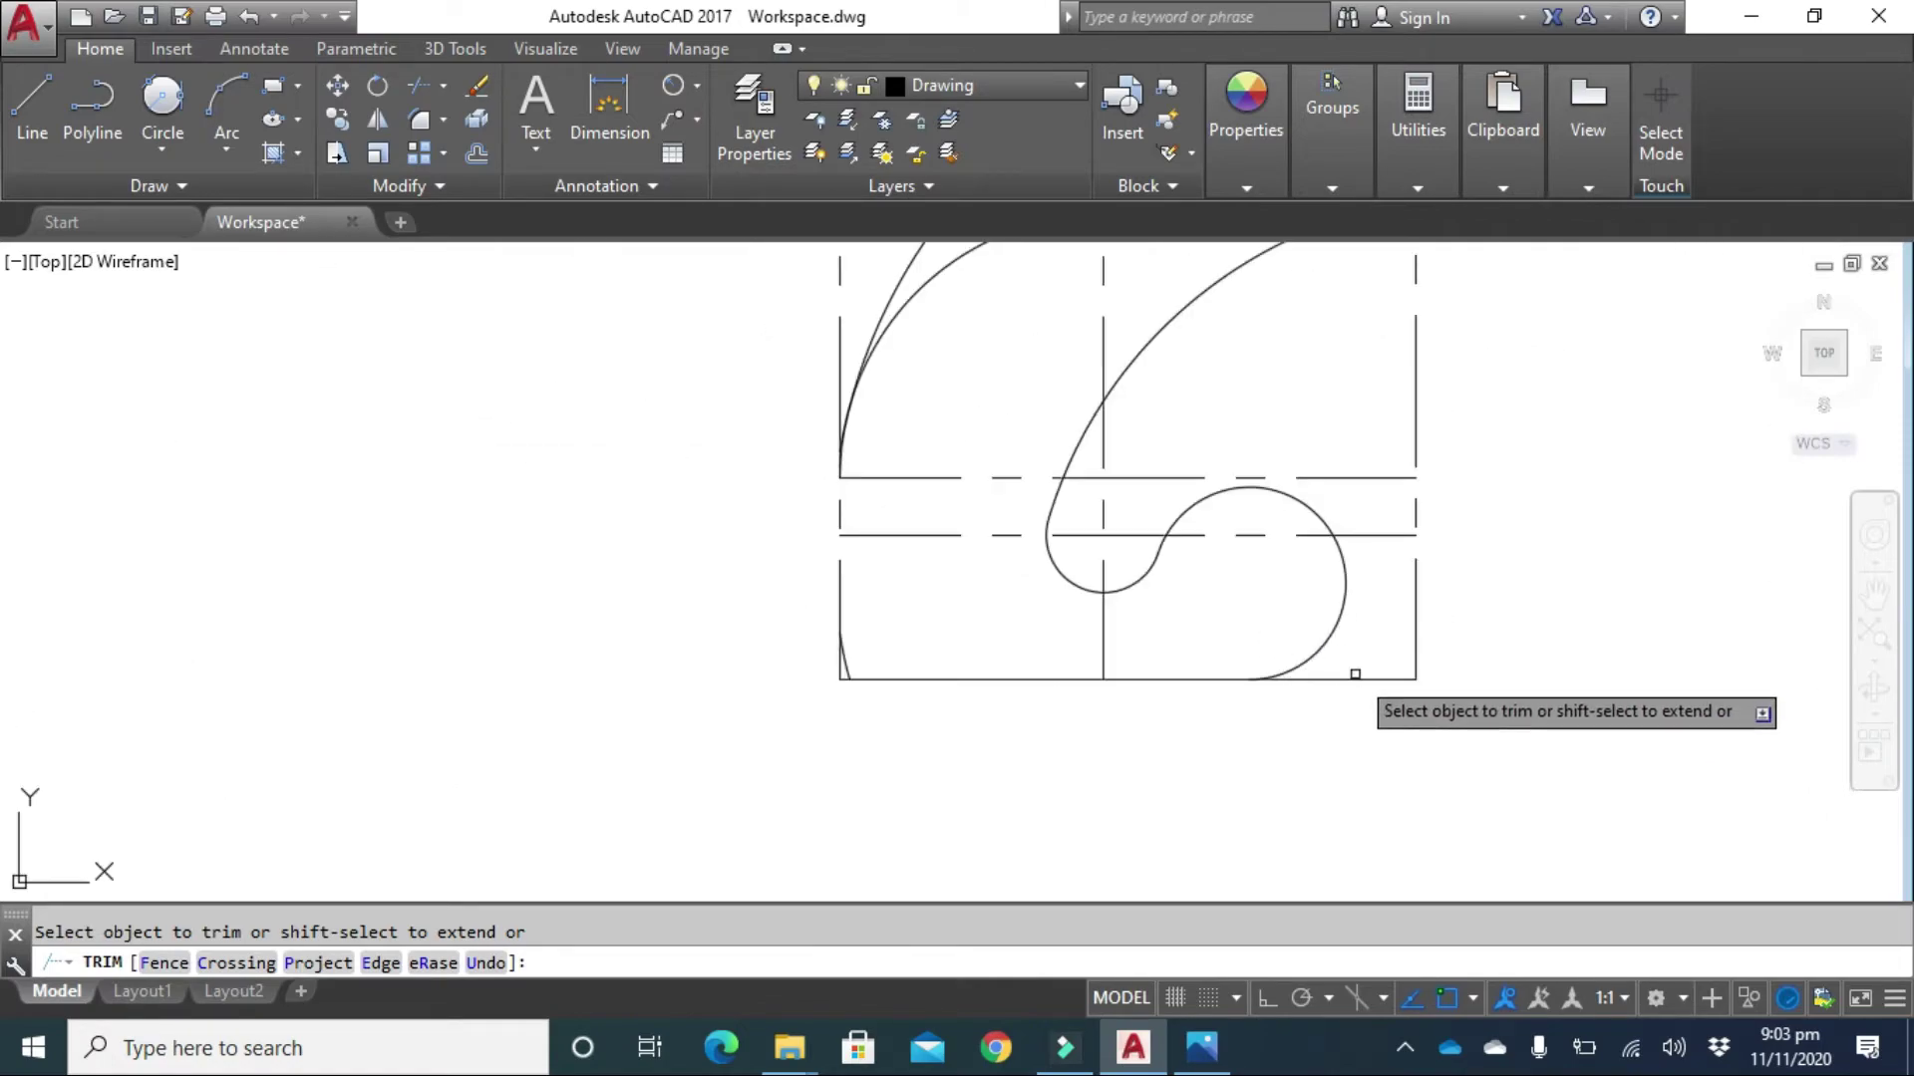
Trim off the upper part of the radius 55 arc beyond its tangency with the radius 112 arc.
{"action": "scroll", "coordinate": [1198, 527], "scroll_direction": "down", "scroll_amount": 2}
{"action": "middle_click_drag", "start_coordinate": [1216, 410], "coordinate": [1055, 572]}
{"action": "scroll", "coordinate": [942, 581], "scroll_direction": "up", "scroll_amount": 4}
{"action": "left_click", "coordinate": [946, 370]}
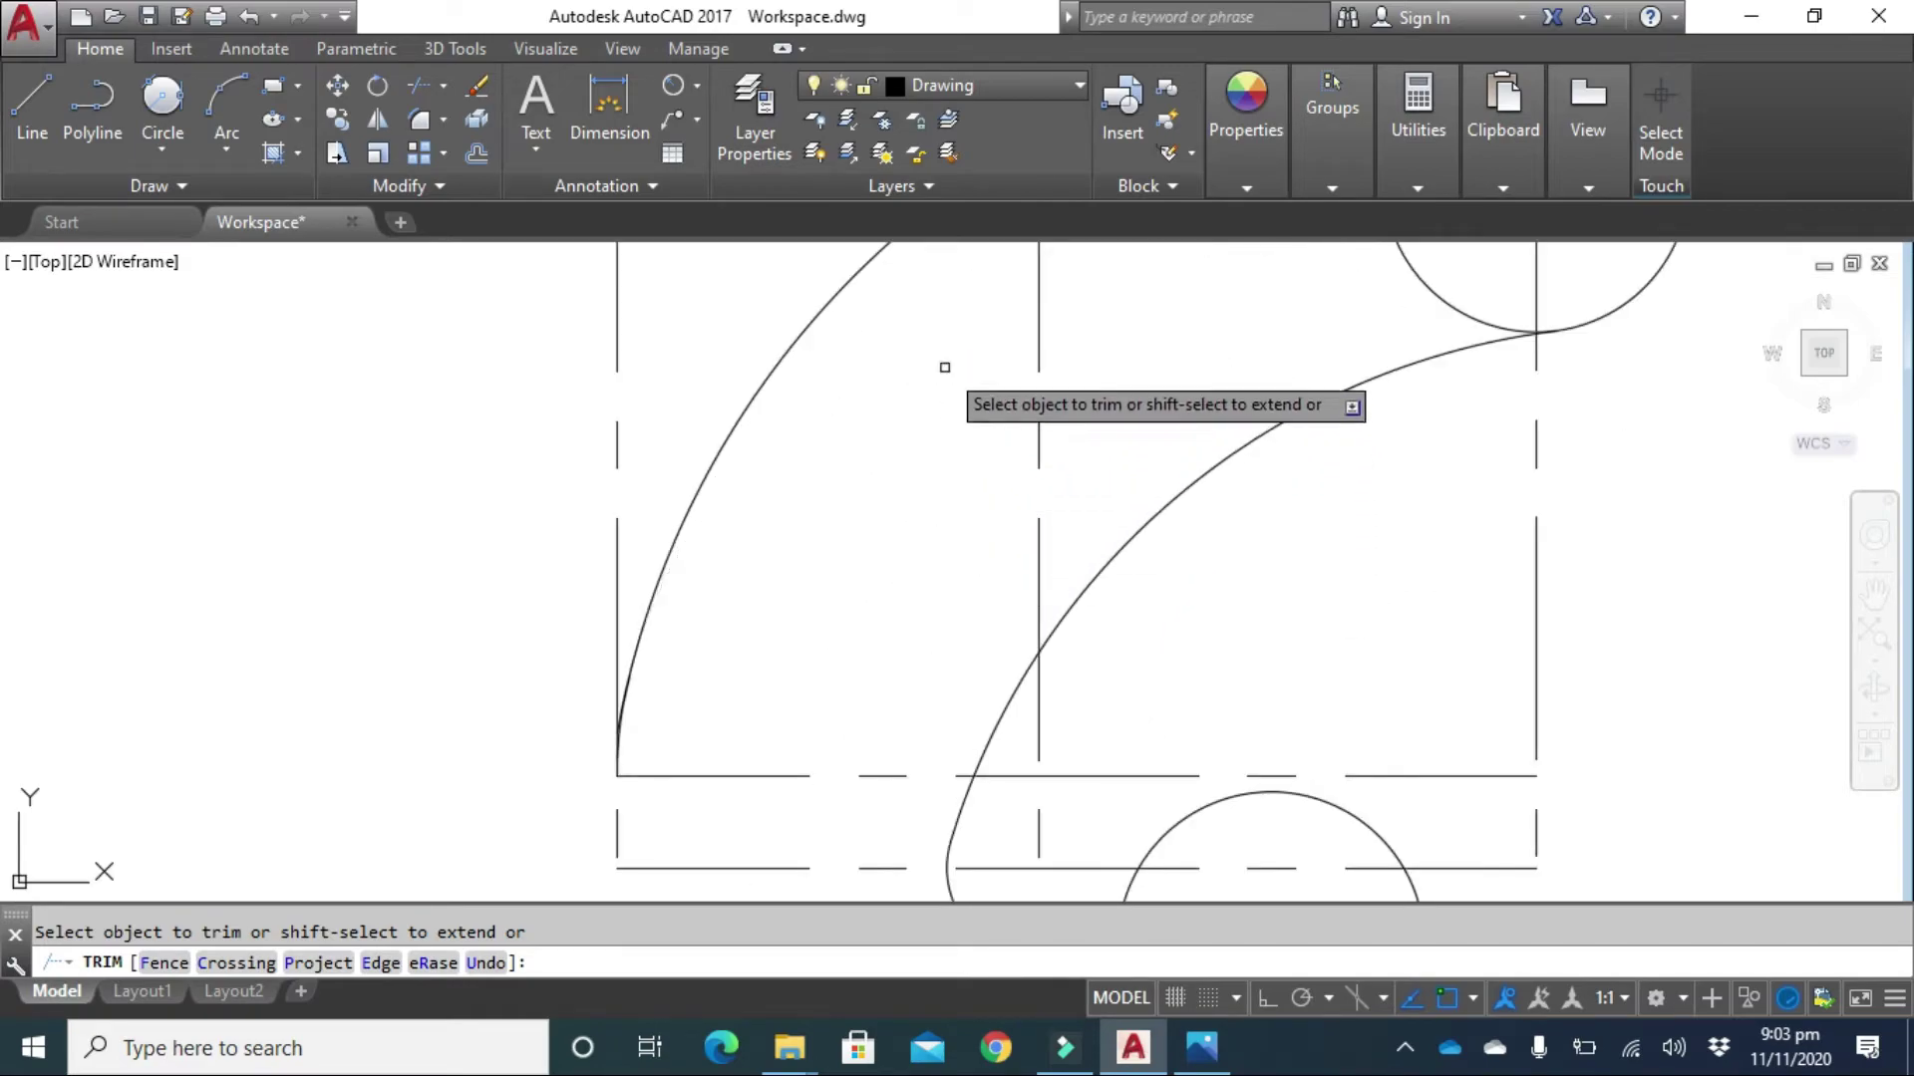
Trim away the left half of the upper-right corner circle between the radius 112 and radius 95 arcs.
{"action": "mouse_move", "coordinate": [1098, 393]}
{"action": "middle_mouse_down"}
{"action": "mouse_move", "coordinate": [981, 515]}
{"action": "mouse_move", "coordinate": [688, 697]}
{"action": "middle_mouse_up"}
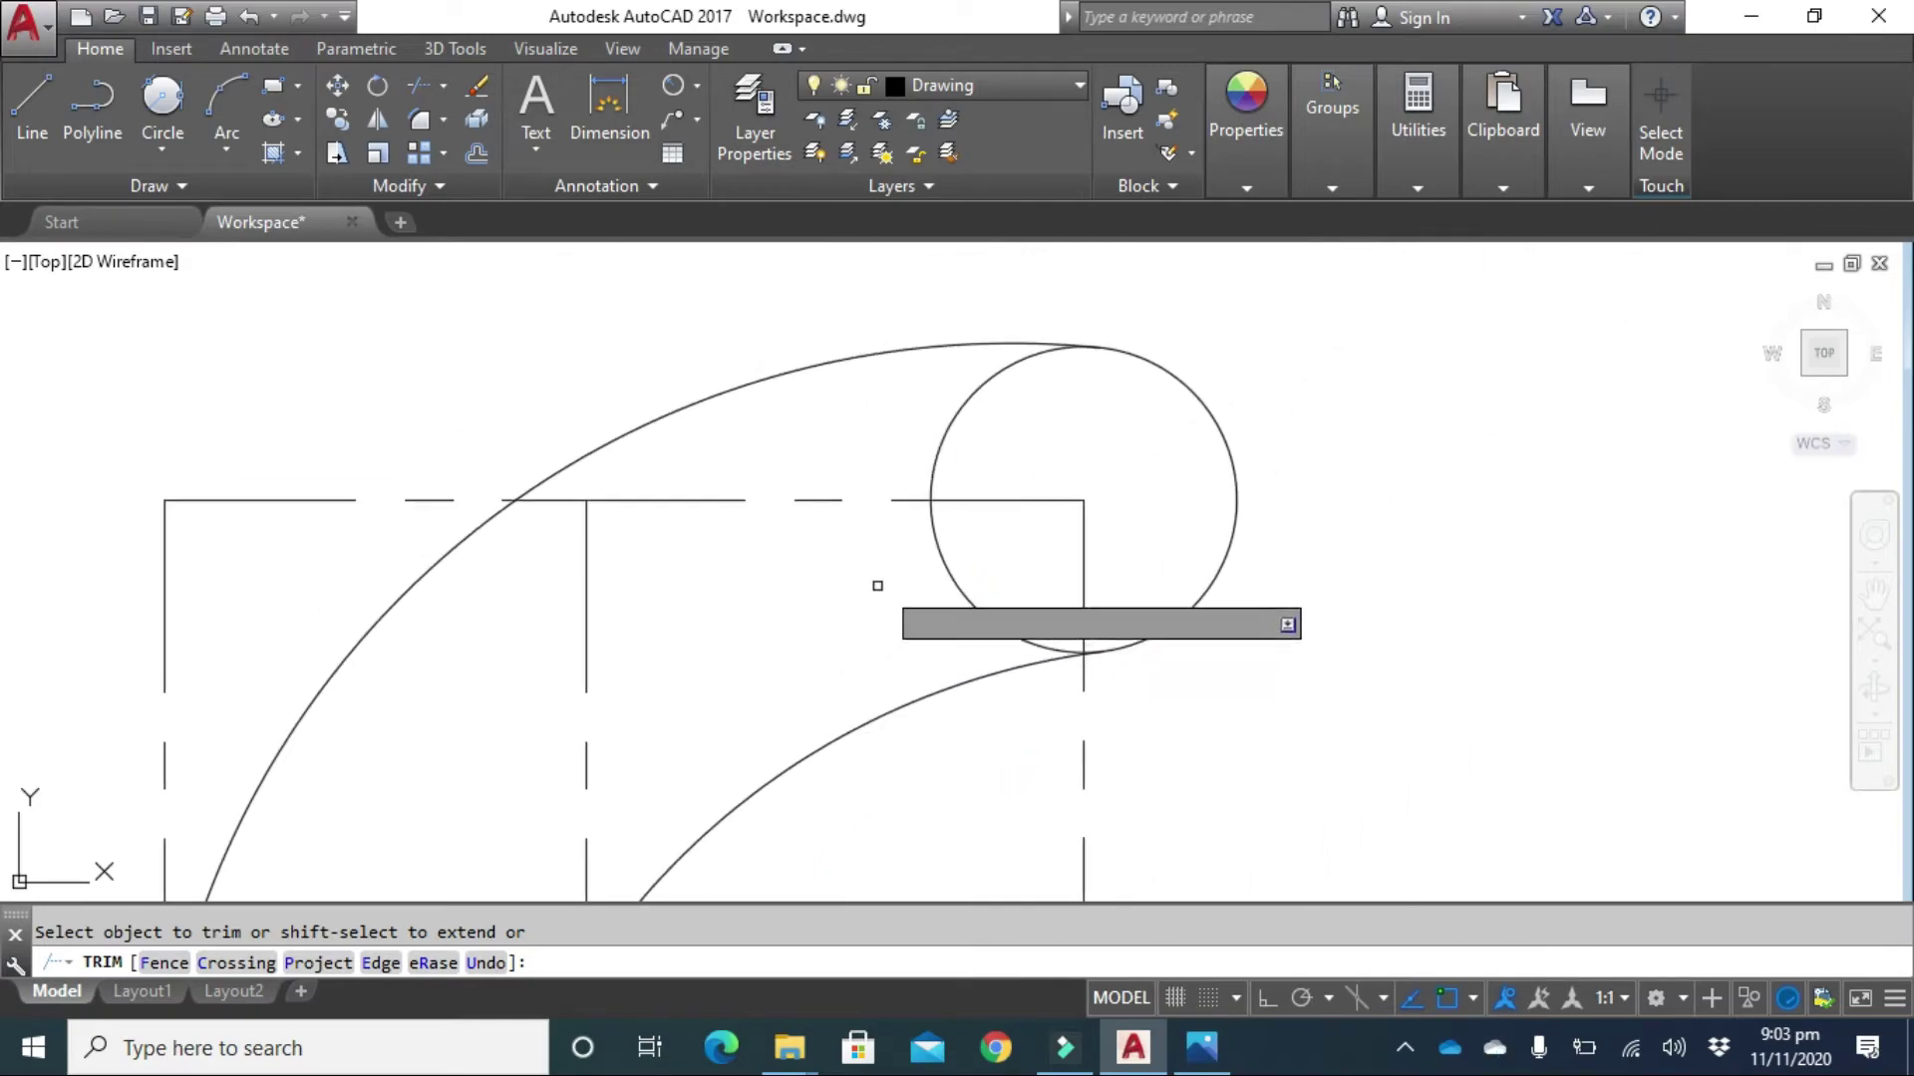
{"action": "left_click", "coordinate": [943, 557]}
{"action": "left_click", "coordinate": [961, 410]}
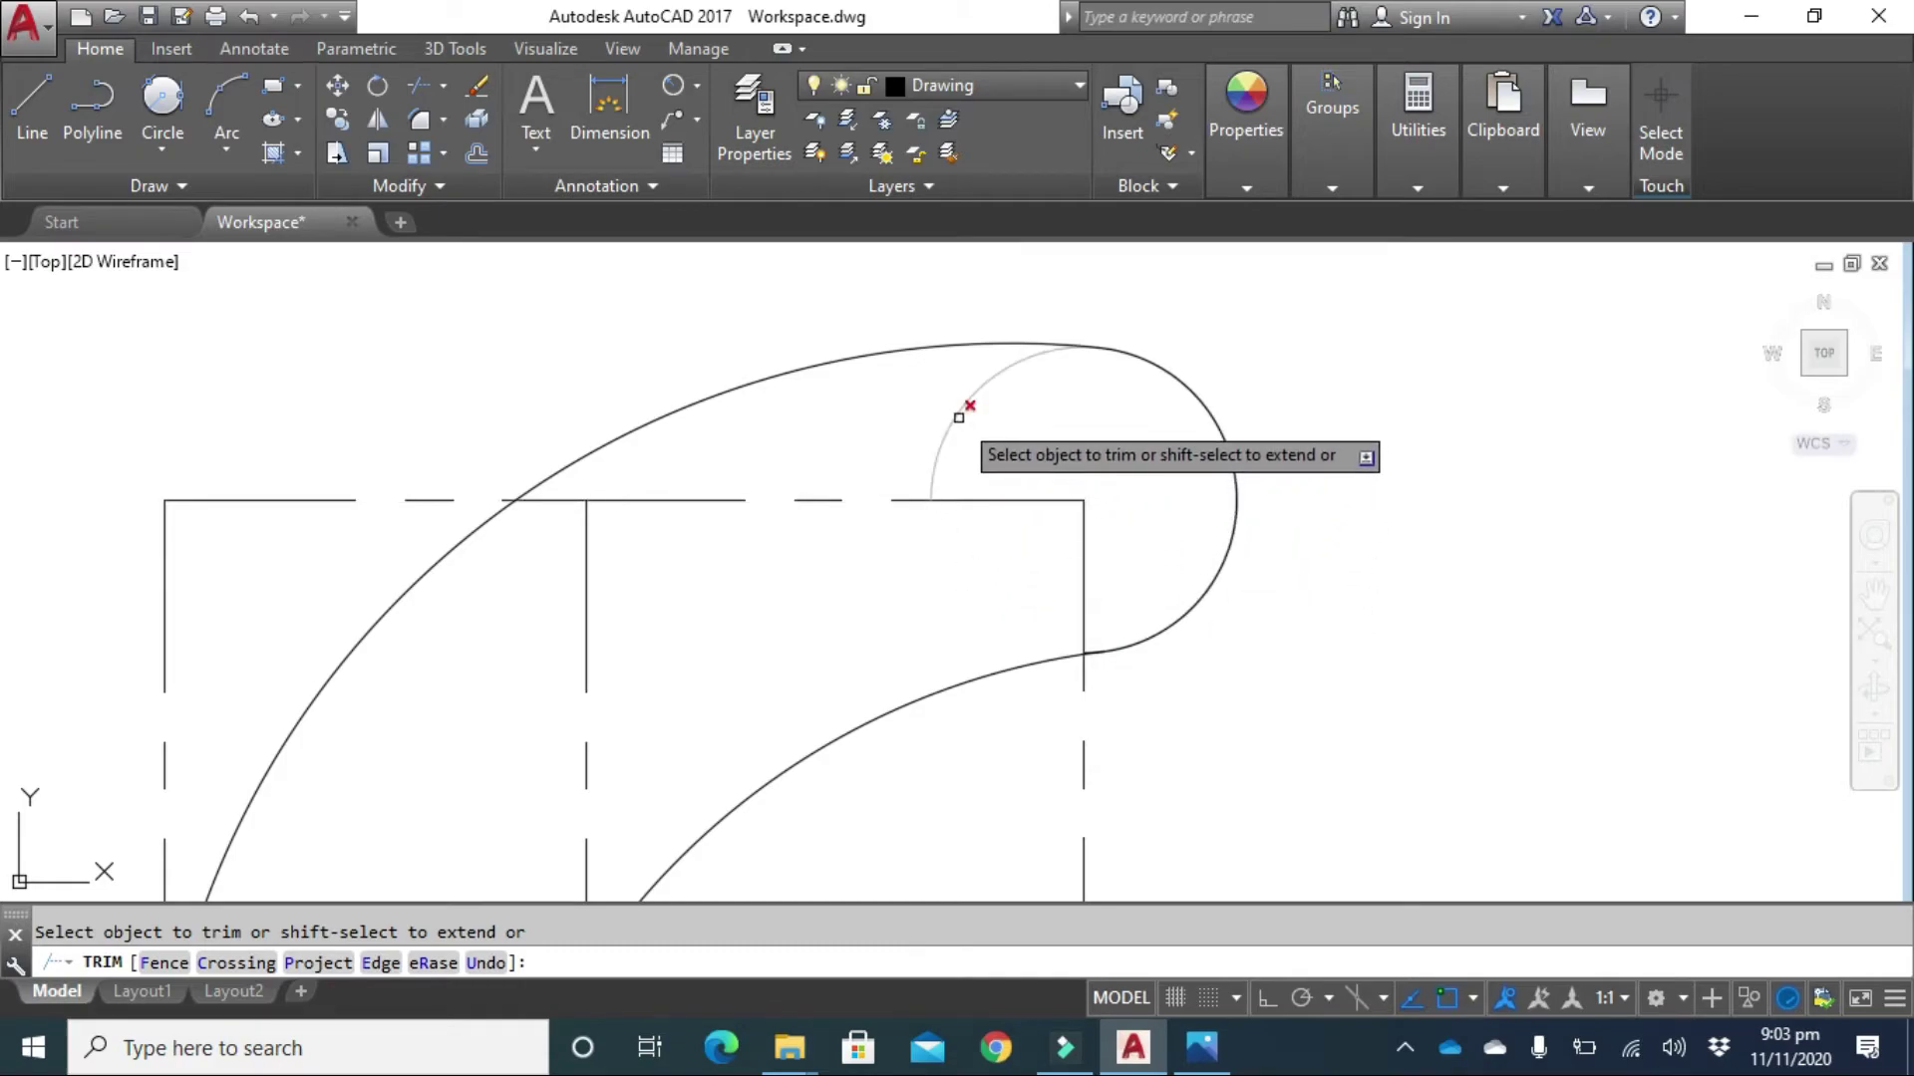
Trim off the lower end of the radius 112 arc beyond its tangency with the radius 55 arc near the square's left edge.
{"action": "scroll", "coordinate": [798, 684], "scroll_direction": "down", "scroll_amount": 4}
{"action": "middle_click_drag", "start_coordinate": [799, 684], "coordinate": [1102, 446]}
{"action": "scroll", "coordinate": [923, 512], "scroll_direction": "up", "scroll_amount": 5}
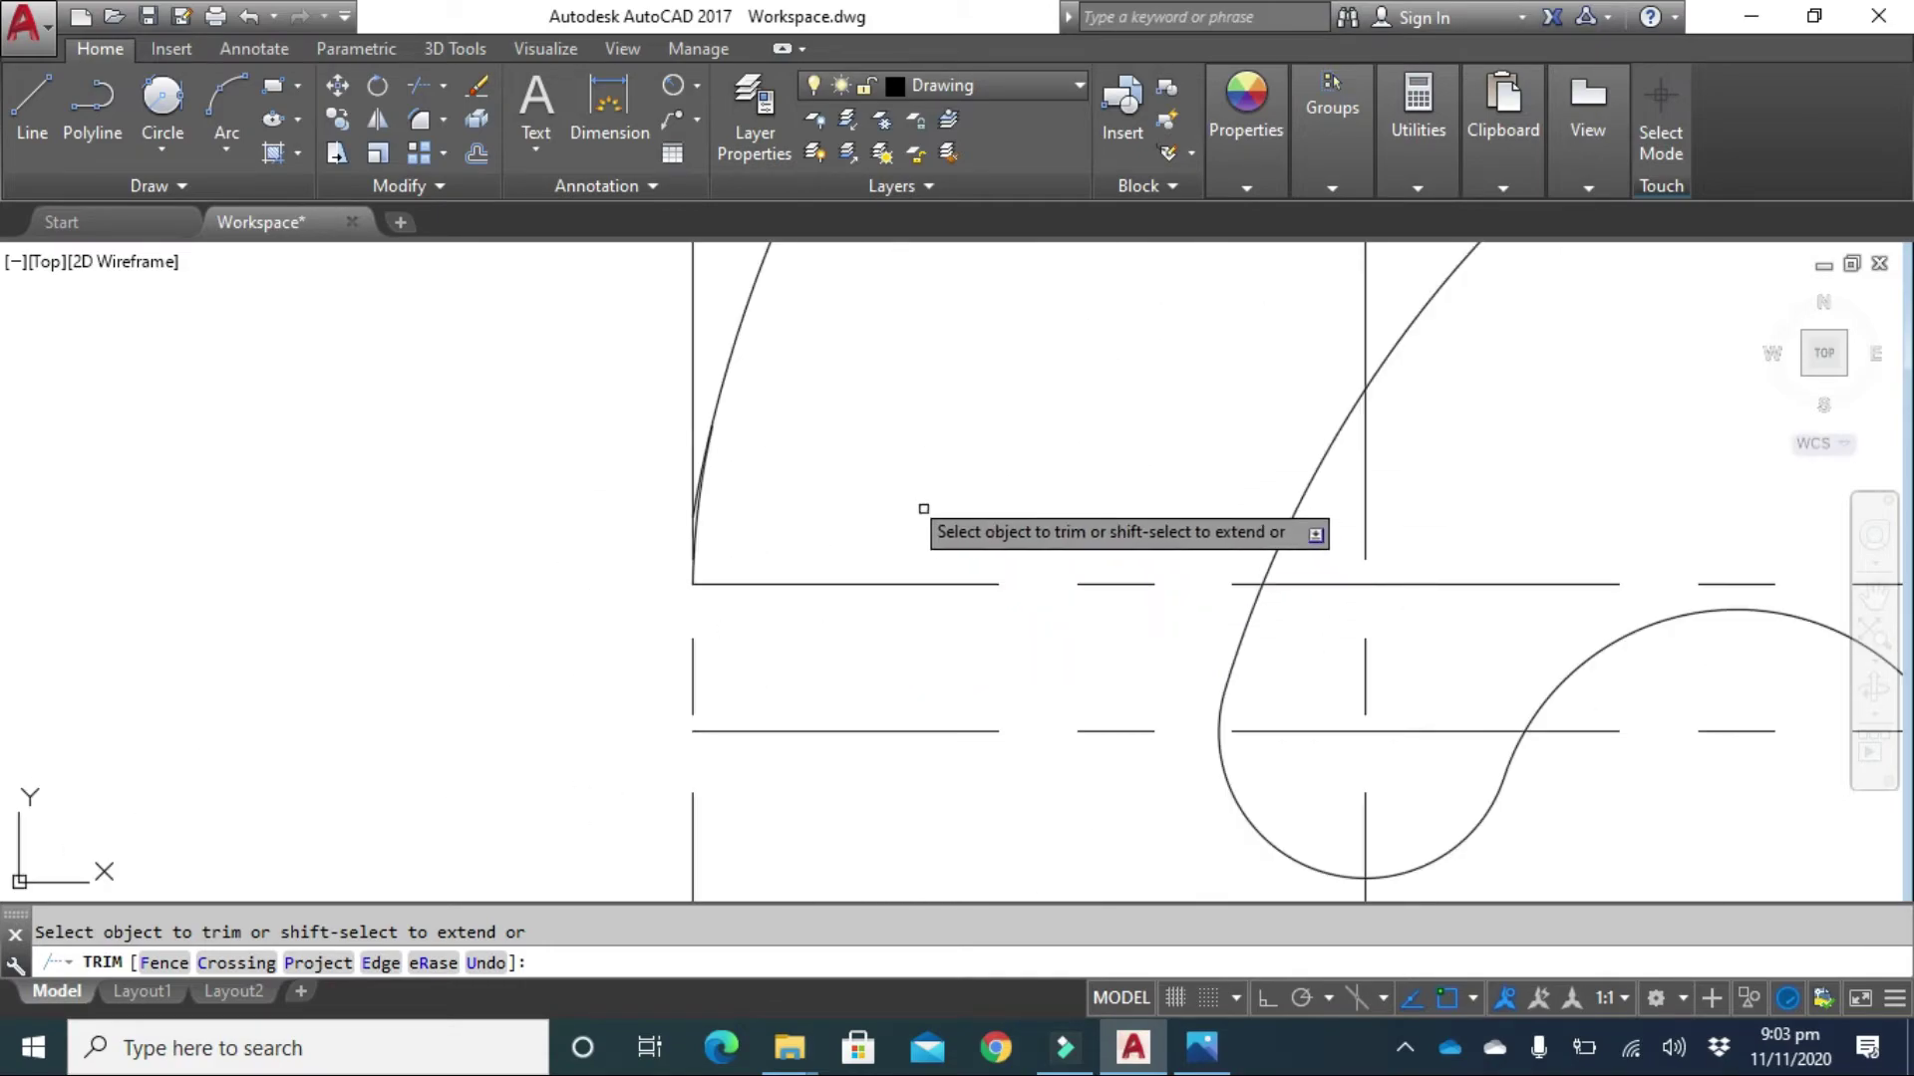
{"action": "scroll", "coordinate": [409, 643], "scroll_direction": "up", "scroll_amount": 2}
{"action": "scroll", "coordinate": [384, 678], "scroll_direction": "up", "scroll_amount": 2}
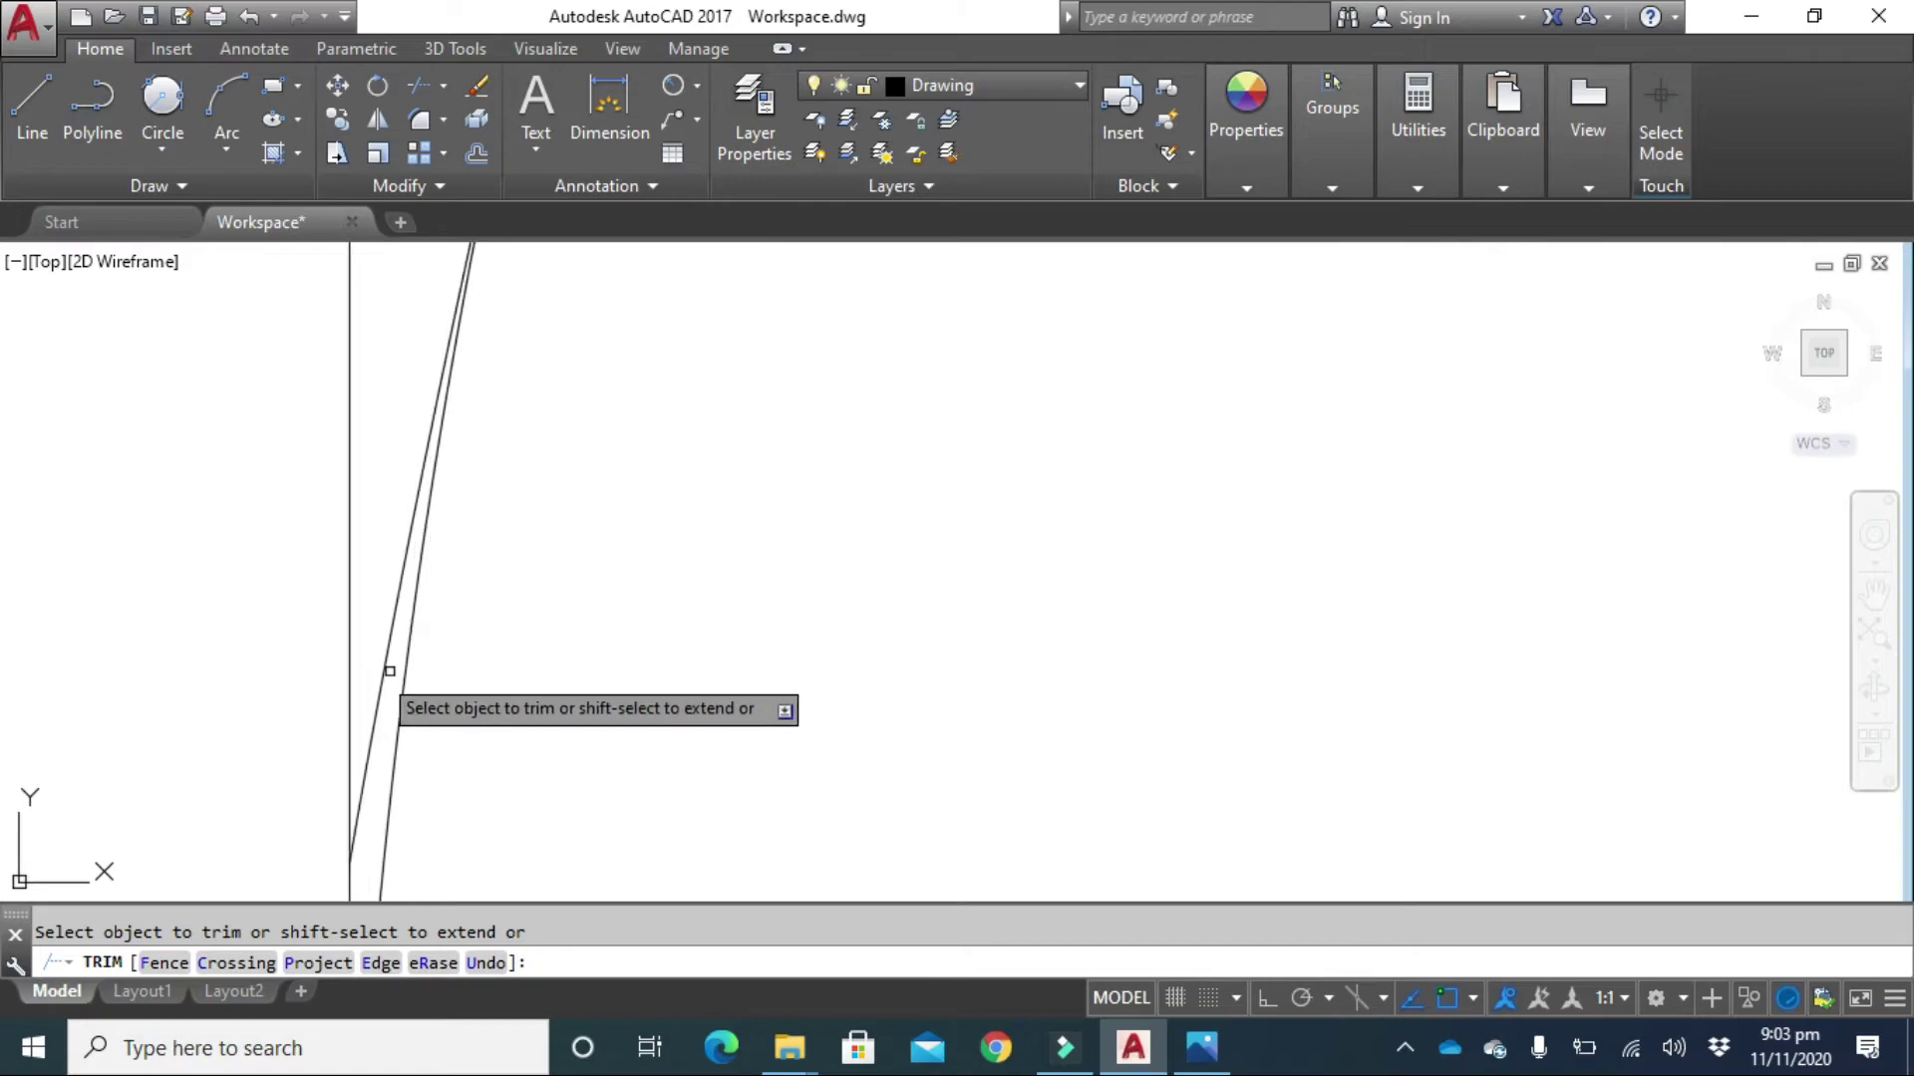
{"action": "scroll", "coordinate": [1046, 643], "scroll_direction": "down", "scroll_amount": 4}
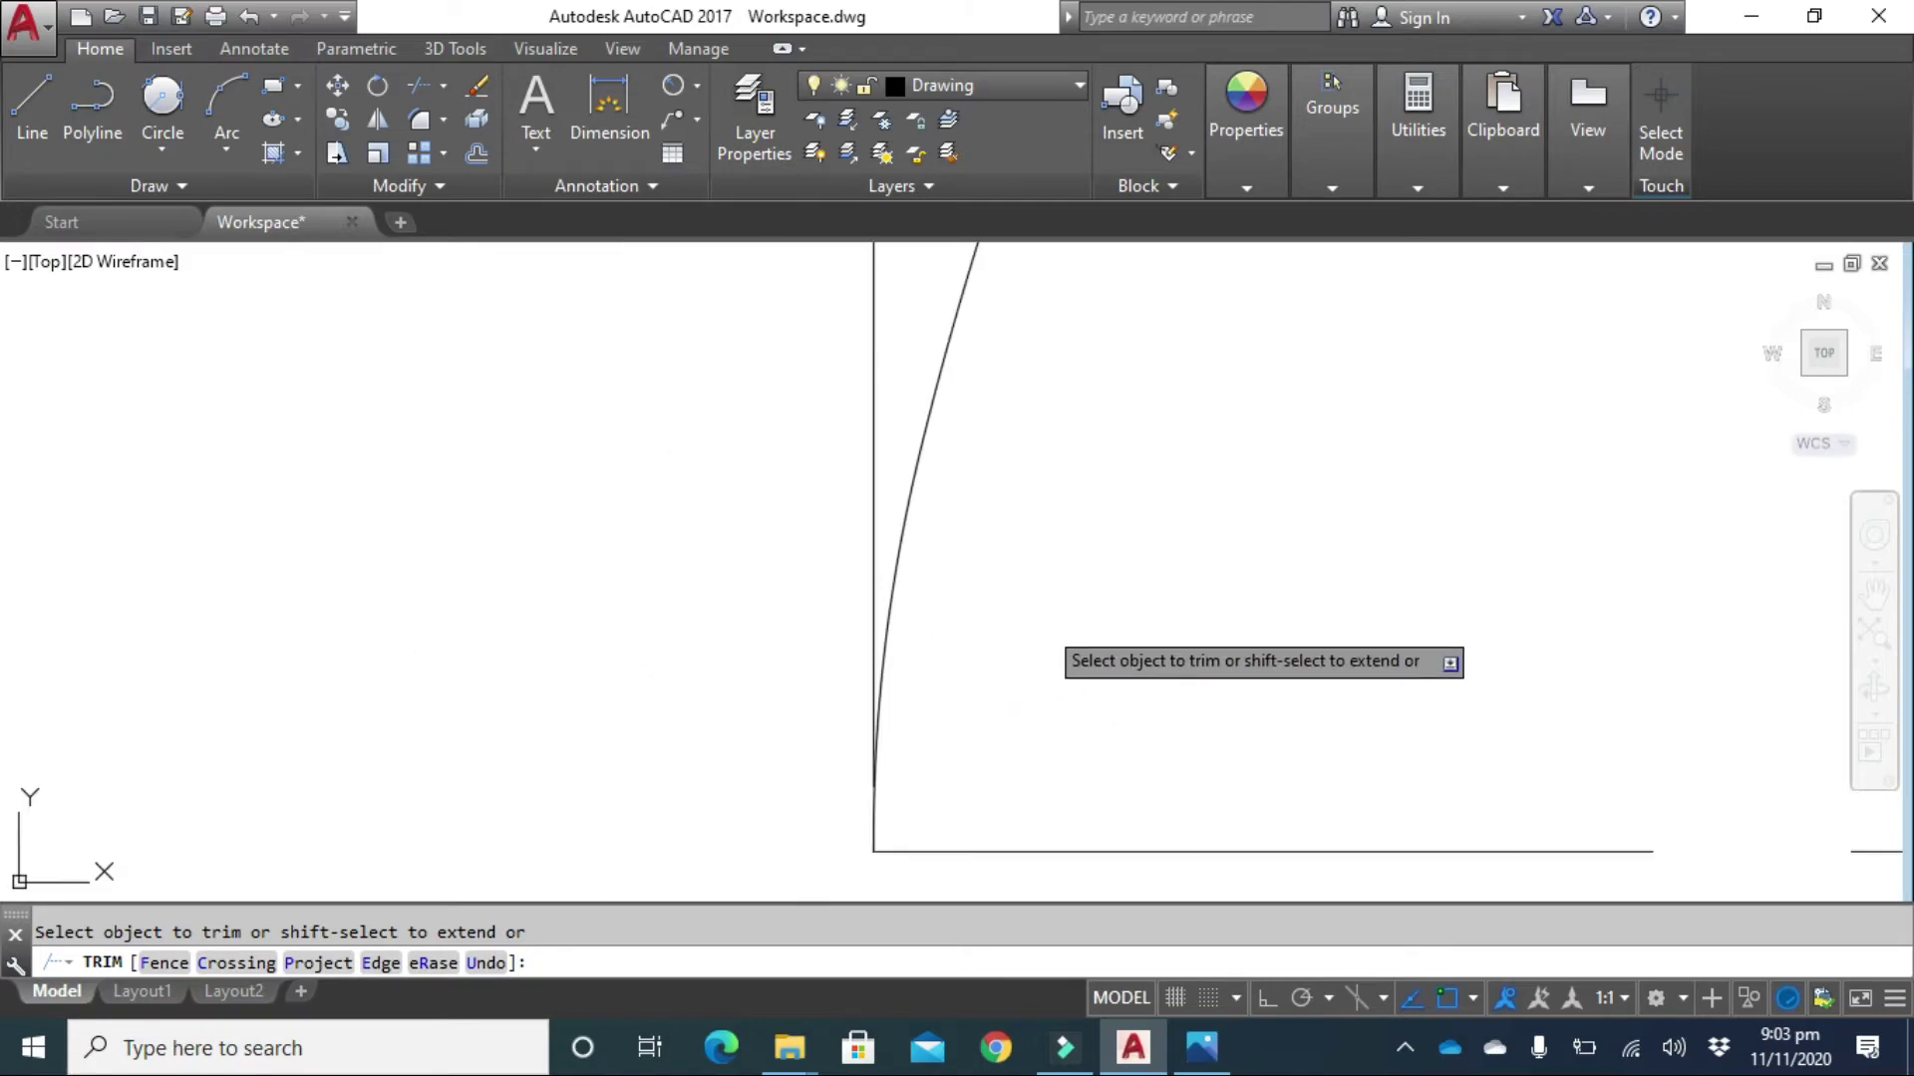
End the trimming and erase the leftover arc segment at the square's lower-left corner.
{"action": "scroll", "coordinate": [1311, 611], "scroll_direction": "down", "scroll_amount": 2}
{"action": "middle_click_drag", "start_coordinate": [1312, 611], "coordinate": [1164, 538]}
{"action": "scroll", "coordinate": [878, 548], "scroll_direction": "down", "scroll_amount": 2}
{"action": "scroll", "coordinate": [1051, 555], "scroll_direction": "down", "scroll_amount": 2}
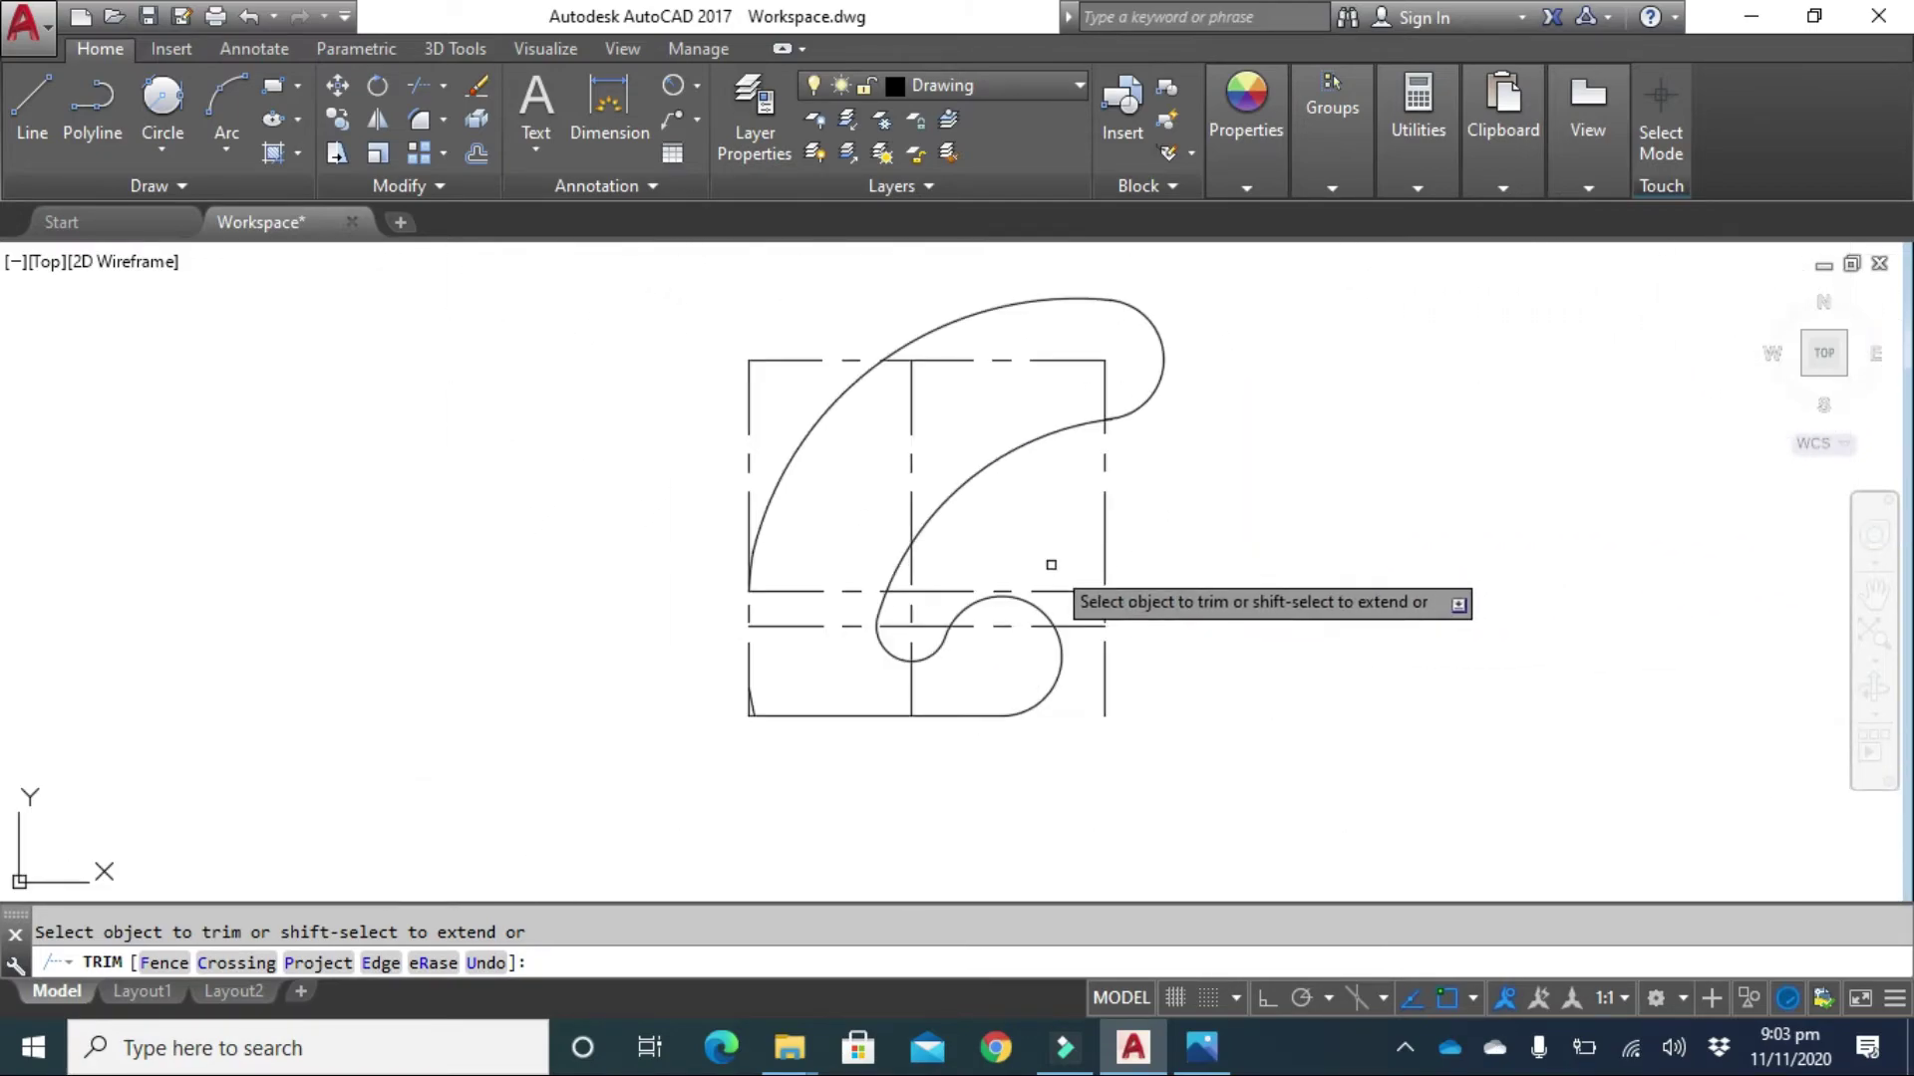
{"action": "scroll", "coordinate": [931, 577], "scroll_direction": "up", "scroll_amount": 2}
{"action": "scroll", "coordinate": [611, 800], "scroll_direction": "up", "scroll_amount": 2}
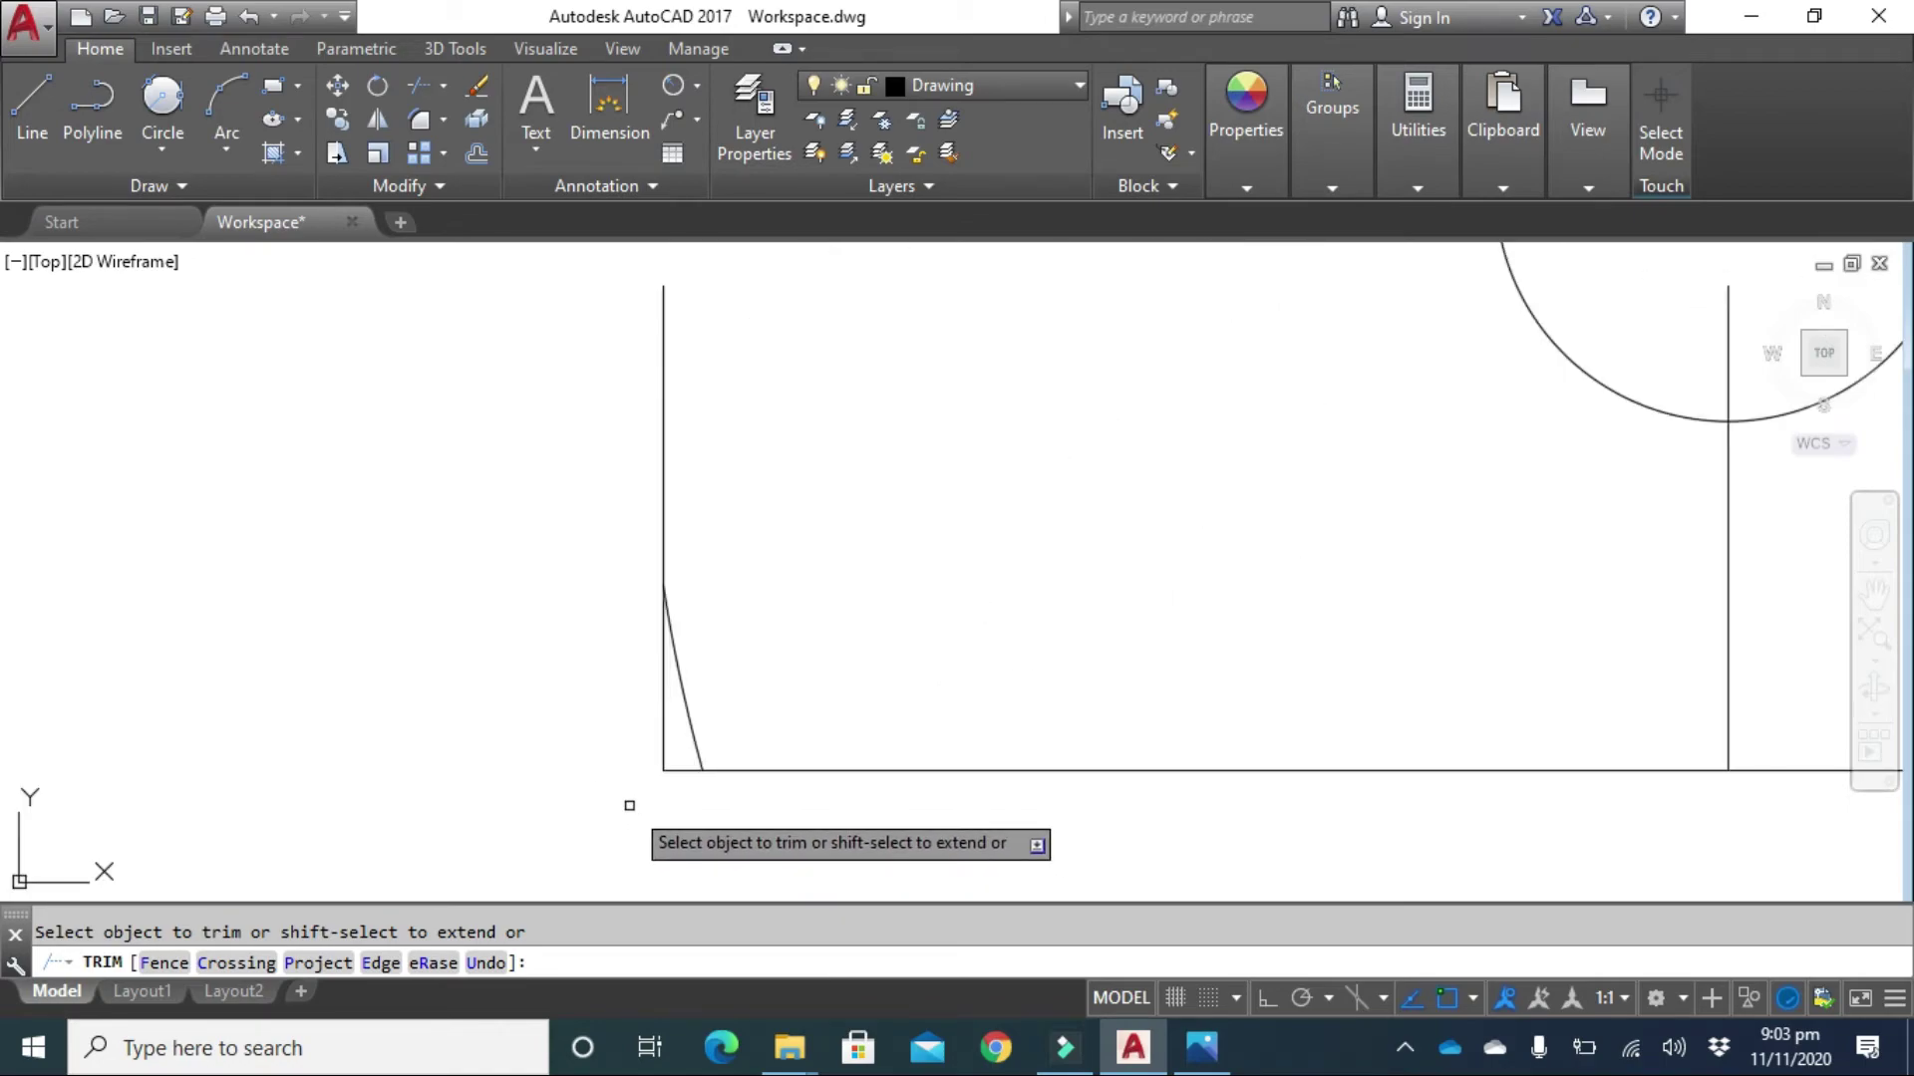
{"action": "key", "text": "Escape"}
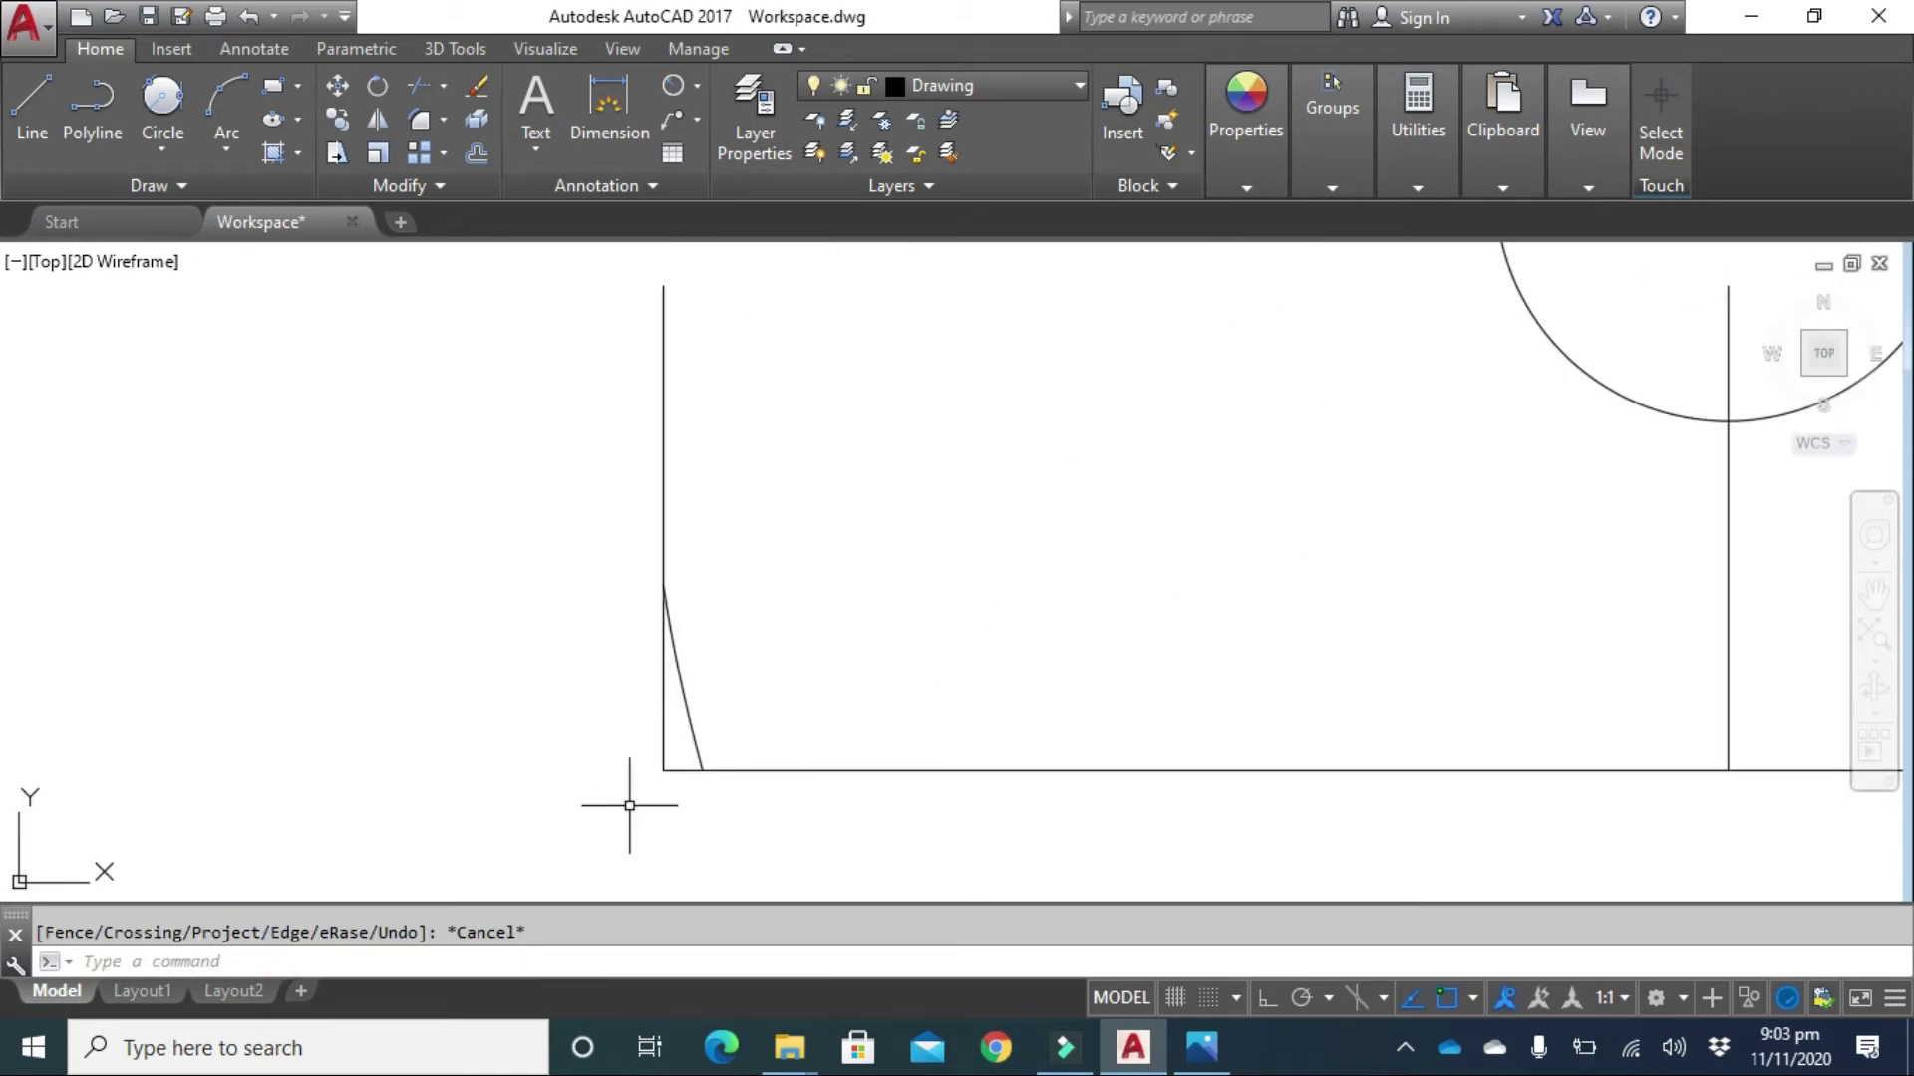
{"action": "left_click", "coordinate": [686, 697]}
{"action": "key", "text": "Delete"}
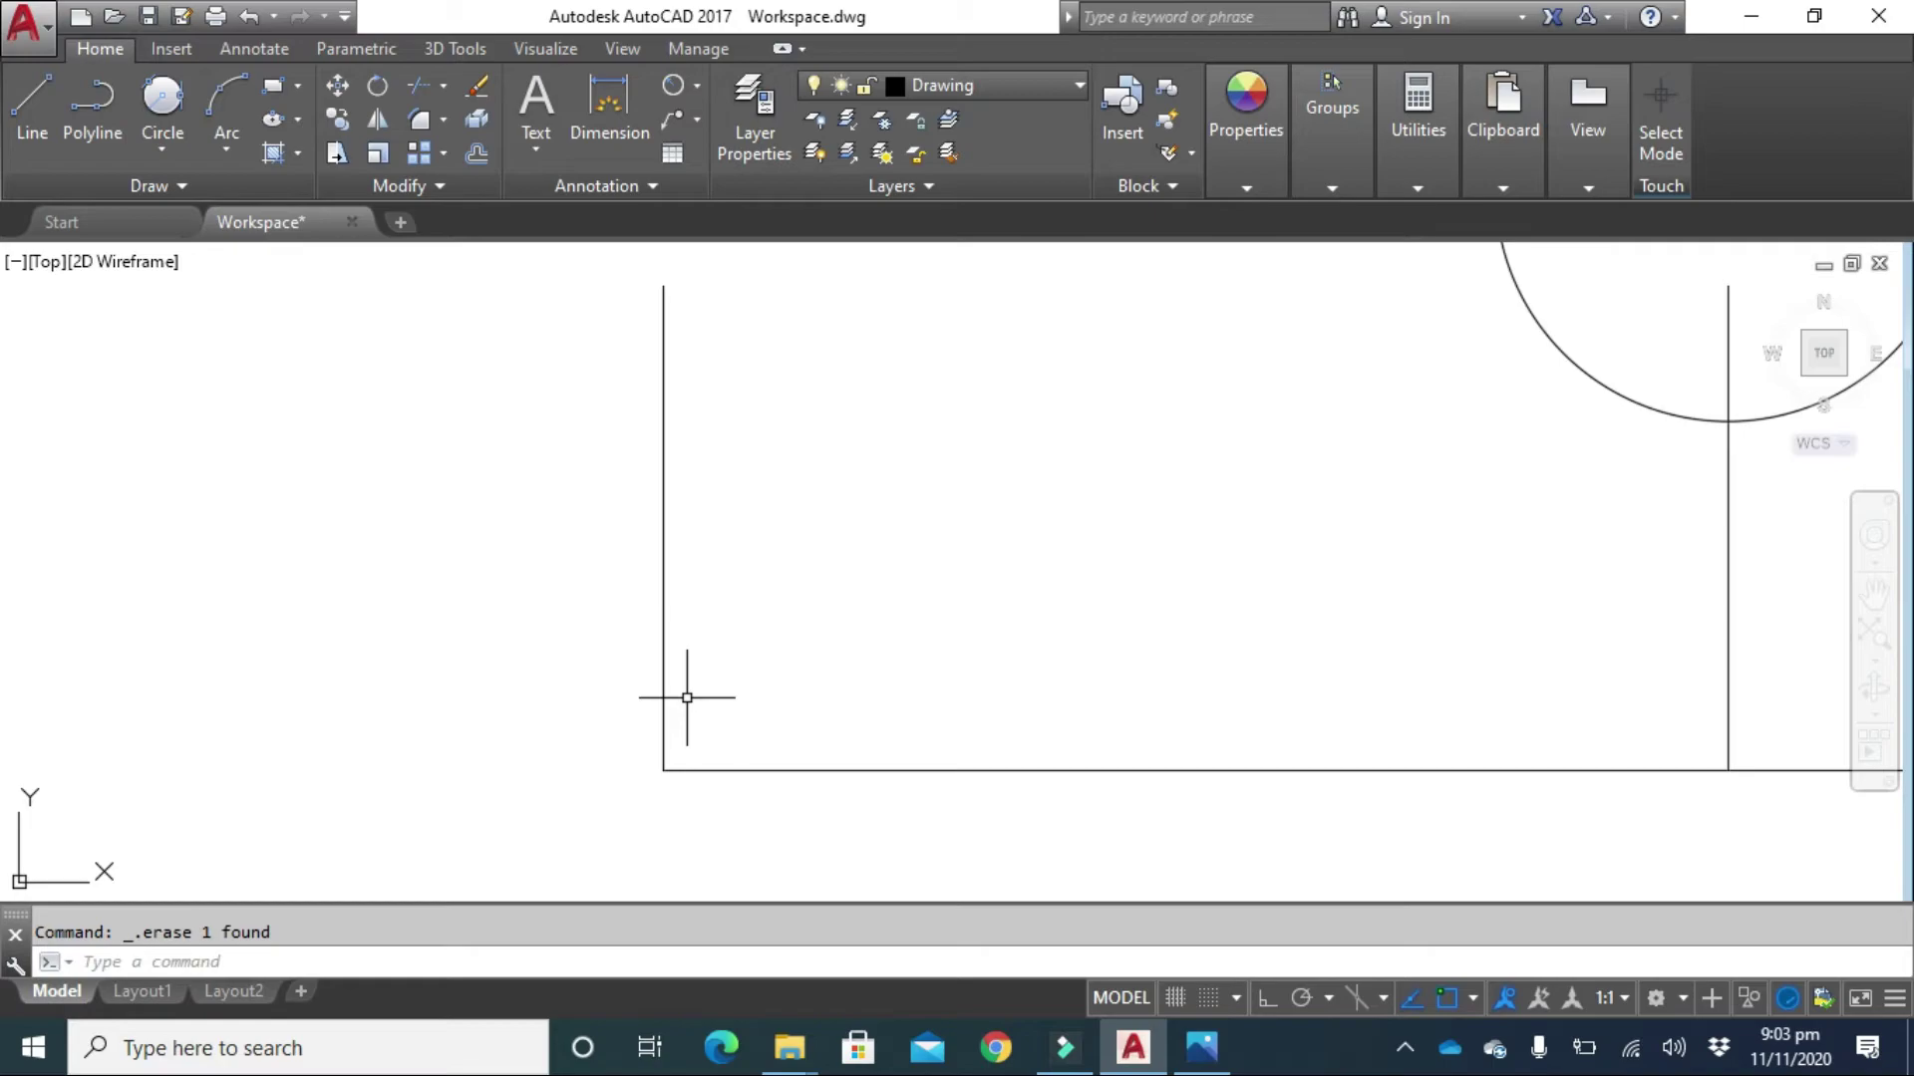
Move the square's left edge line to the Drawing layer.
{"action": "scroll", "coordinate": [690, 698], "scroll_direction": "down", "scroll_amount": 5}
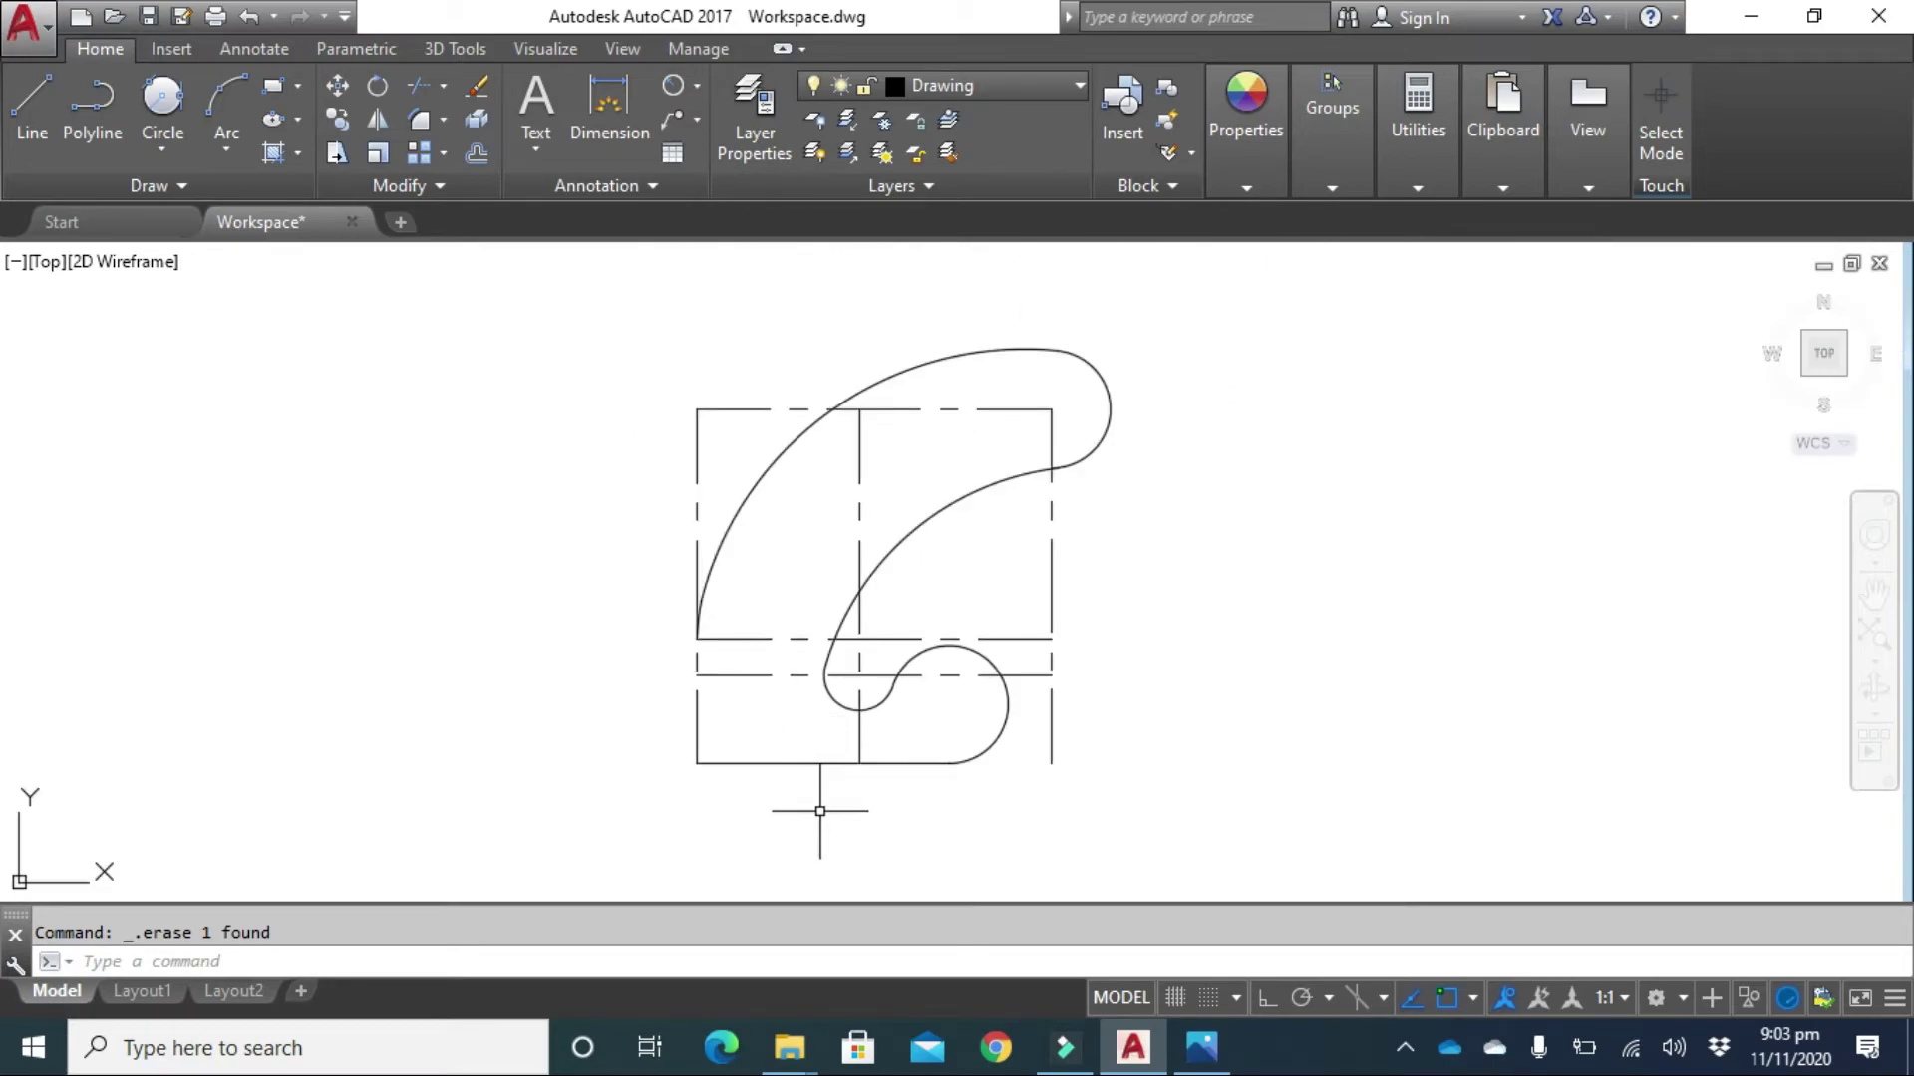
{"action": "left_click", "coordinate": [697, 470]}
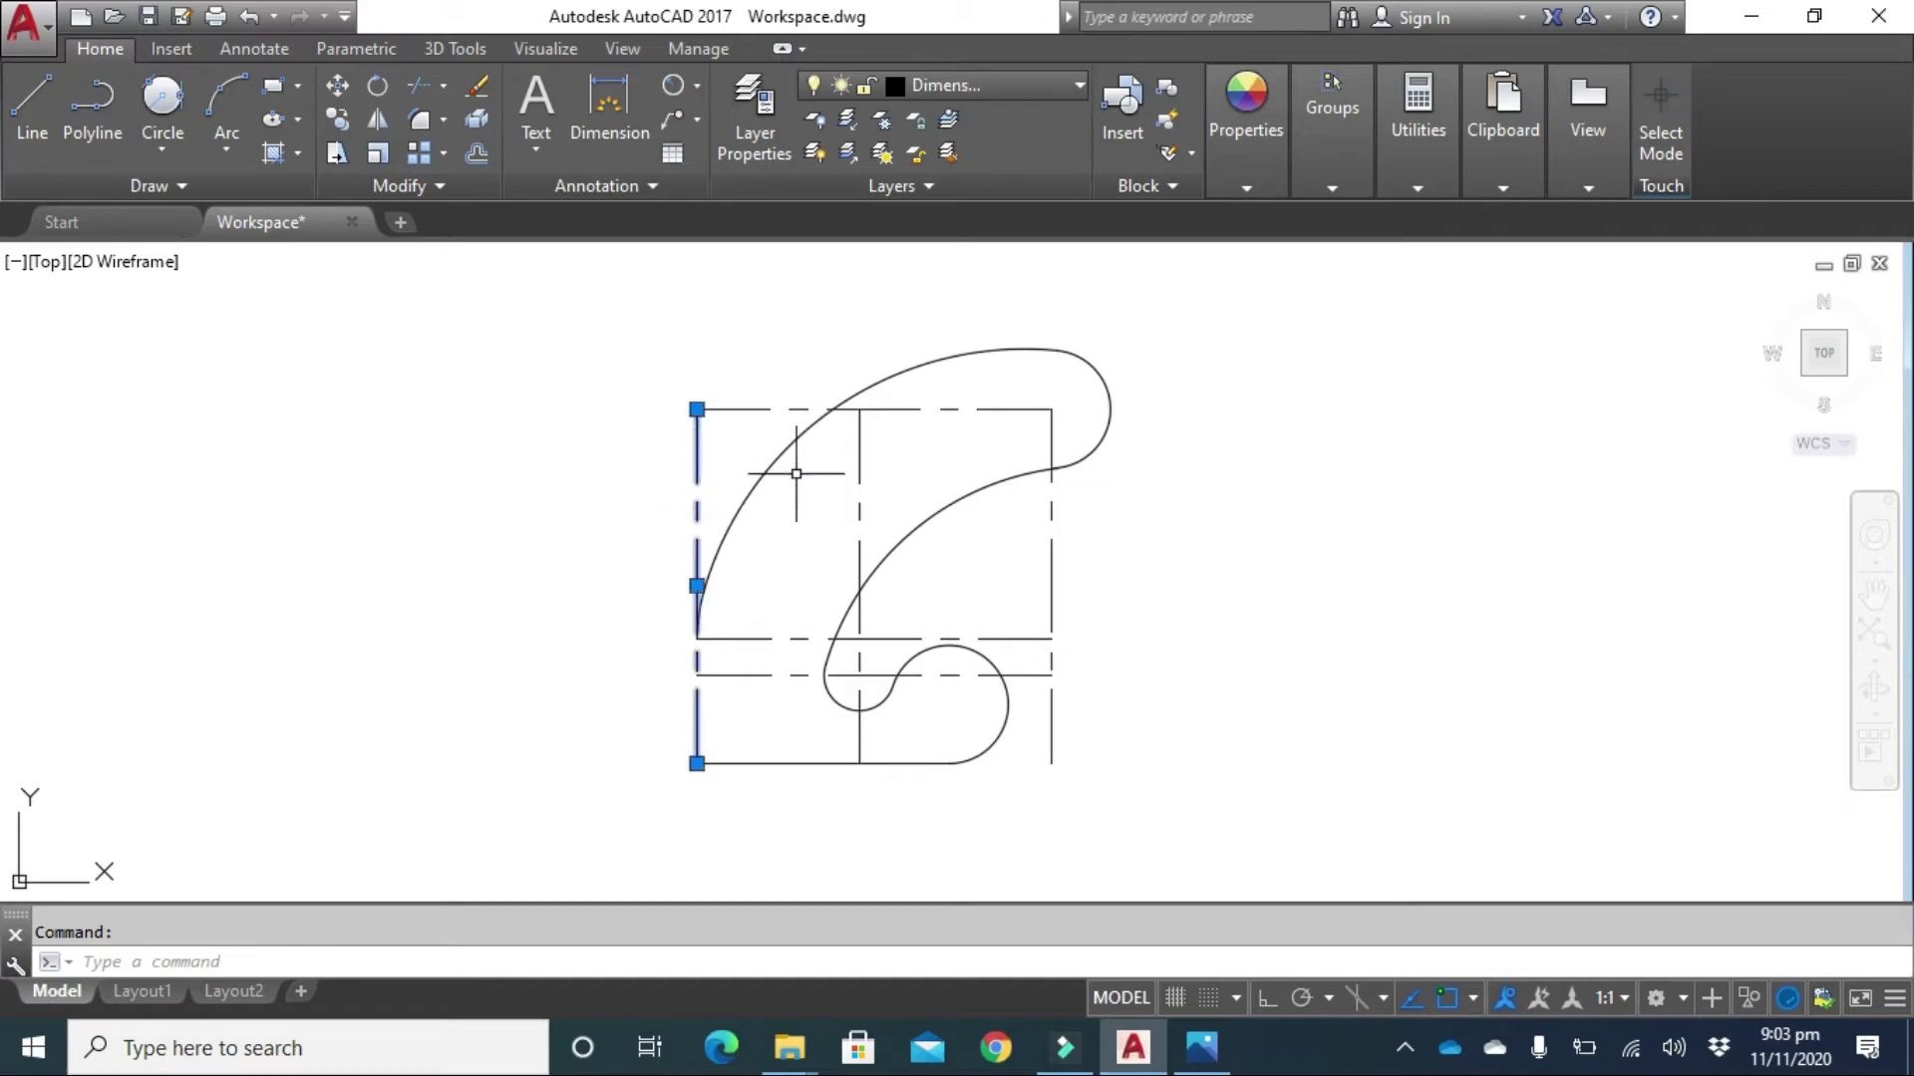
{"action": "left_click", "coordinate": [1030, 85]}
{"action": "left_click", "coordinate": [973, 213]}
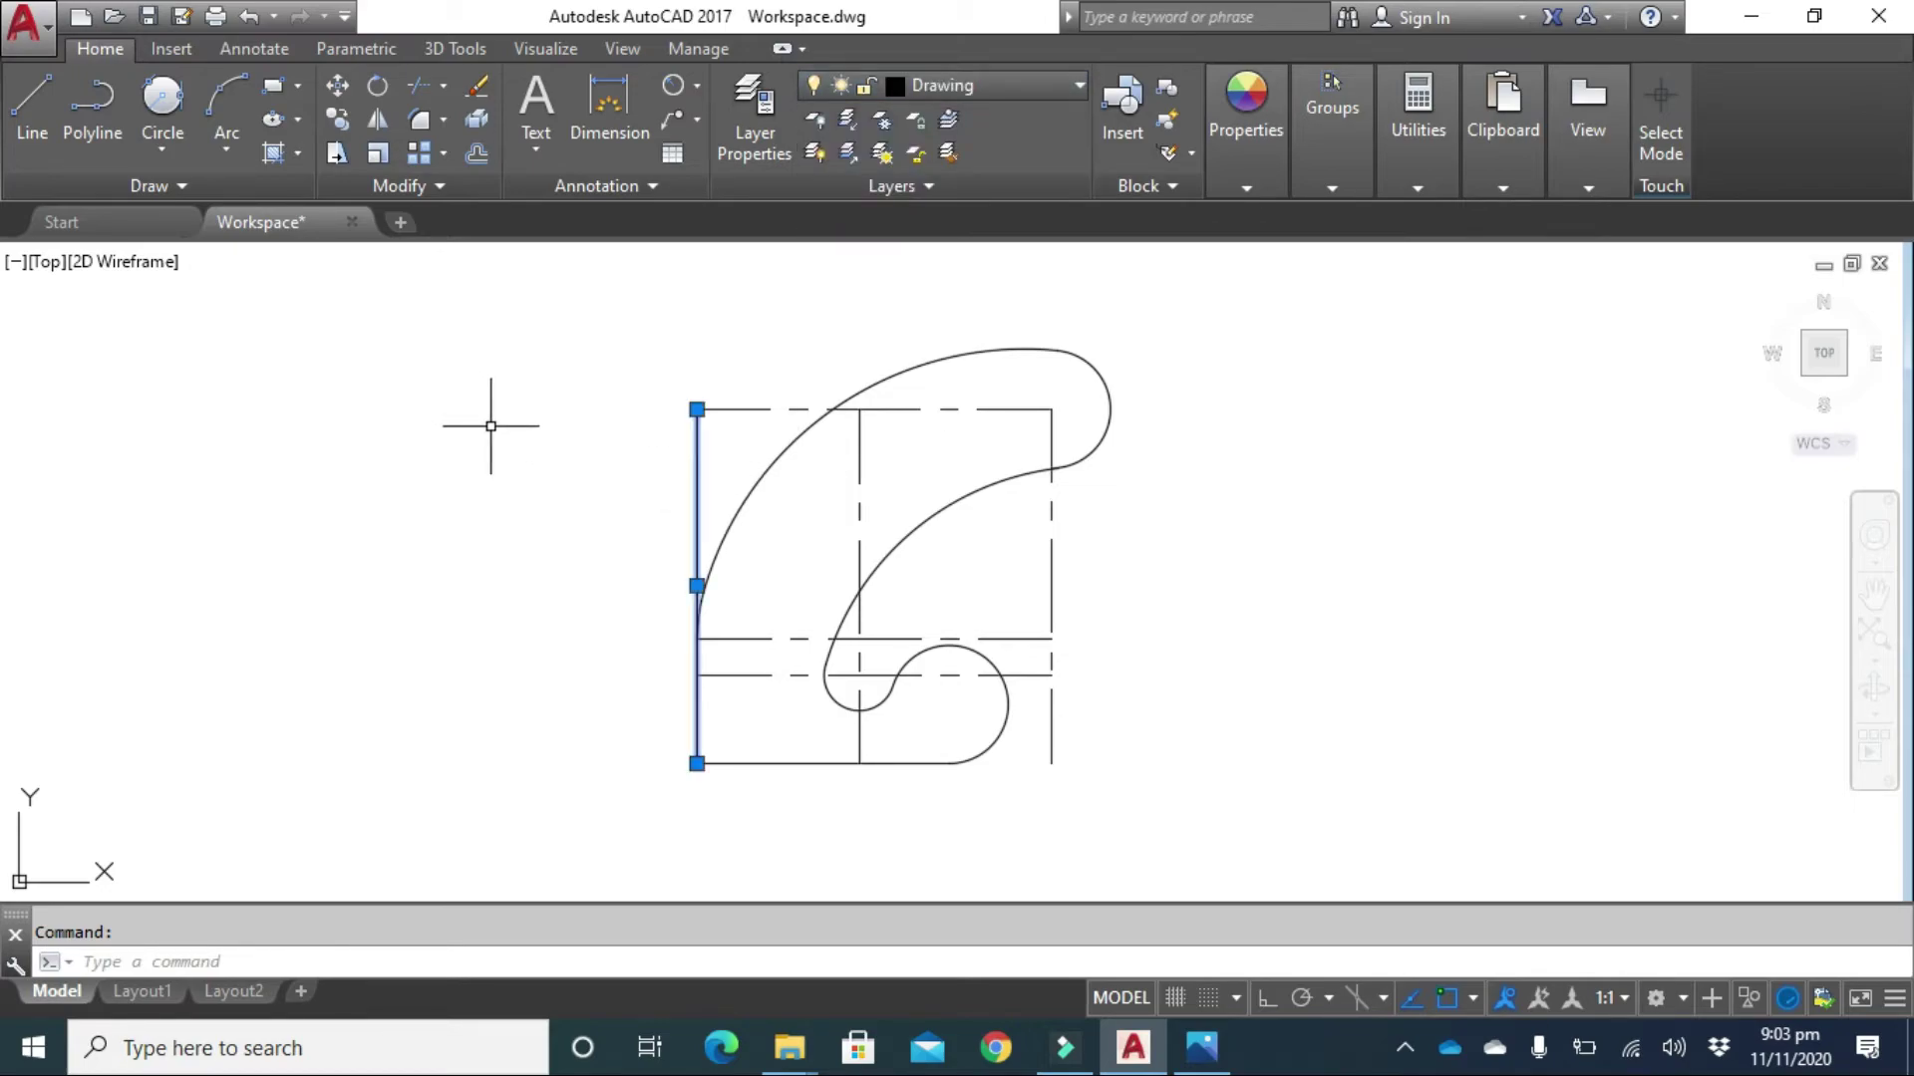
Check the lower-left corner of the profile in the Trip Lever.PNG reference image in Photos and return to AutoCAD.
{"action": "left_click", "coordinate": [1203, 1056]}
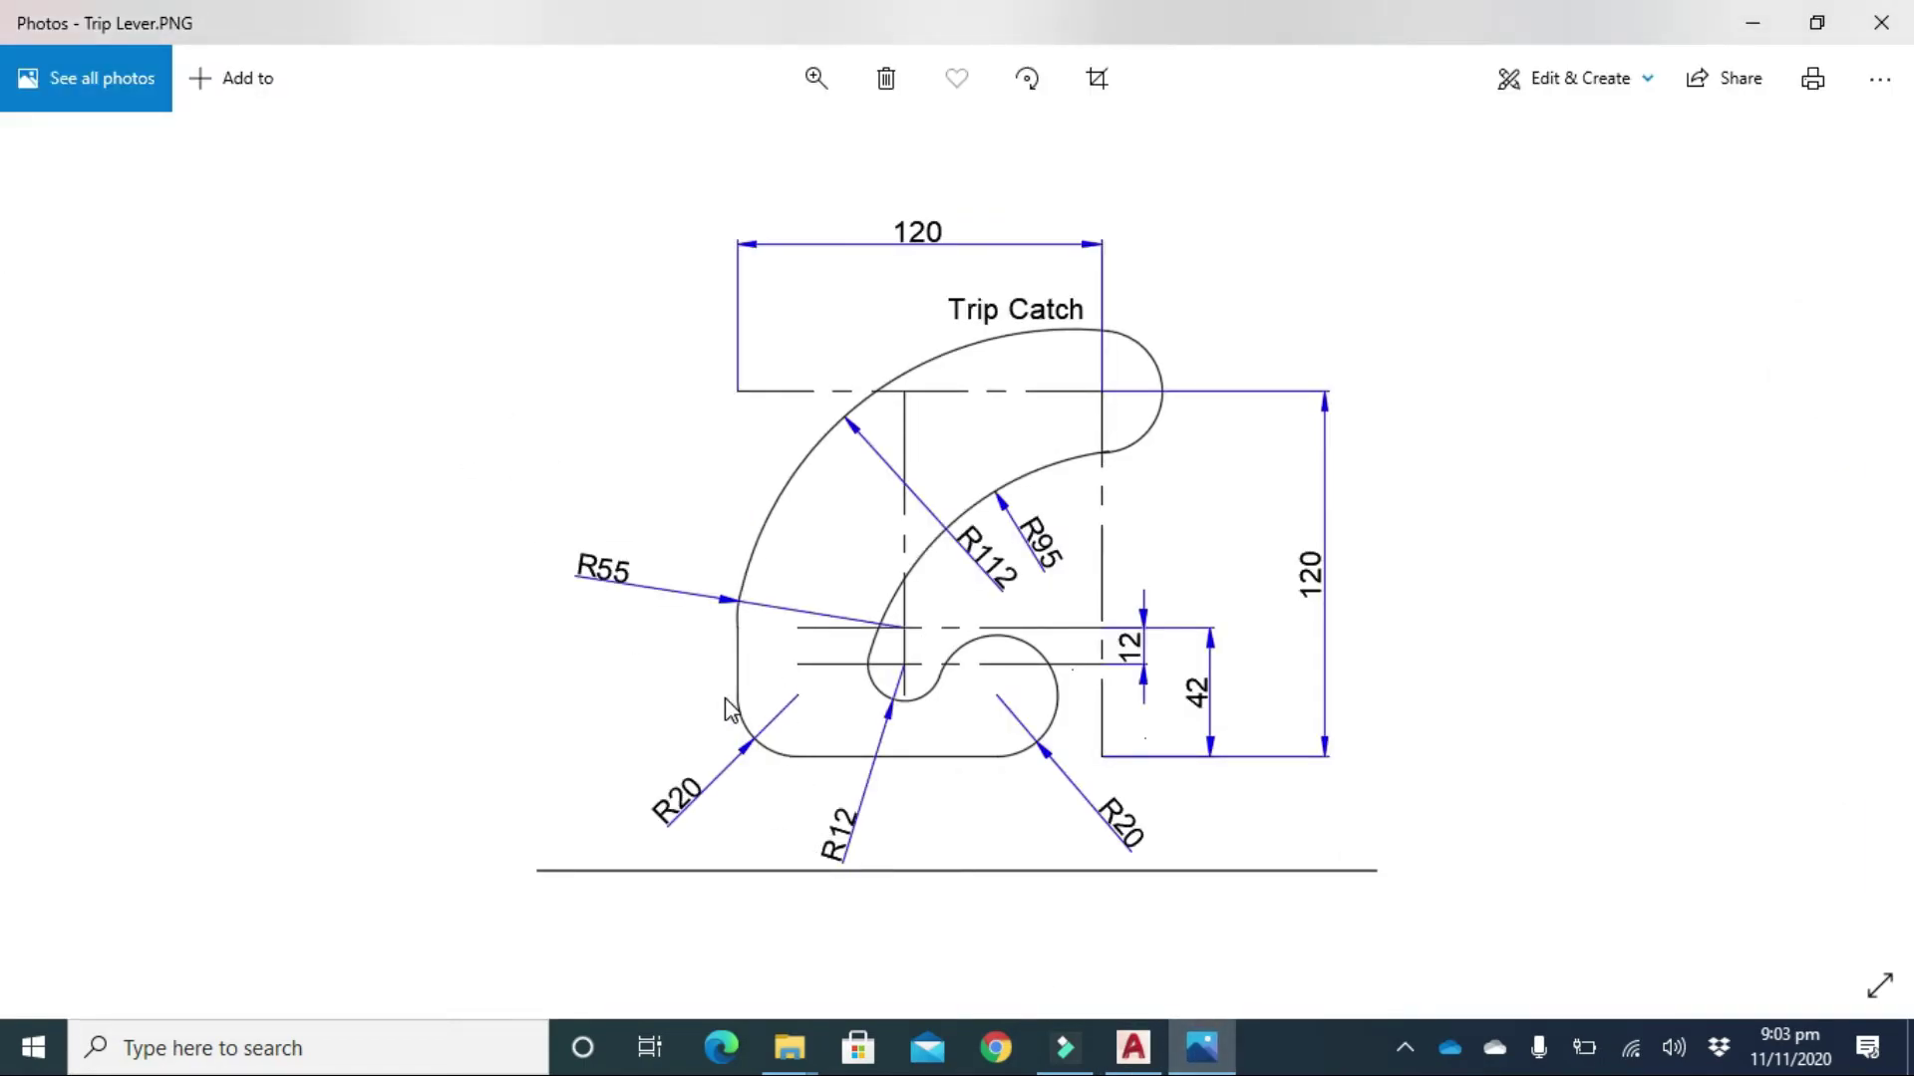
{"action": "mouse_move", "coordinate": [1136, 1062]}
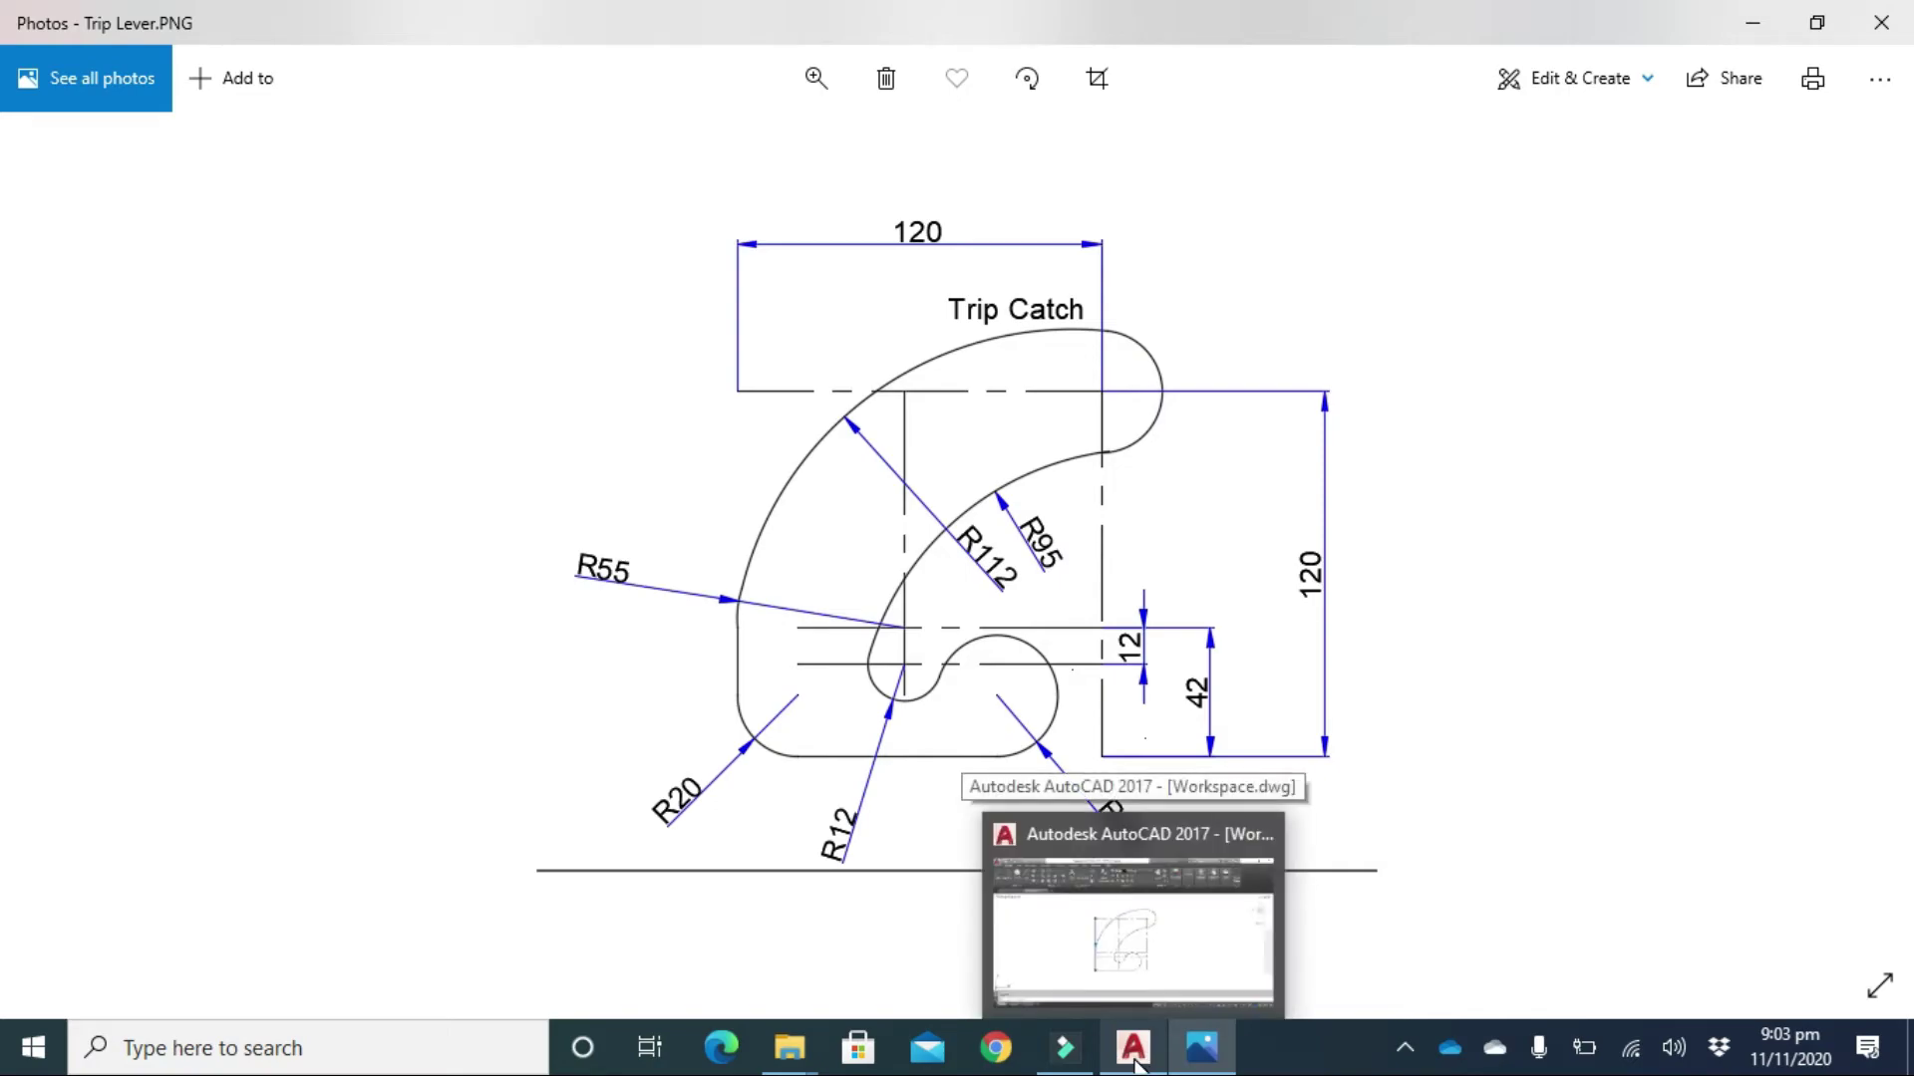
{"action": "left_click", "coordinate": [1136, 1062]}
Fillet the profile's lower-left corner between the left edge and the bottom edge with a radius of 20.
{"action": "key", "text": "Escape"}
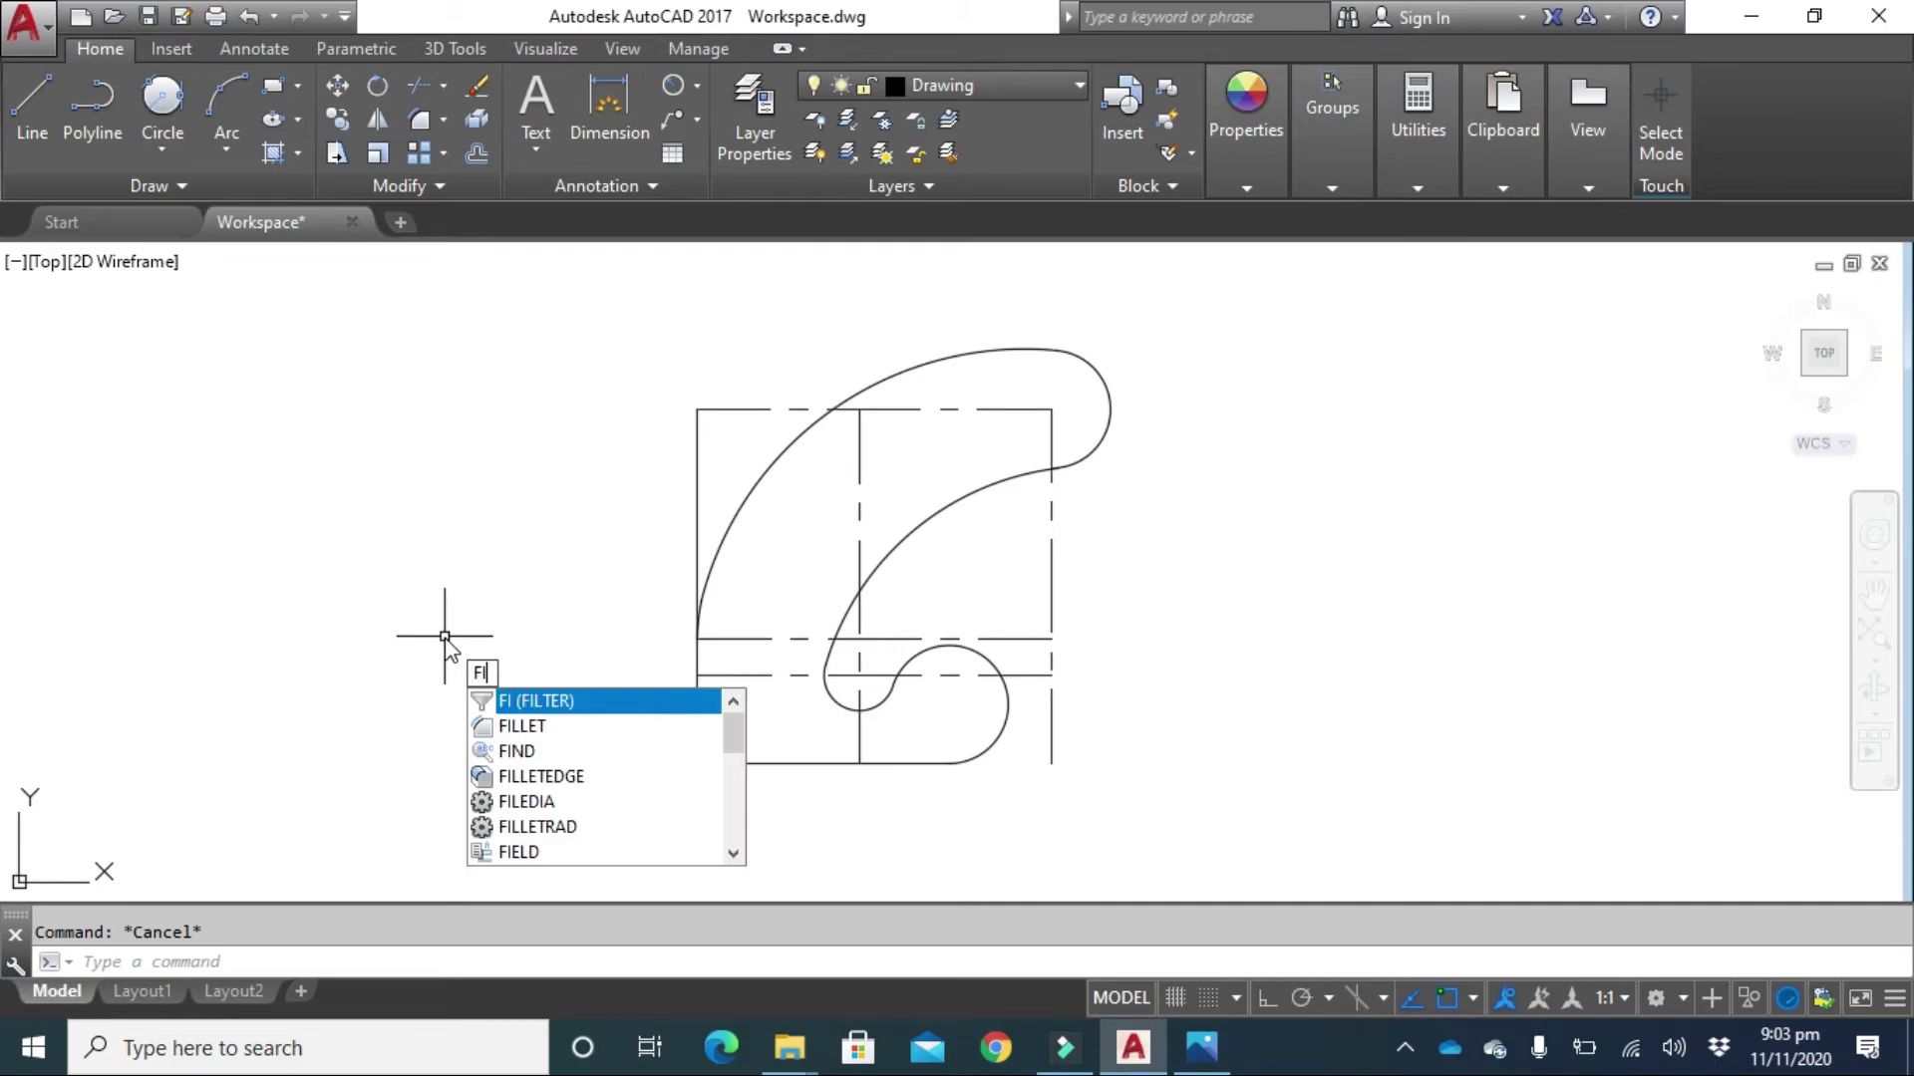
{"action": "left_click", "coordinate": [524, 727]}
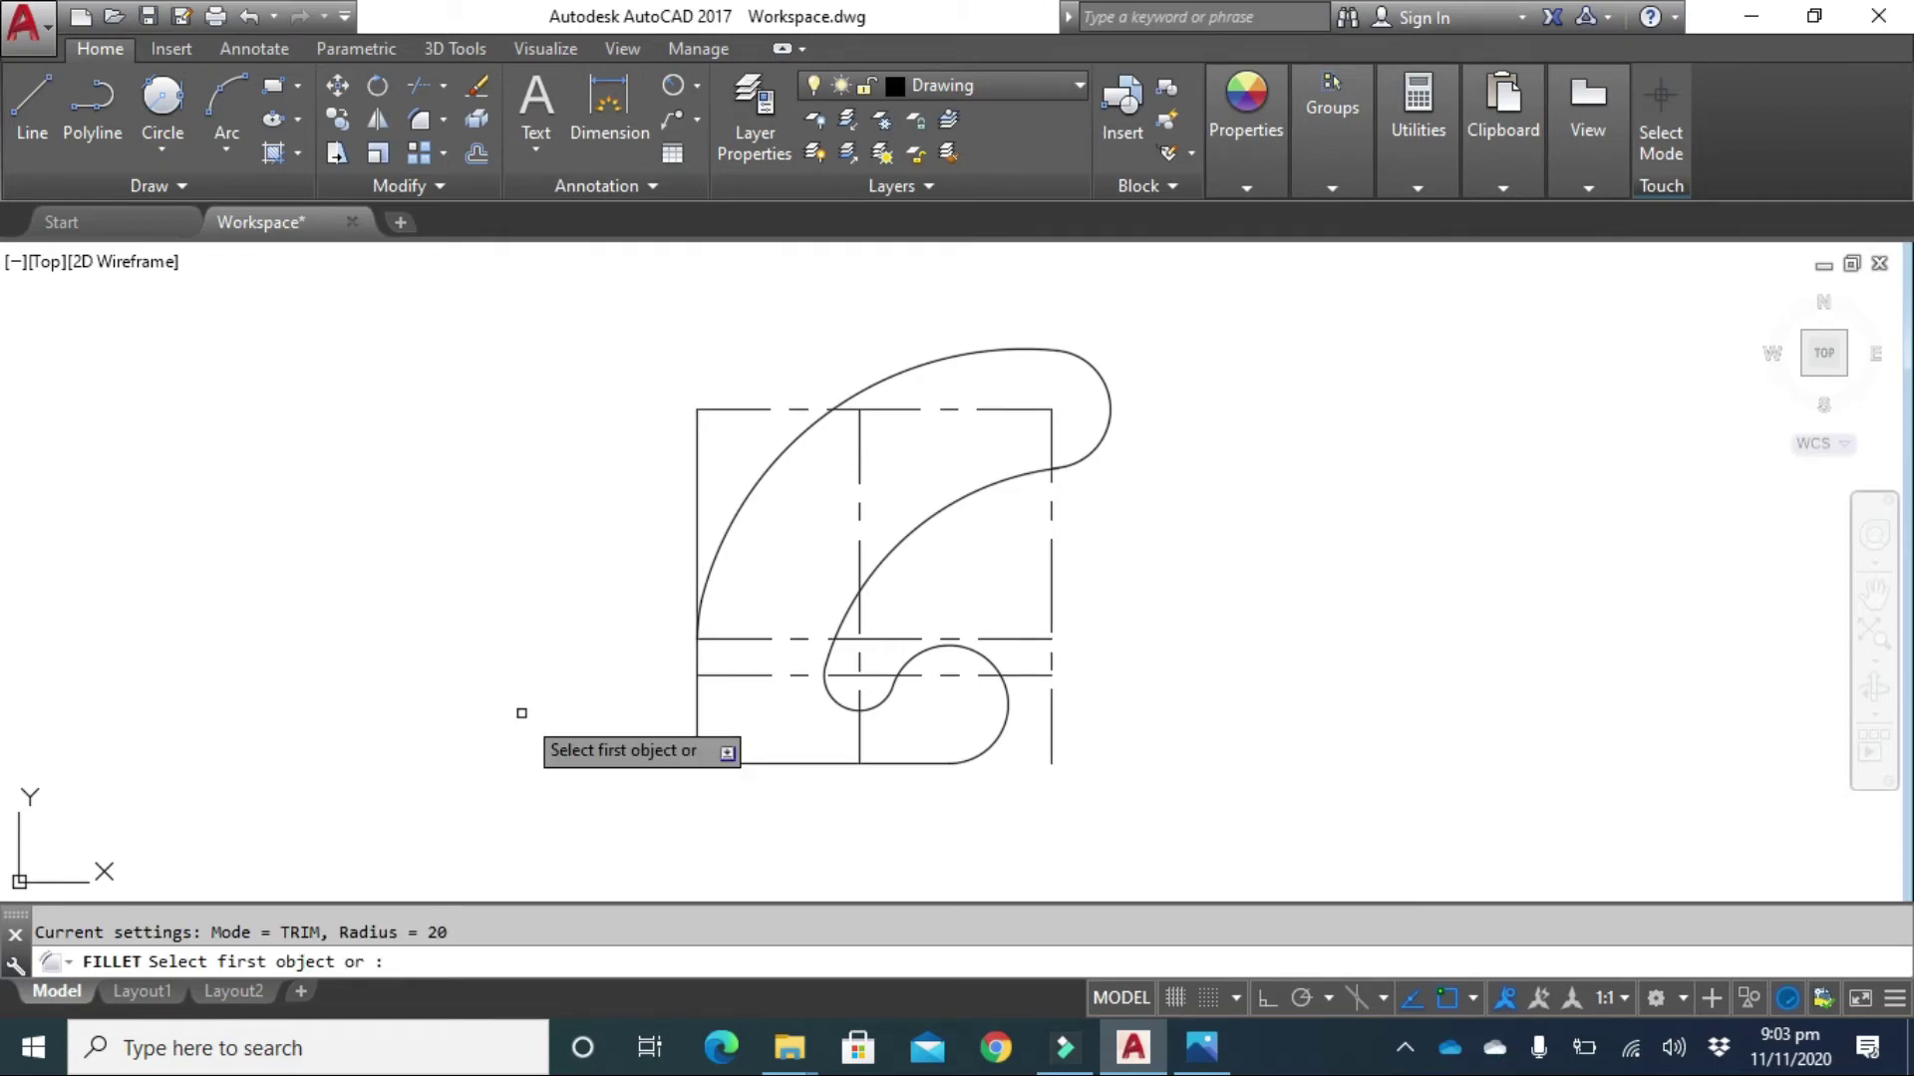
{"action": "left_click", "coordinate": [538, 964]}
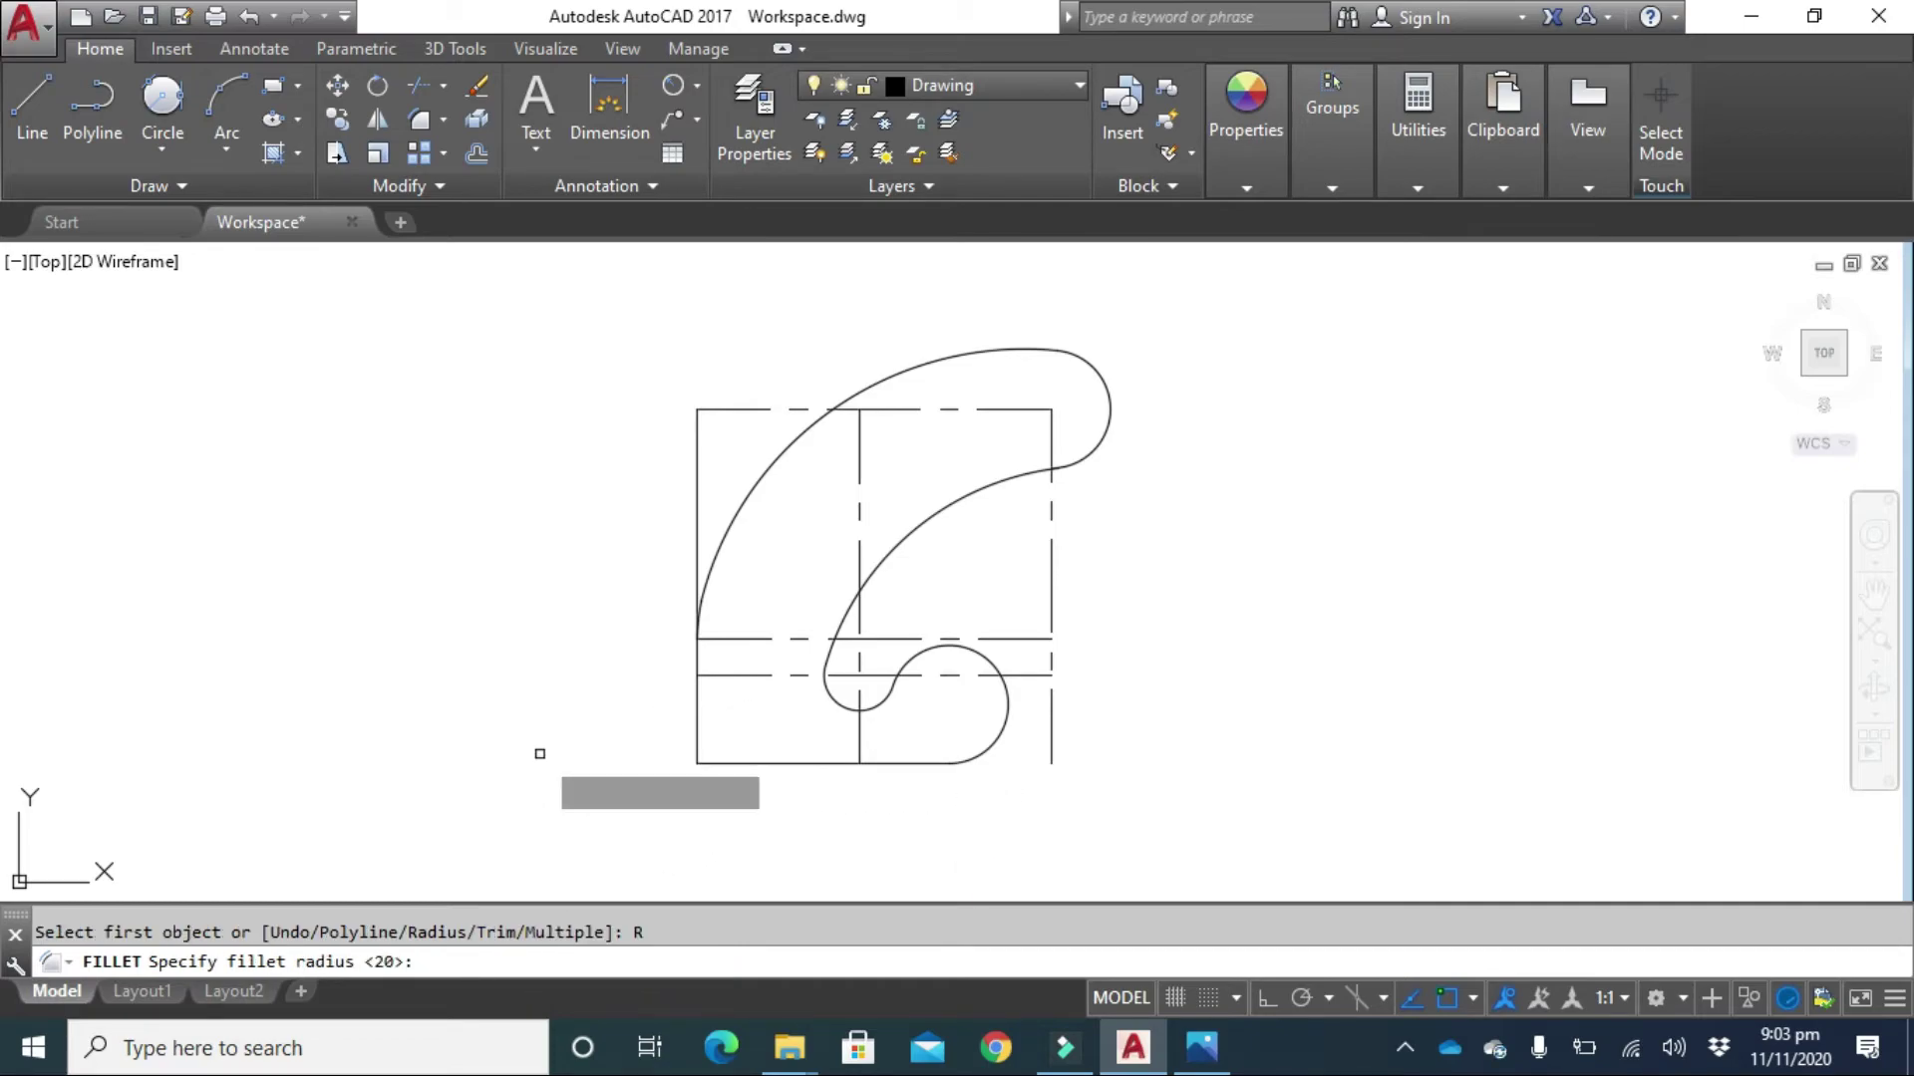
{"action": "key", "text": "Return"}
{"action": "left_click", "coordinate": [696, 726]}
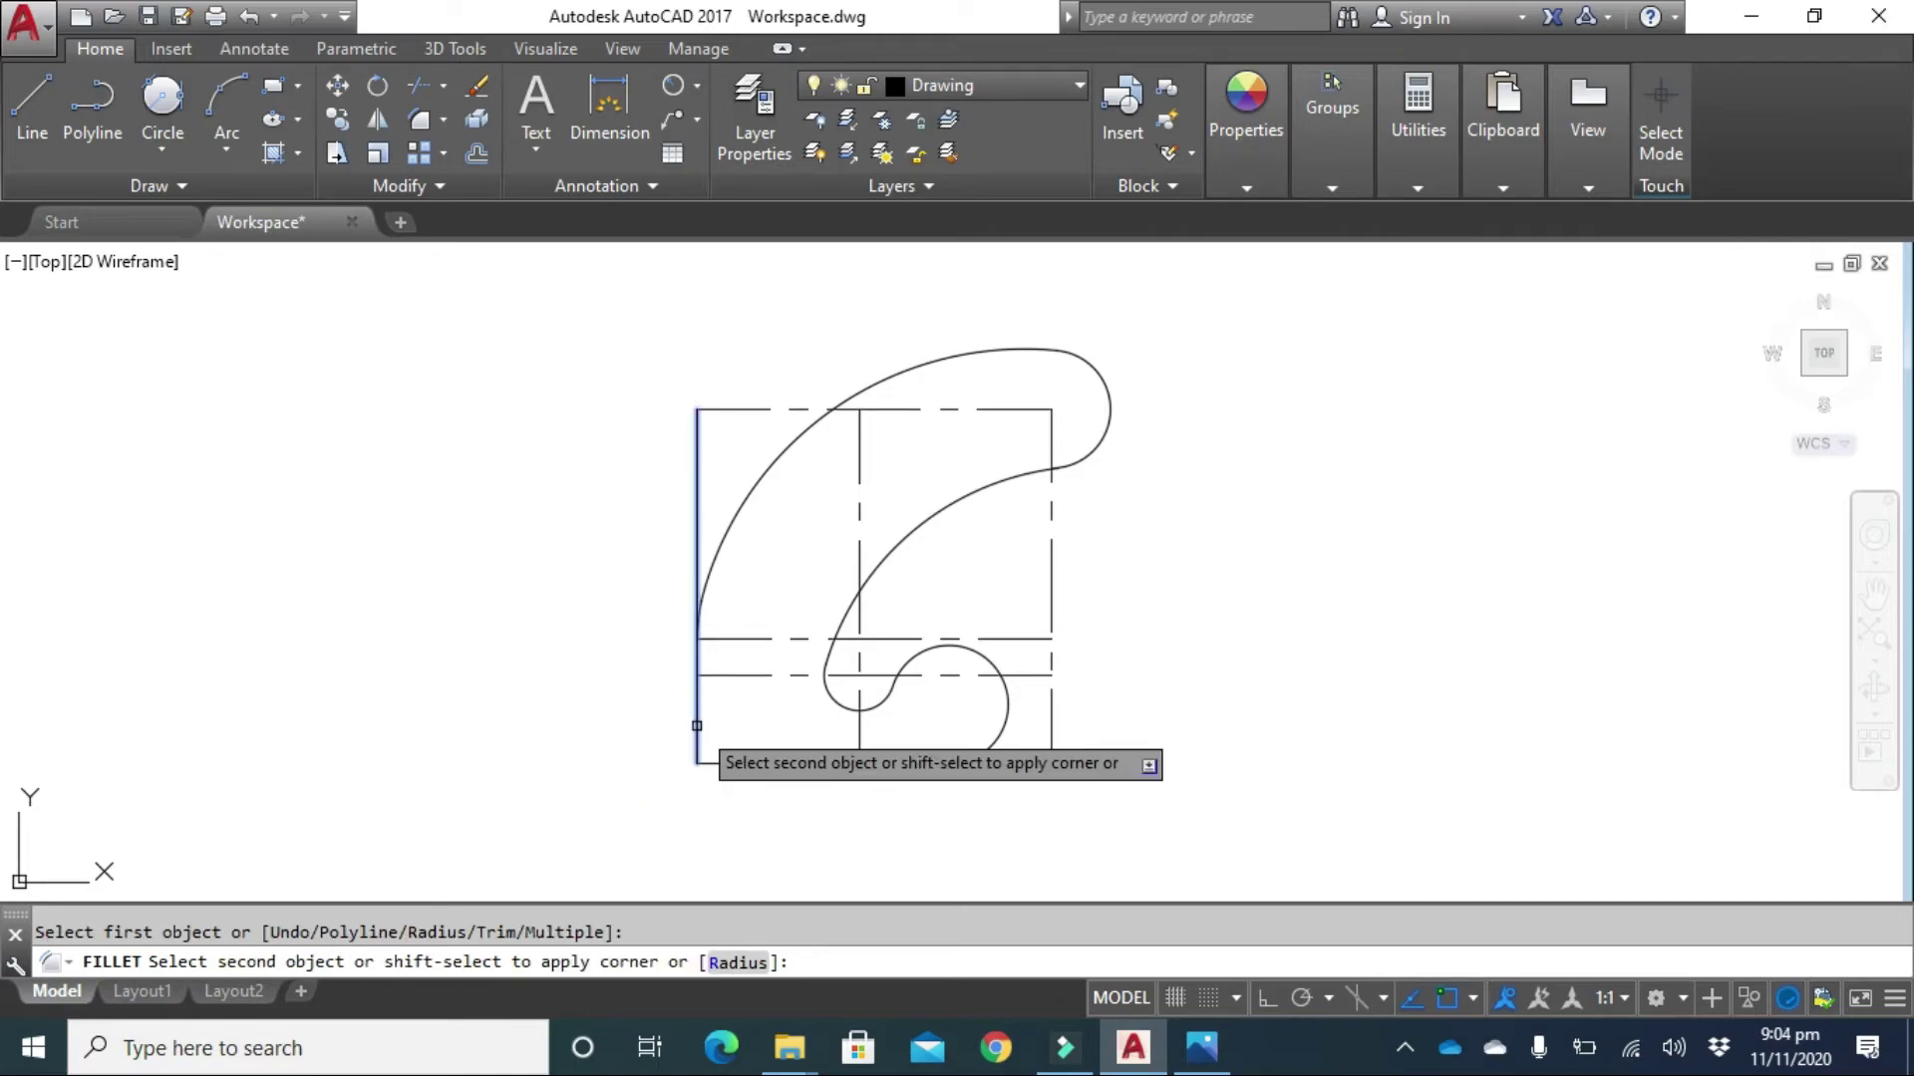
{"action": "left_click", "coordinate": [739, 765]}
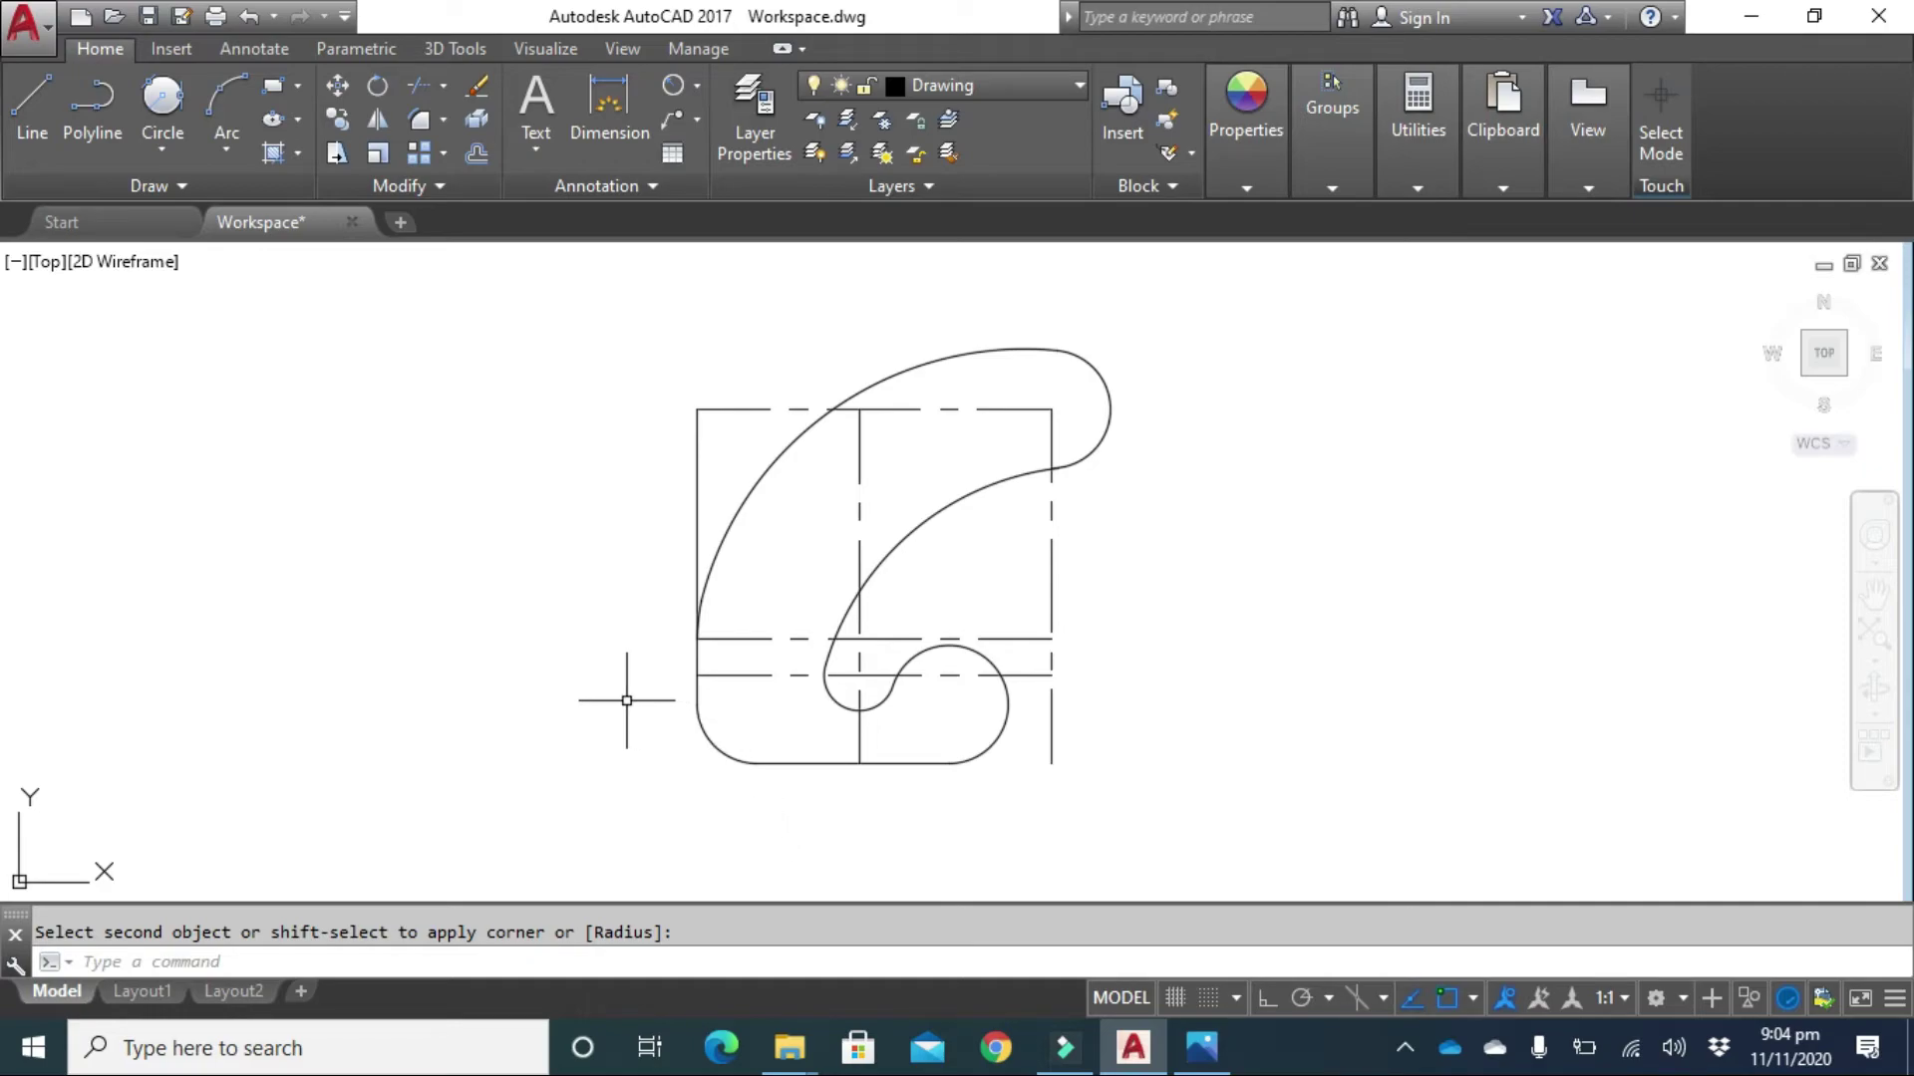
Replace the full-height left edge with a line from the radius 55 arc's lower end to the upper end of the corner fillet.
{"action": "left_click", "coordinate": [695, 476]}
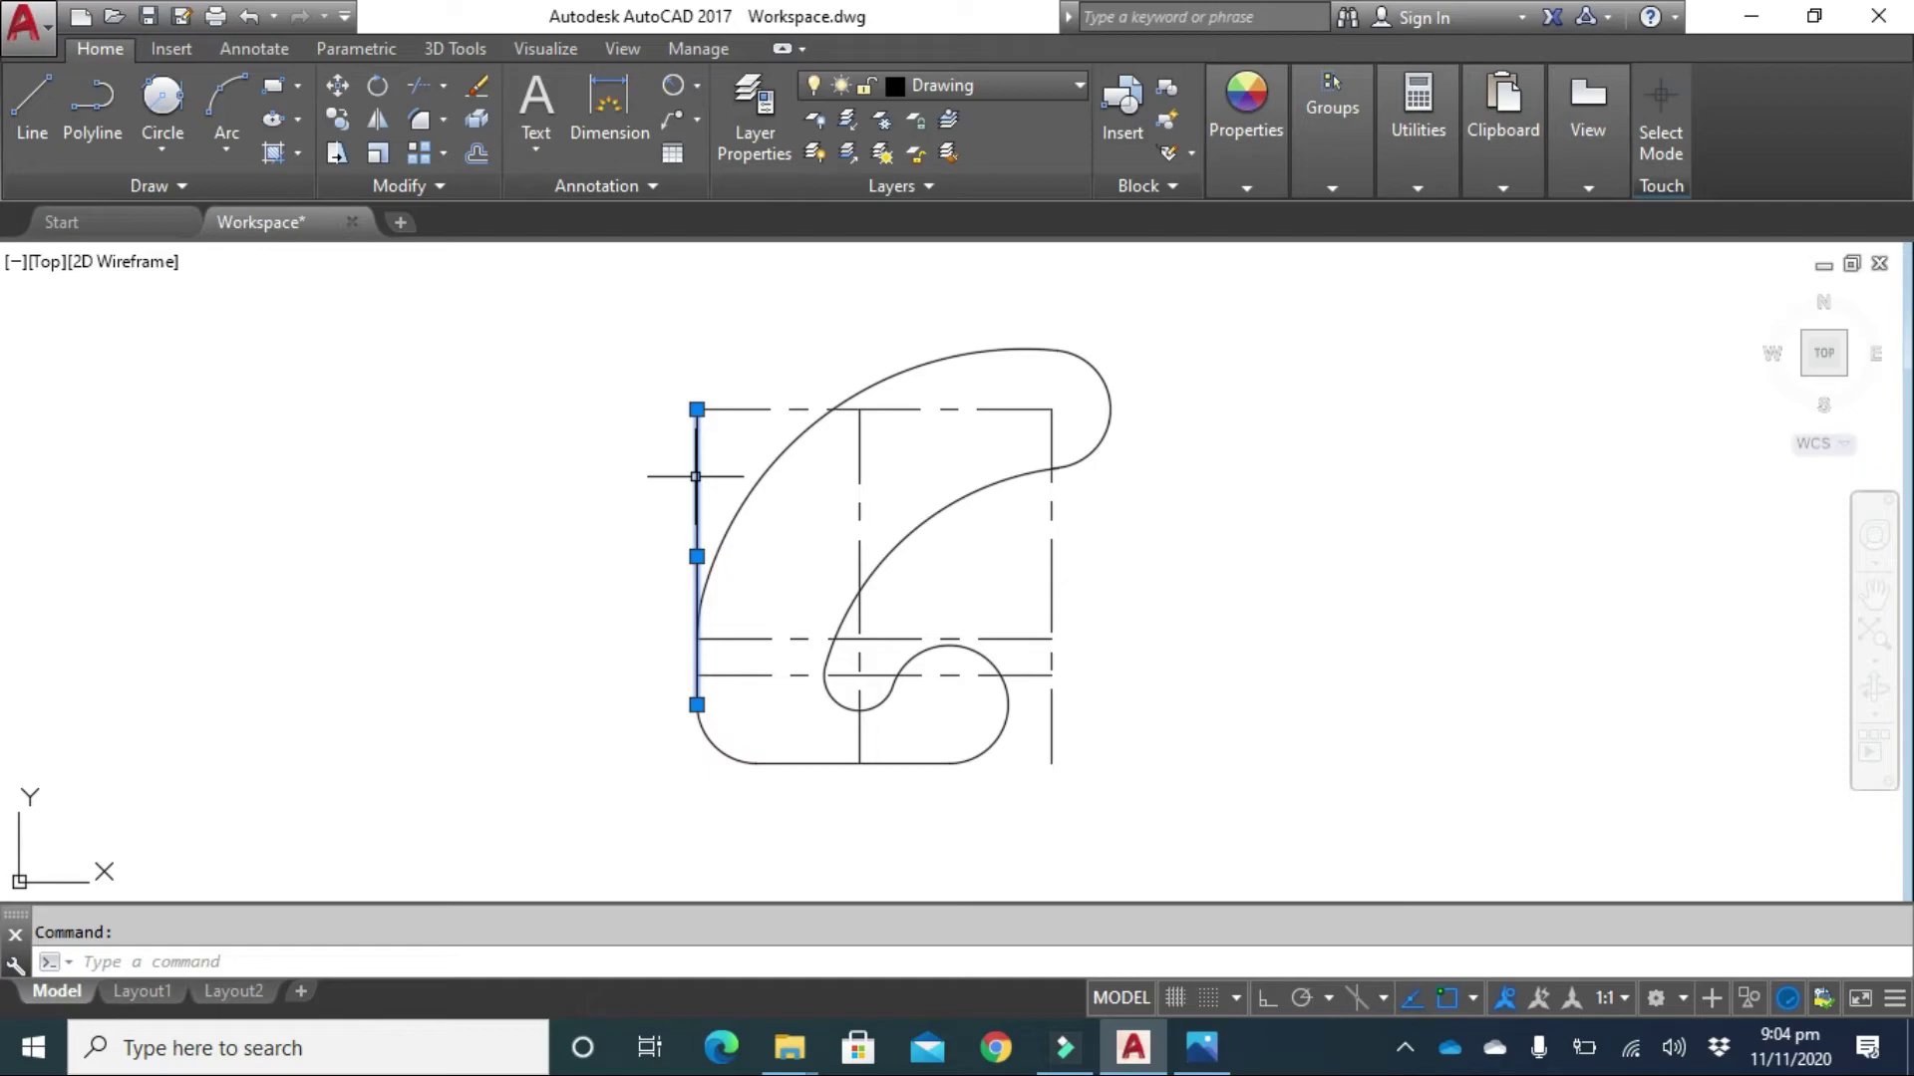
{"action": "key", "text": "Delete"}
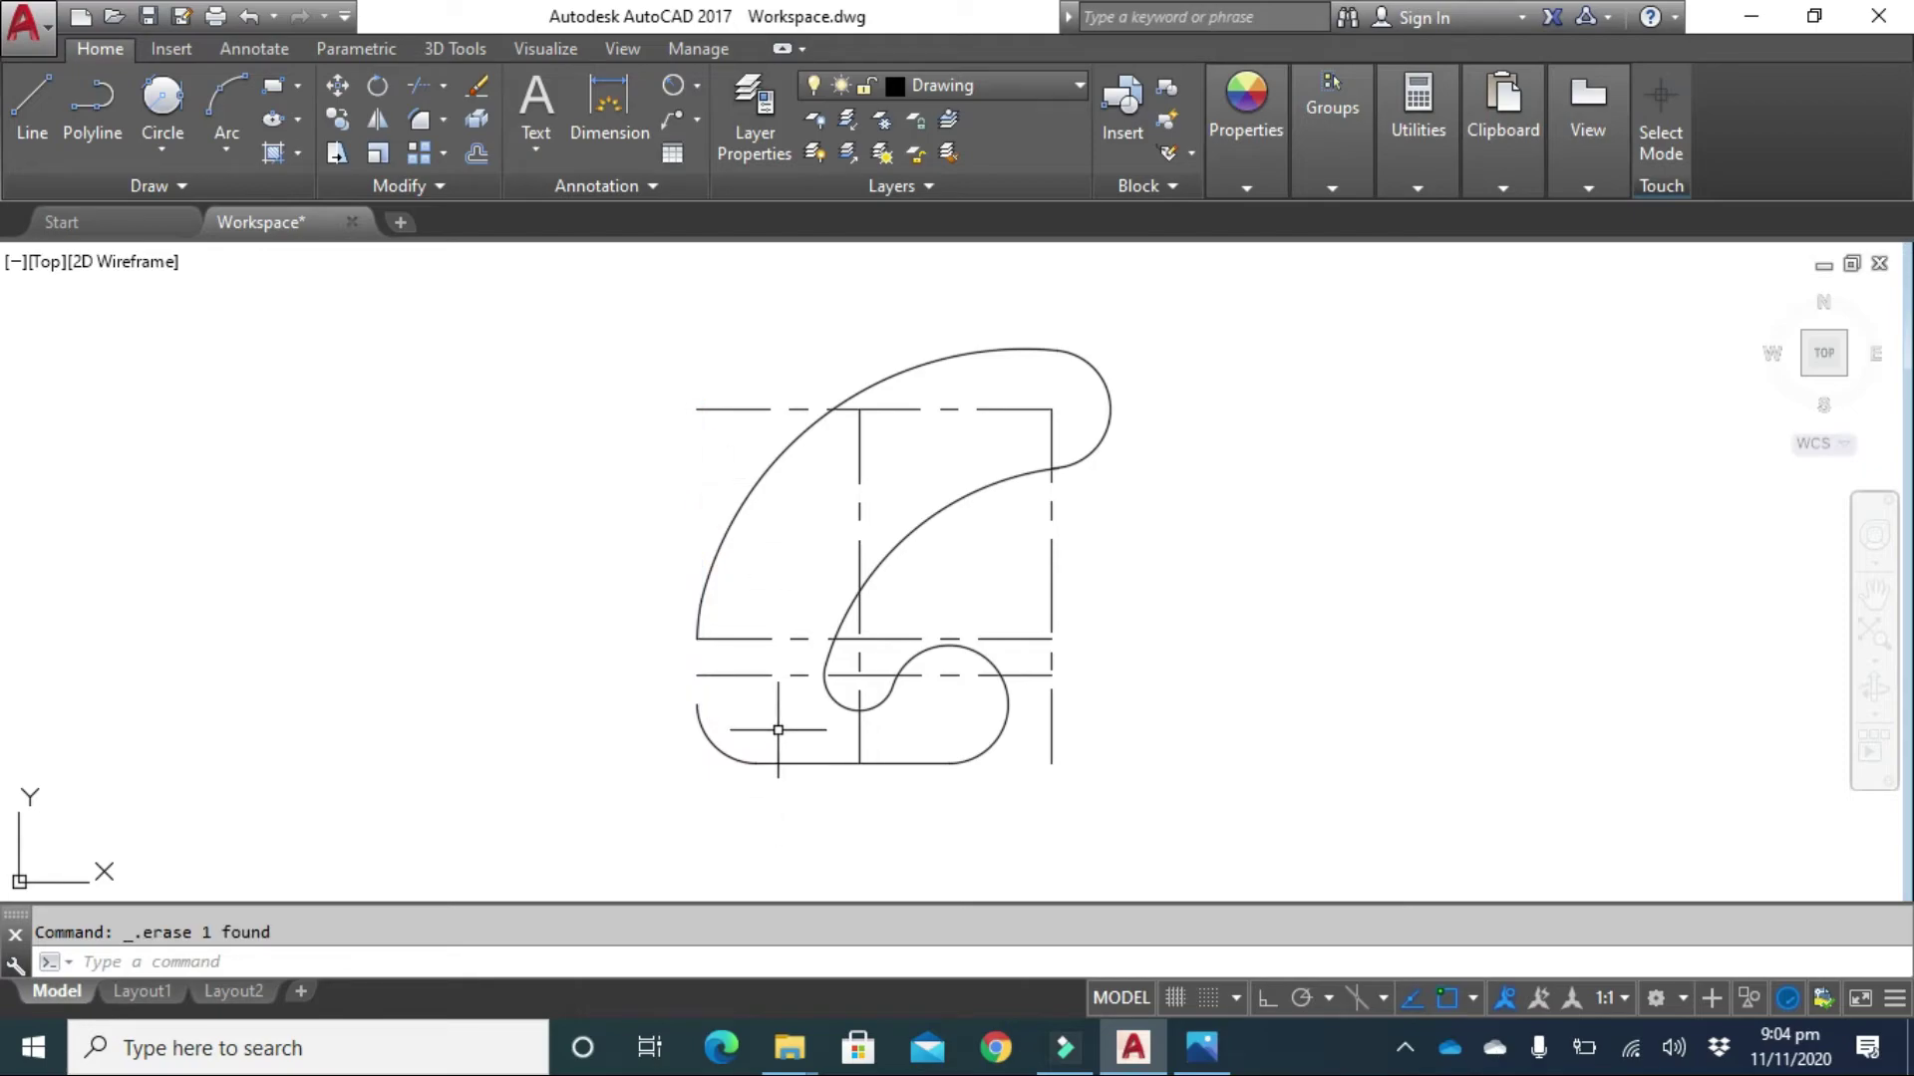
{"action": "scroll", "coordinate": [777, 729], "scroll_direction": "up", "scroll_amount": 2}
{"action": "left_click", "coordinate": [40, 95]}
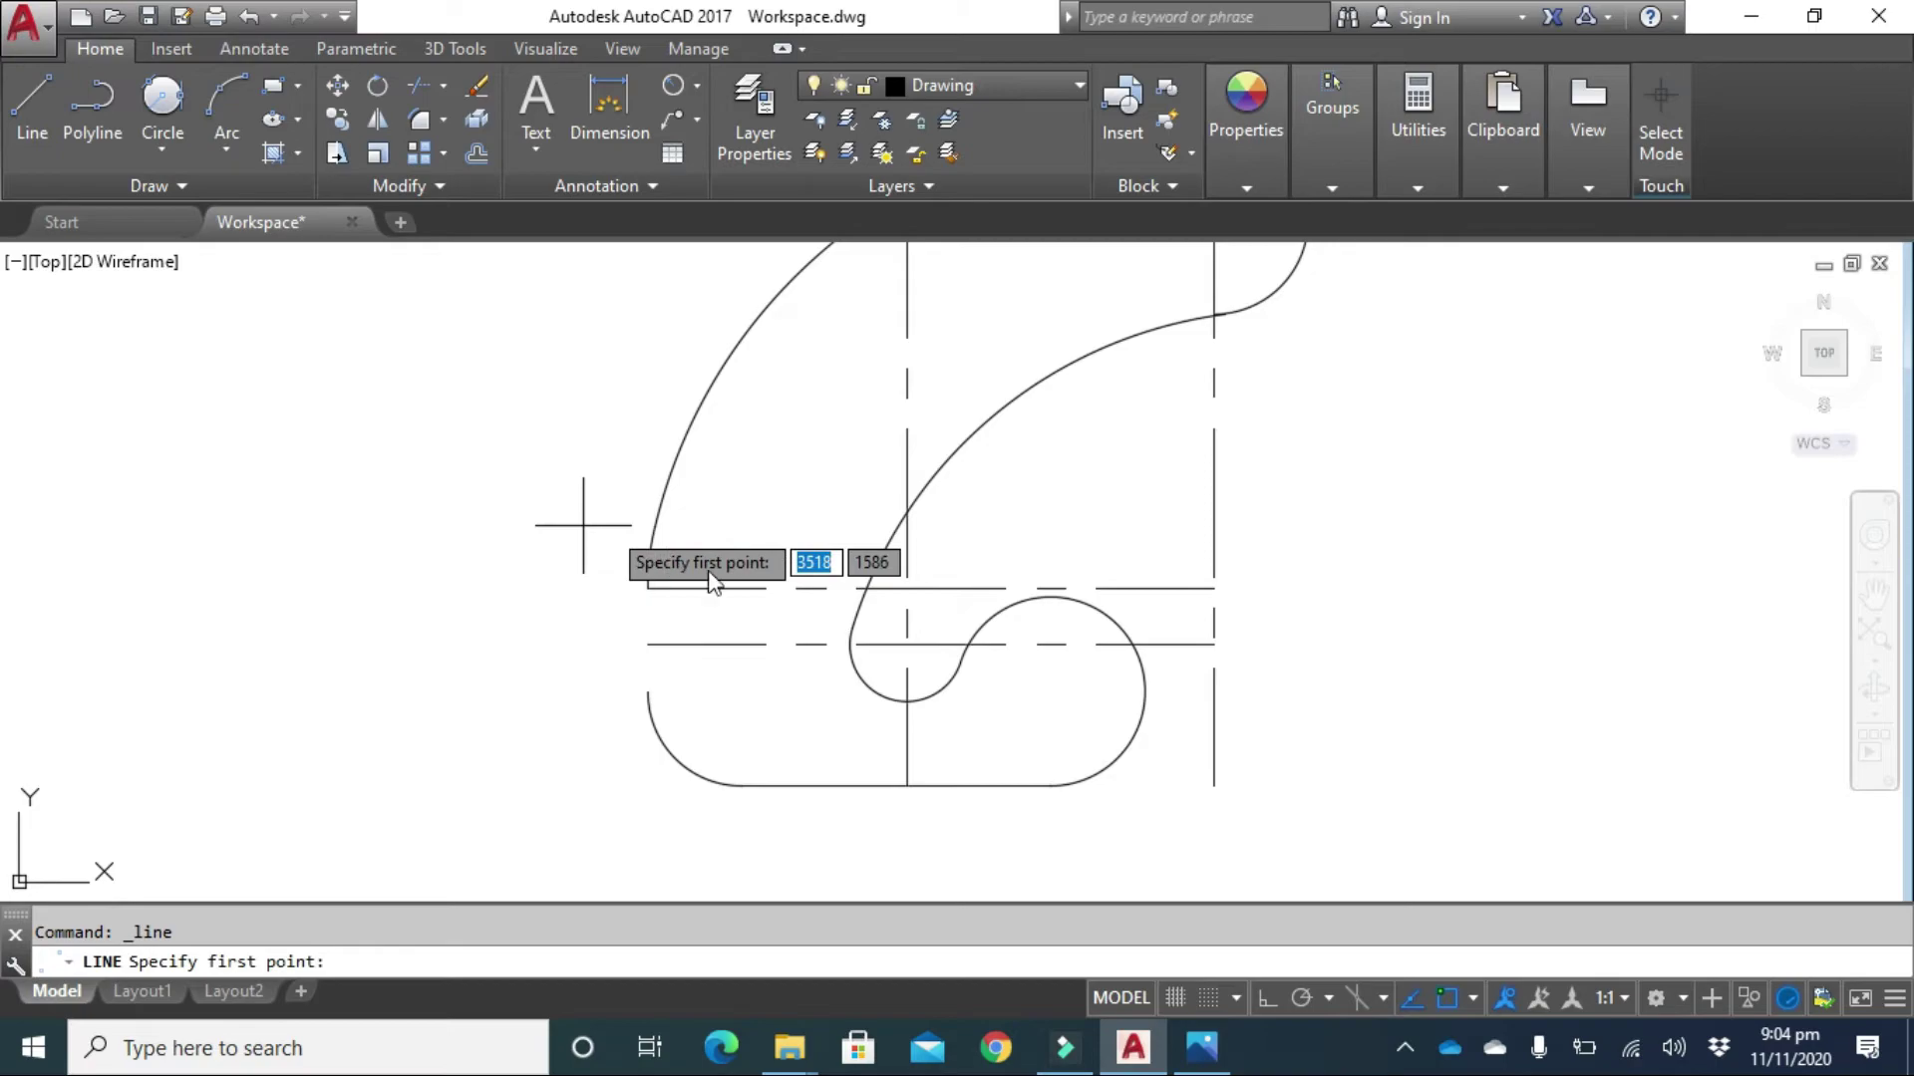
{"action": "left_click", "coordinate": [646, 589]}
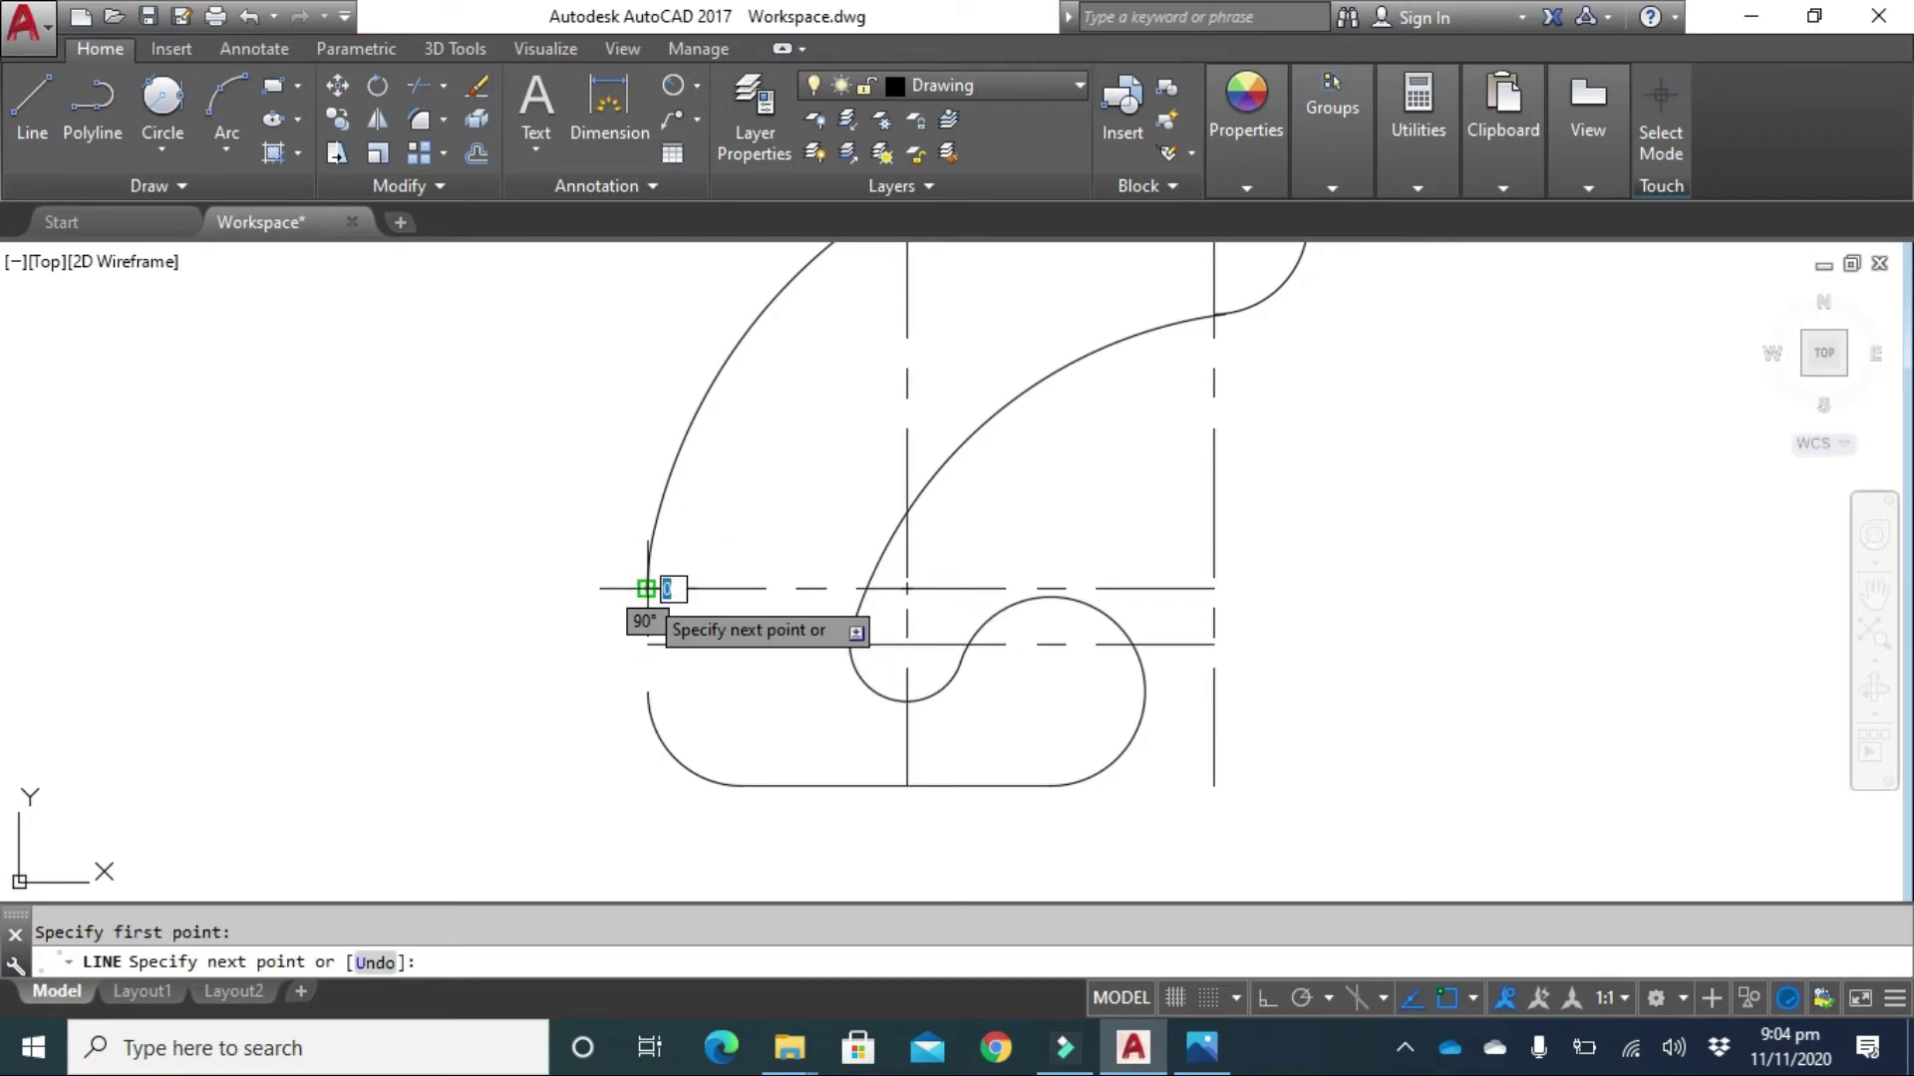
{"action": "left_click", "coordinate": [647, 692]}
{"action": "key", "text": "Escape"}
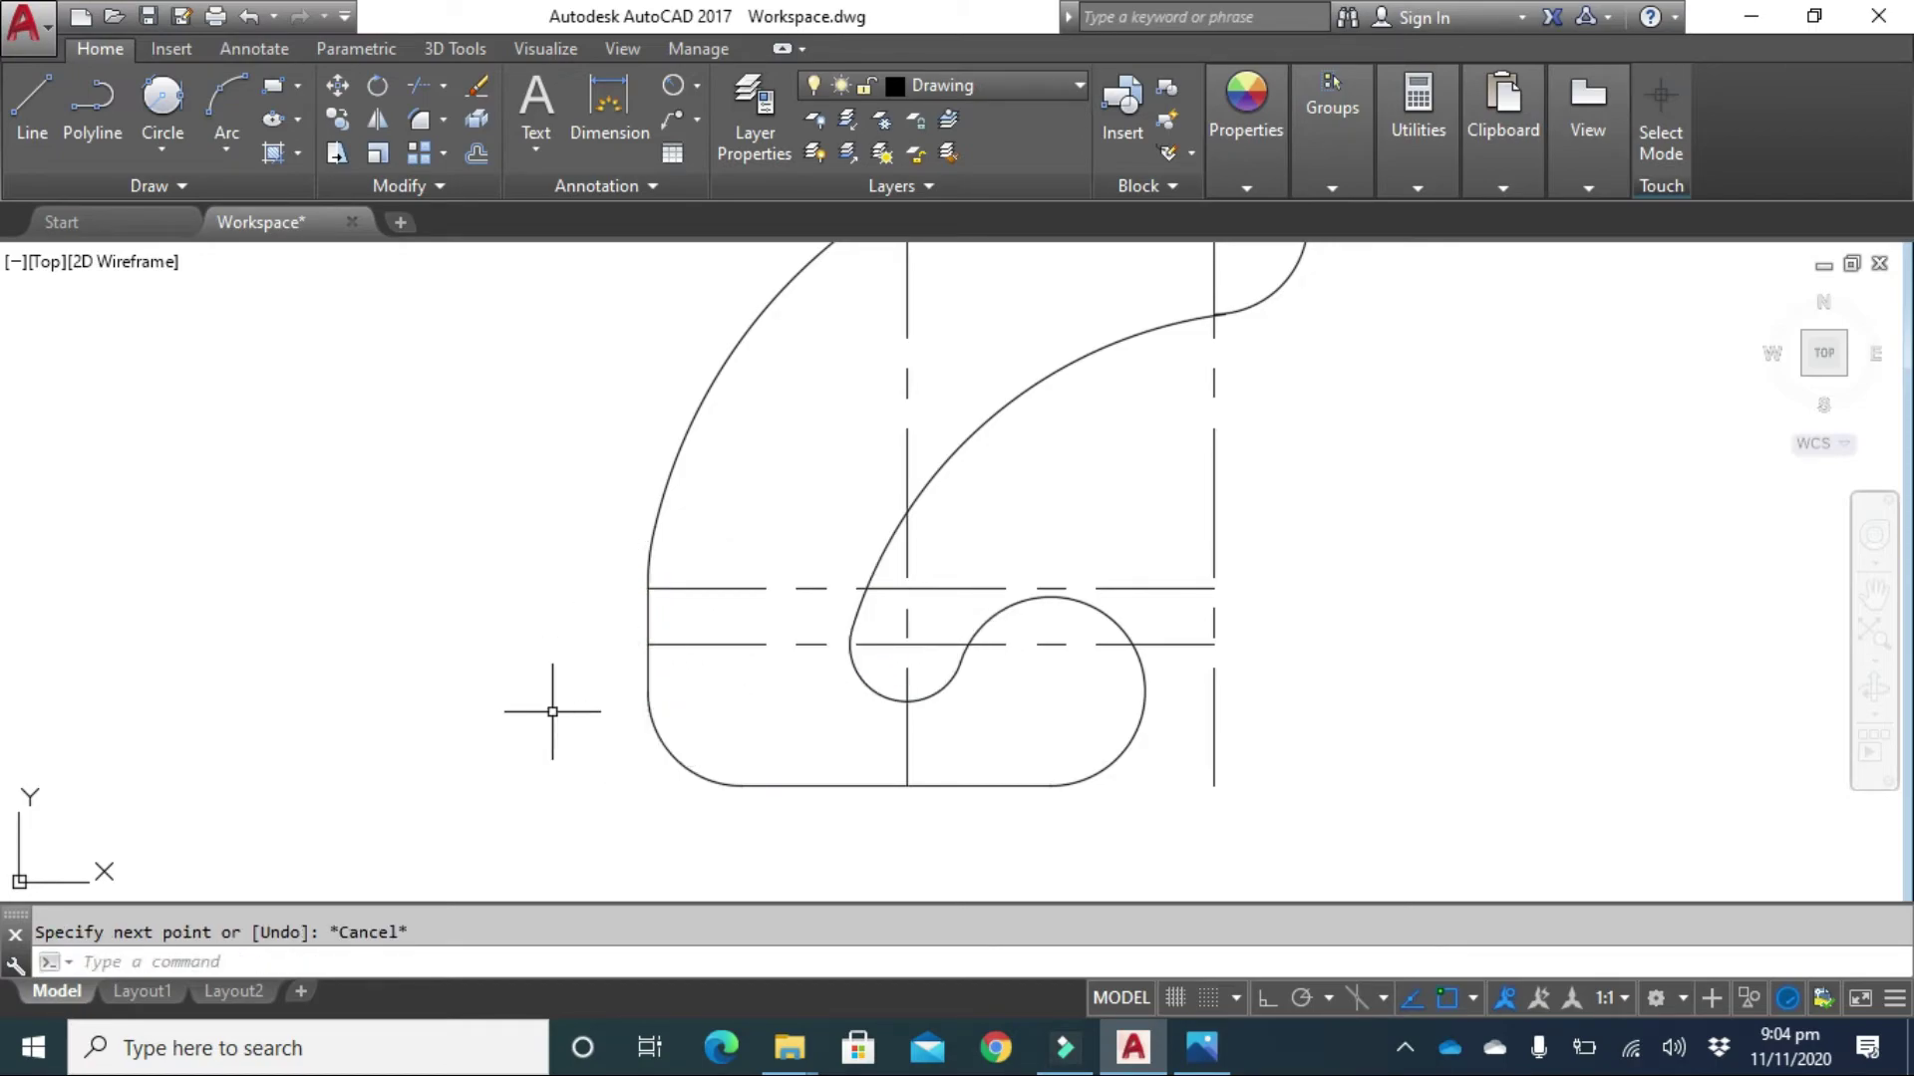
Make the dimension layer current and add a vertical linear dimension along the square's right edge, placed outside the profile.
{"action": "scroll", "coordinate": [992, 590], "scroll_direction": "down", "scroll_amount": 3}
{"action": "middle_click_drag", "start_coordinate": [1295, 512], "coordinate": [1055, 527]}
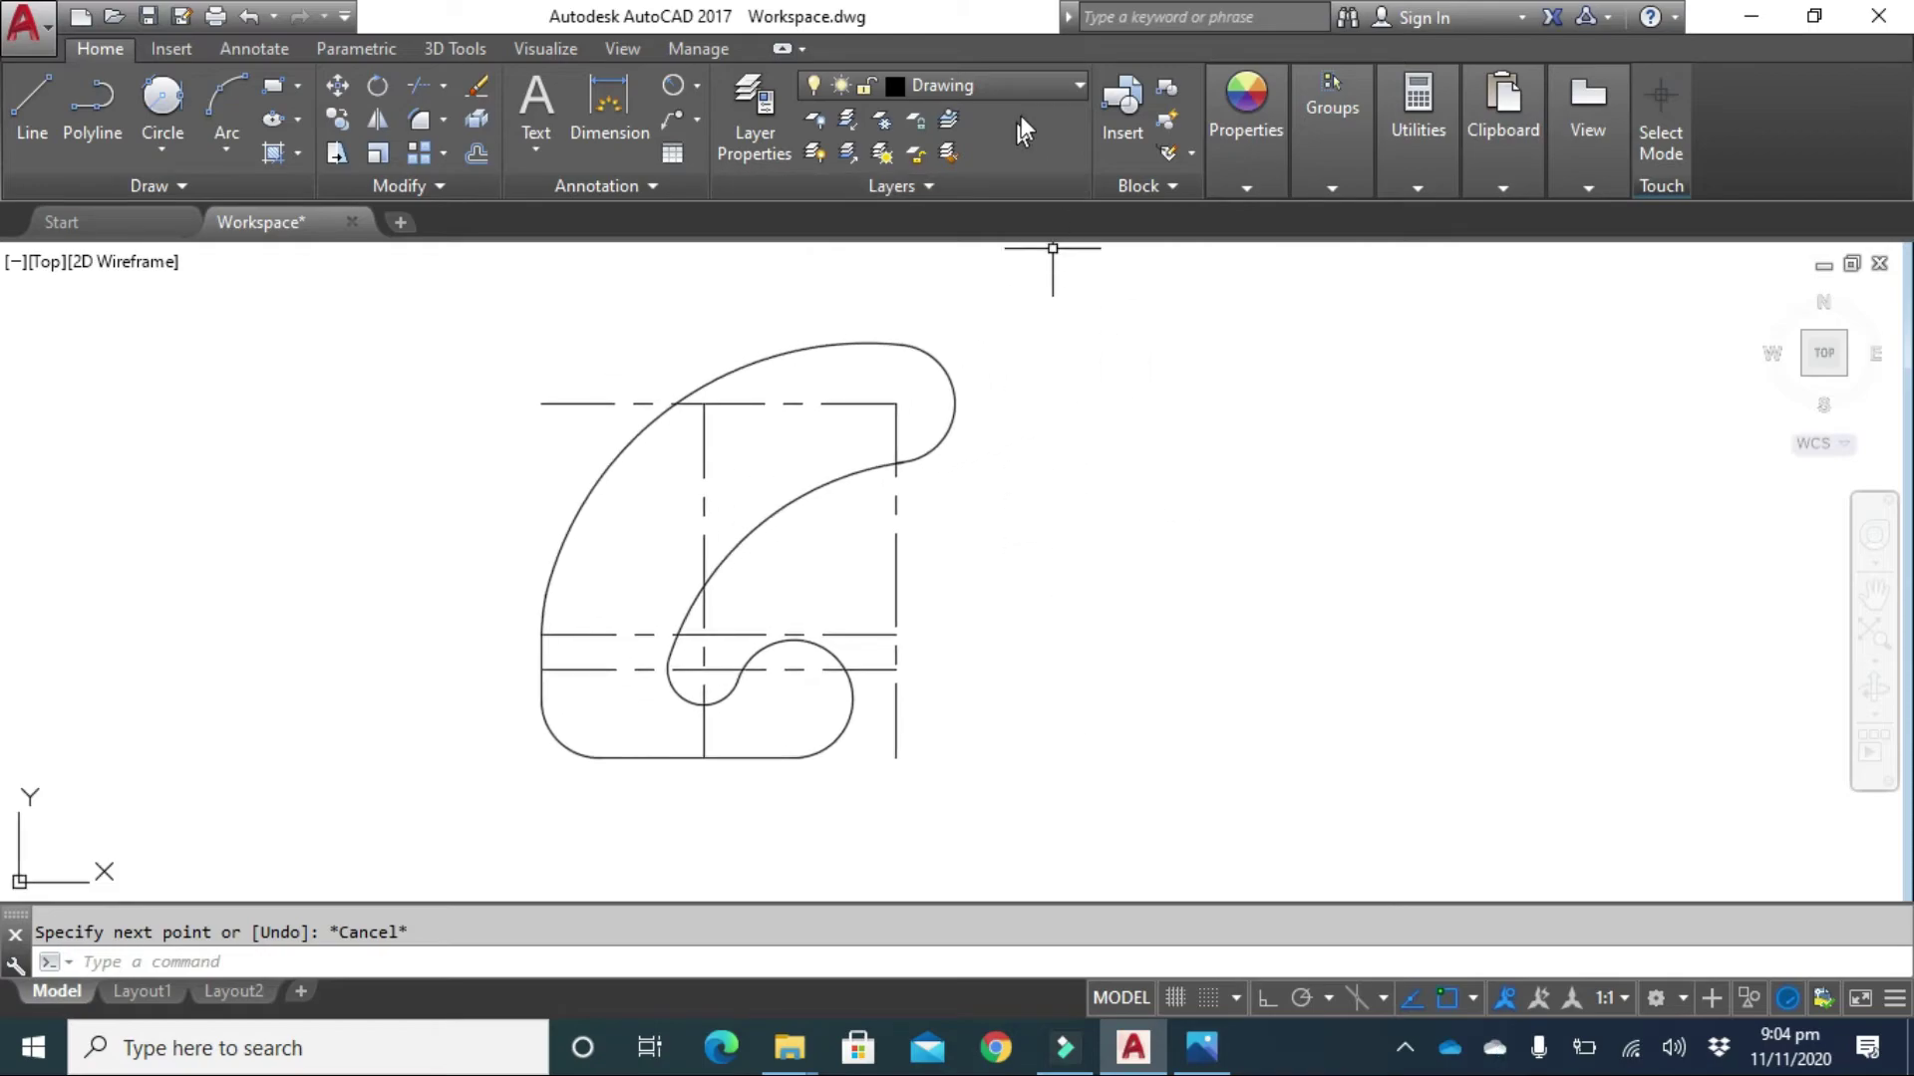
{"action": "left_click", "coordinate": [1037, 90]}
{"action": "left_click", "coordinate": [965, 193]}
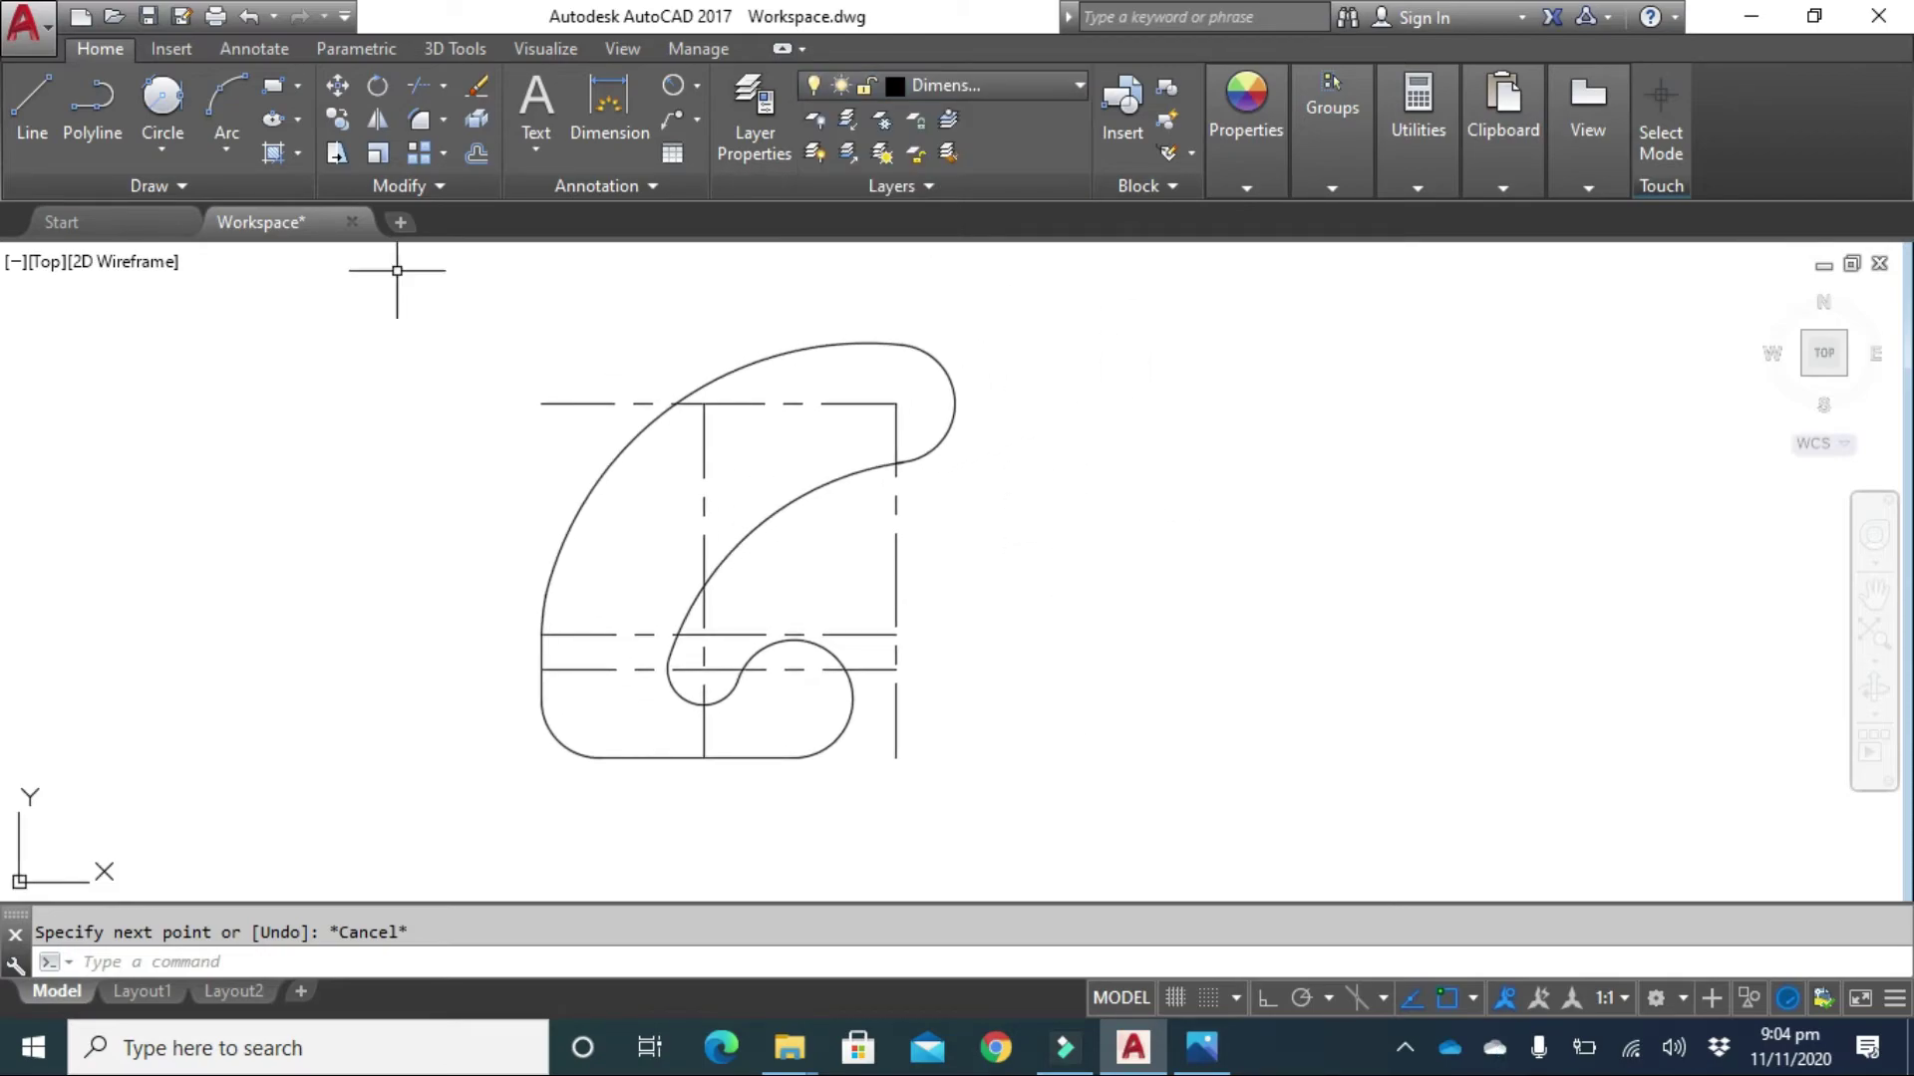
{"action": "left_click", "coordinate": [700, 86]}
{"action": "left_click", "coordinate": [721, 128]}
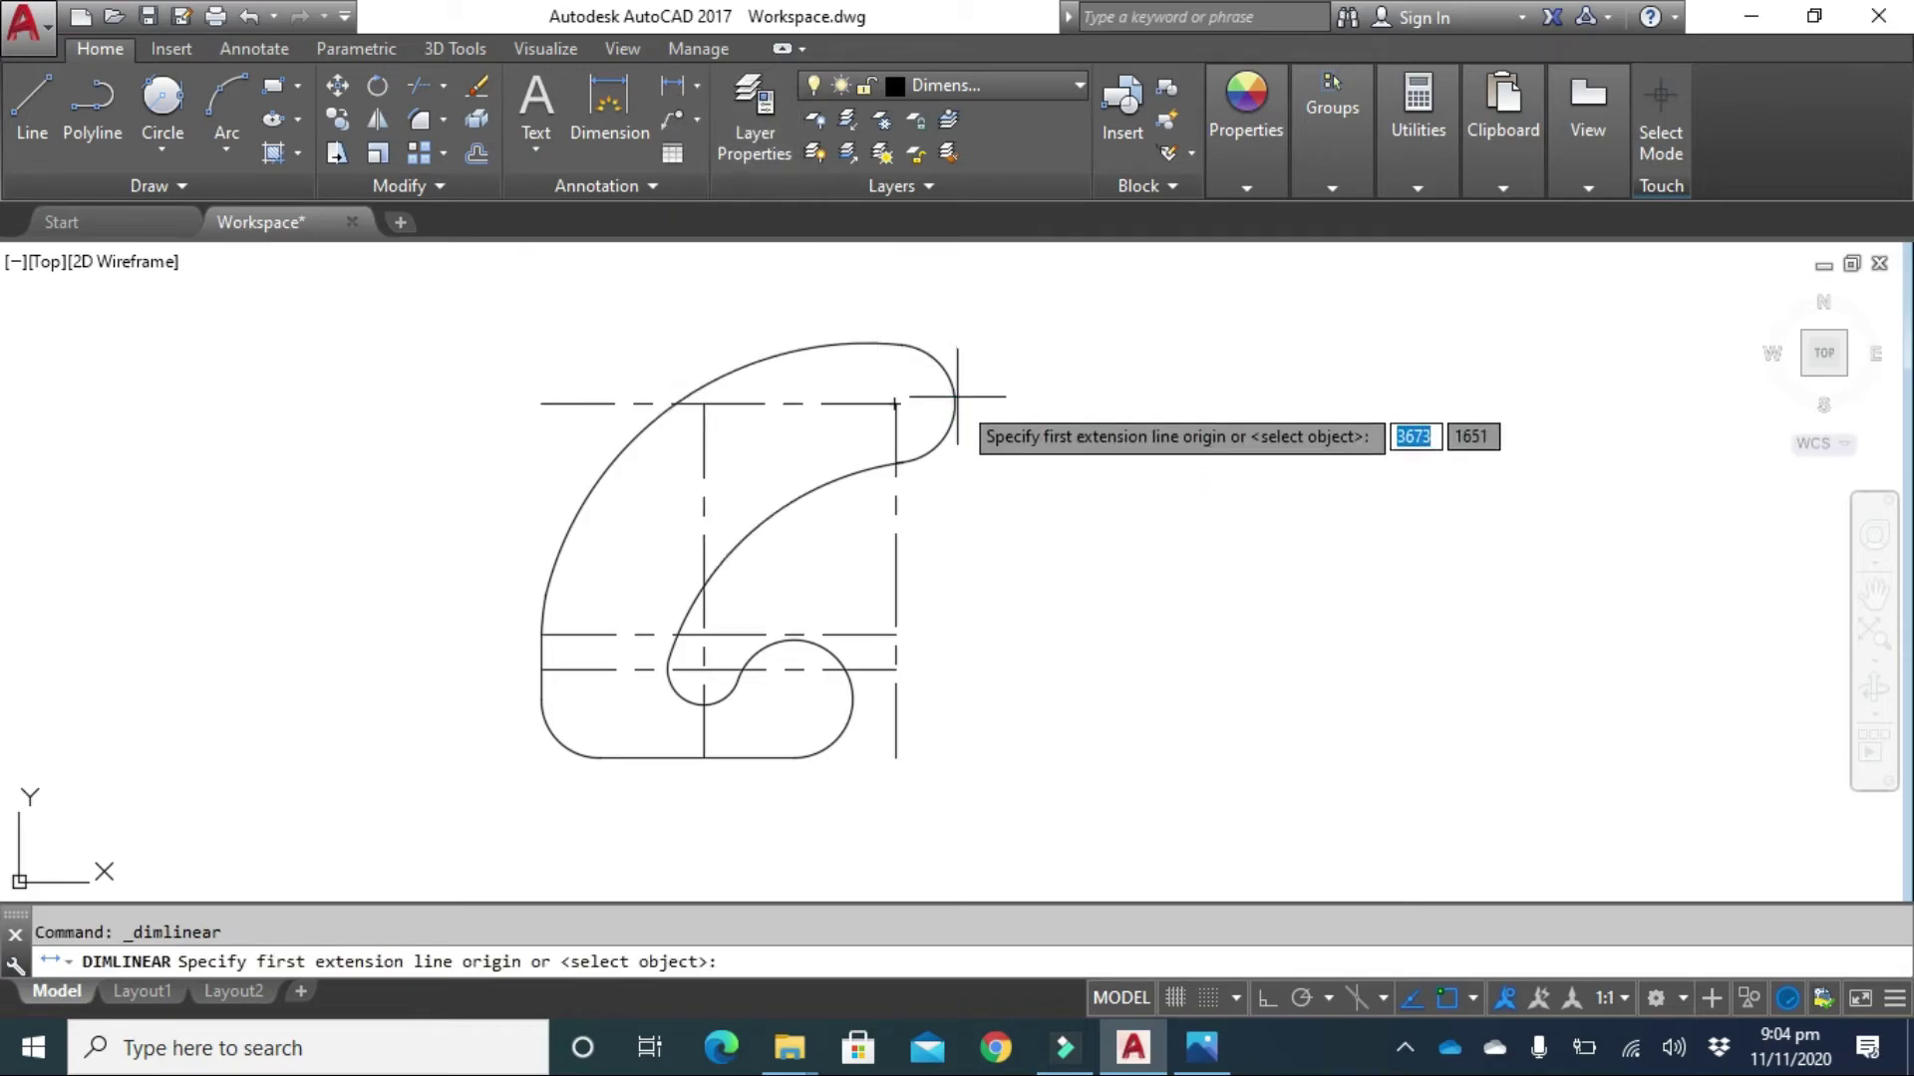
{"action": "left_click", "coordinate": [895, 404]}
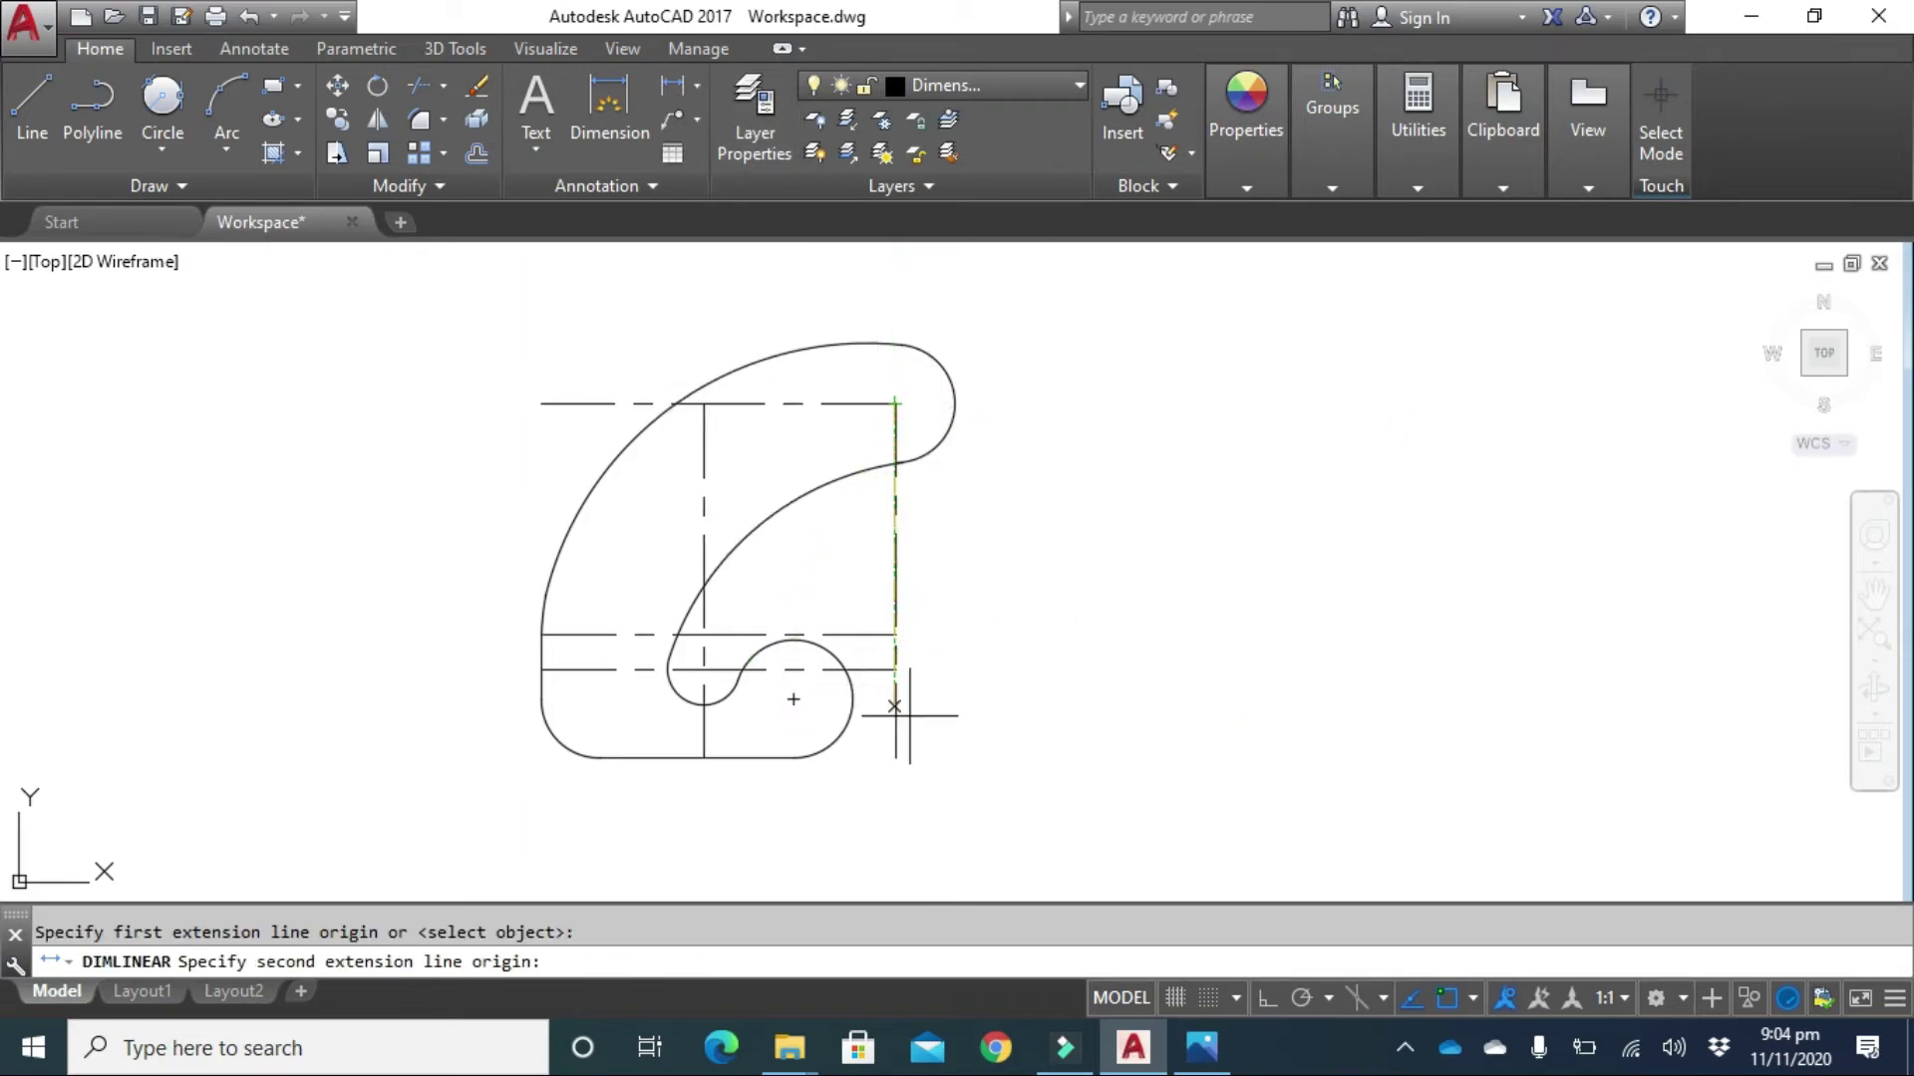
{"action": "left_click", "coordinate": [896, 758]}
{"action": "left_click", "coordinate": [1093, 746]}
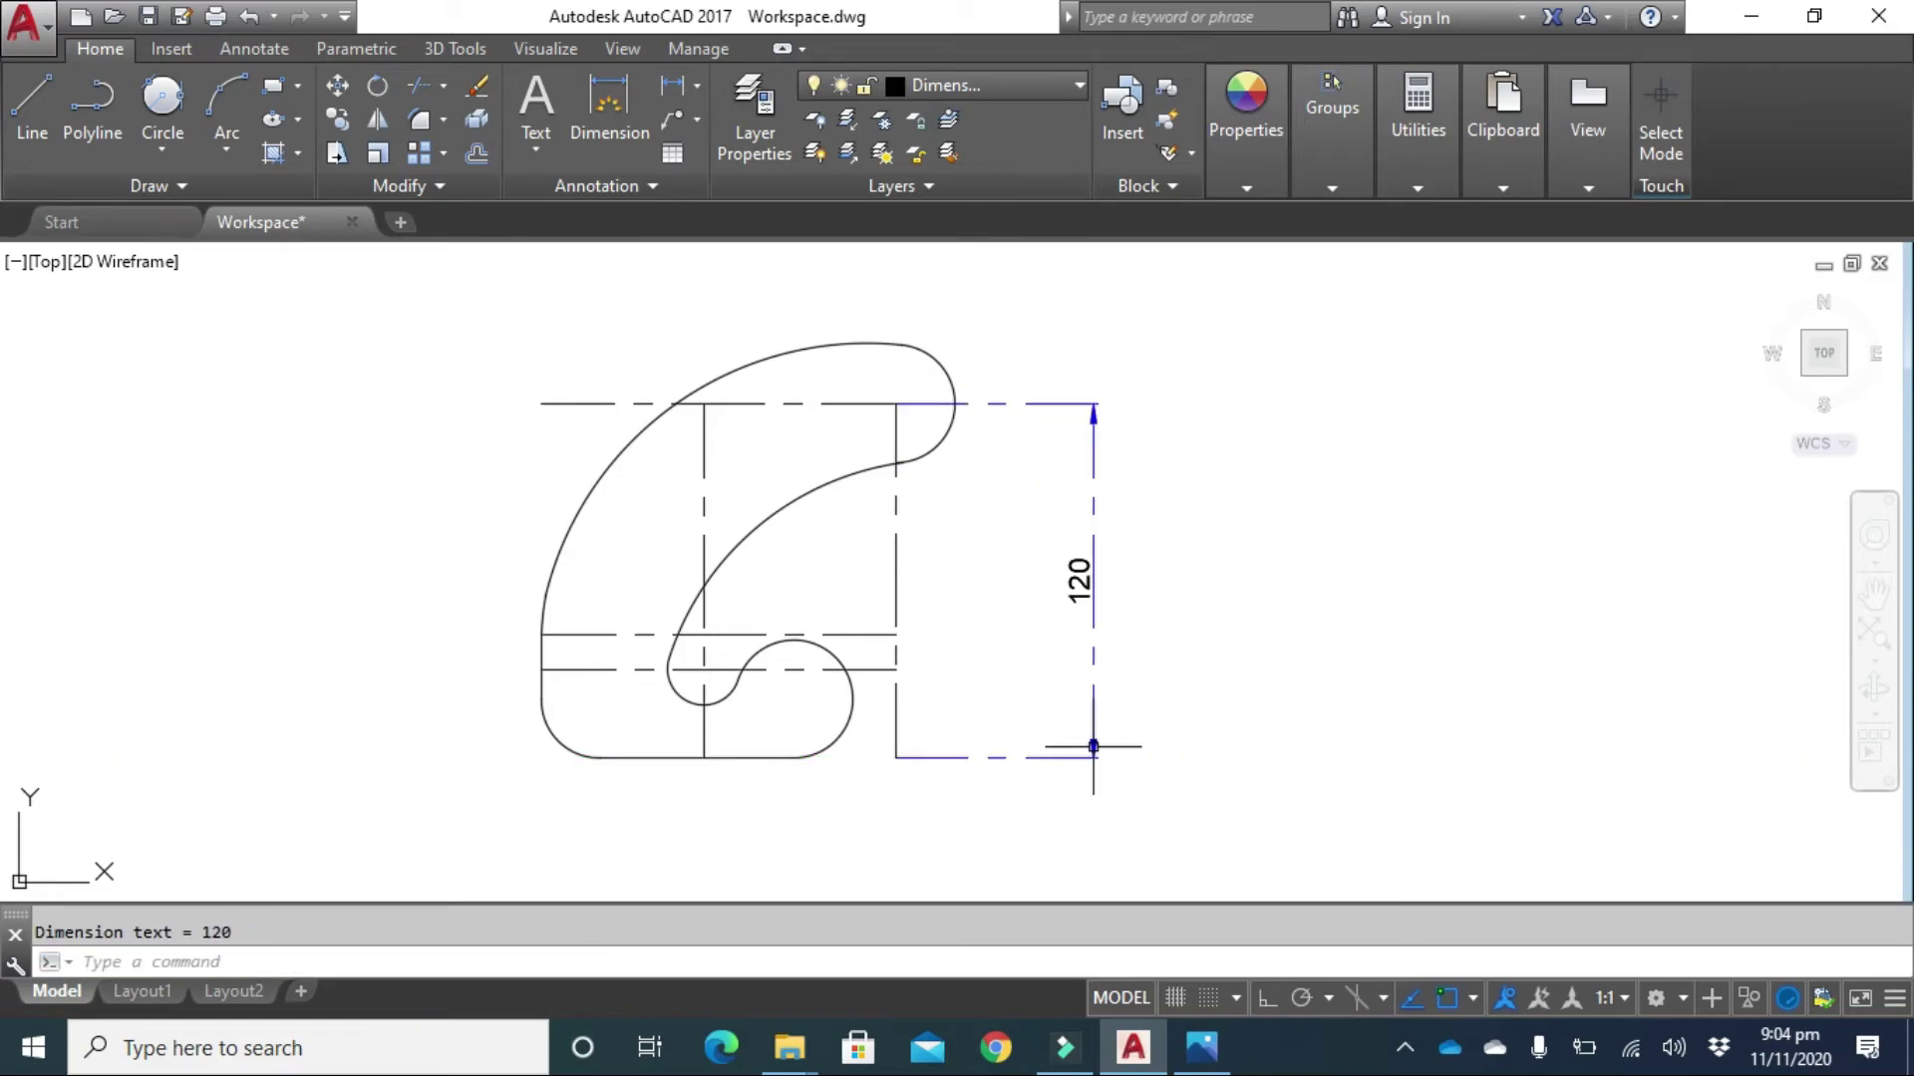
Add a horizontal linear dimension above the profile between the ends of the top centre line.
{"action": "left_click", "coordinate": [673, 85]}
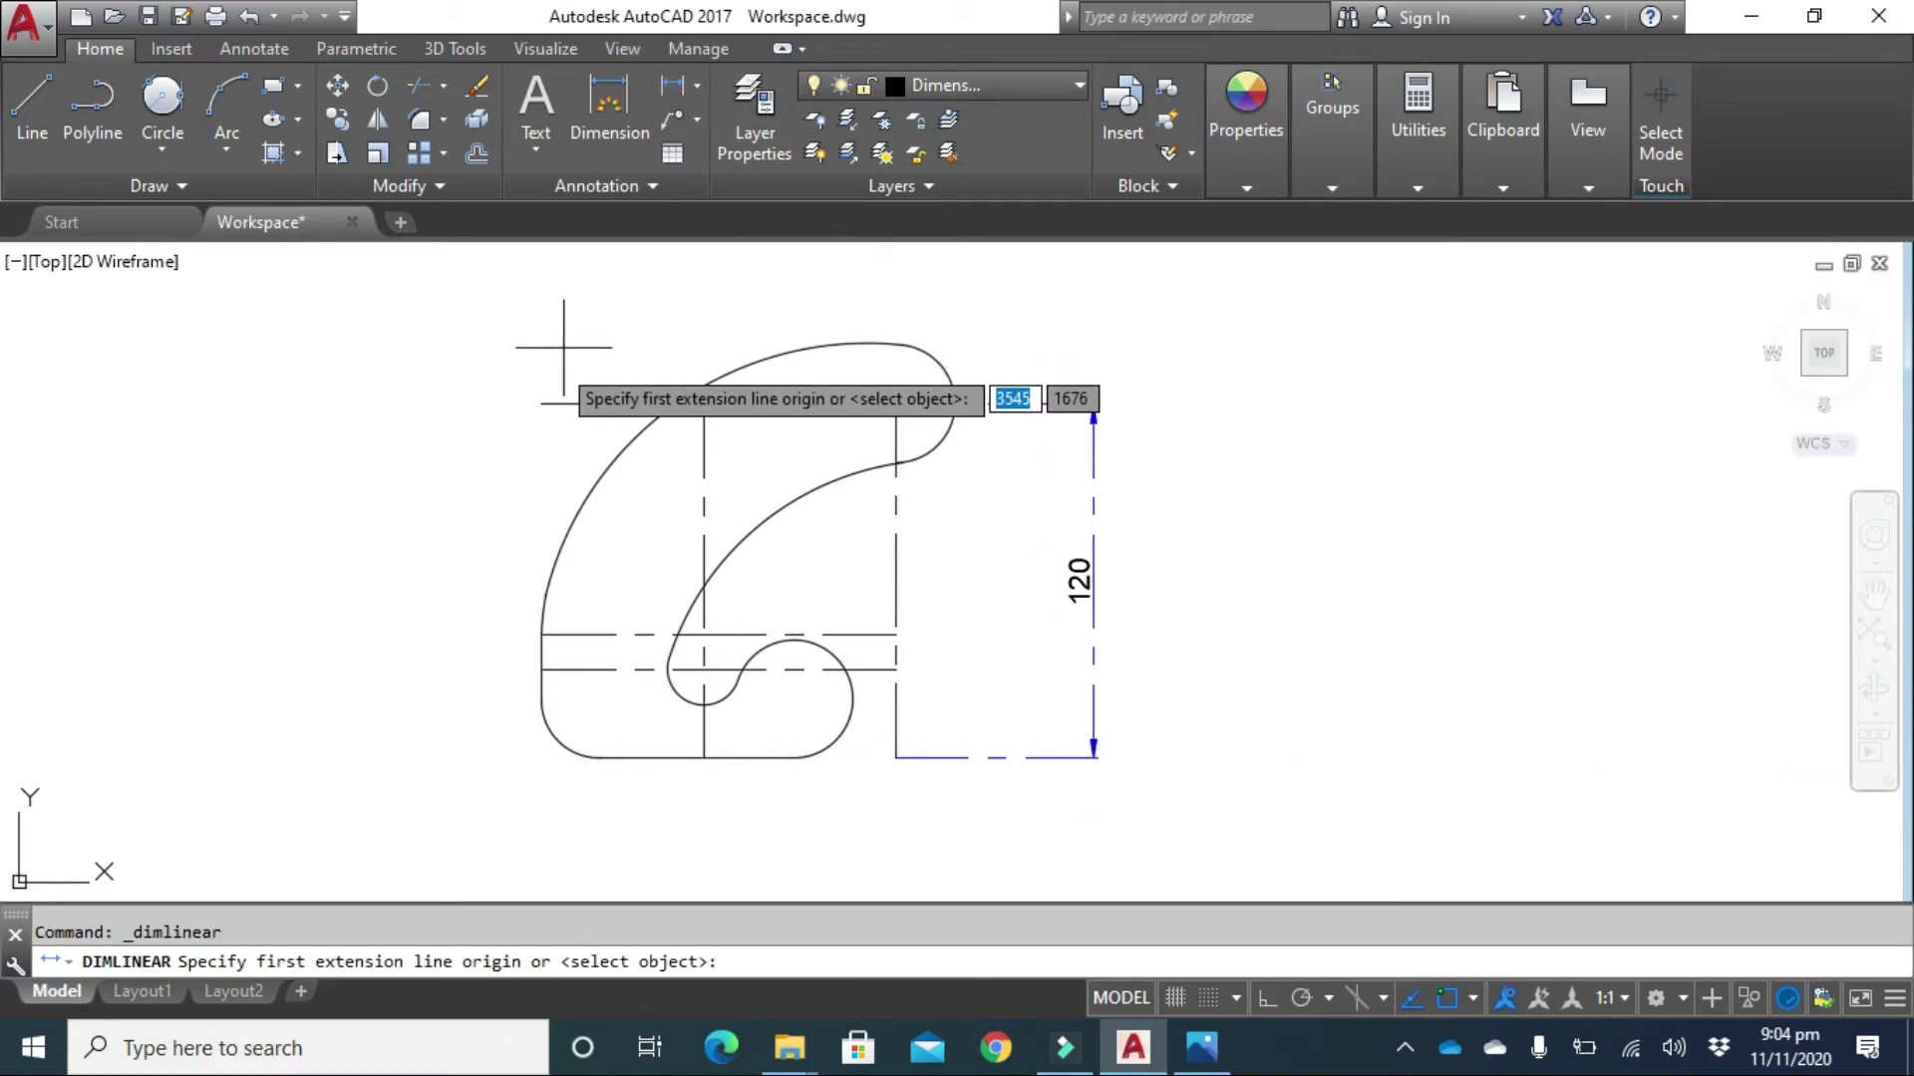
{"action": "left_click", "coordinate": [541, 404]}
{"action": "left_click", "coordinate": [895, 404]}
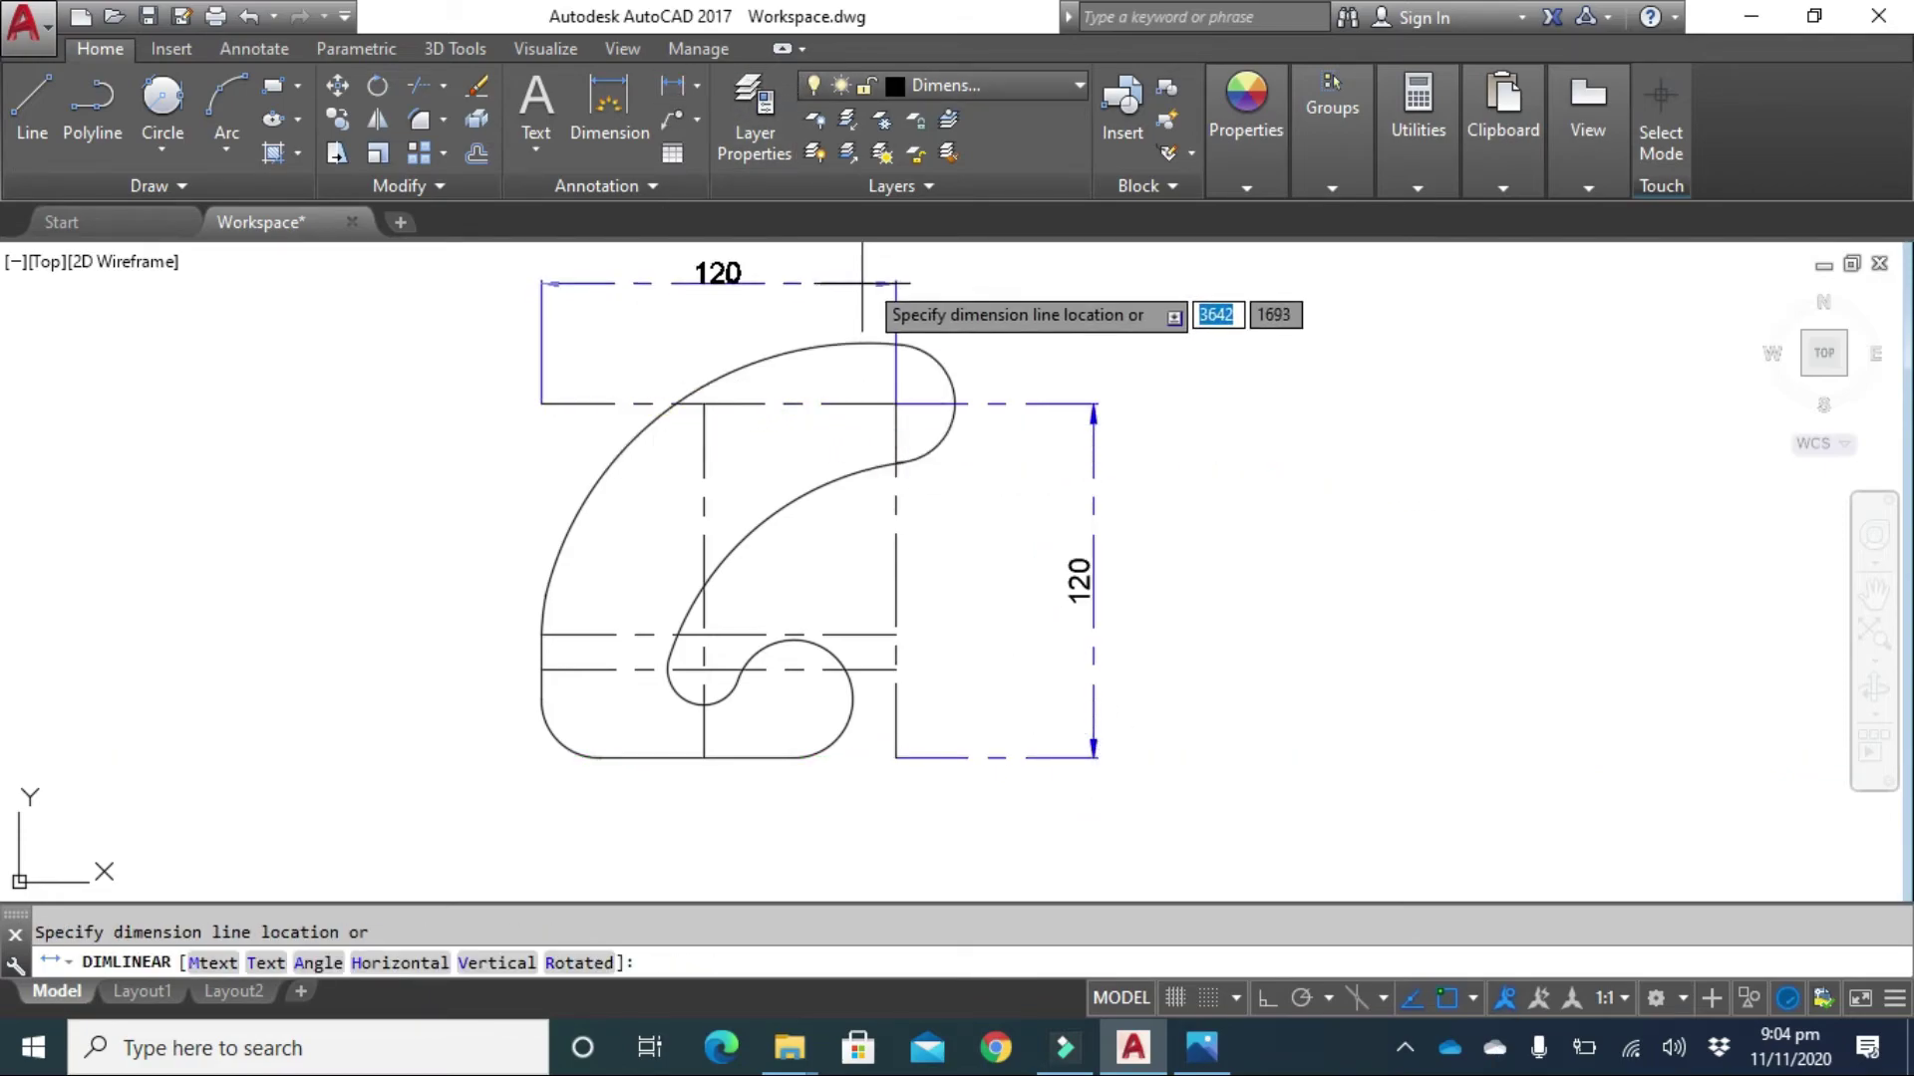
{"action": "left_click", "coordinate": [884, 303]}
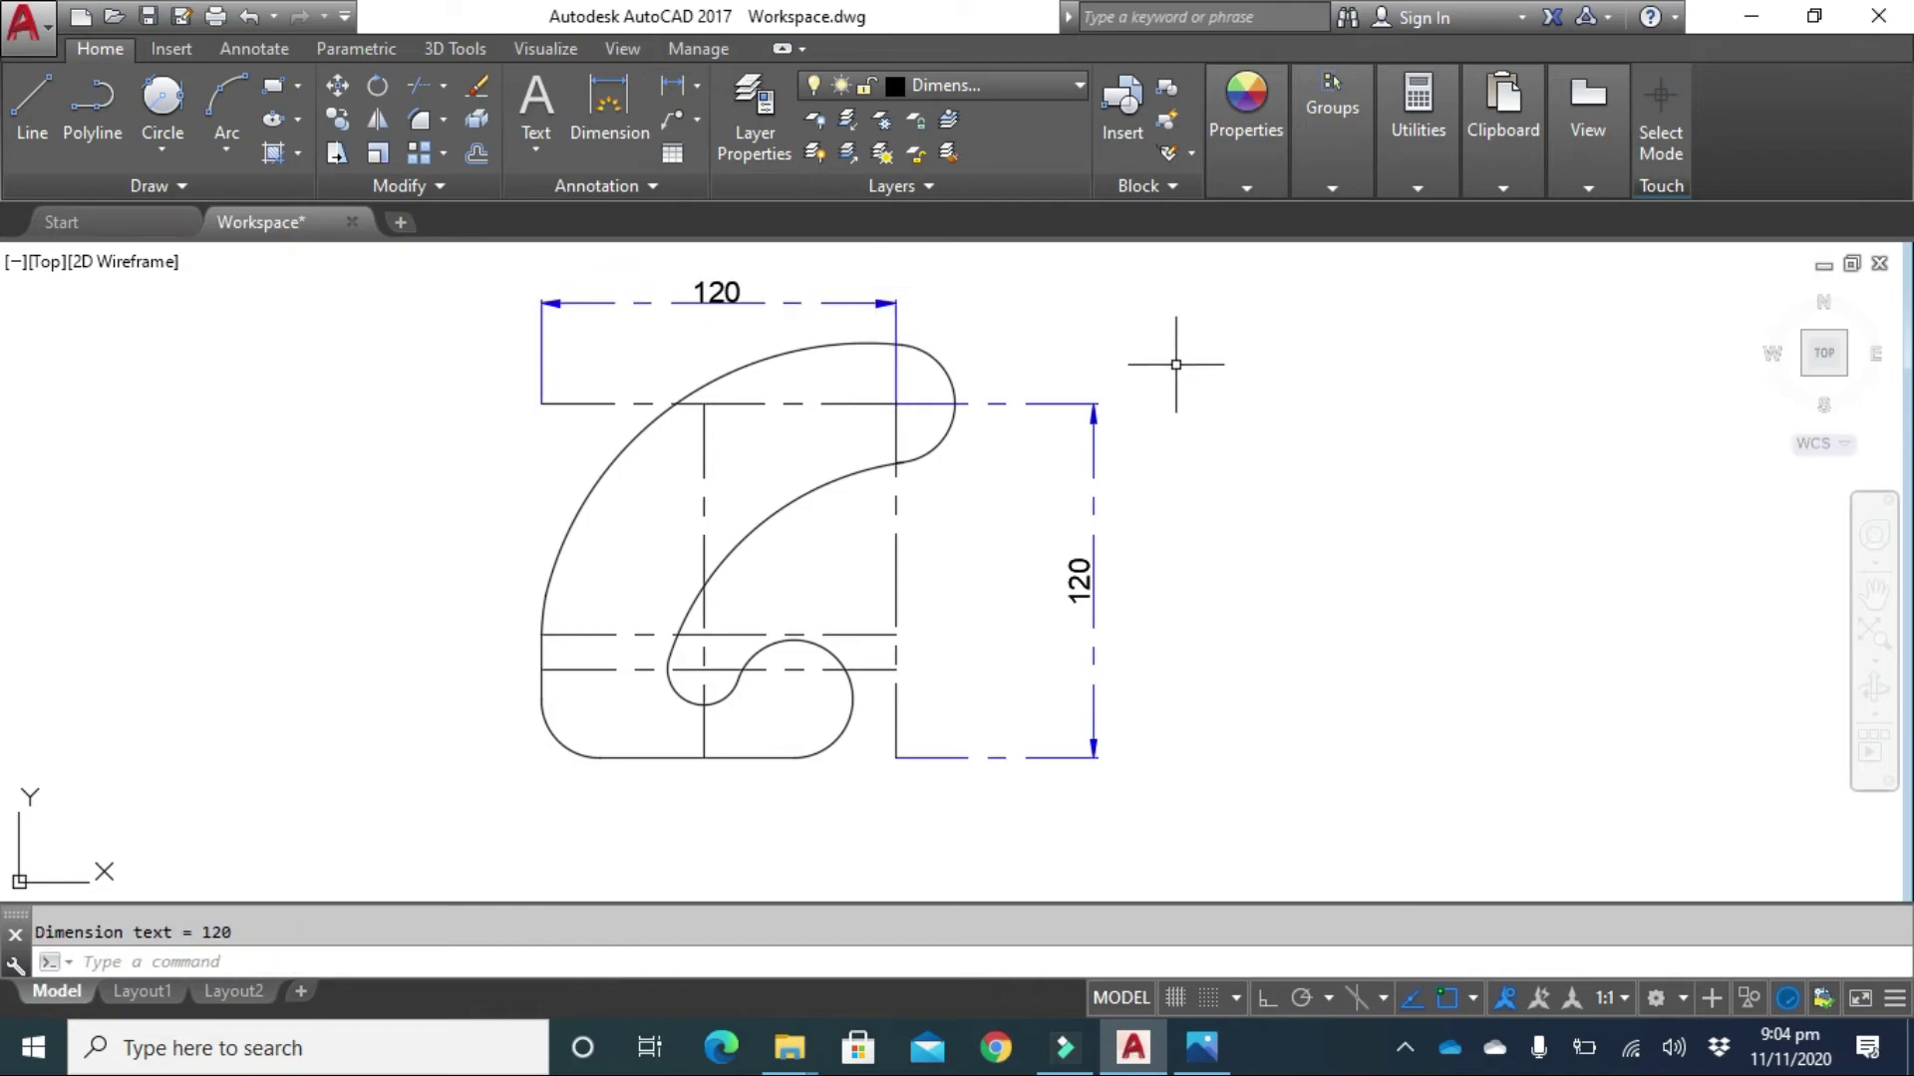
Add radius dimensions to the rounded upper-right end and the lower-right arc, placed outside the profile.
{"action": "left_click", "coordinate": [696, 88]}
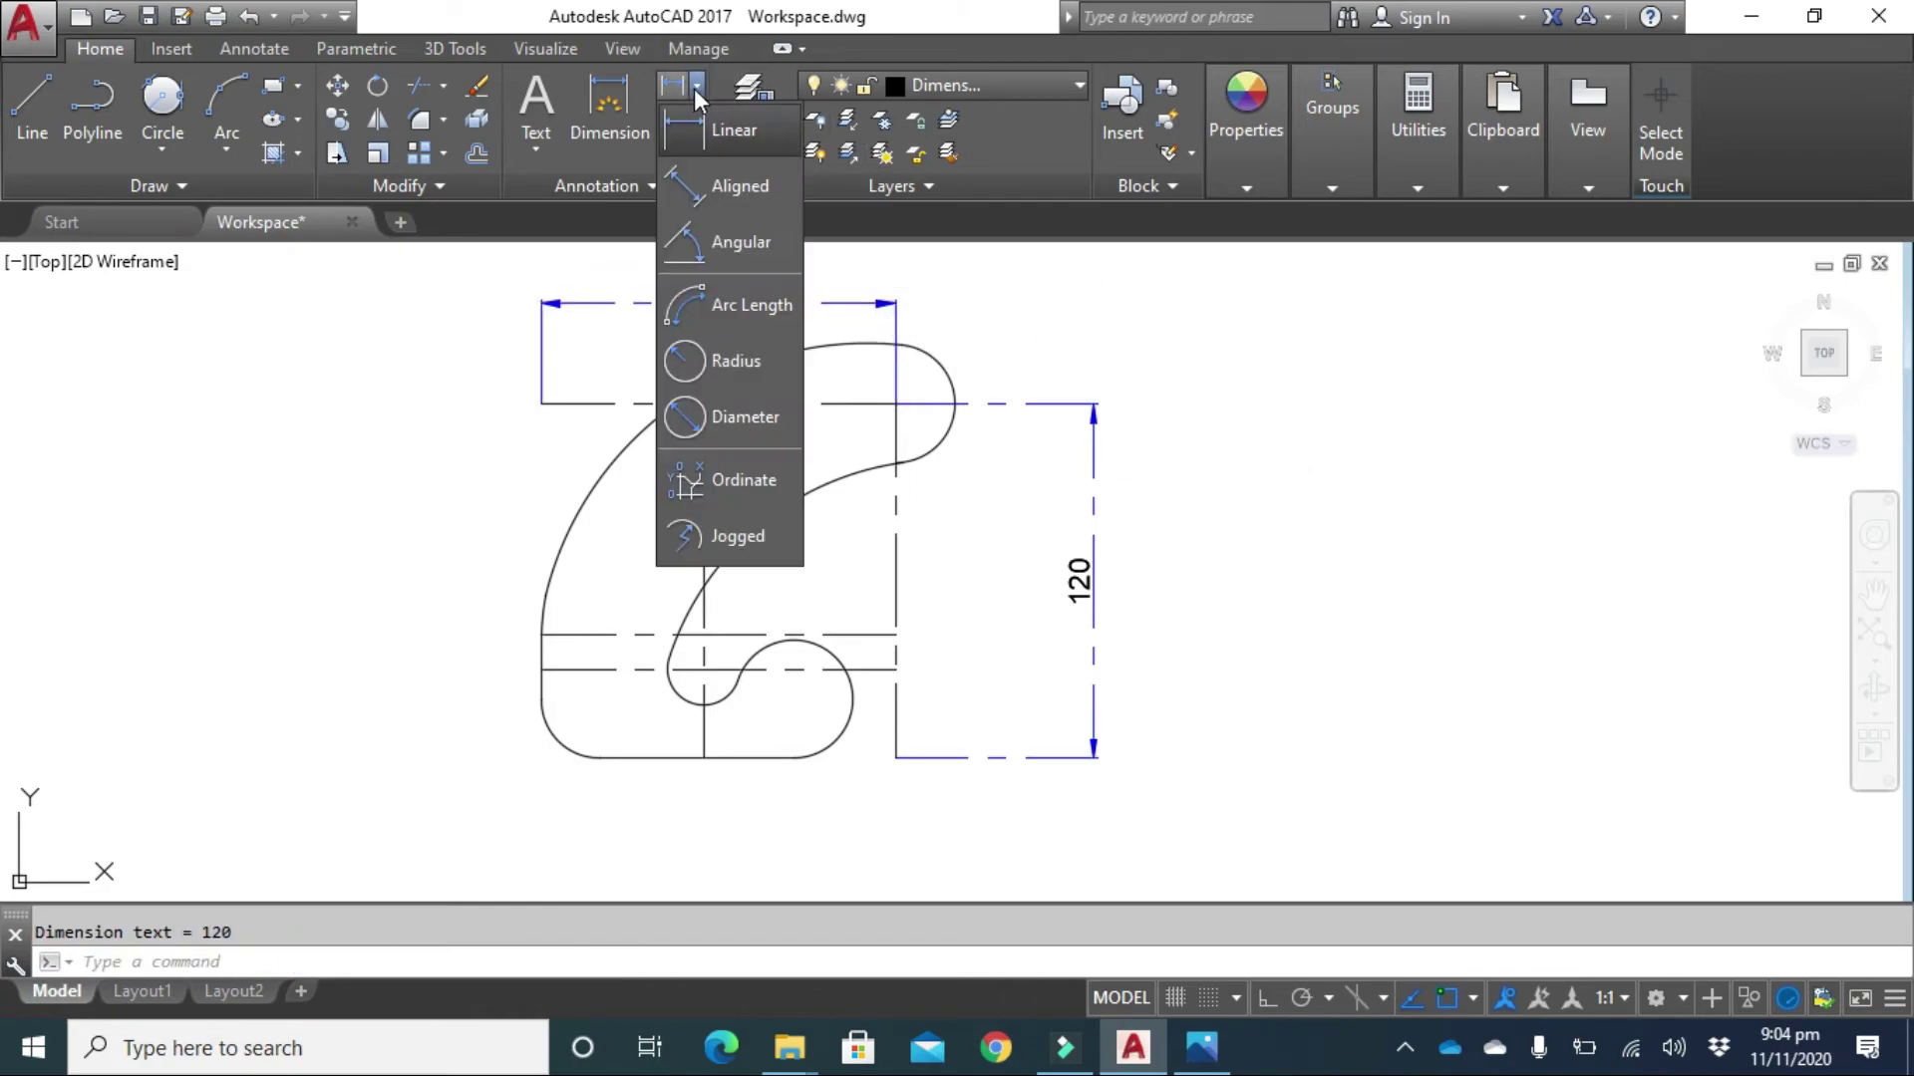
{"action": "left_click", "coordinate": [744, 361]}
{"action": "left_click", "coordinate": [954, 397]}
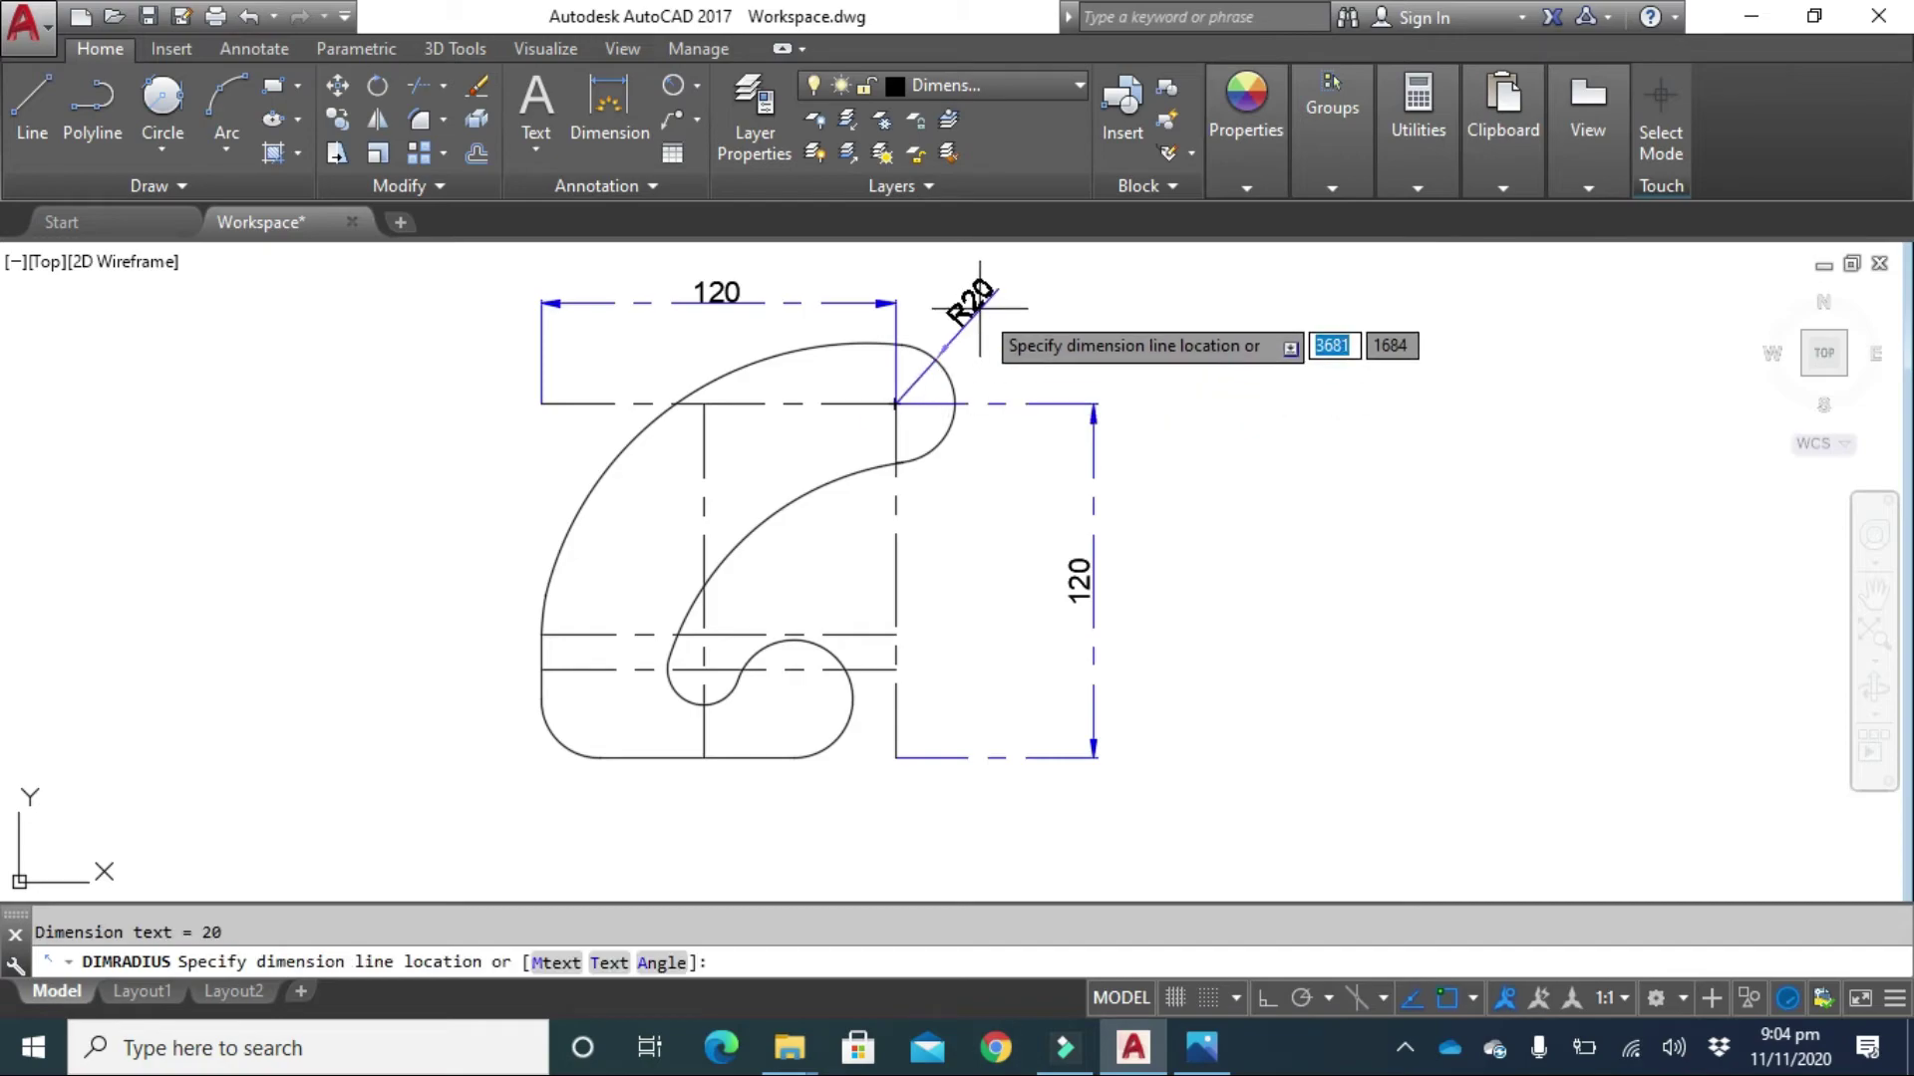
{"action": "left_click", "coordinate": [980, 308]}
{"action": "key", "text": "Return"}
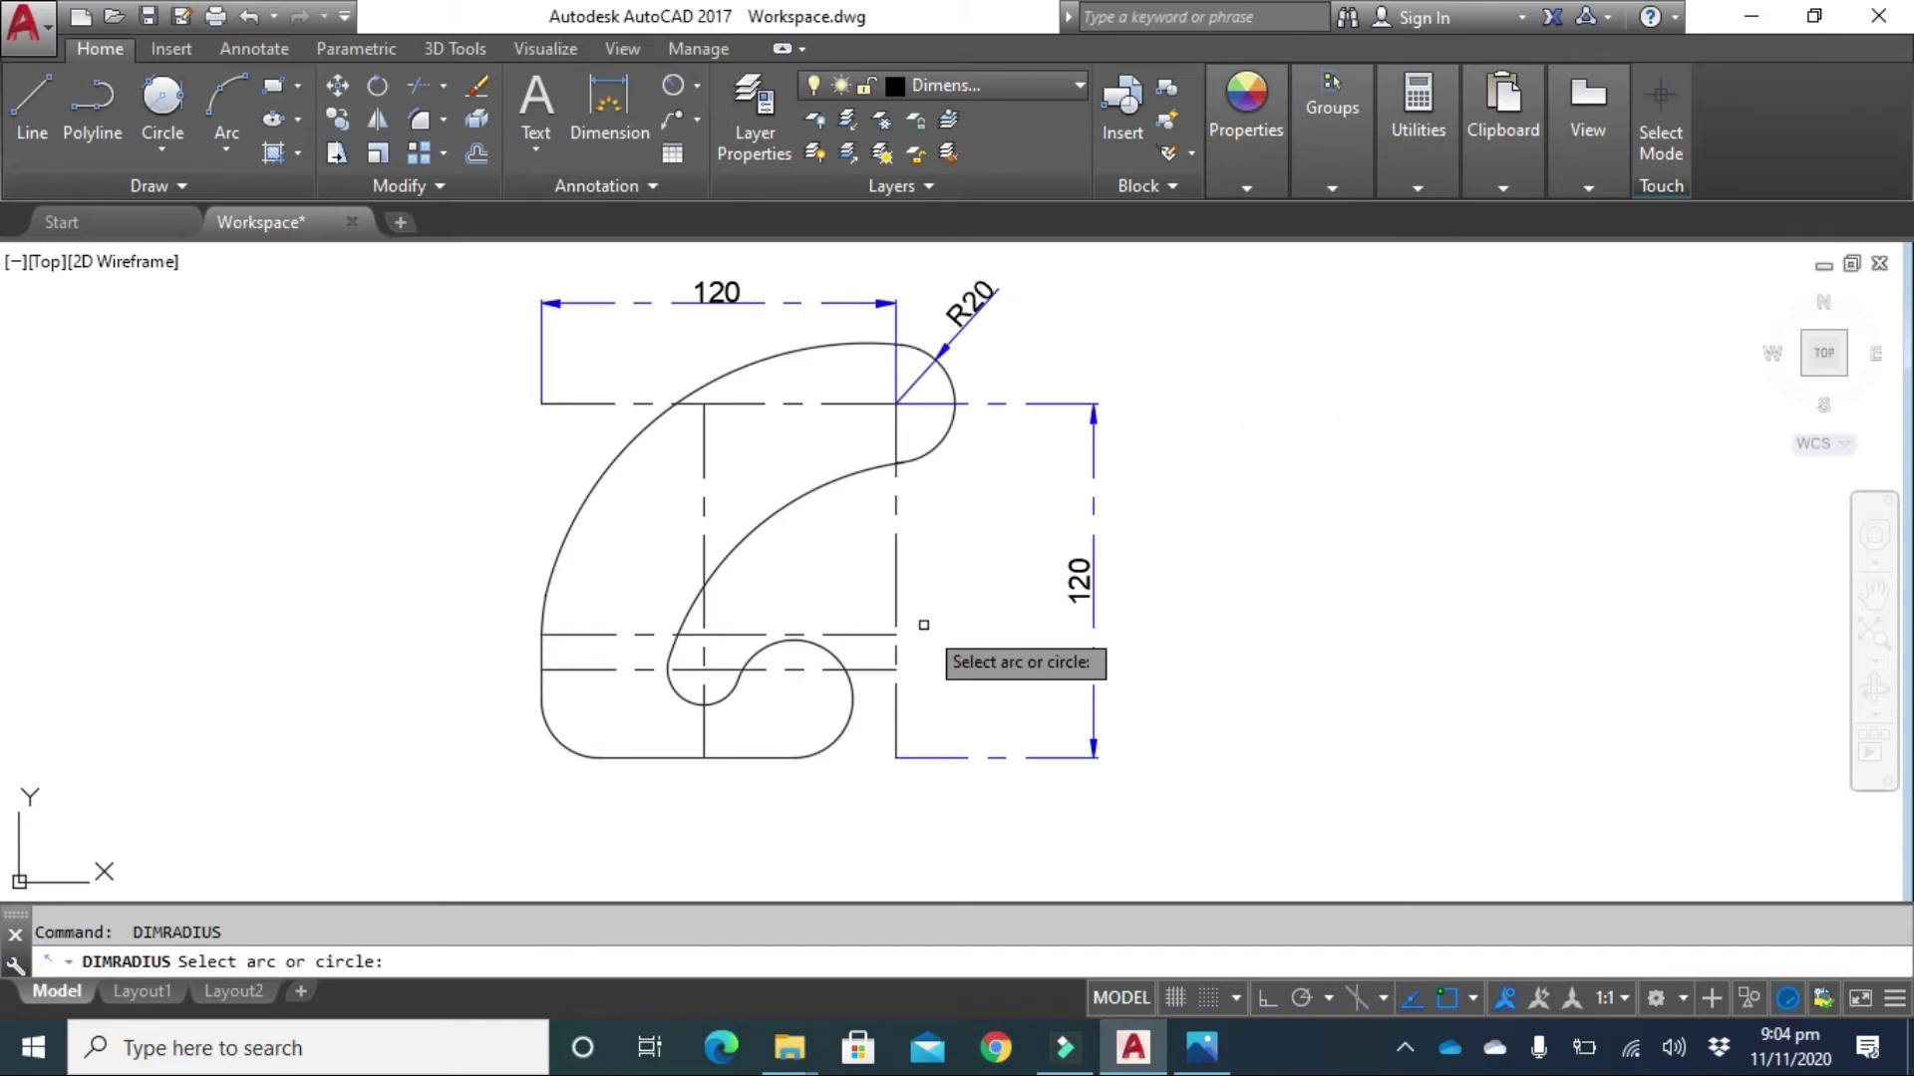
{"action": "left_click", "coordinate": [836, 742]}
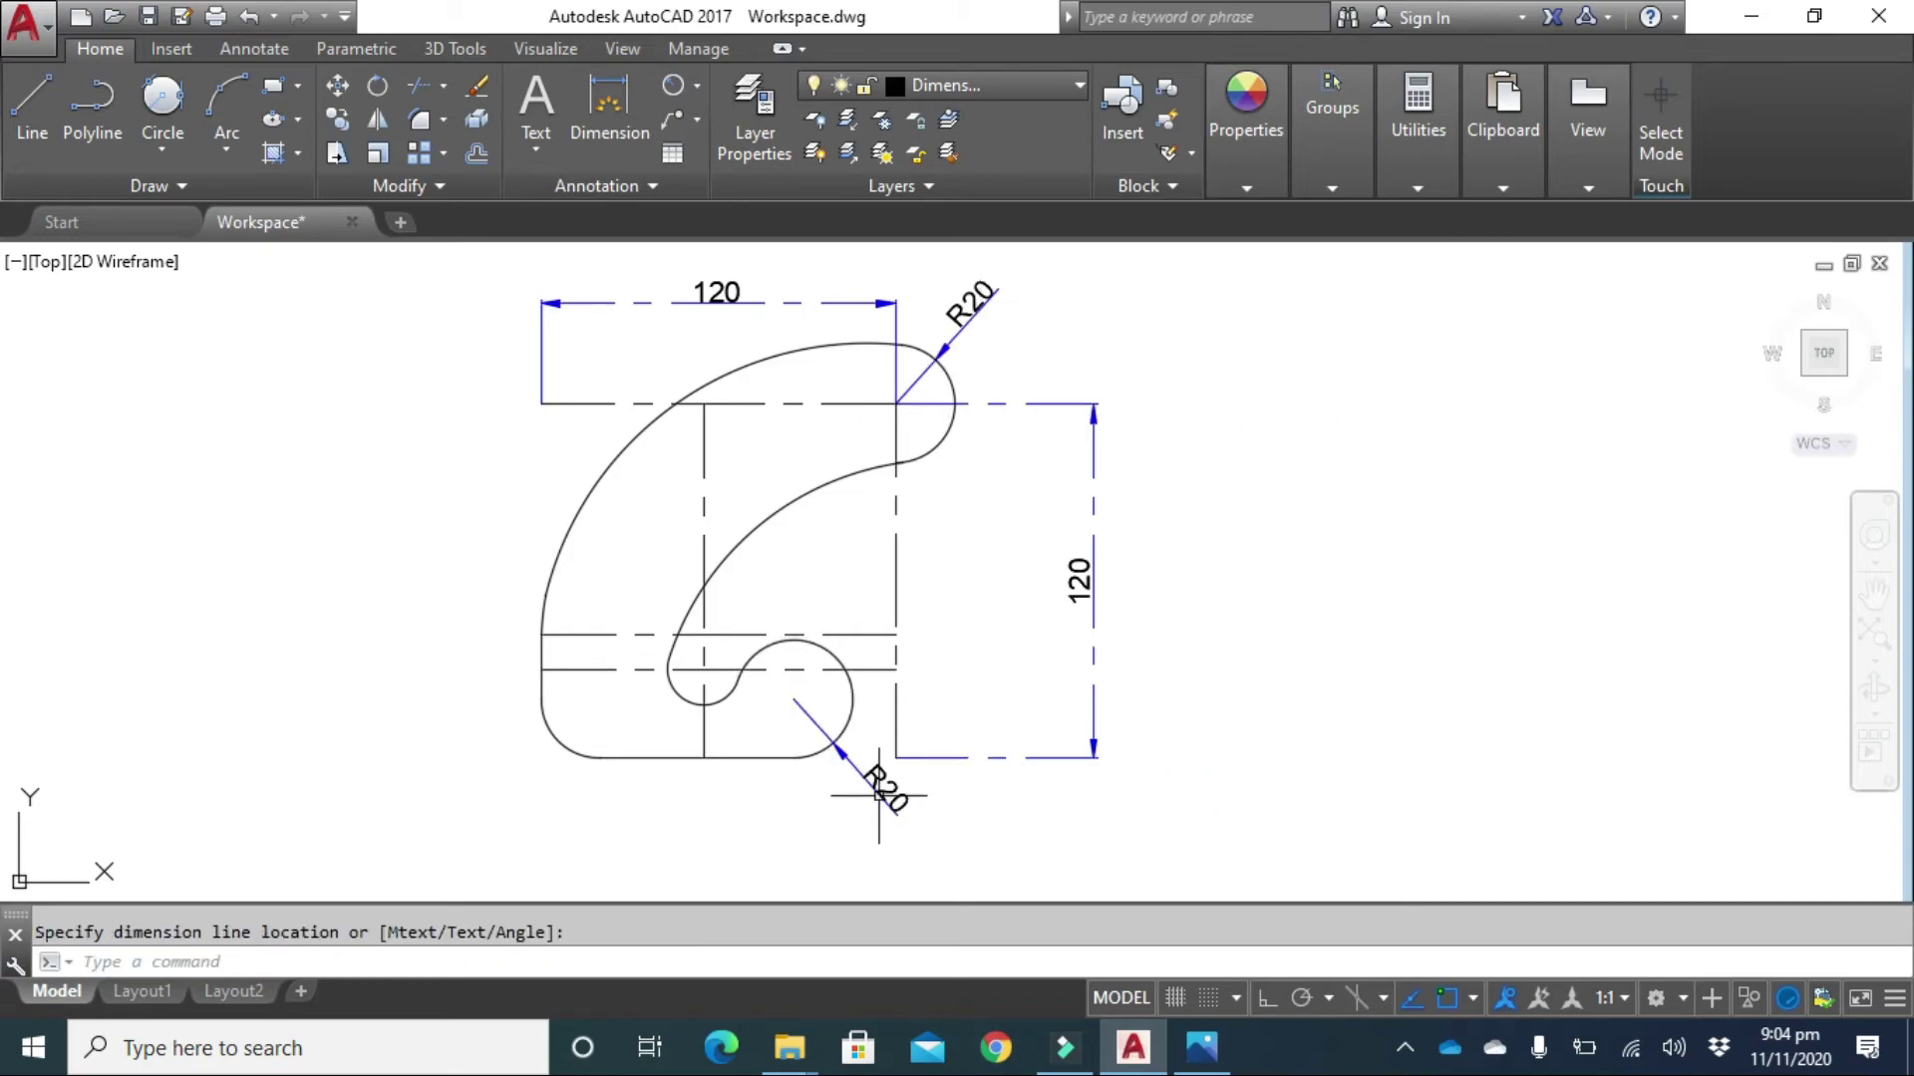
{"action": "left_click", "coordinate": [878, 795]}
Add a radius dimension to the lower-left corner fillet, placed outside the profile.
{"action": "key", "text": "Return"}
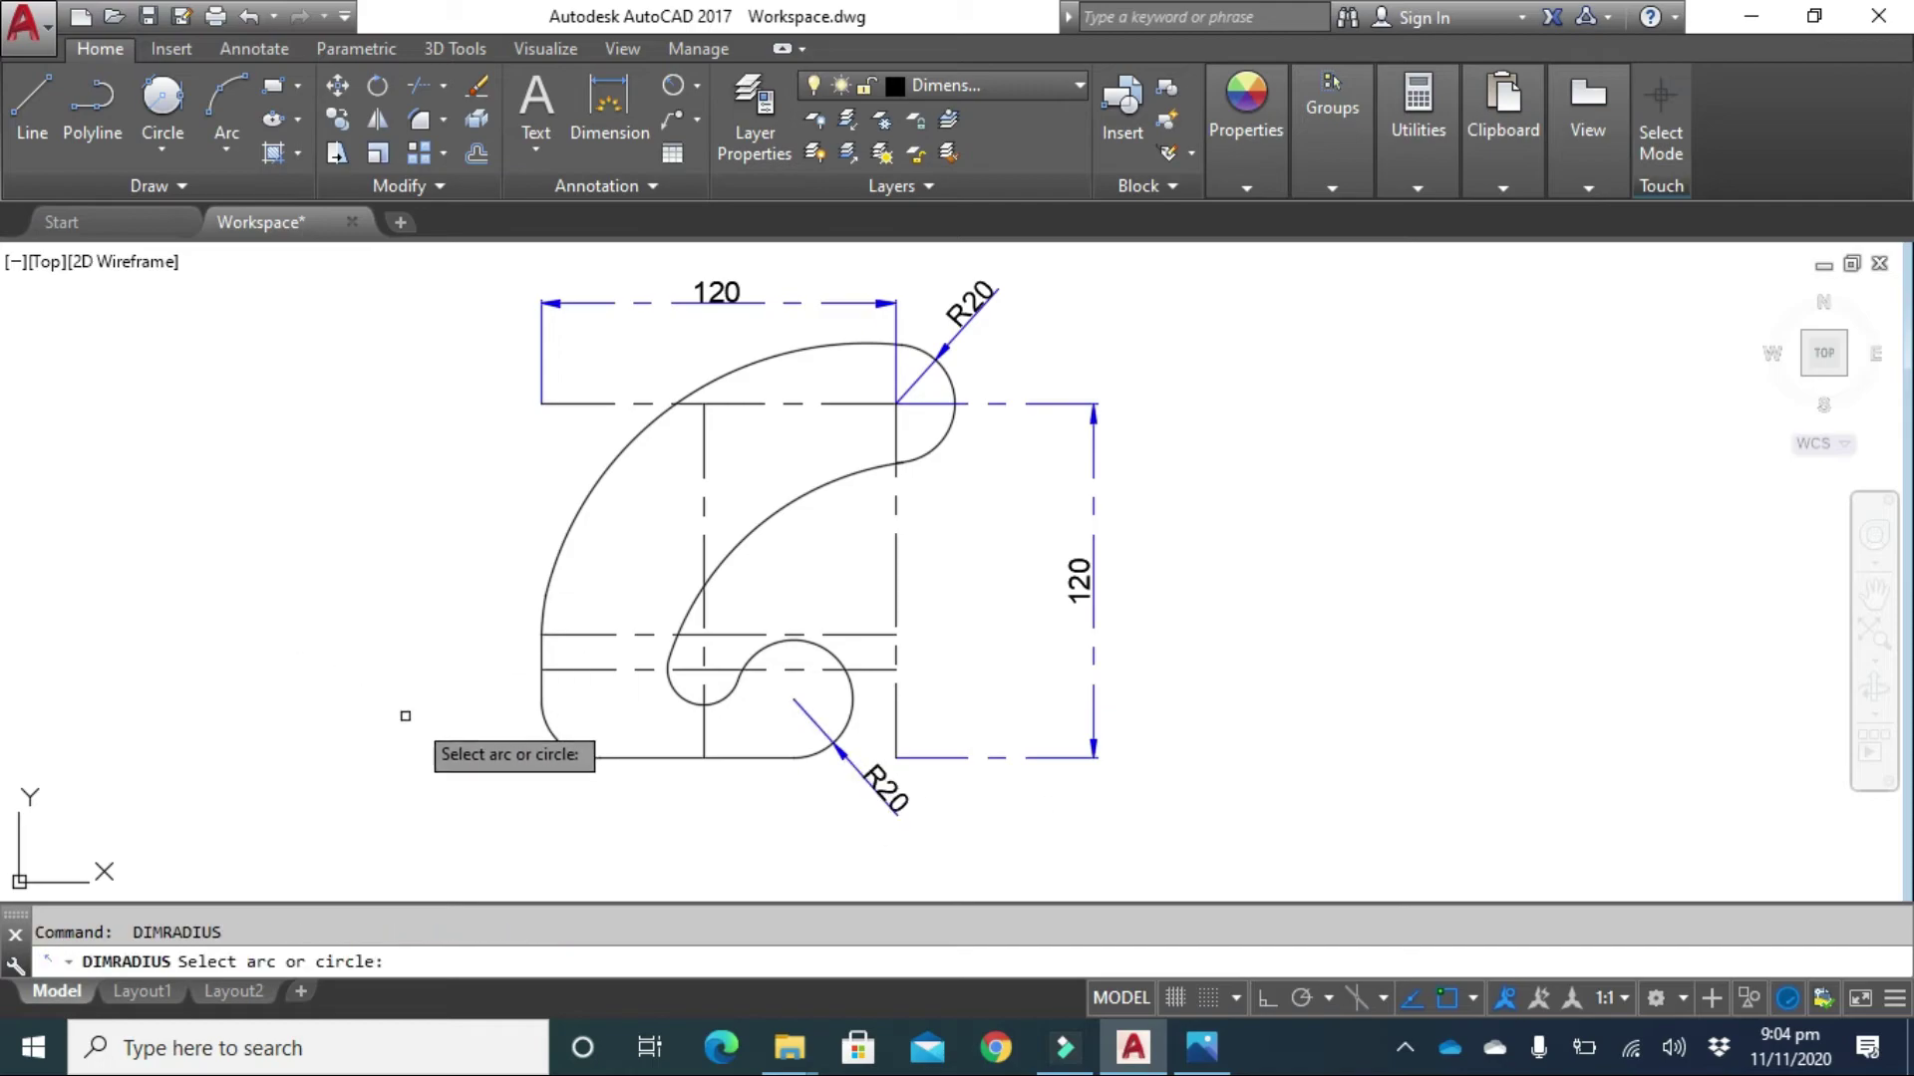
{"action": "left_click", "coordinate": [558, 737]}
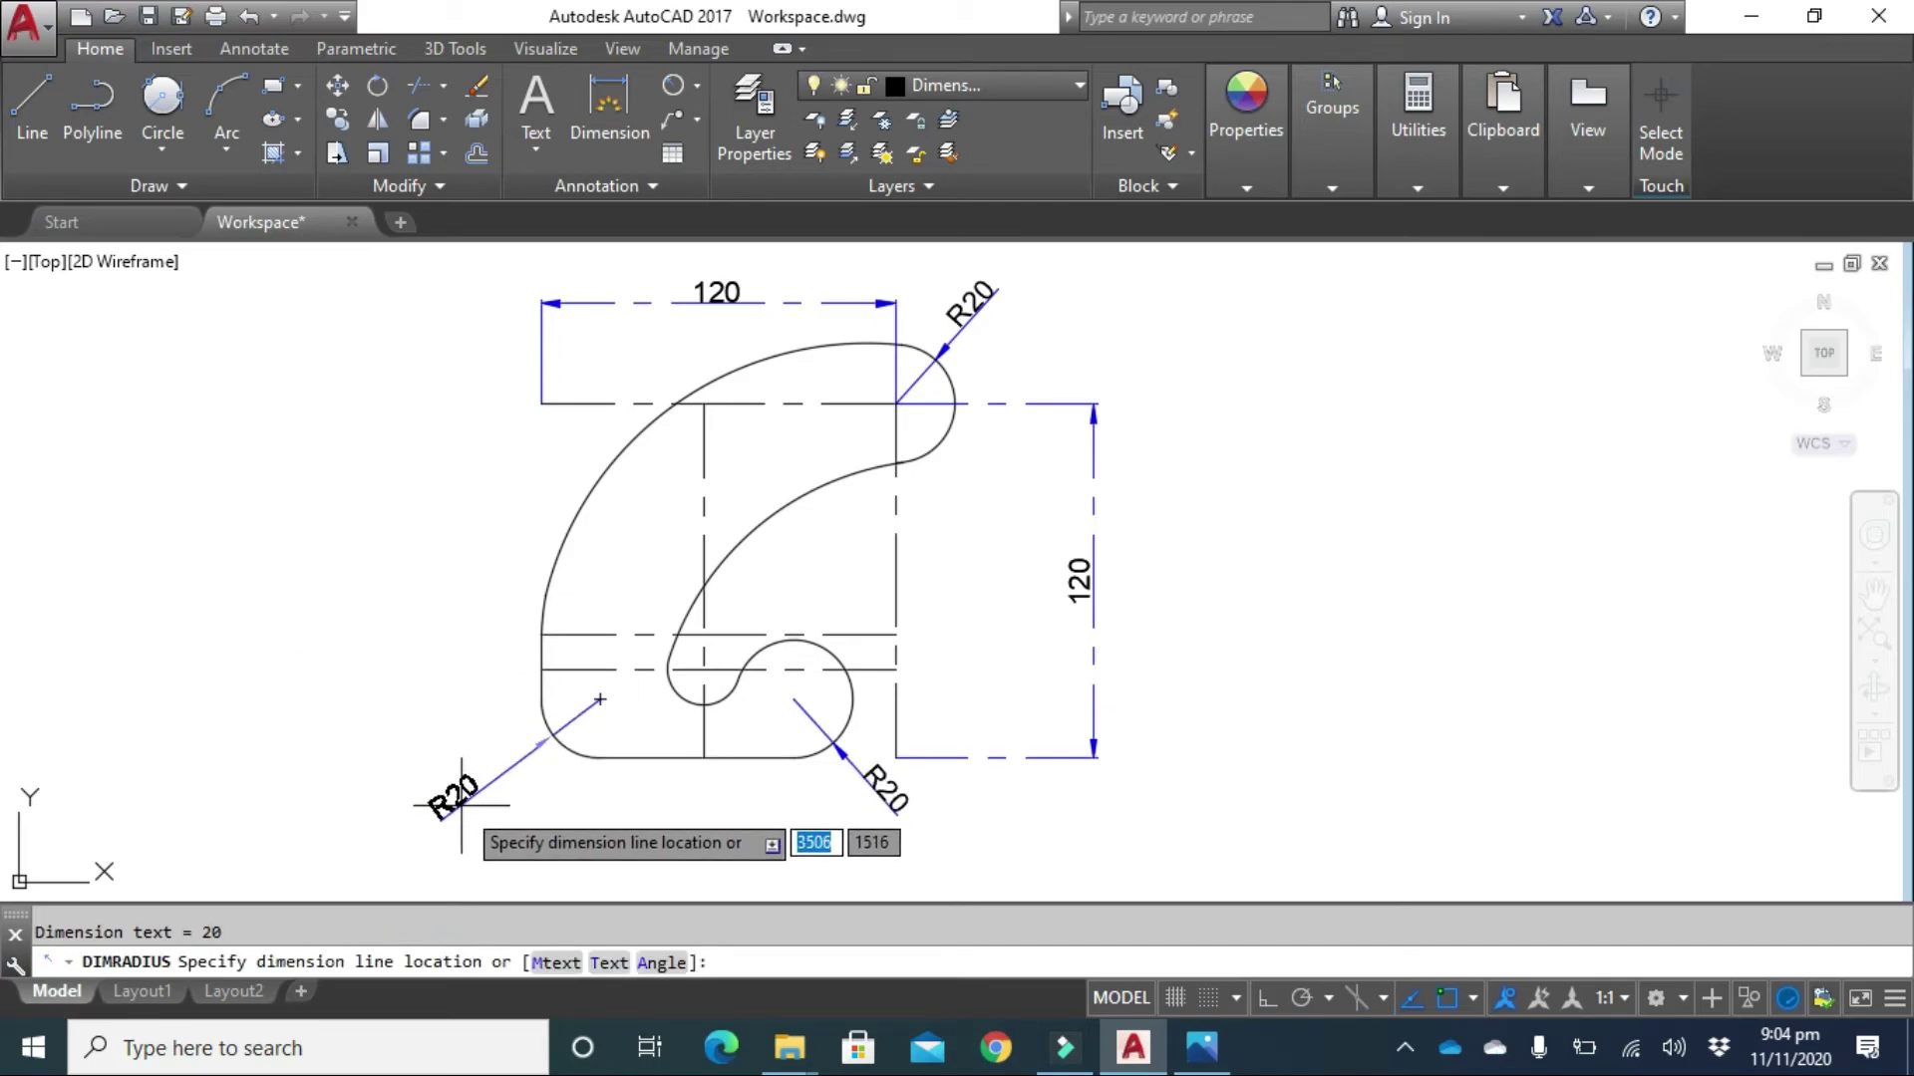
{"action": "left_click", "coordinate": [462, 805]}
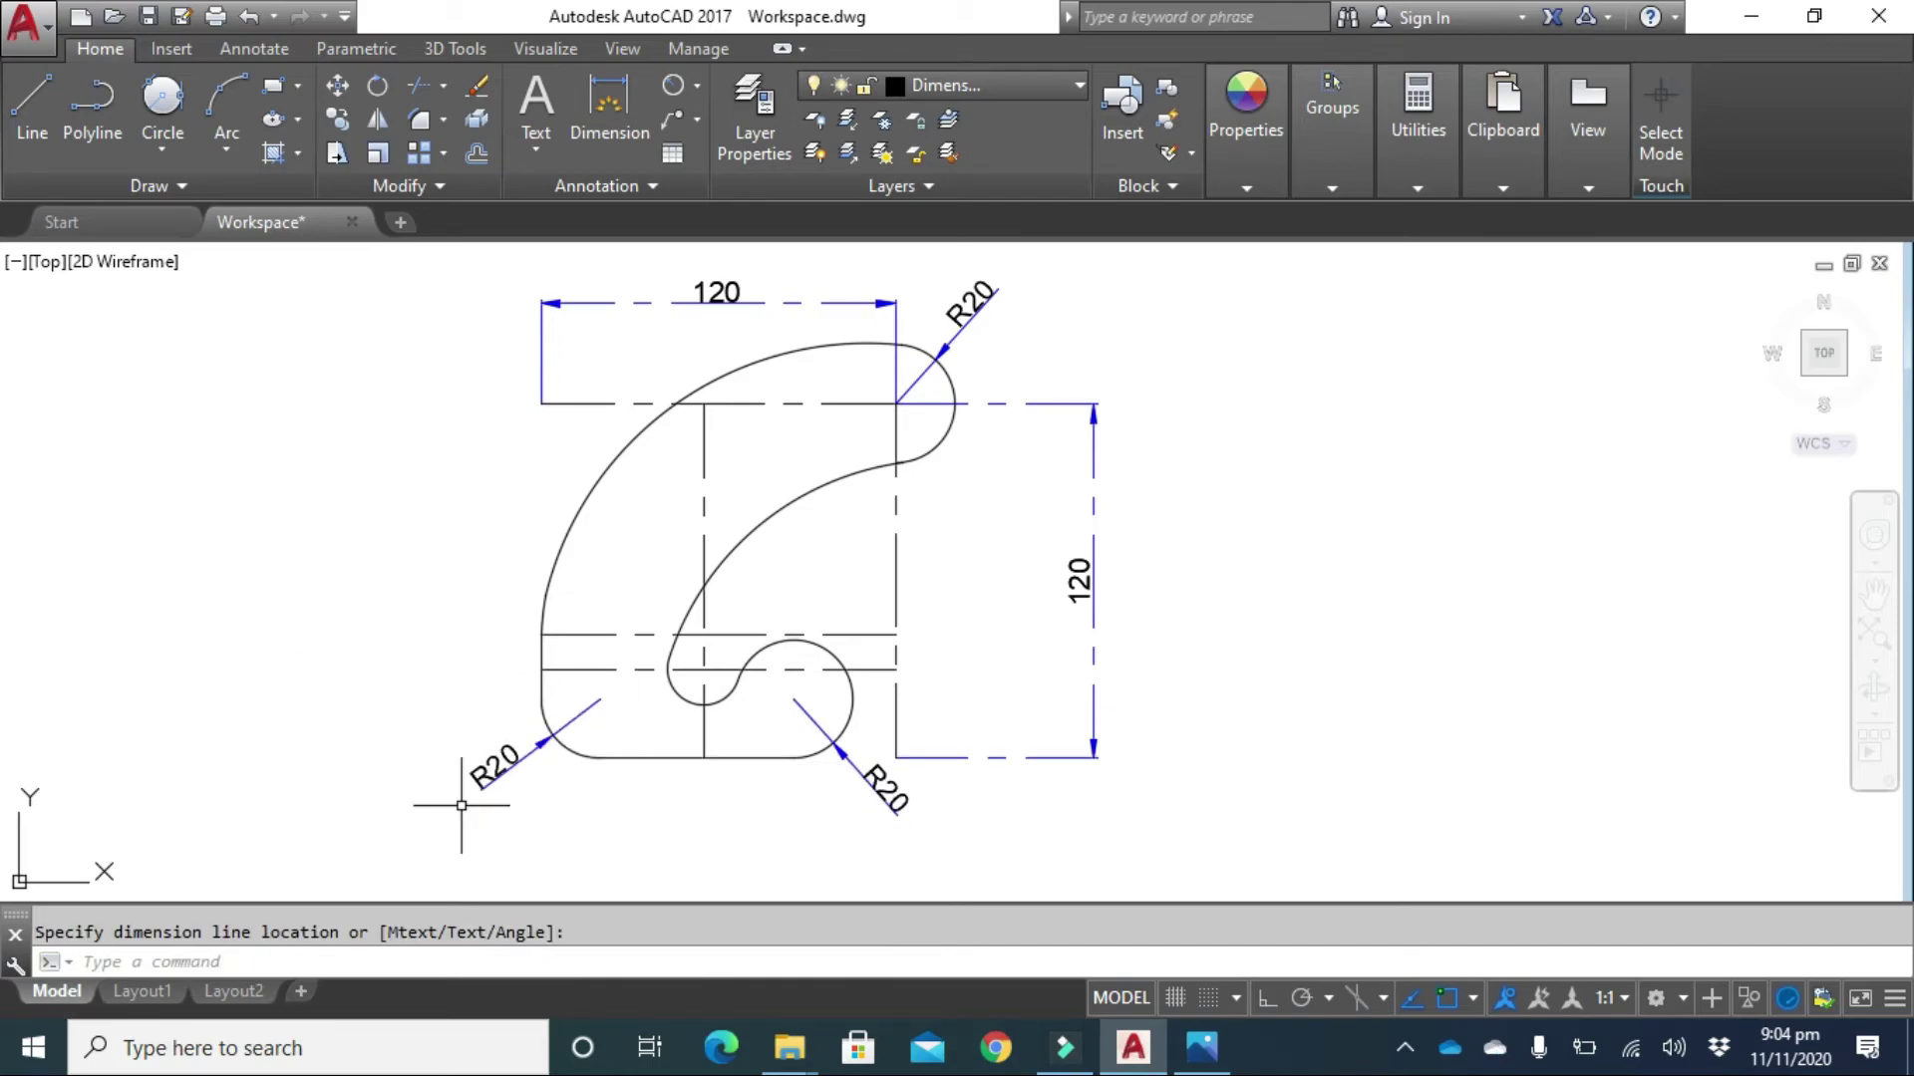
Add radius dimensions to the long inner arc and the large outer arc, with both texts inside the hook opening.
{"action": "key", "text": "Return"}
{"action": "left_click", "coordinate": [823, 488]}
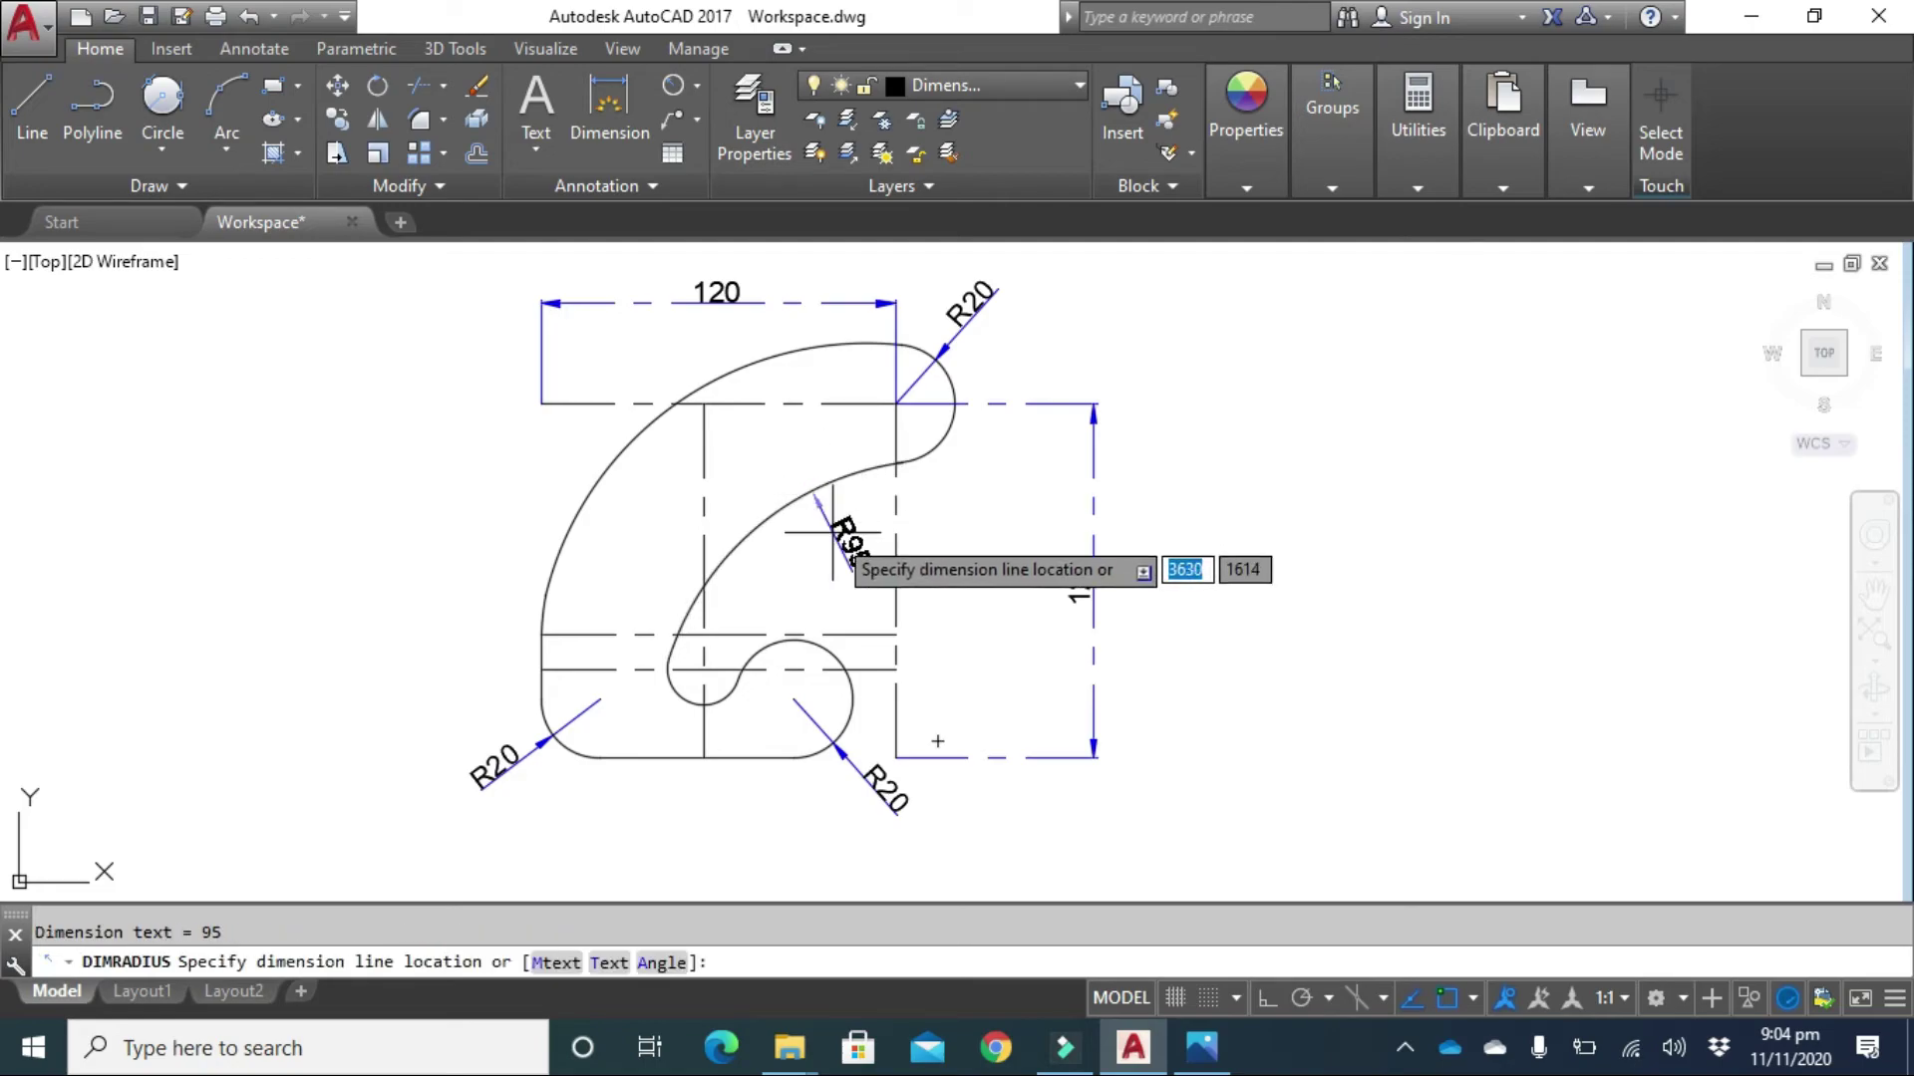
{"action": "left_click", "coordinate": [825, 532]}
{"action": "key", "text": "Return"}
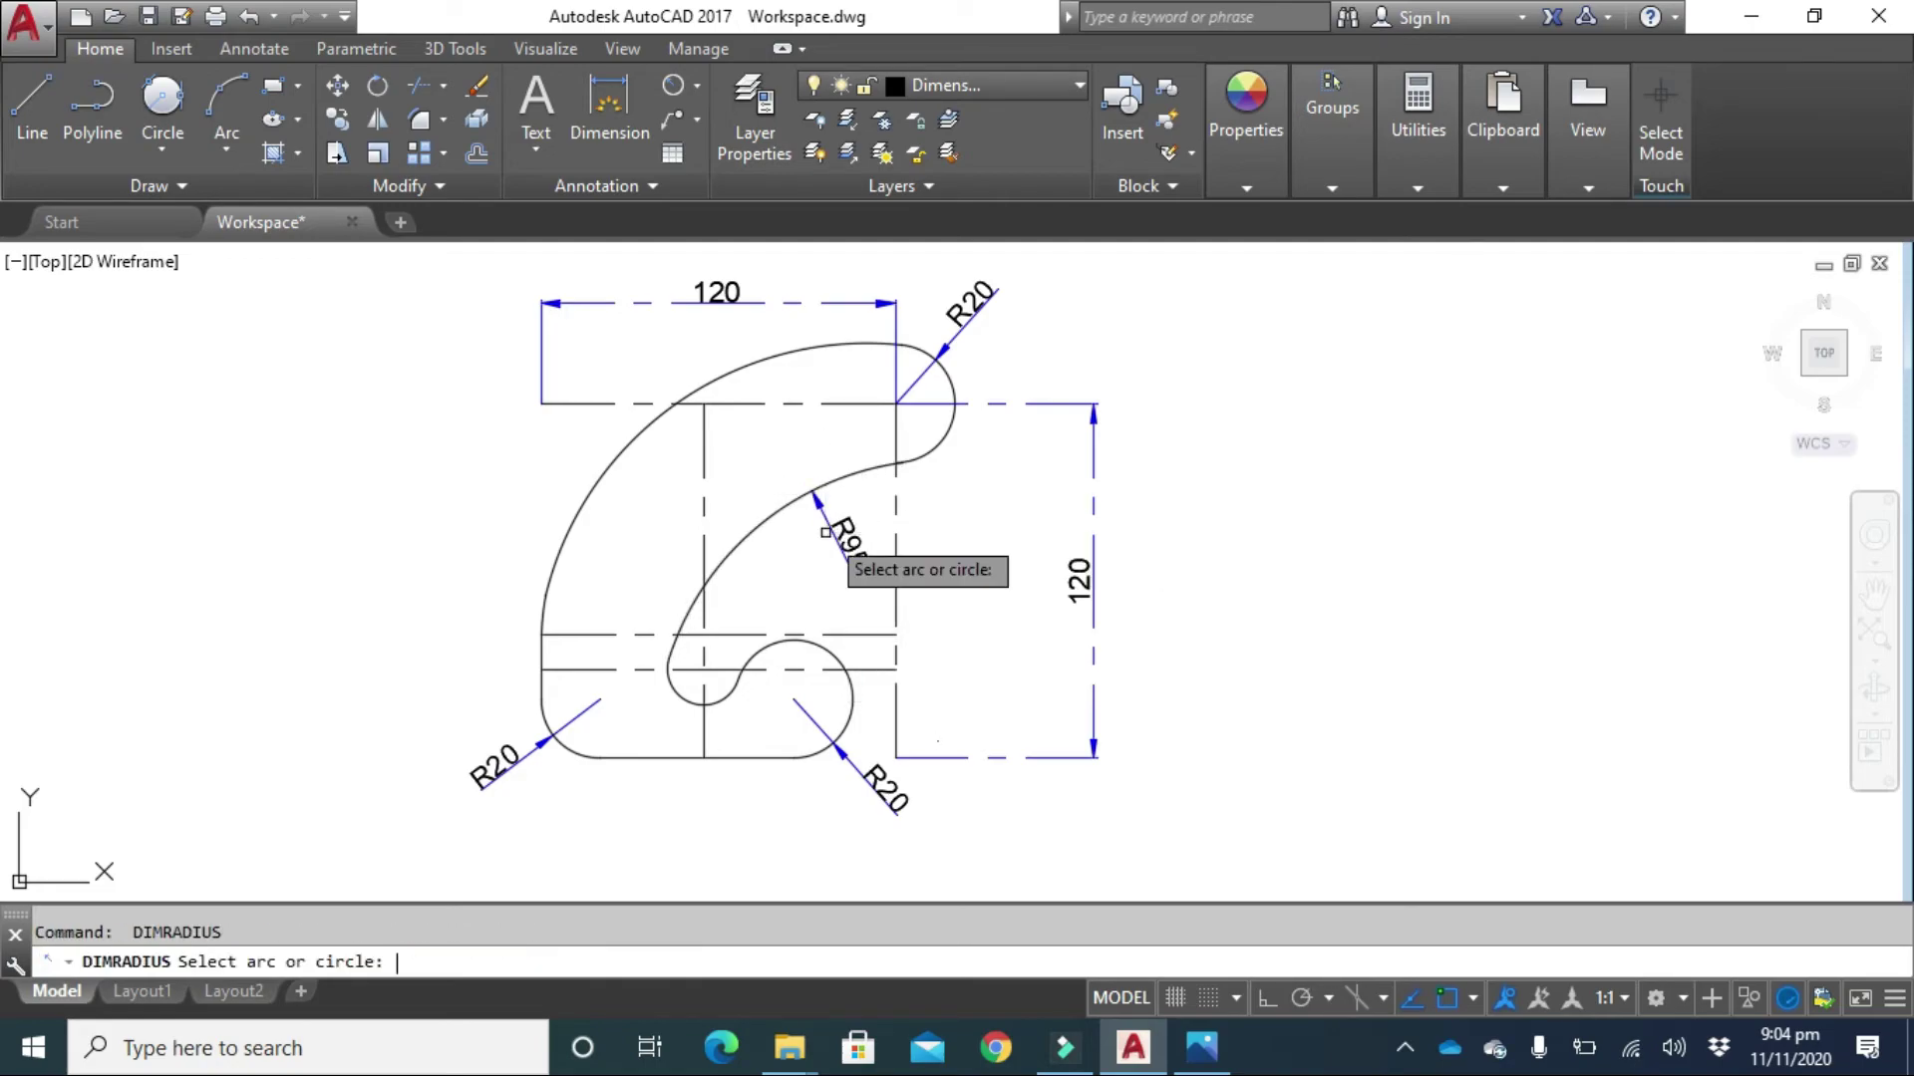
{"action": "left_click", "coordinate": [630, 446]}
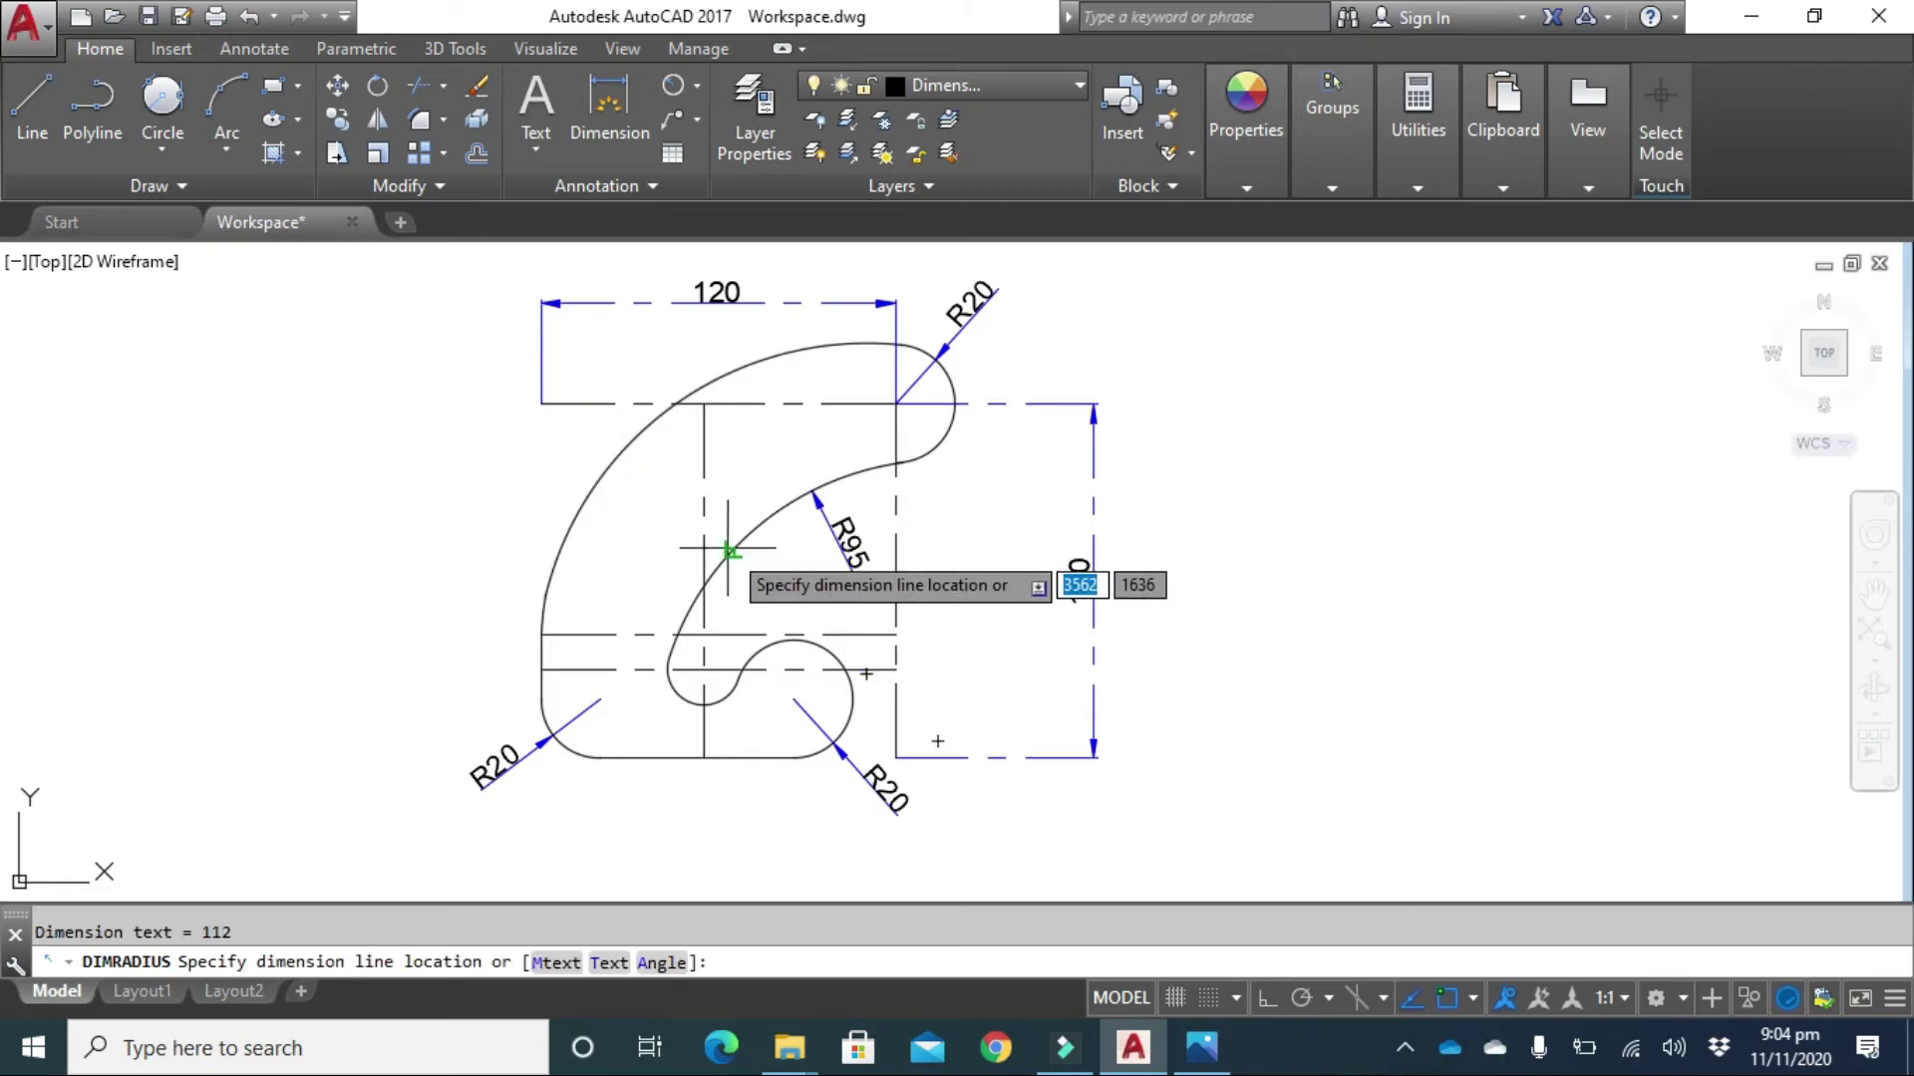
{"action": "left_click", "coordinate": [801, 592]}
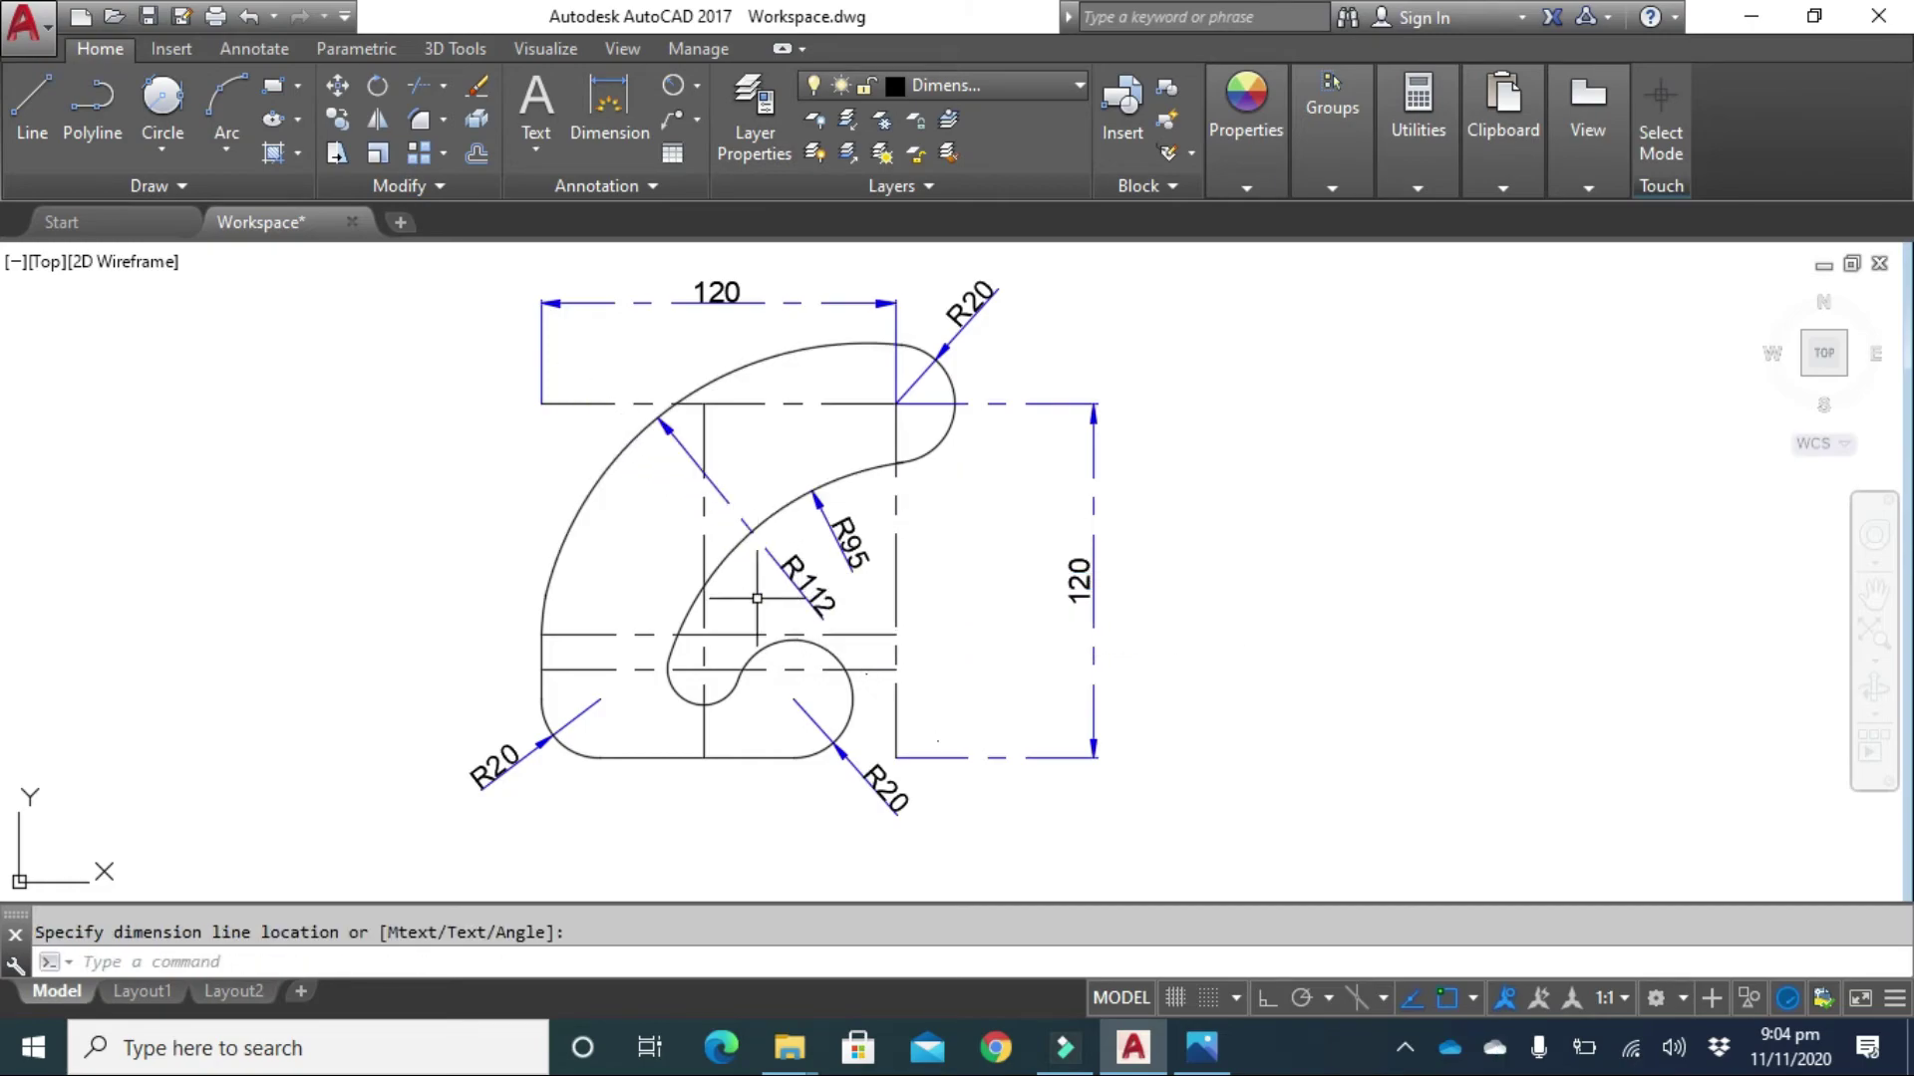
Add a radius dimension to the small arc at the bottom of the notch, placed below the profile.
{"action": "key", "text": "Return"}
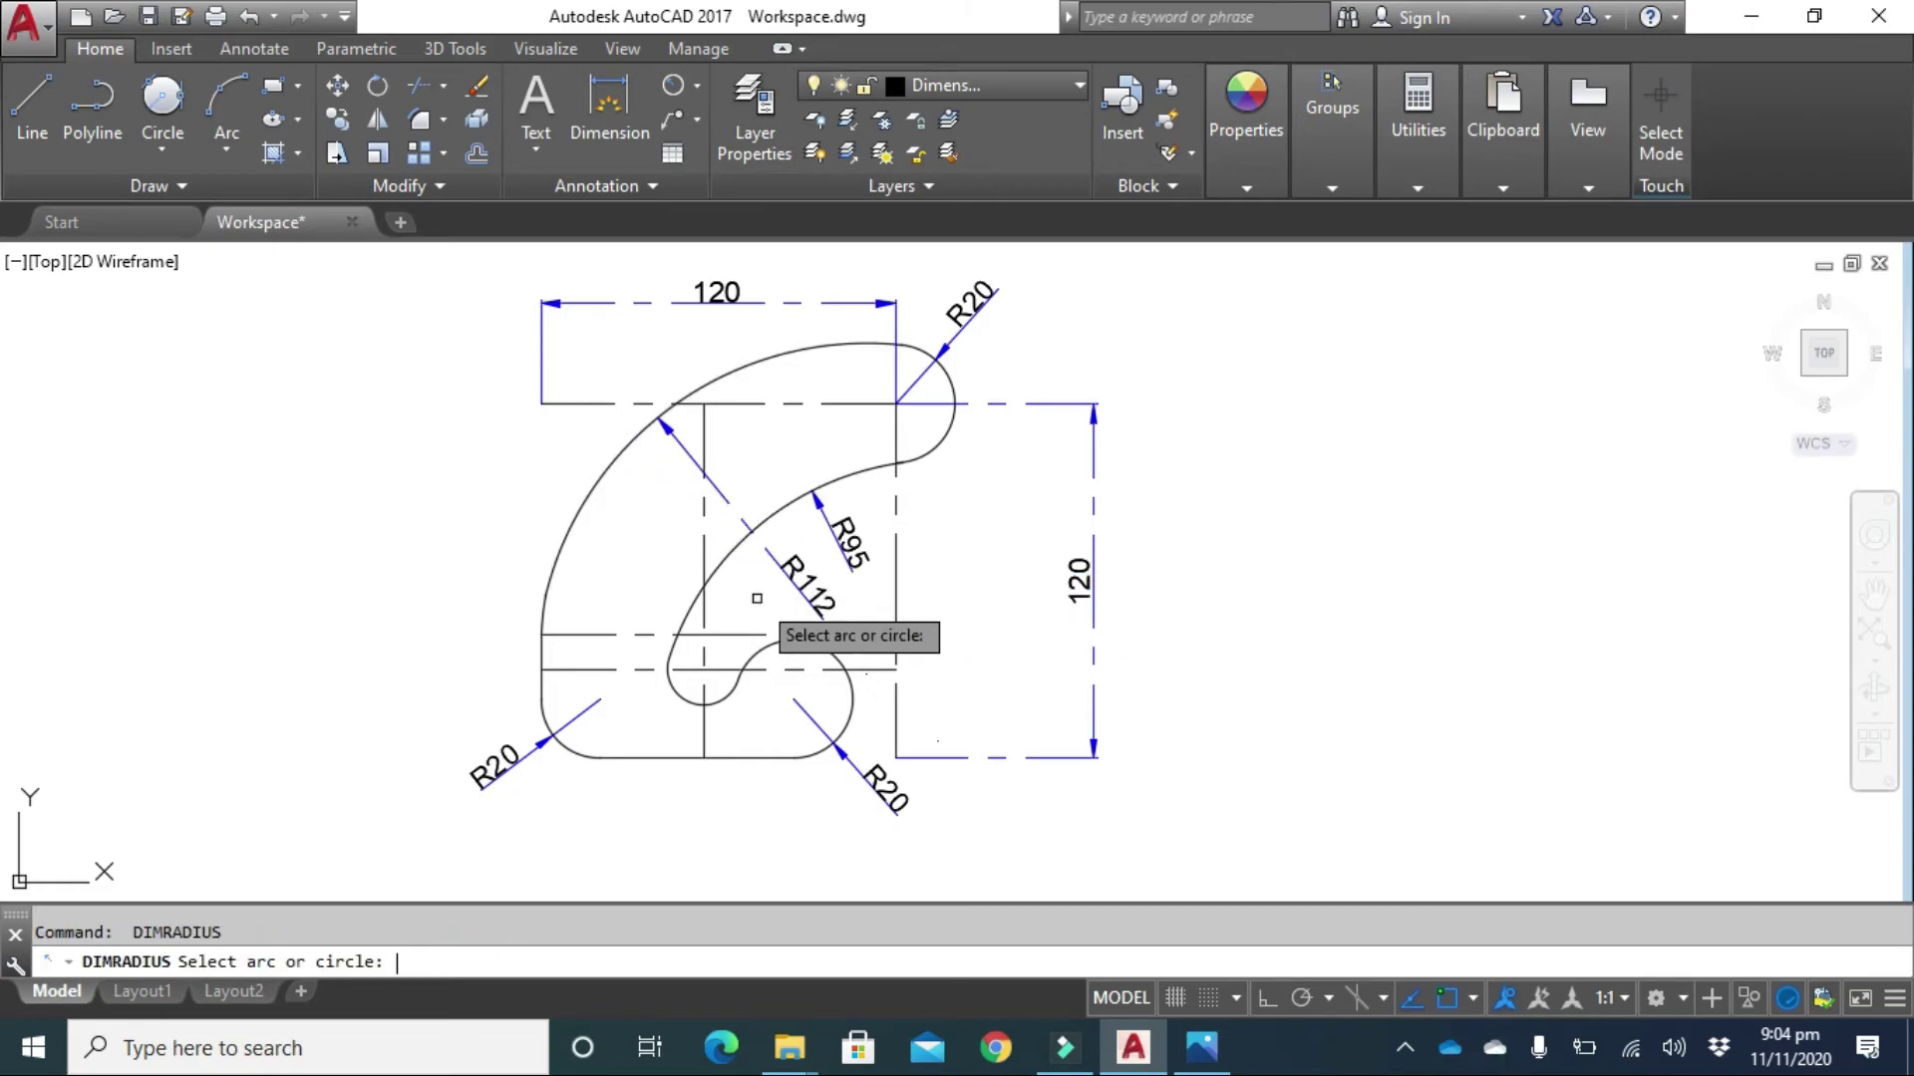
{"action": "left_click", "coordinate": [682, 696]}
{"action": "left_click", "coordinate": [596, 832]}
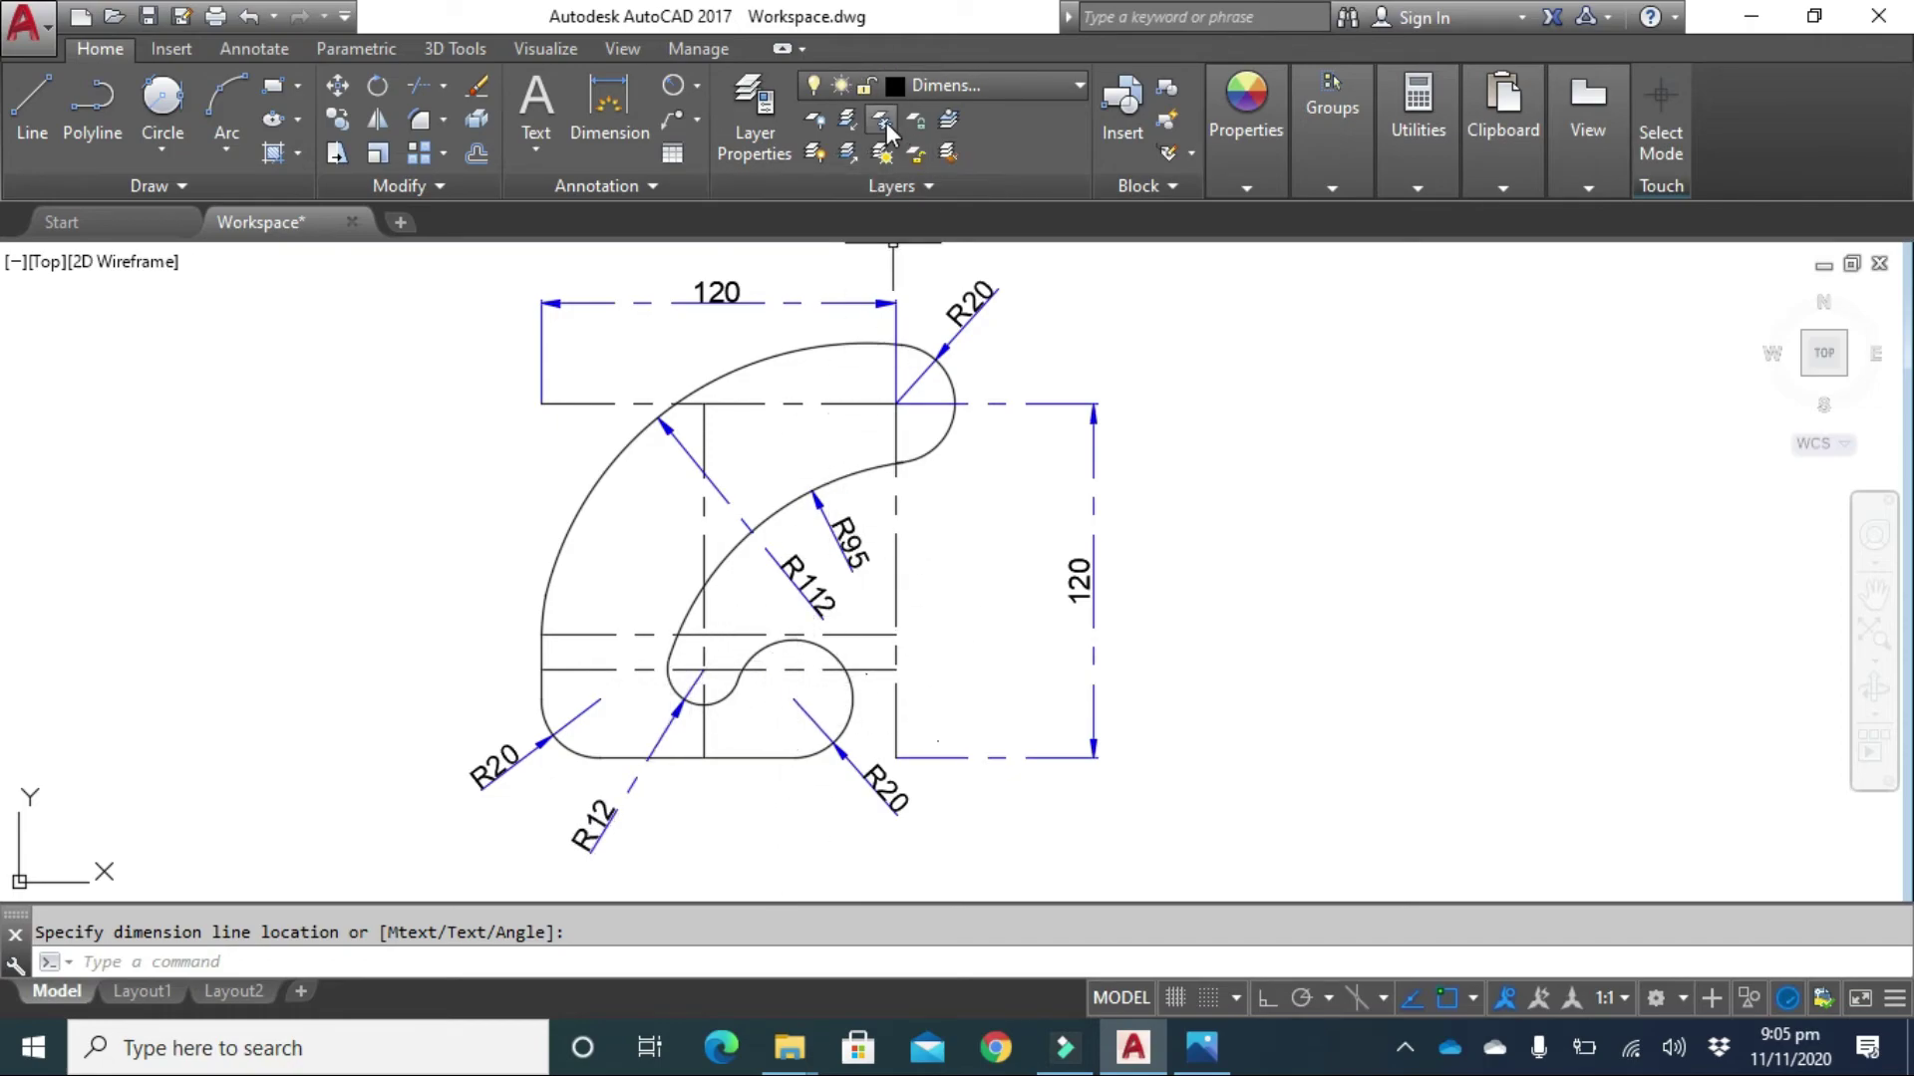
{"action": "left_click", "coordinate": [696, 85]}
{"action": "left_click", "coordinate": [719, 128]}
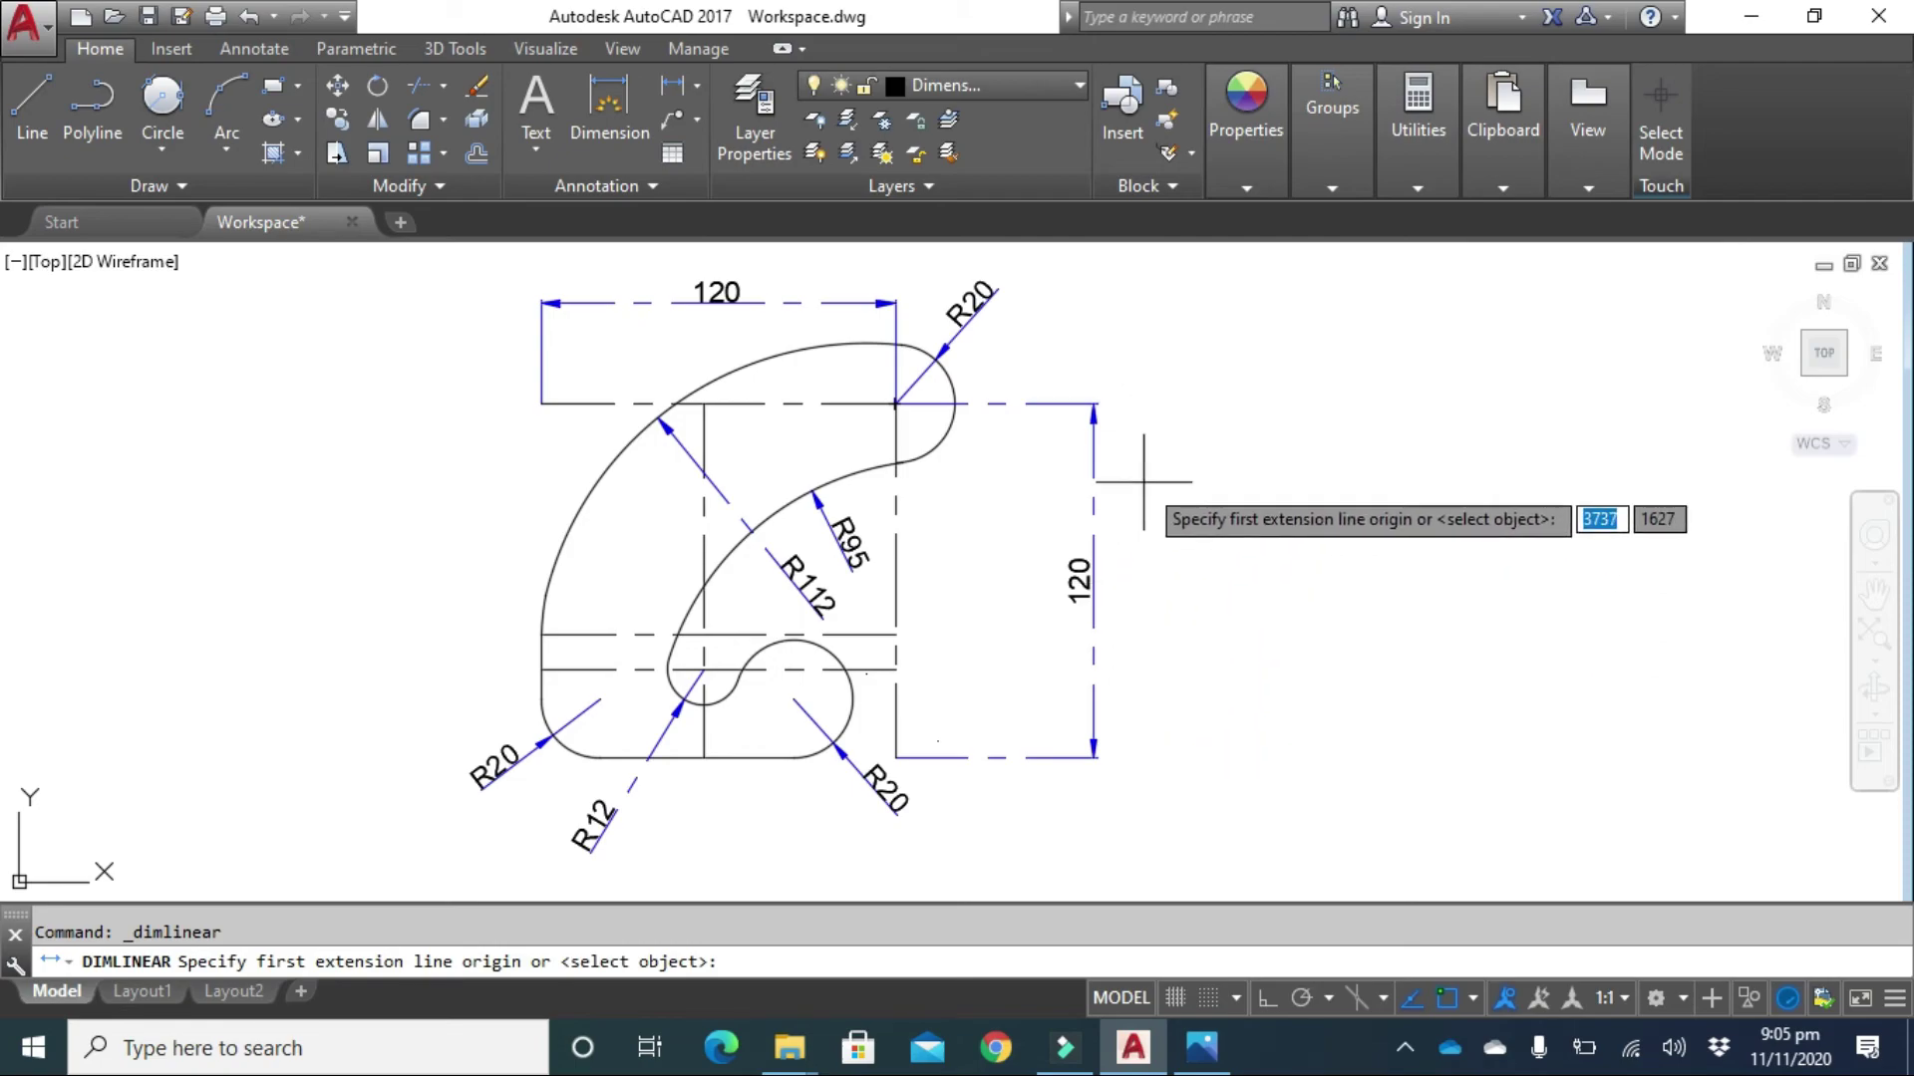
{"action": "left_click", "coordinate": [1118, 344]}
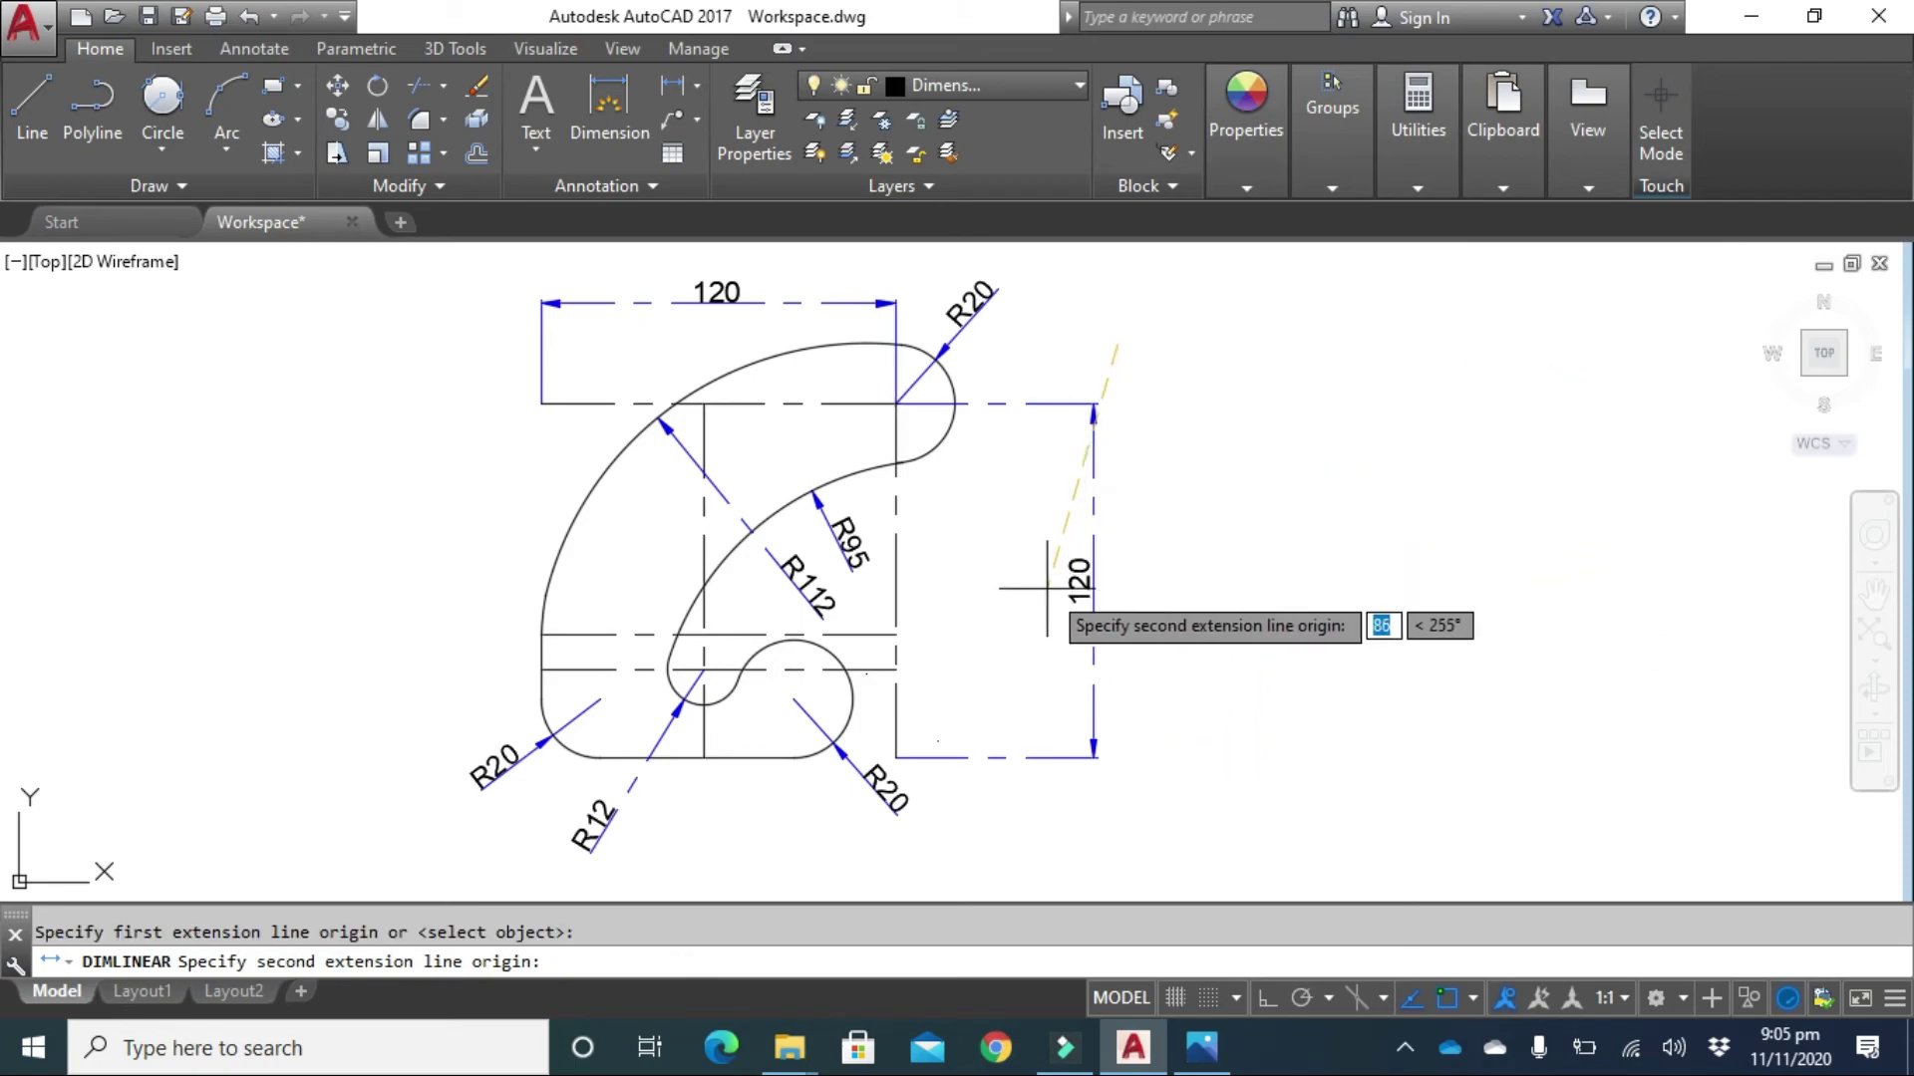
{"action": "key", "text": "Escape"}
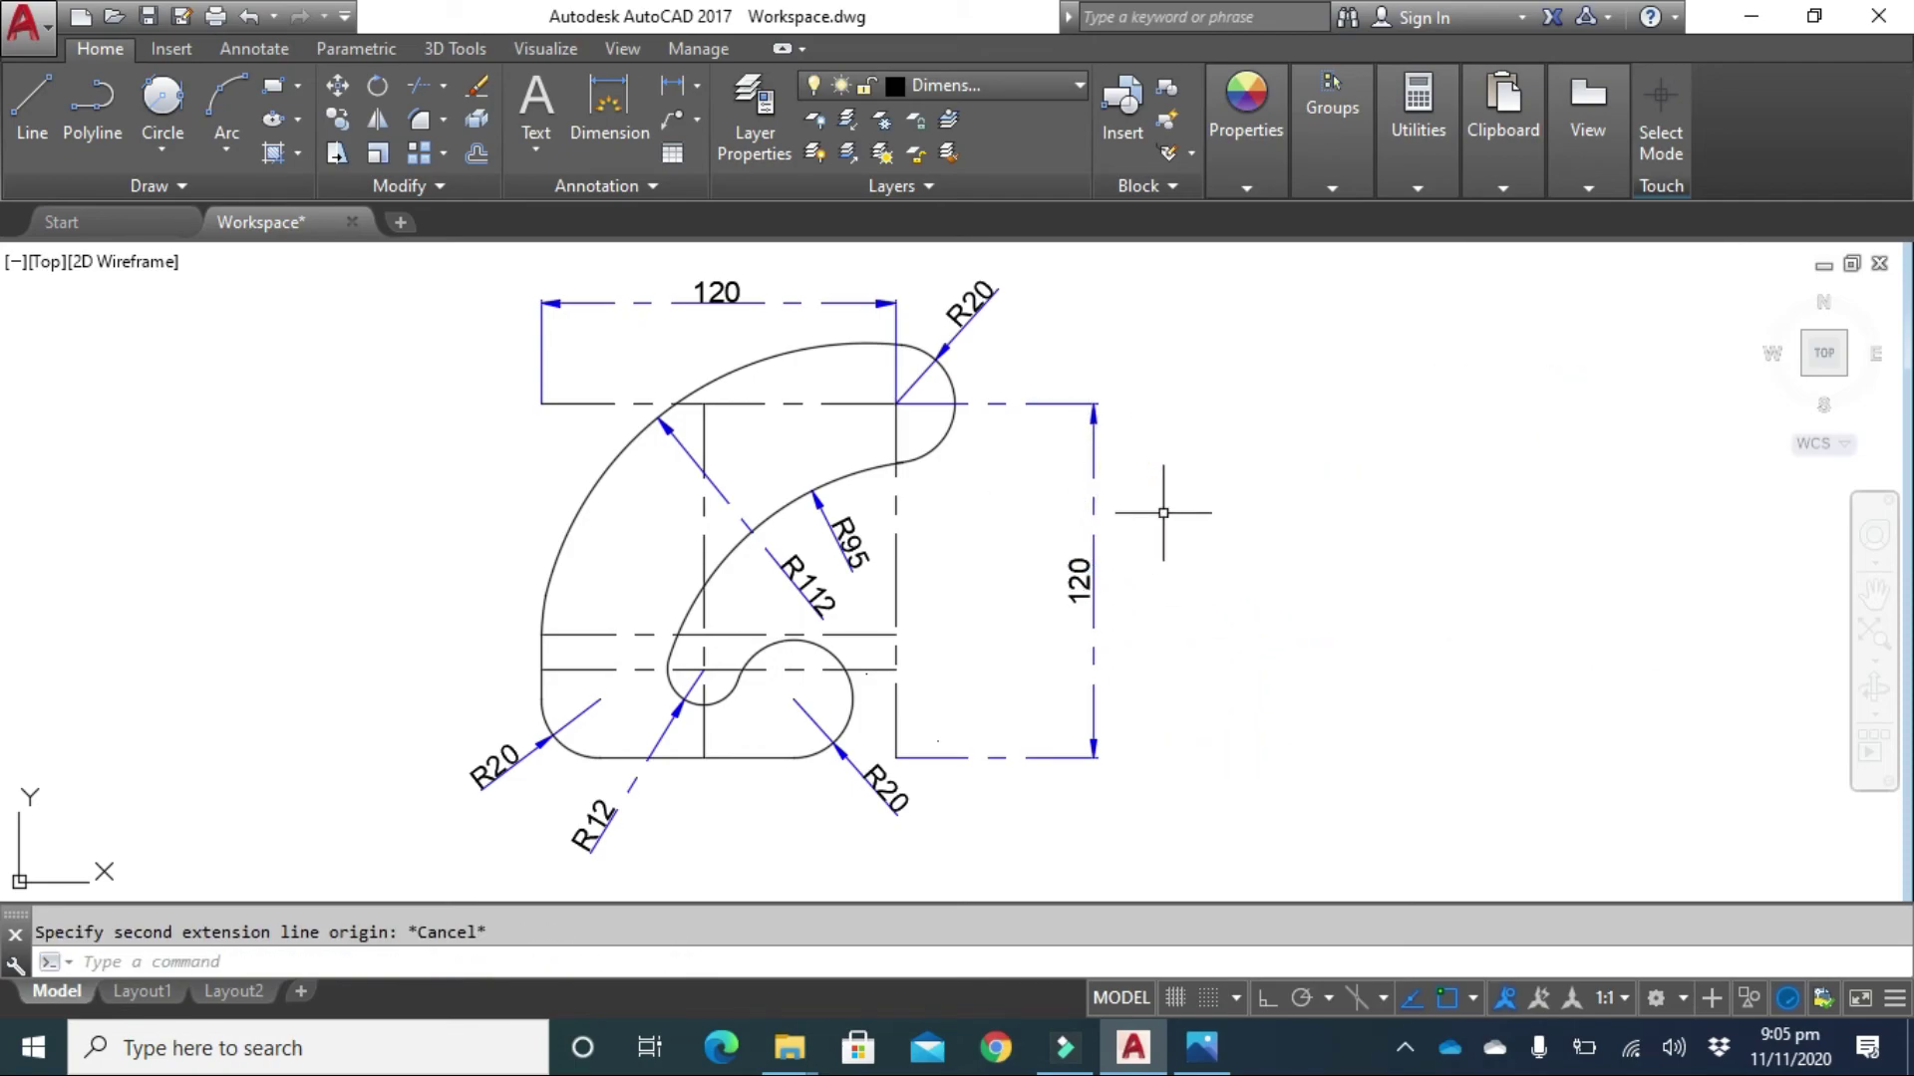
Move both 120 linear dimensions and the R12, R112 and lower-right R20 radius dimensions to layer 0.
{"action": "left_click", "coordinate": [1146, 485]}
{"action": "left_click", "coordinate": [1002, 658]}
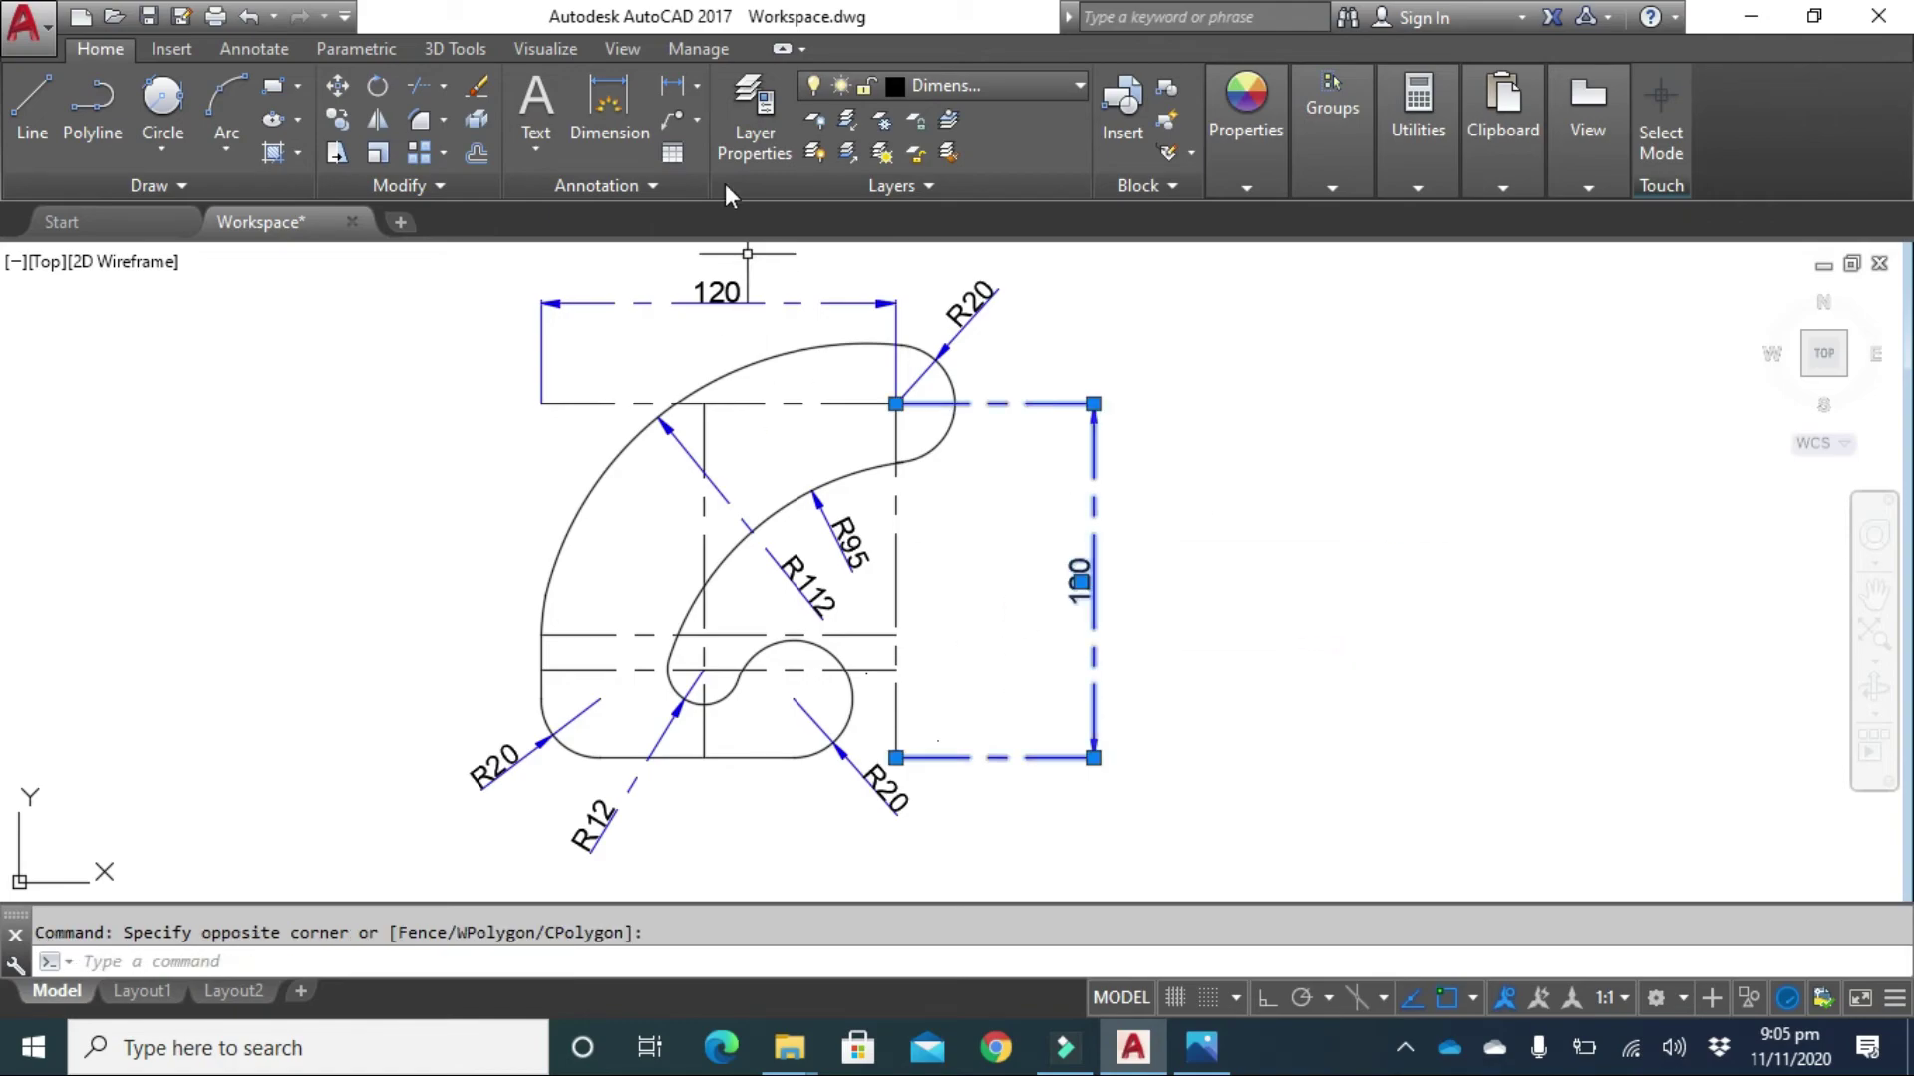
{"action": "left_click", "coordinate": [602, 295]}
{"action": "left_click", "coordinate": [514, 353]}
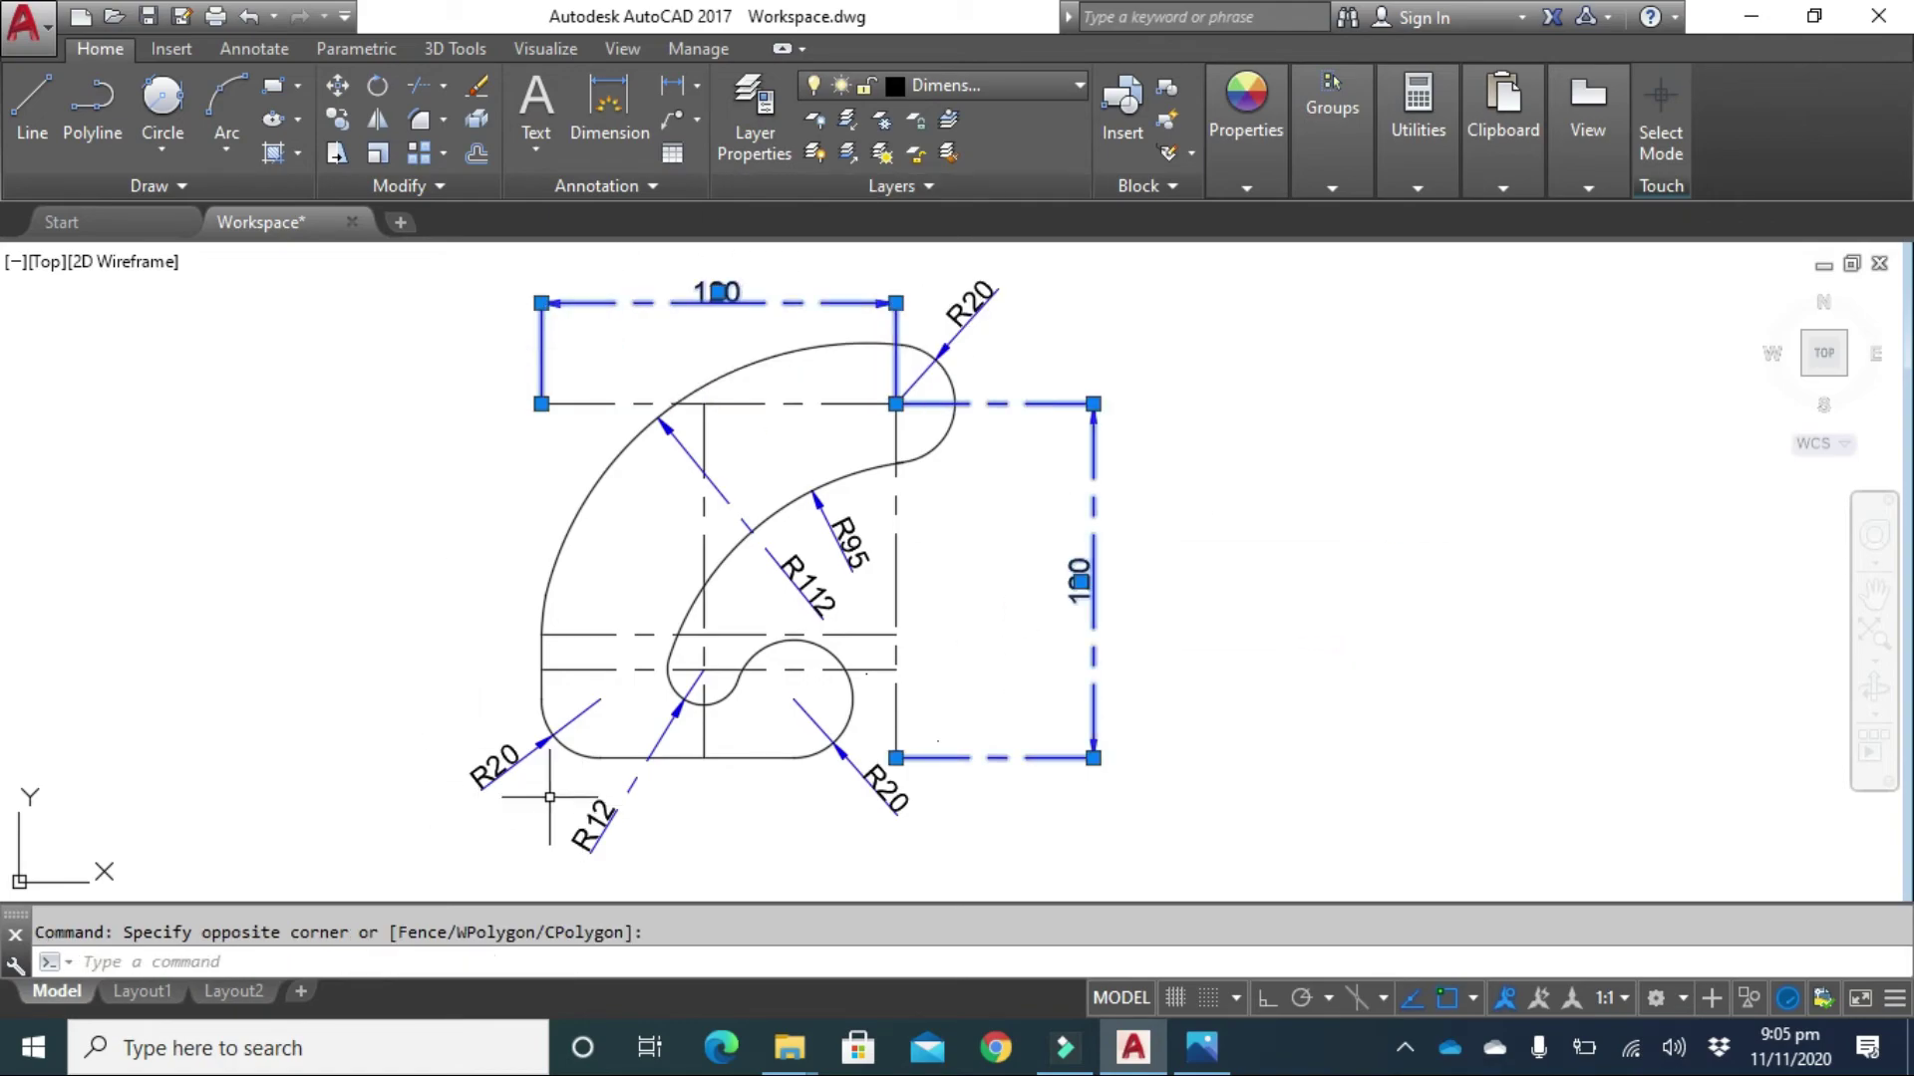
{"action": "left_click", "coordinate": [443, 742]}
{"action": "left_click", "coordinate": [526, 840]}
{"action": "left_click", "coordinate": [686, 822]}
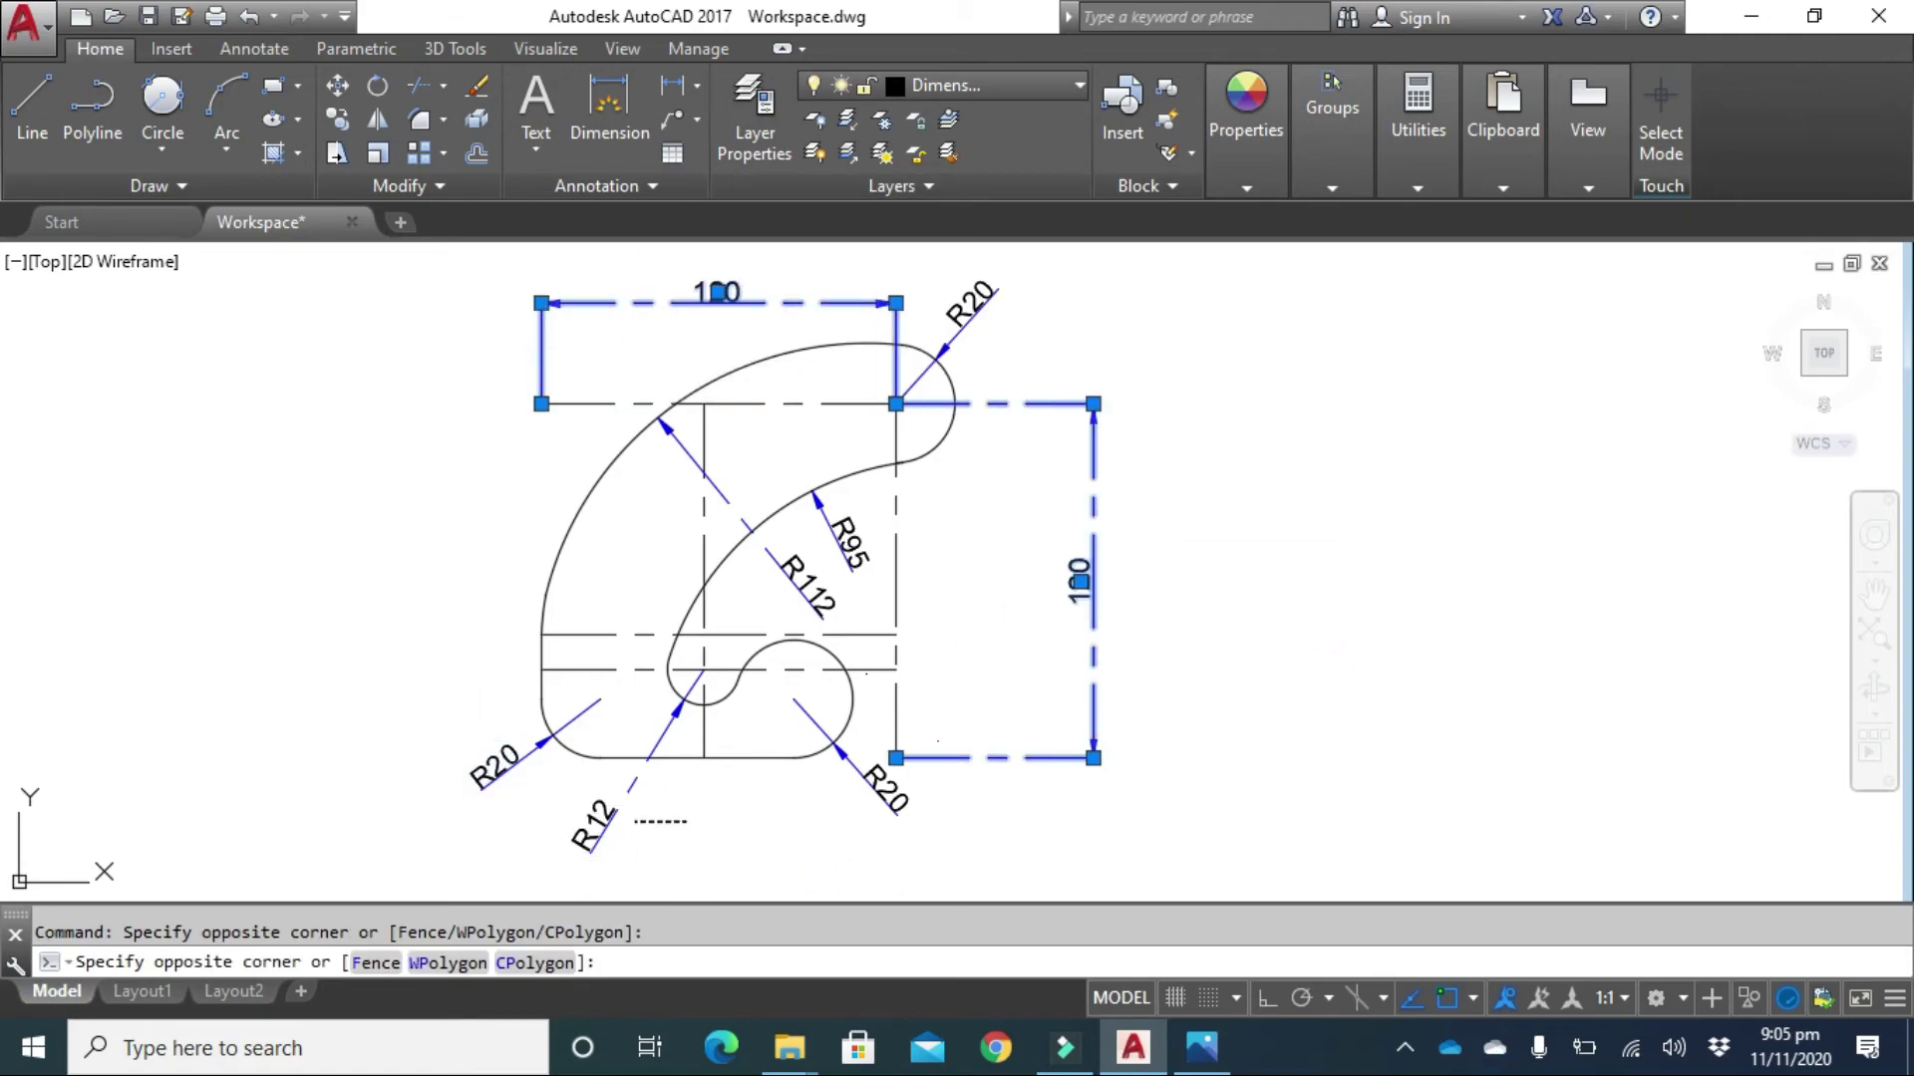
{"action": "left_click", "coordinate": [535, 812]}
{"action": "left_click", "coordinate": [913, 811]}
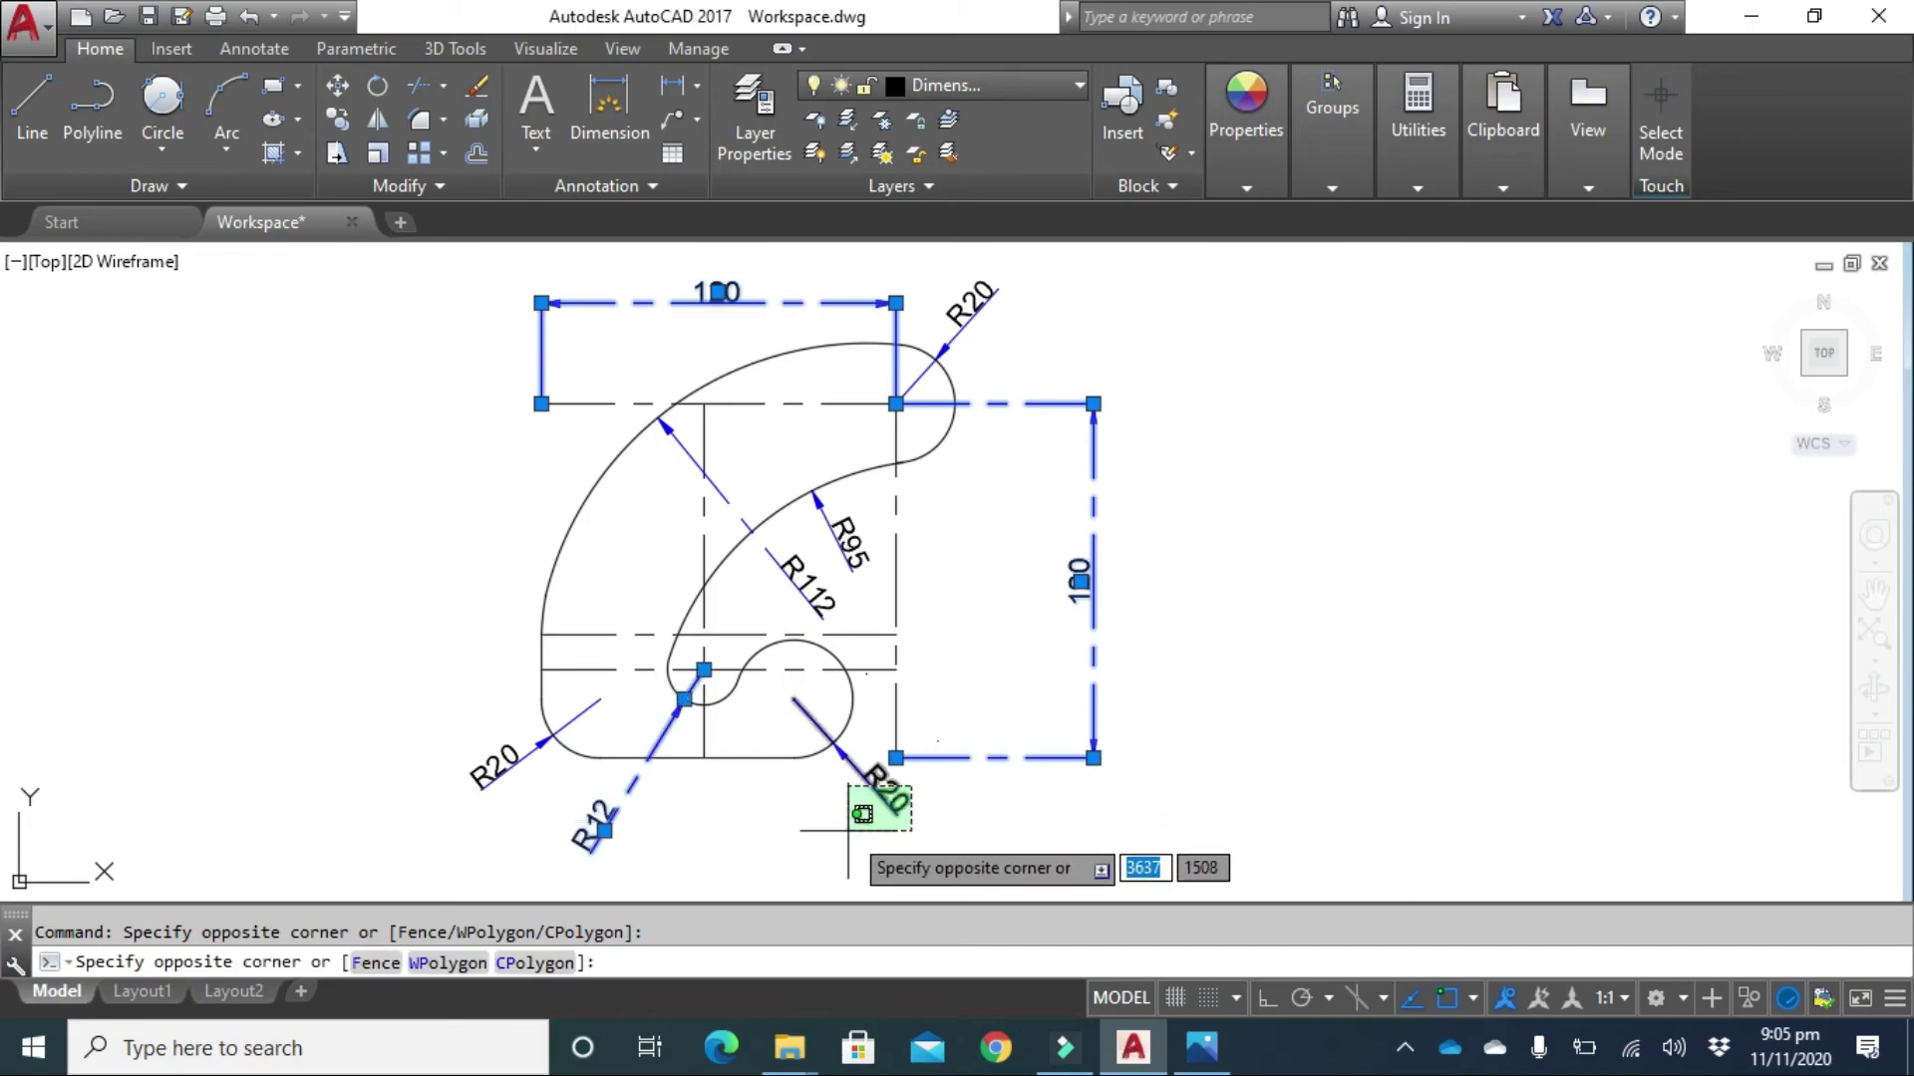
{"action": "left_click", "coordinate": [837, 750]}
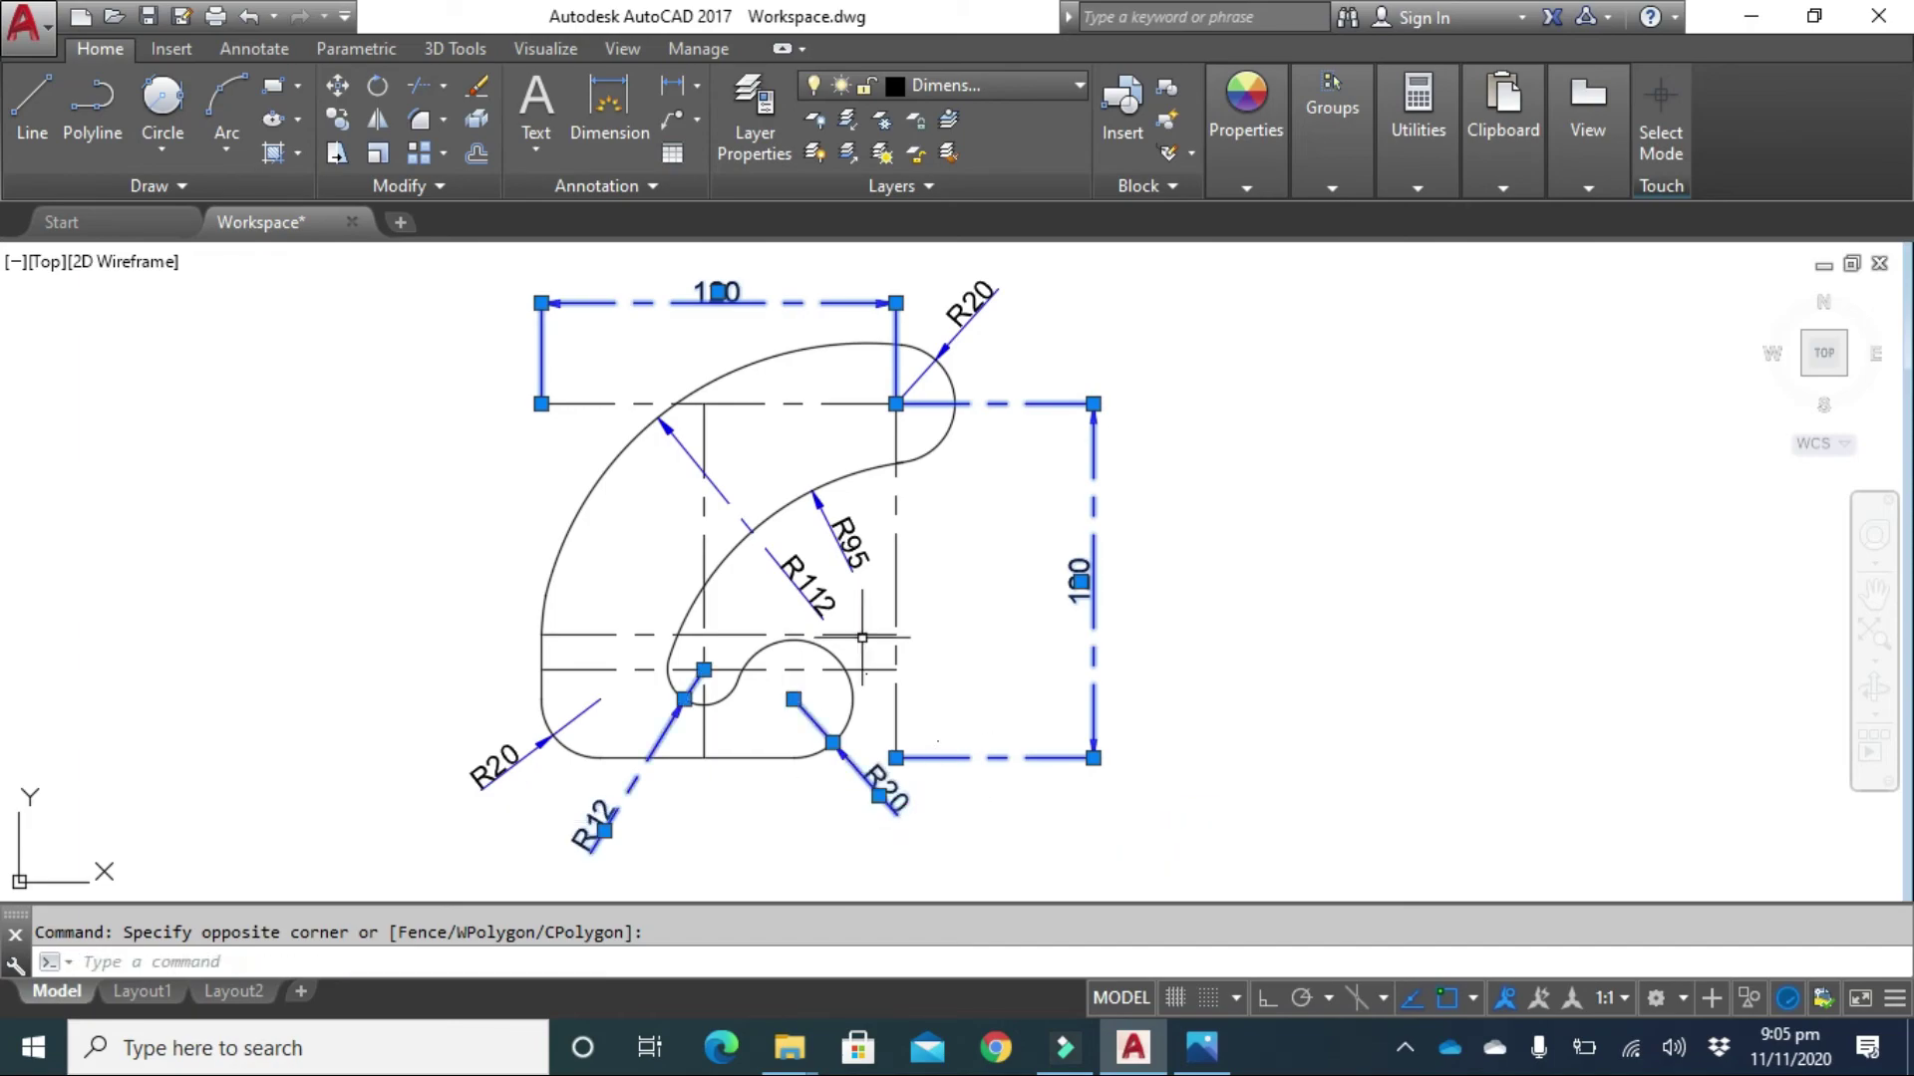
{"action": "left_click", "coordinate": [688, 451]}
{"action": "left_click", "coordinate": [1007, 94]}
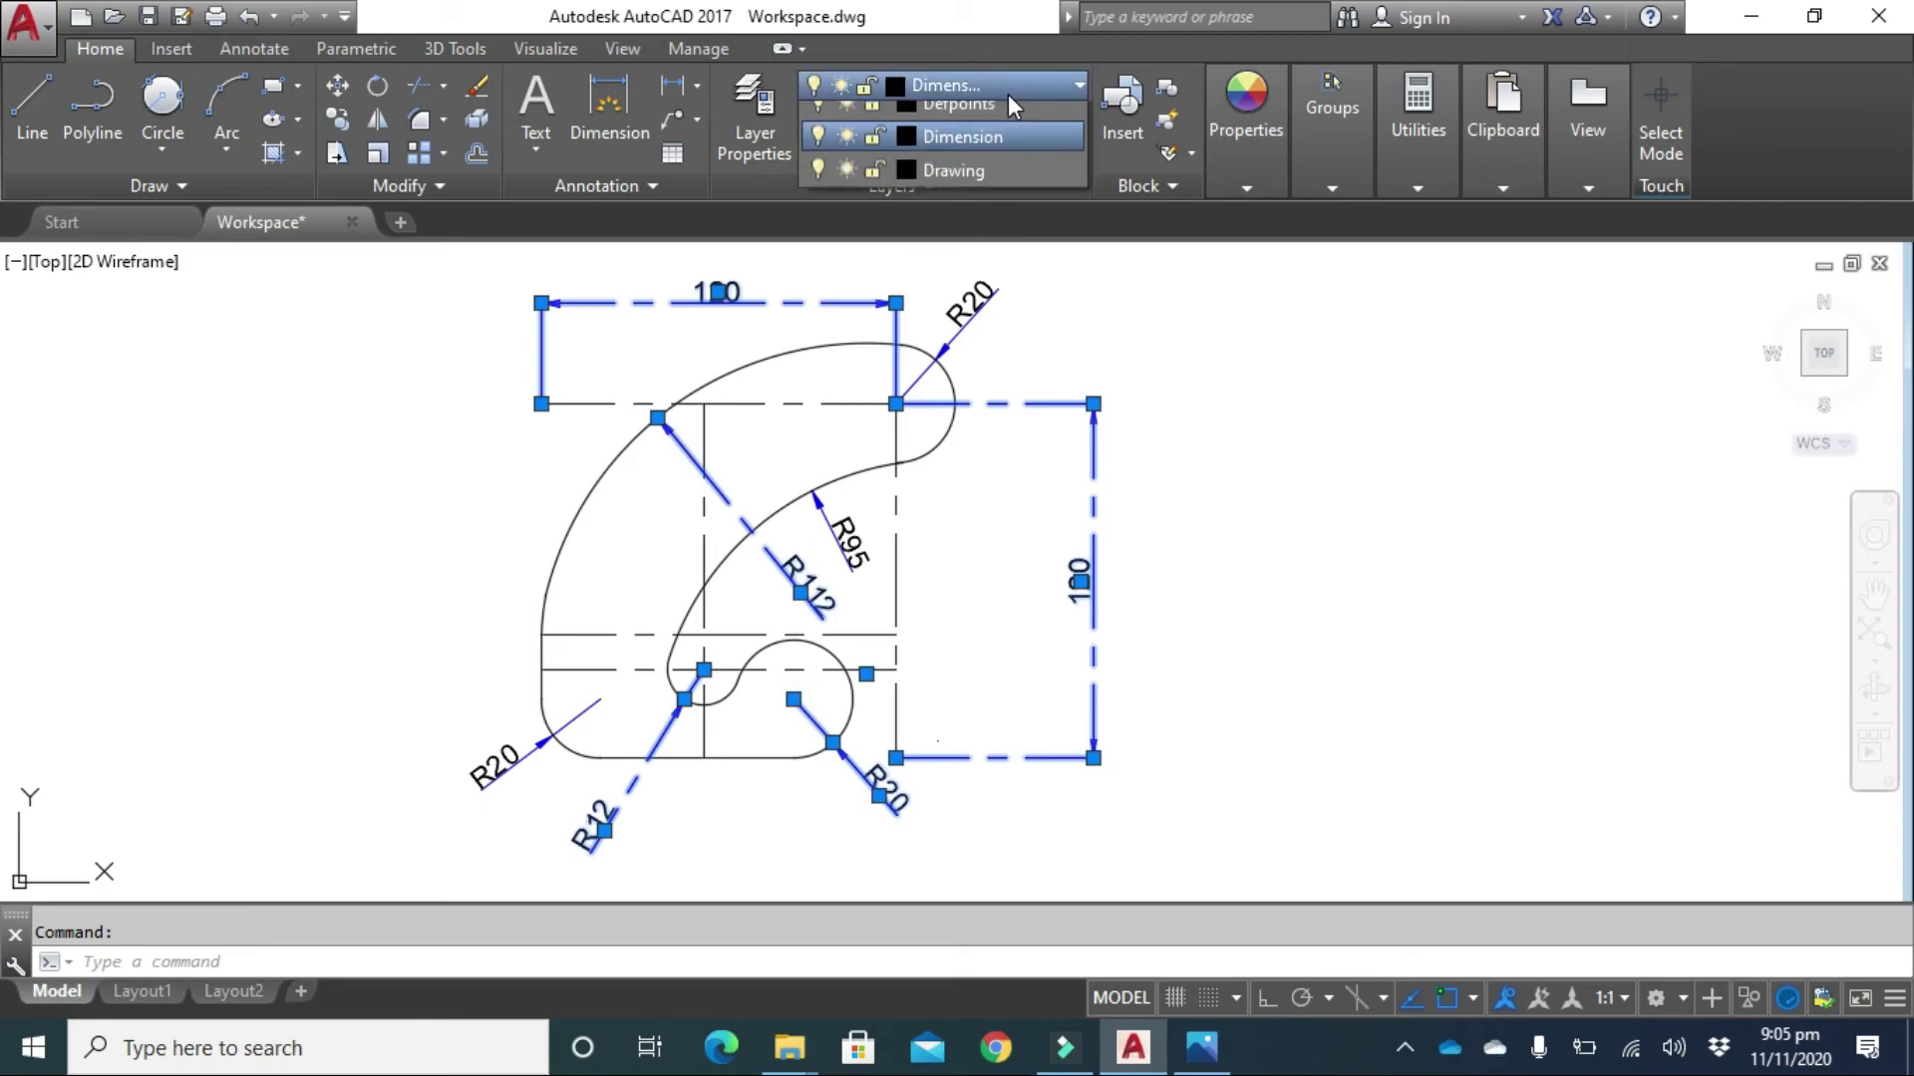
{"action": "left_click", "coordinate": [973, 120]}
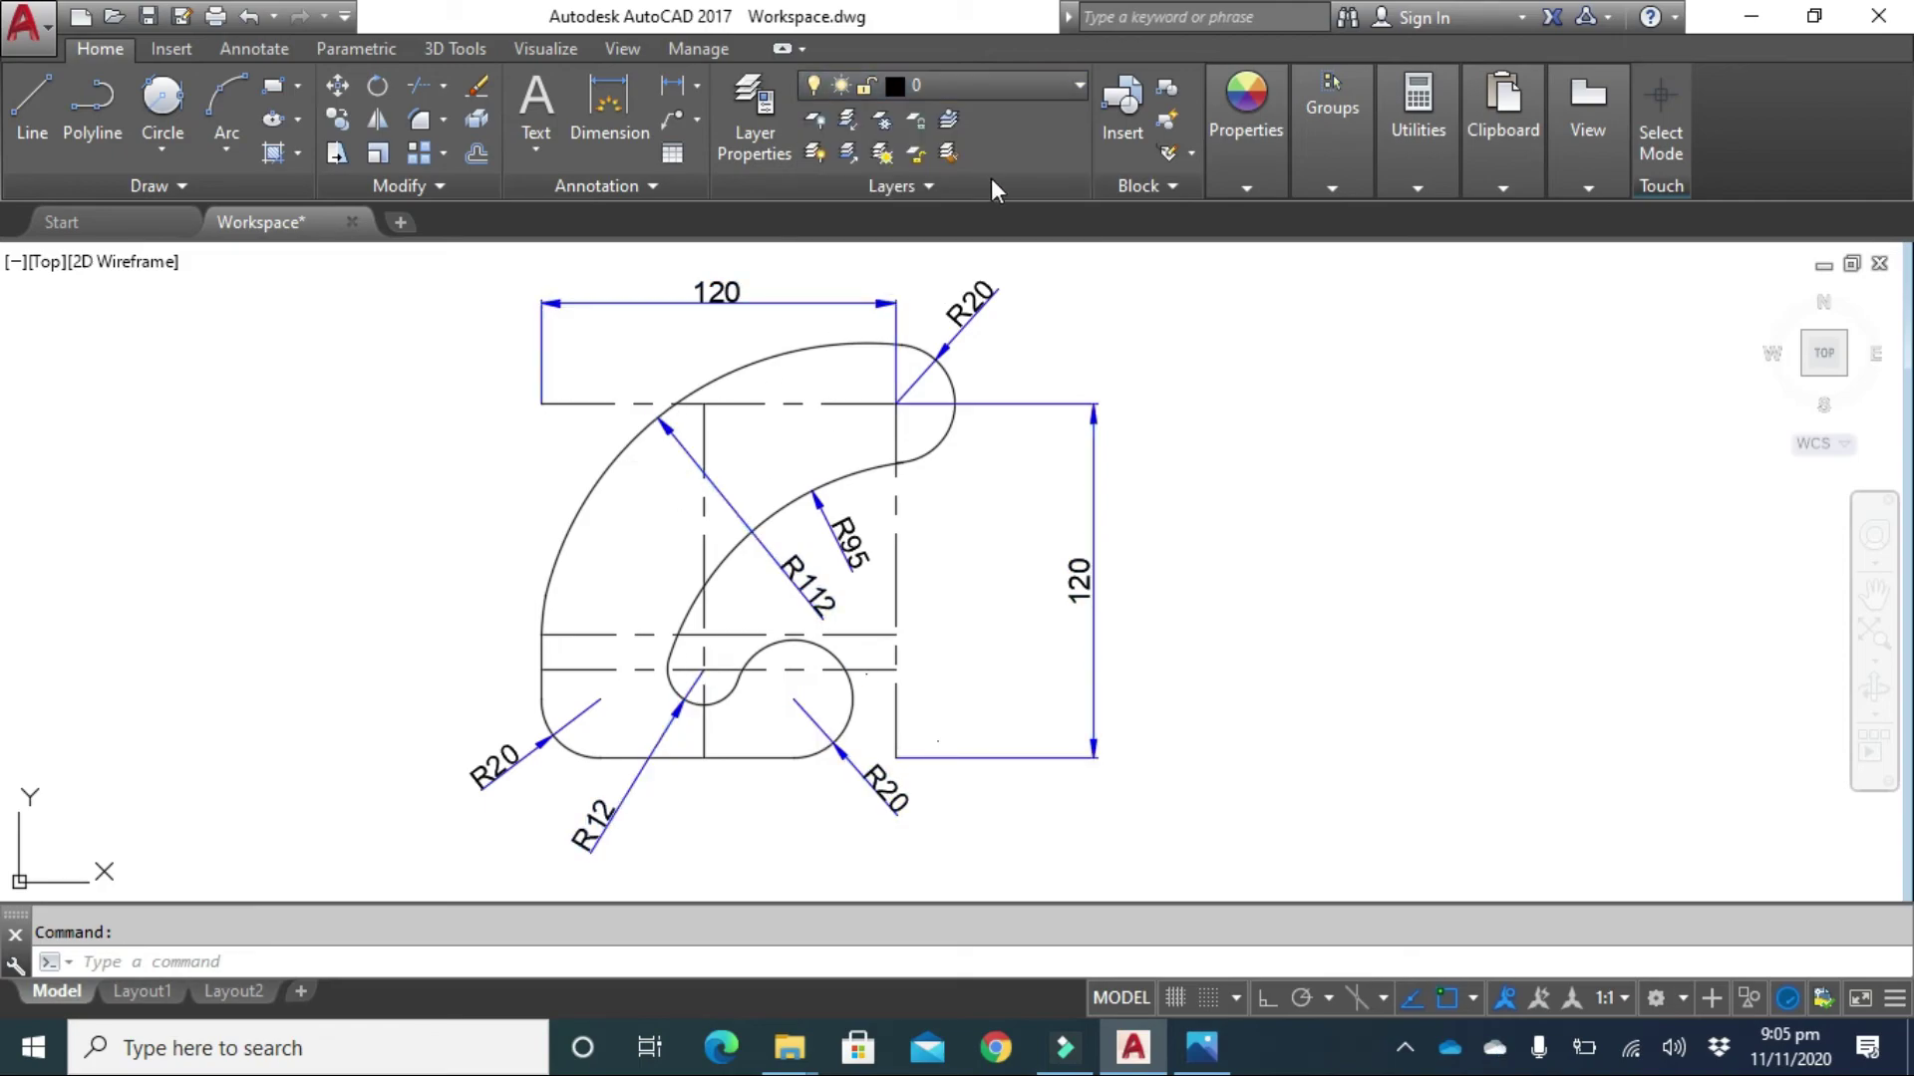
{"action": "key", "text": "Escape"}
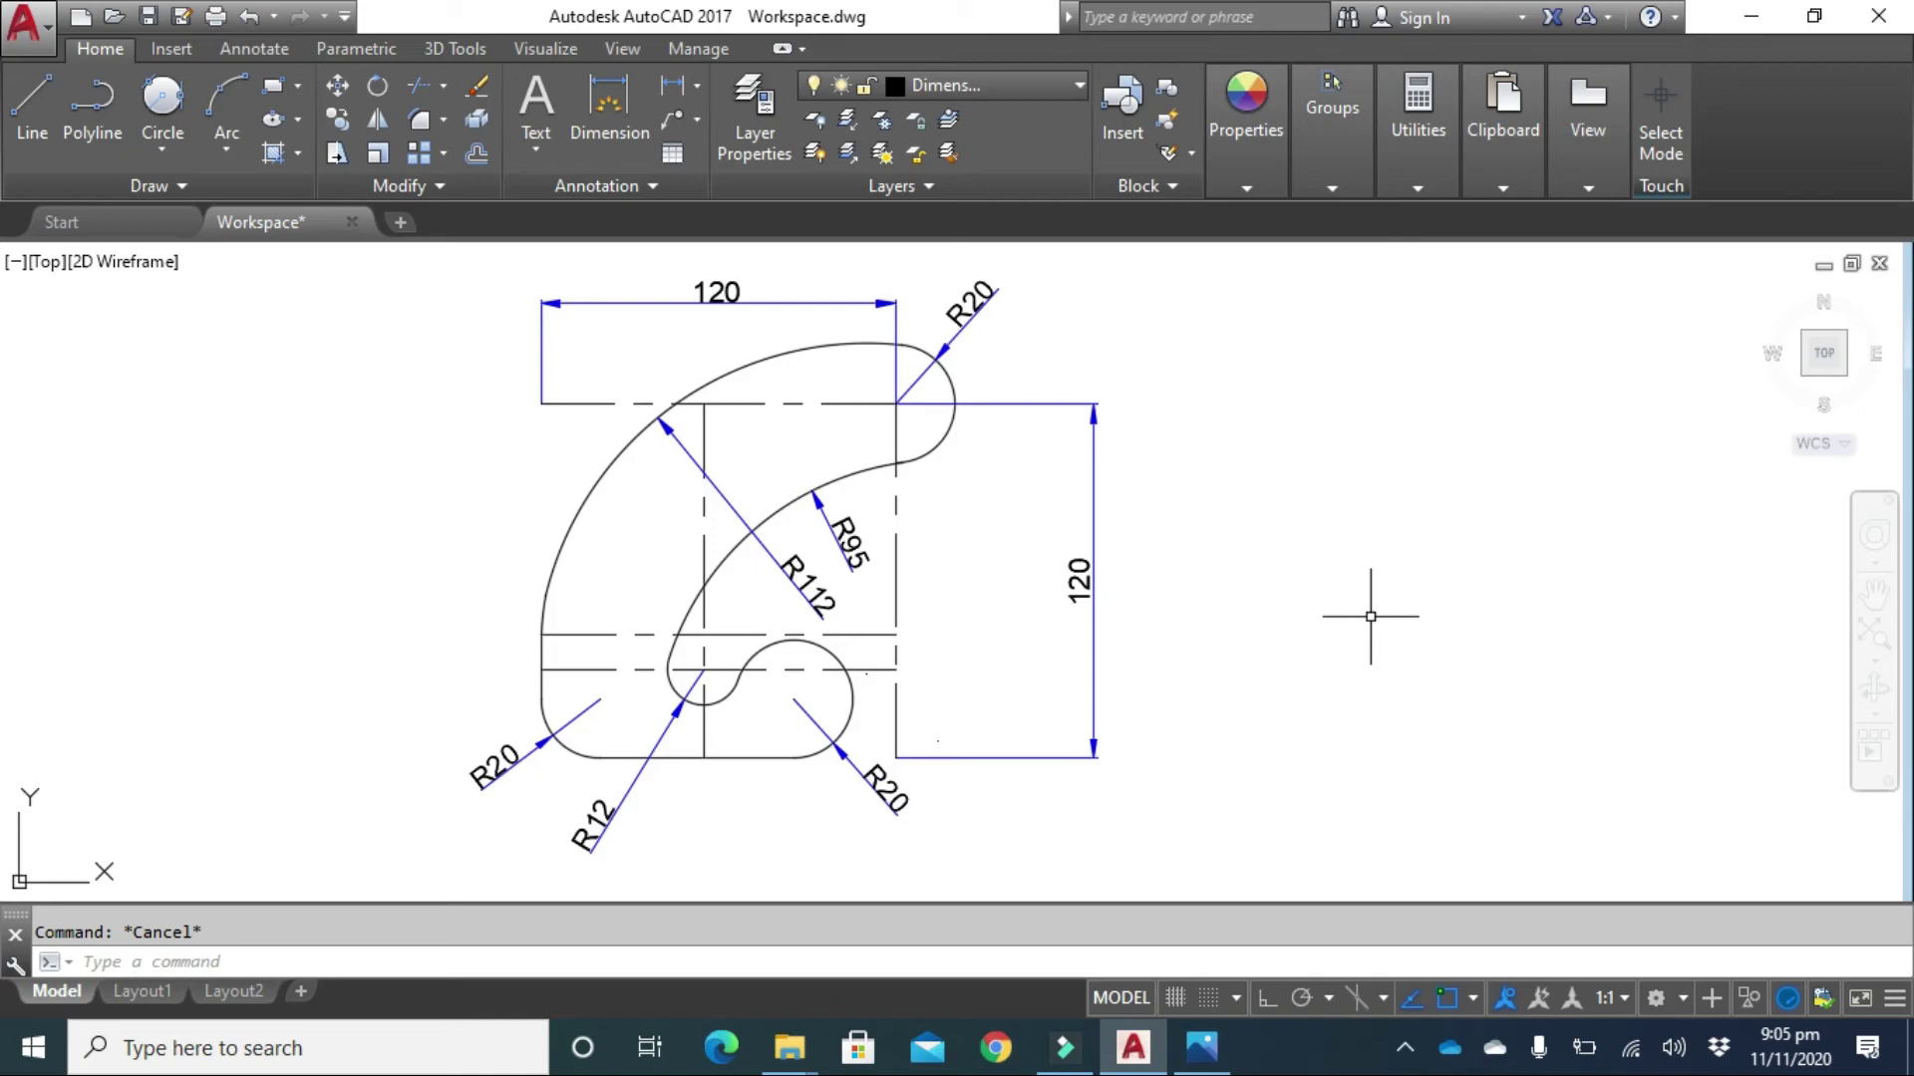
Make layer 0 current and add a vertical linear dimension from the upper of the two lower centre lines to the square's bottom-right corner.
{"action": "left_click", "coordinate": [1042, 76]}
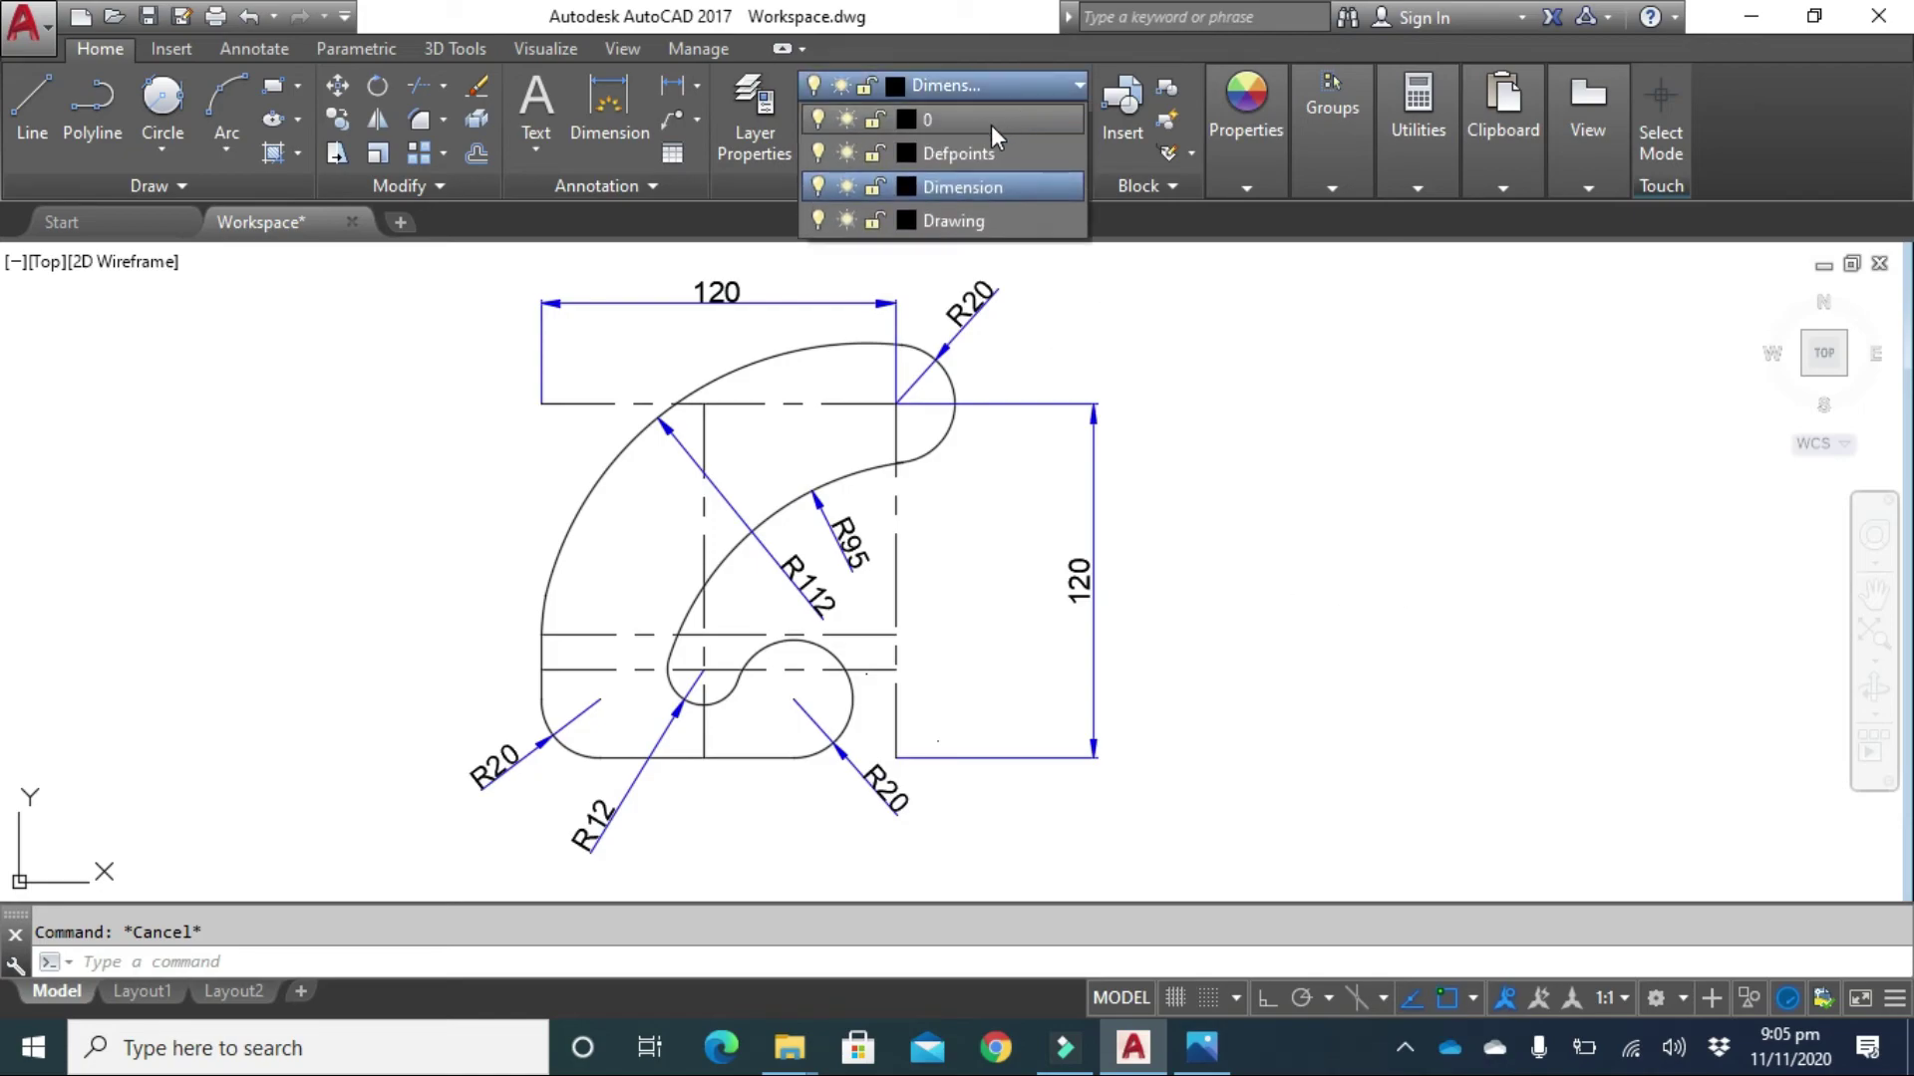
{"action": "left_click", "coordinate": [991, 123]}
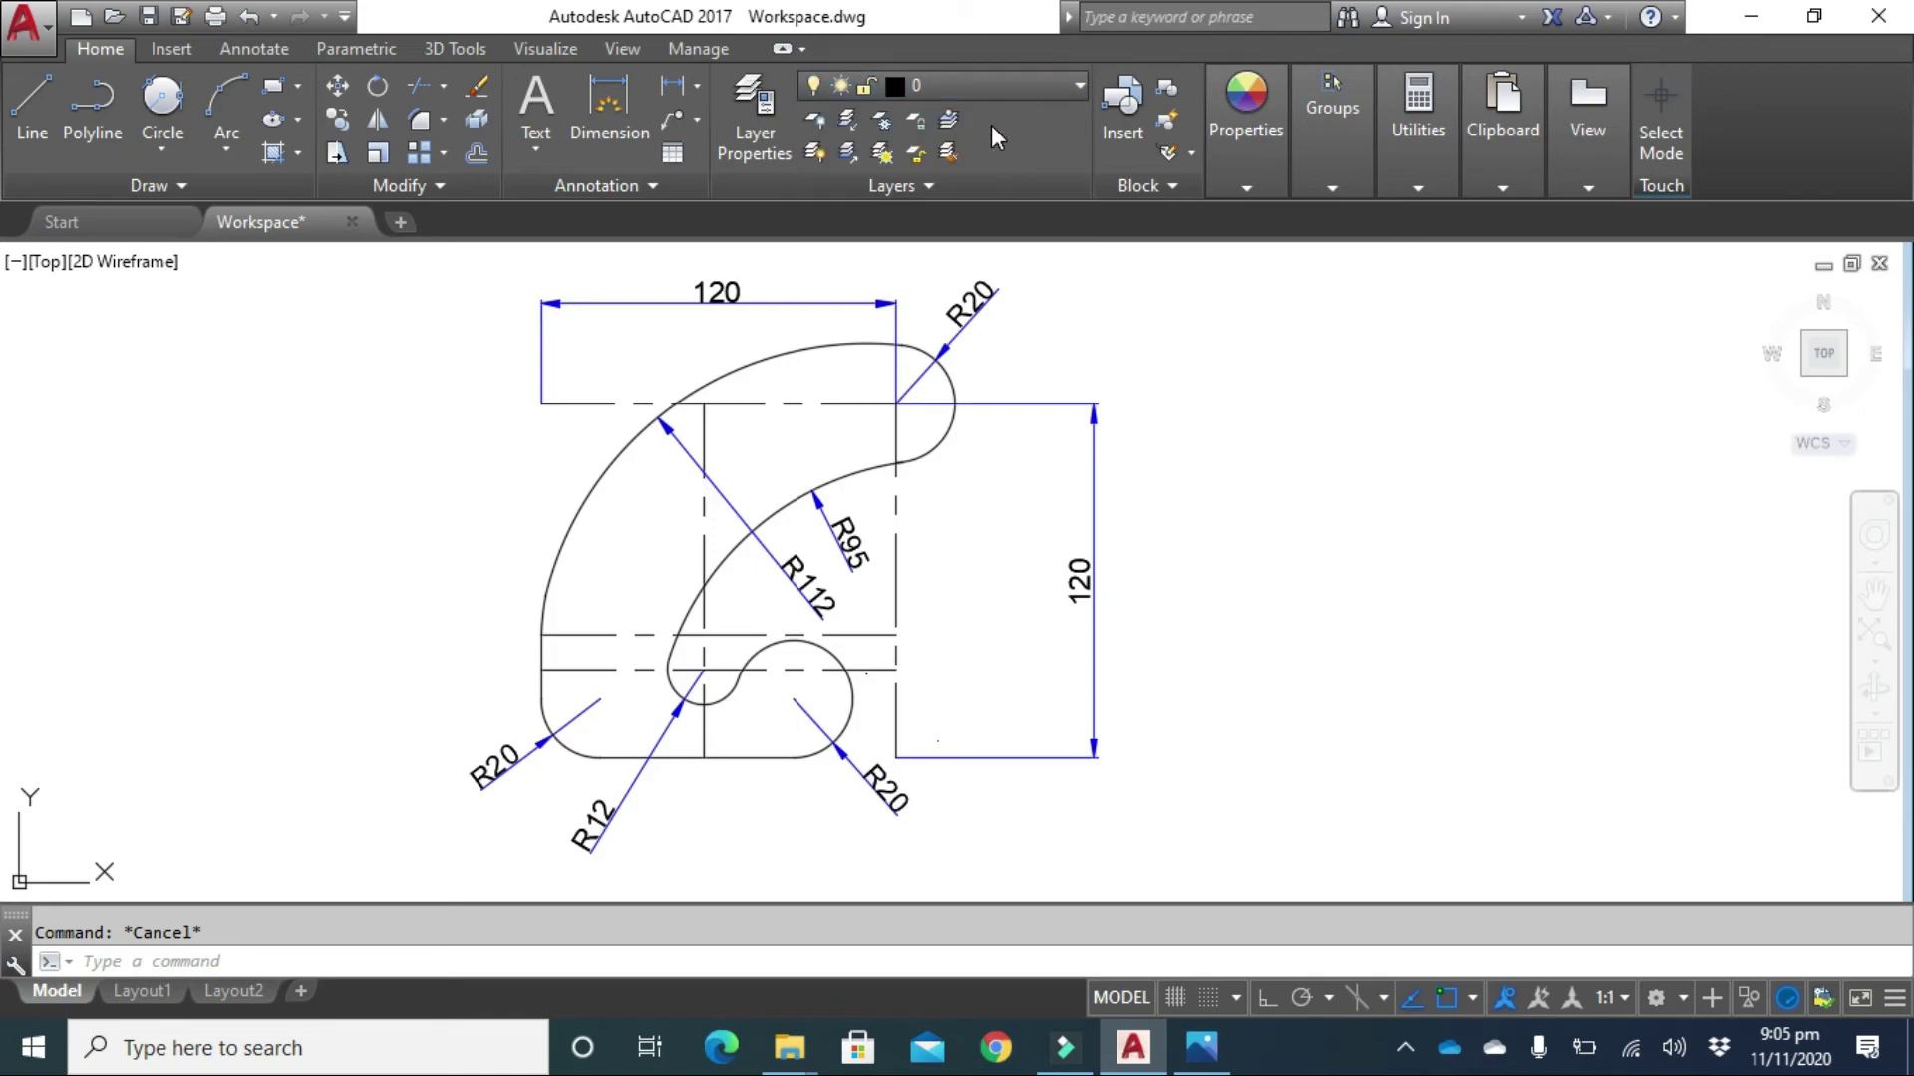
{"action": "left_click", "coordinate": [681, 88]}
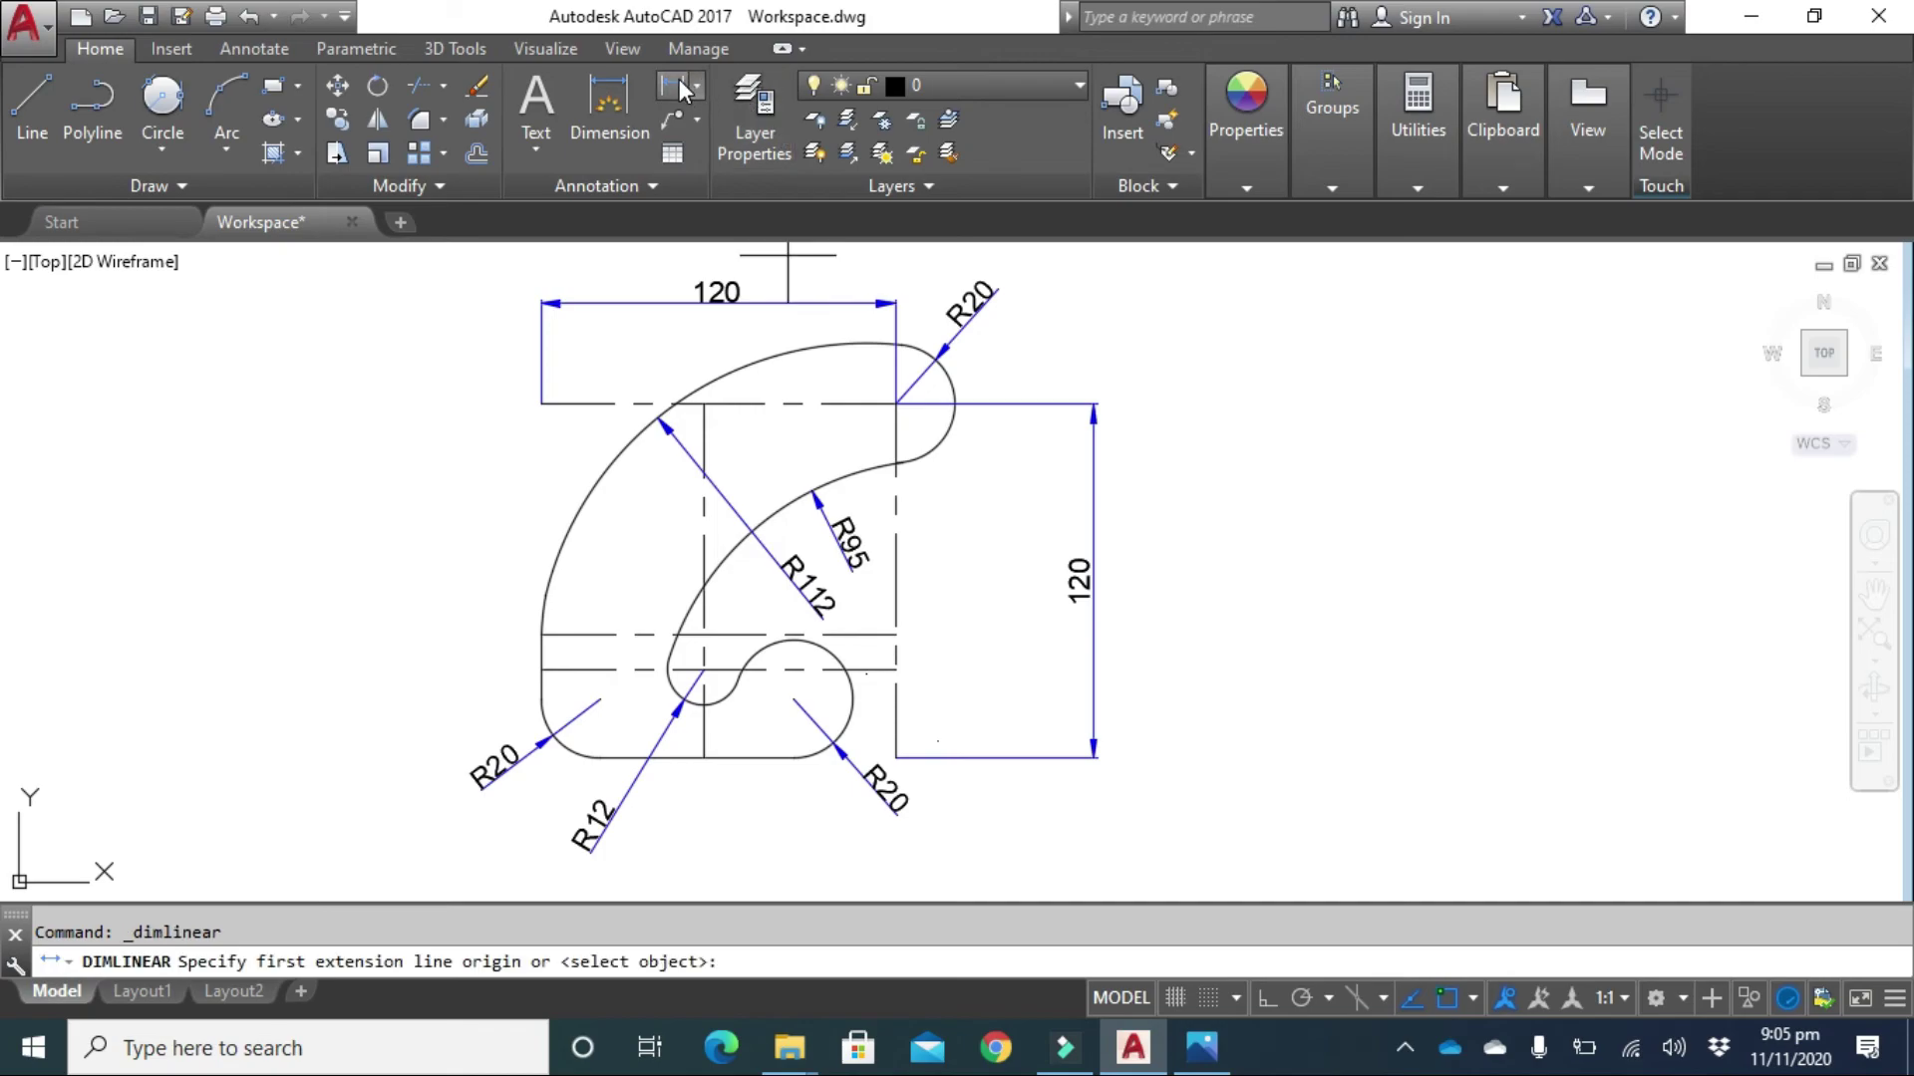
{"action": "left_click", "coordinate": [895, 635]}
{"action": "left_click", "coordinate": [895, 758]}
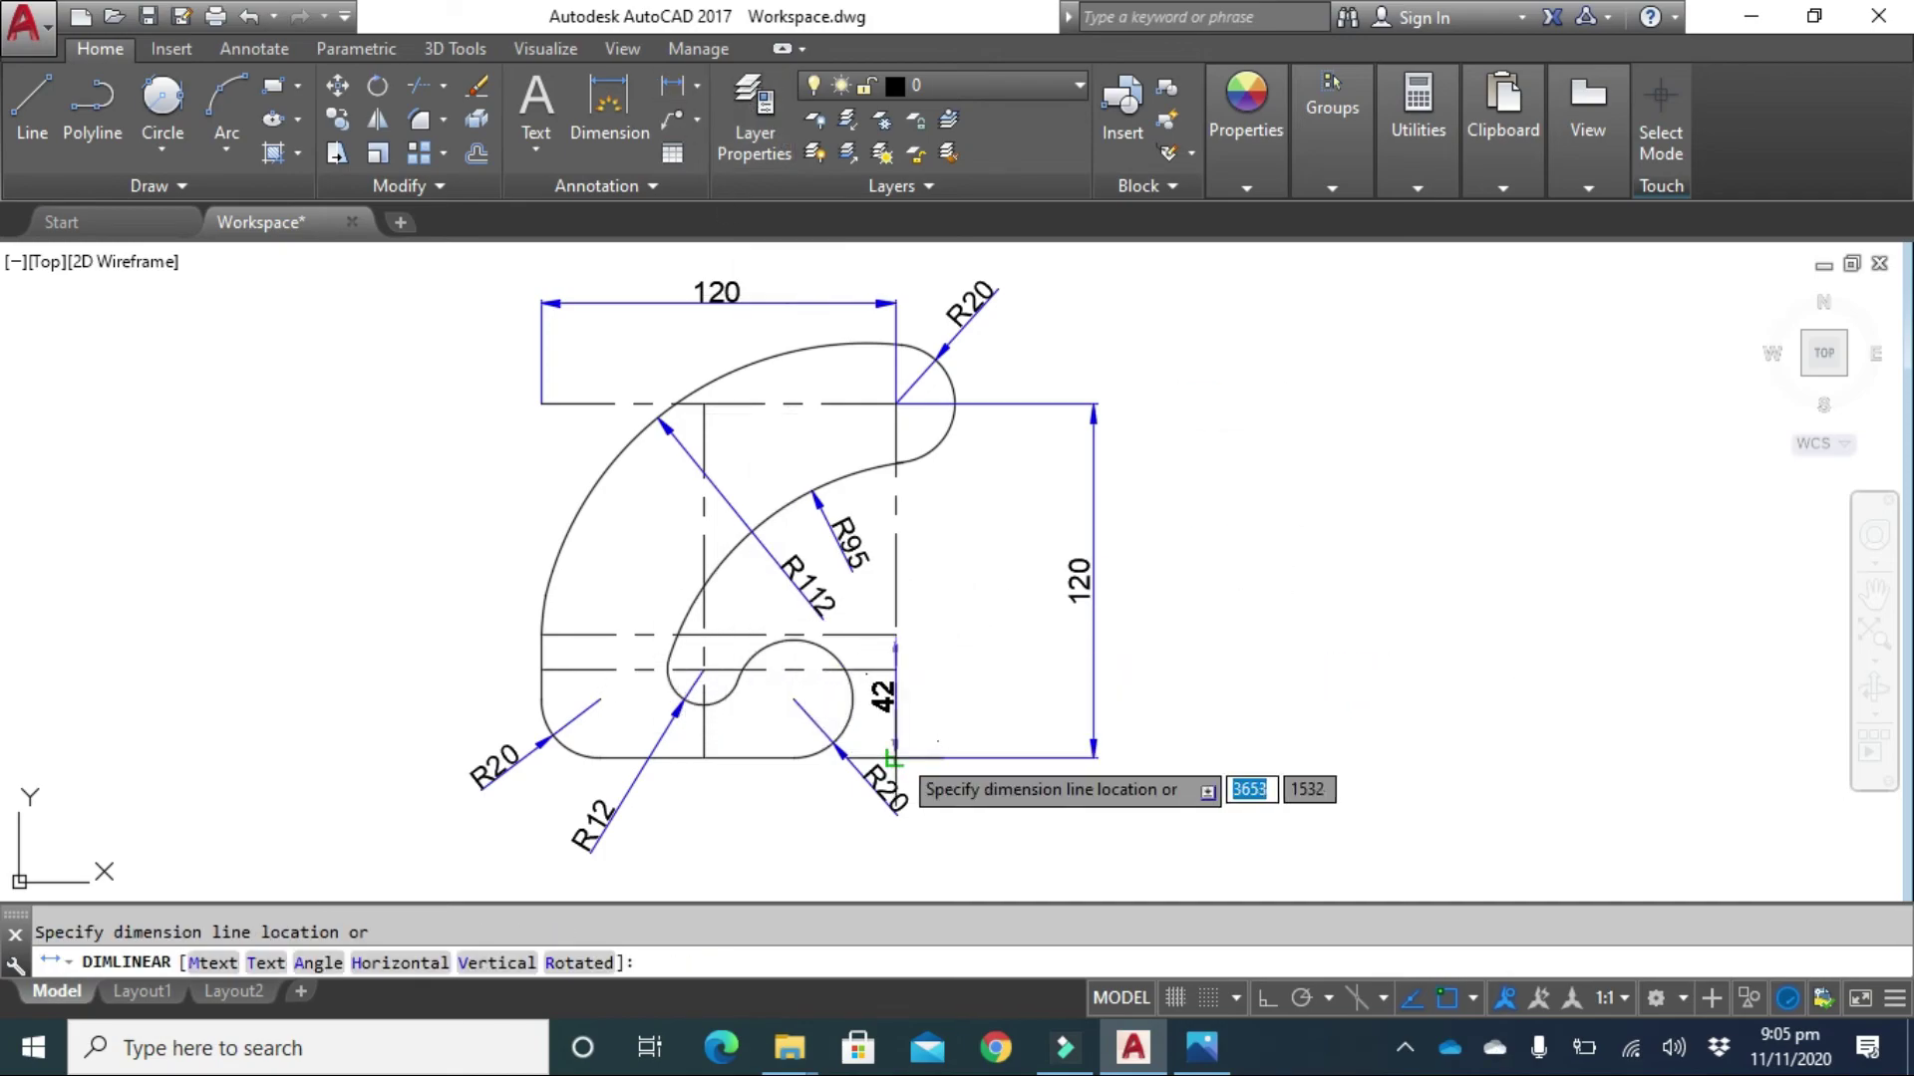
{"action": "left_click", "coordinate": [971, 749]}
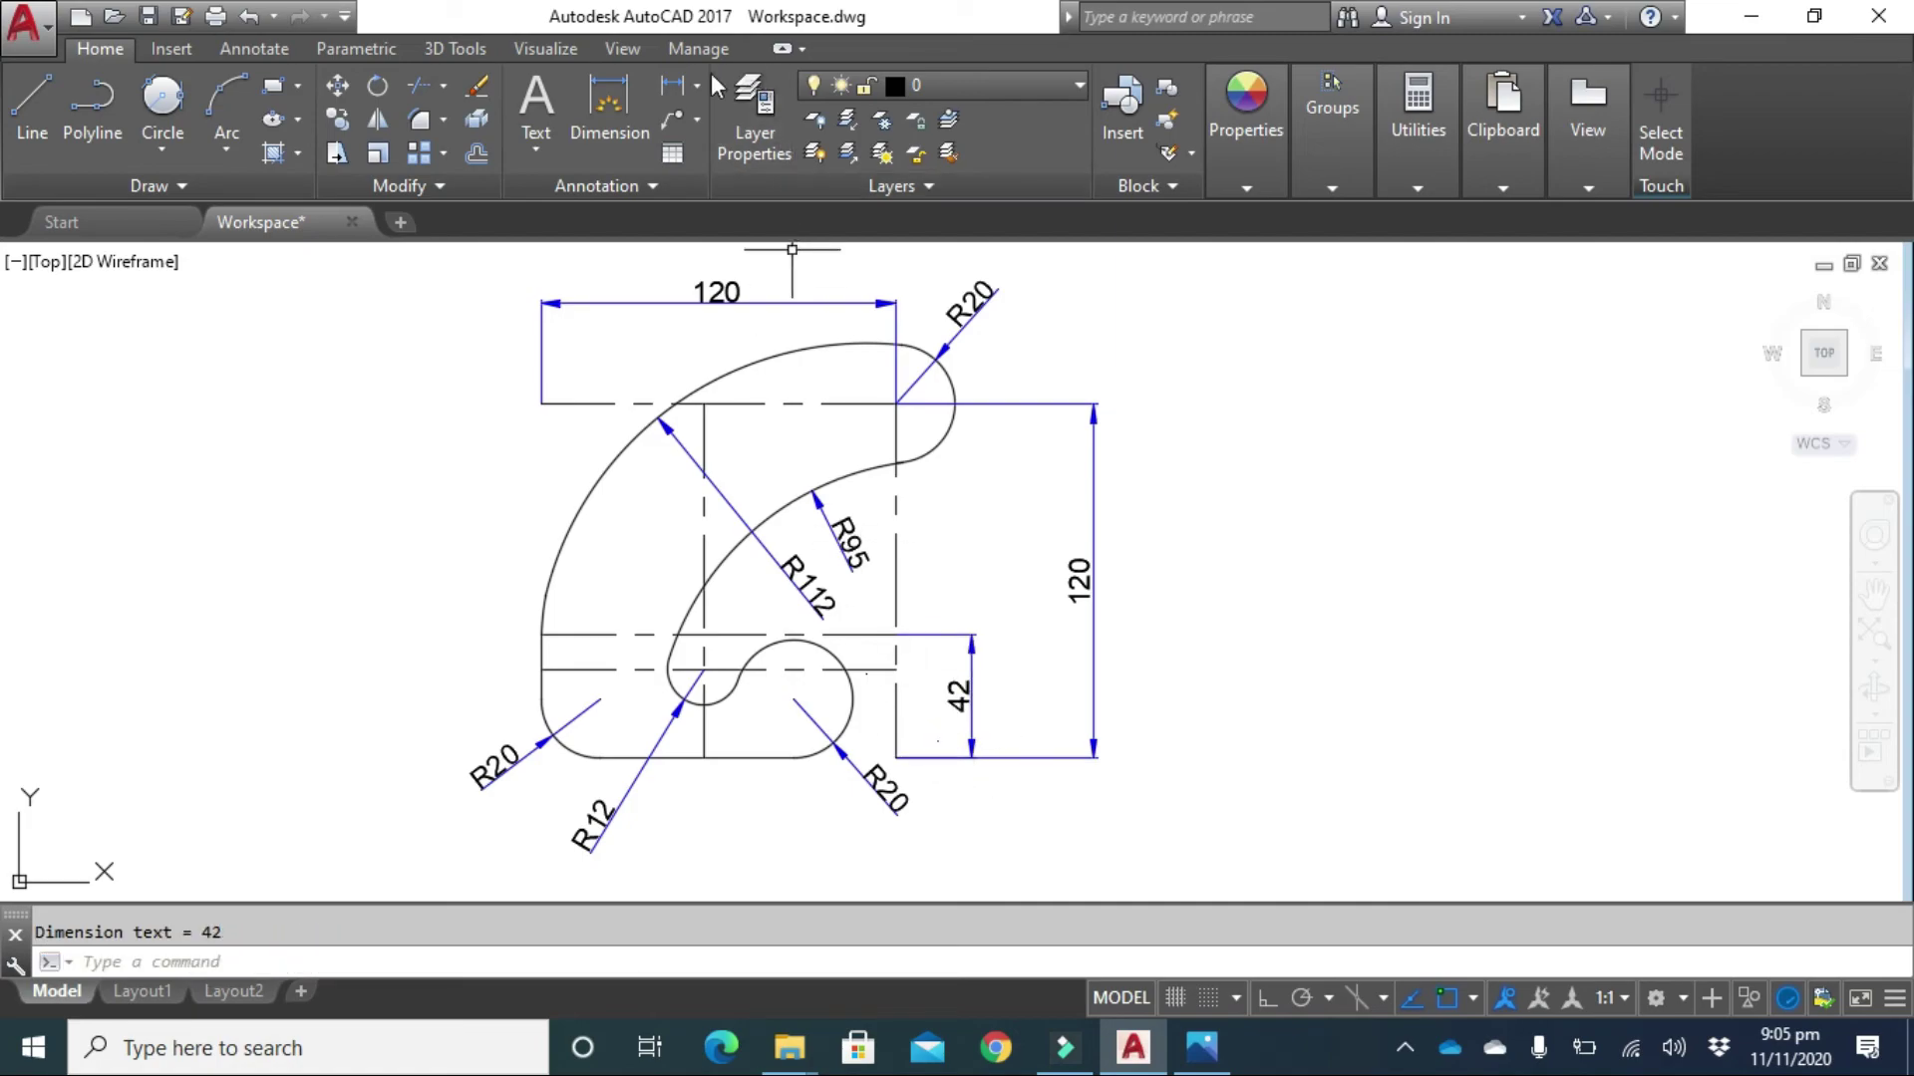
Add a vertical linear dimension between the right ends of the two closely spaced horizontal centre lines.
{"action": "left_click", "coordinate": [672, 92]}
{"action": "scroll", "coordinate": [902, 678], "scroll_direction": "up", "scroll_amount": 4}
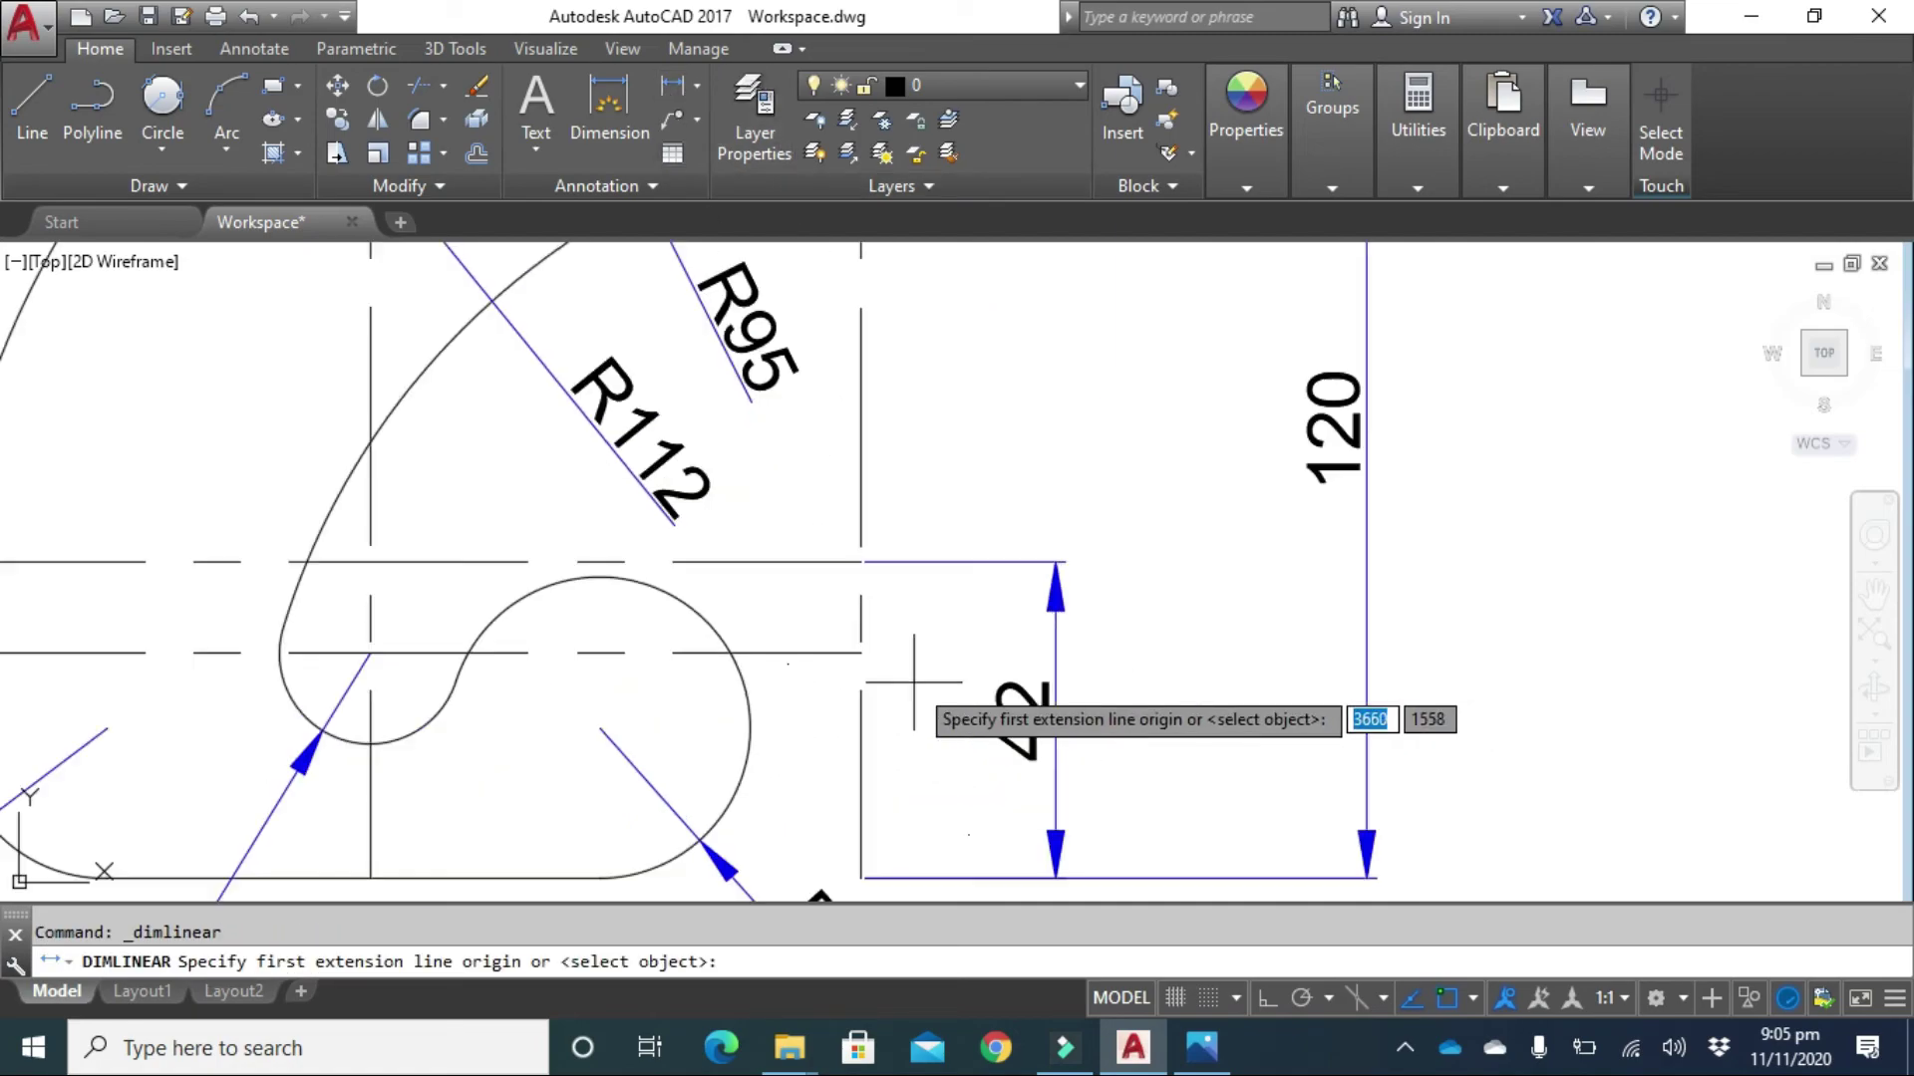
{"action": "left_click", "coordinate": [860, 563]}
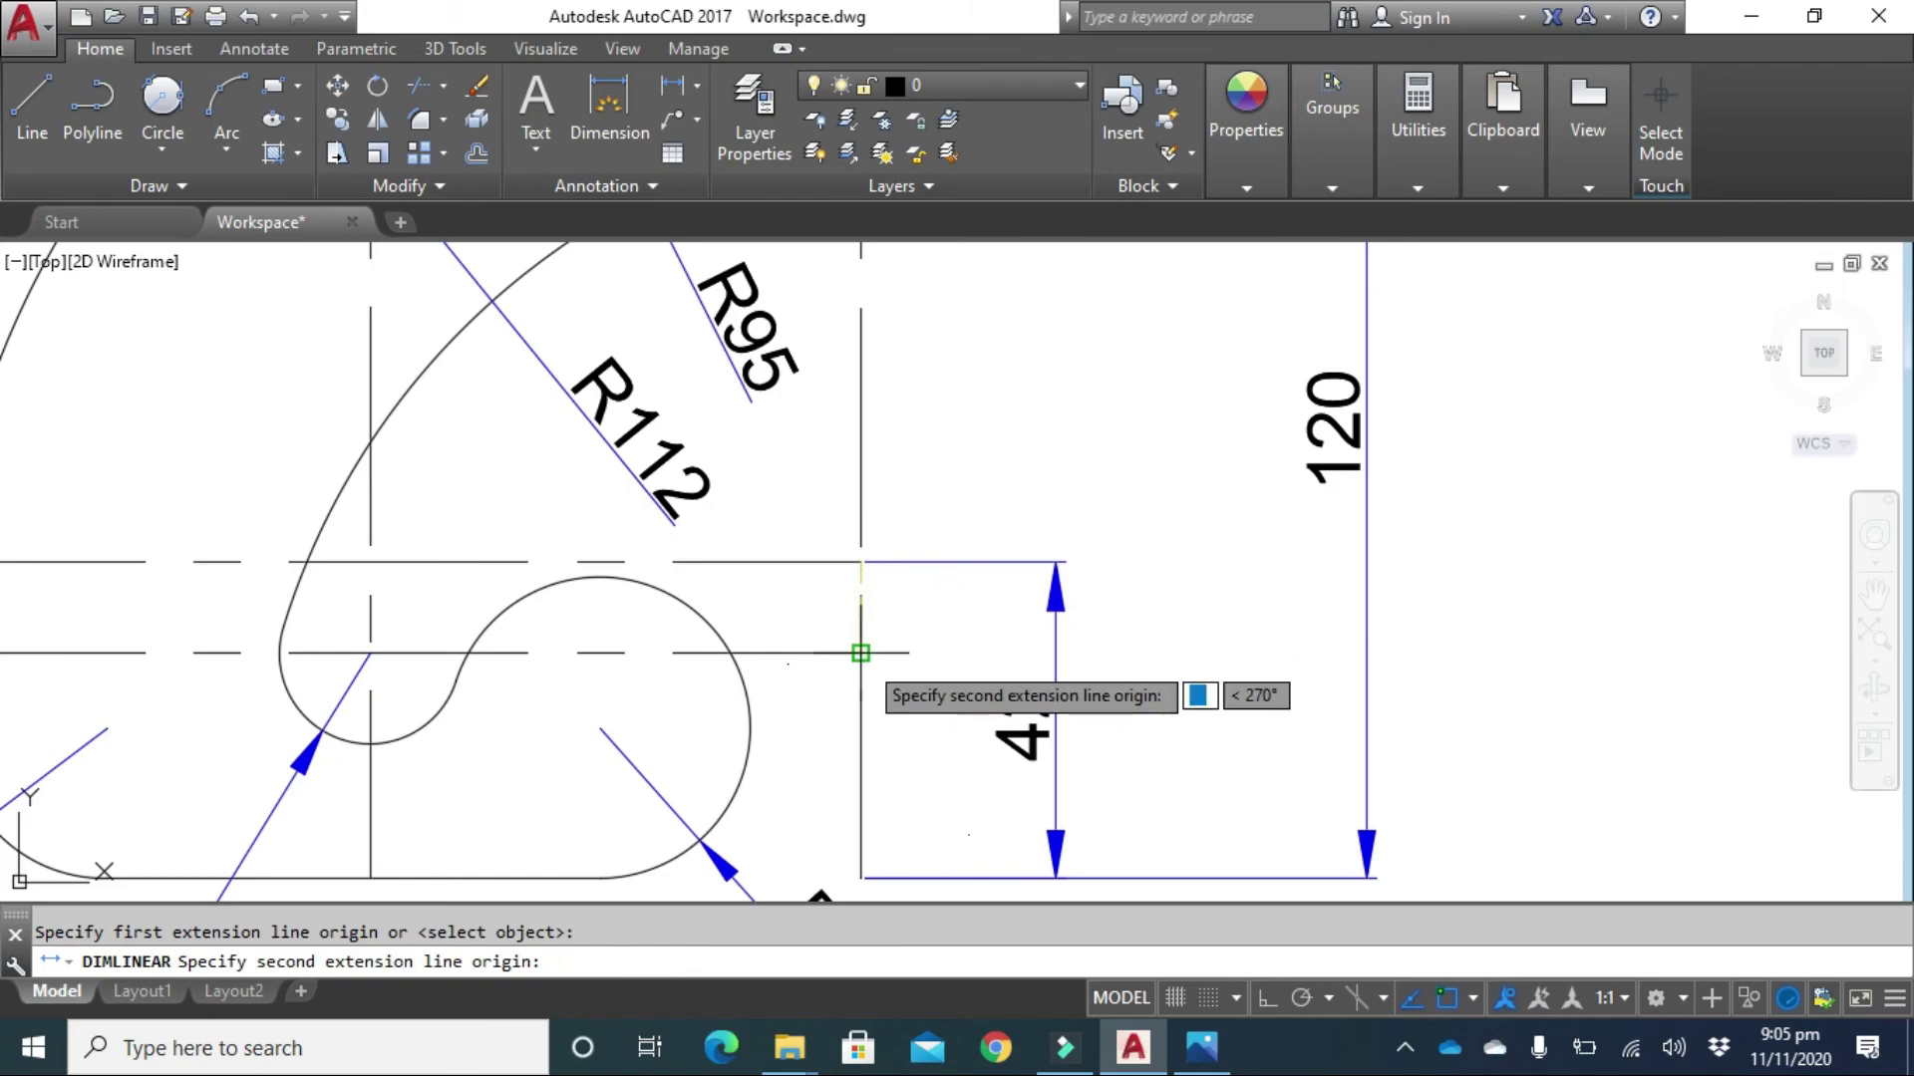
{"action": "left_click", "coordinate": [860, 653]}
{"action": "left_click", "coordinate": [915, 655]}
{"action": "scroll", "coordinate": [990, 654], "scroll_direction": "down", "scroll_amount": 4}
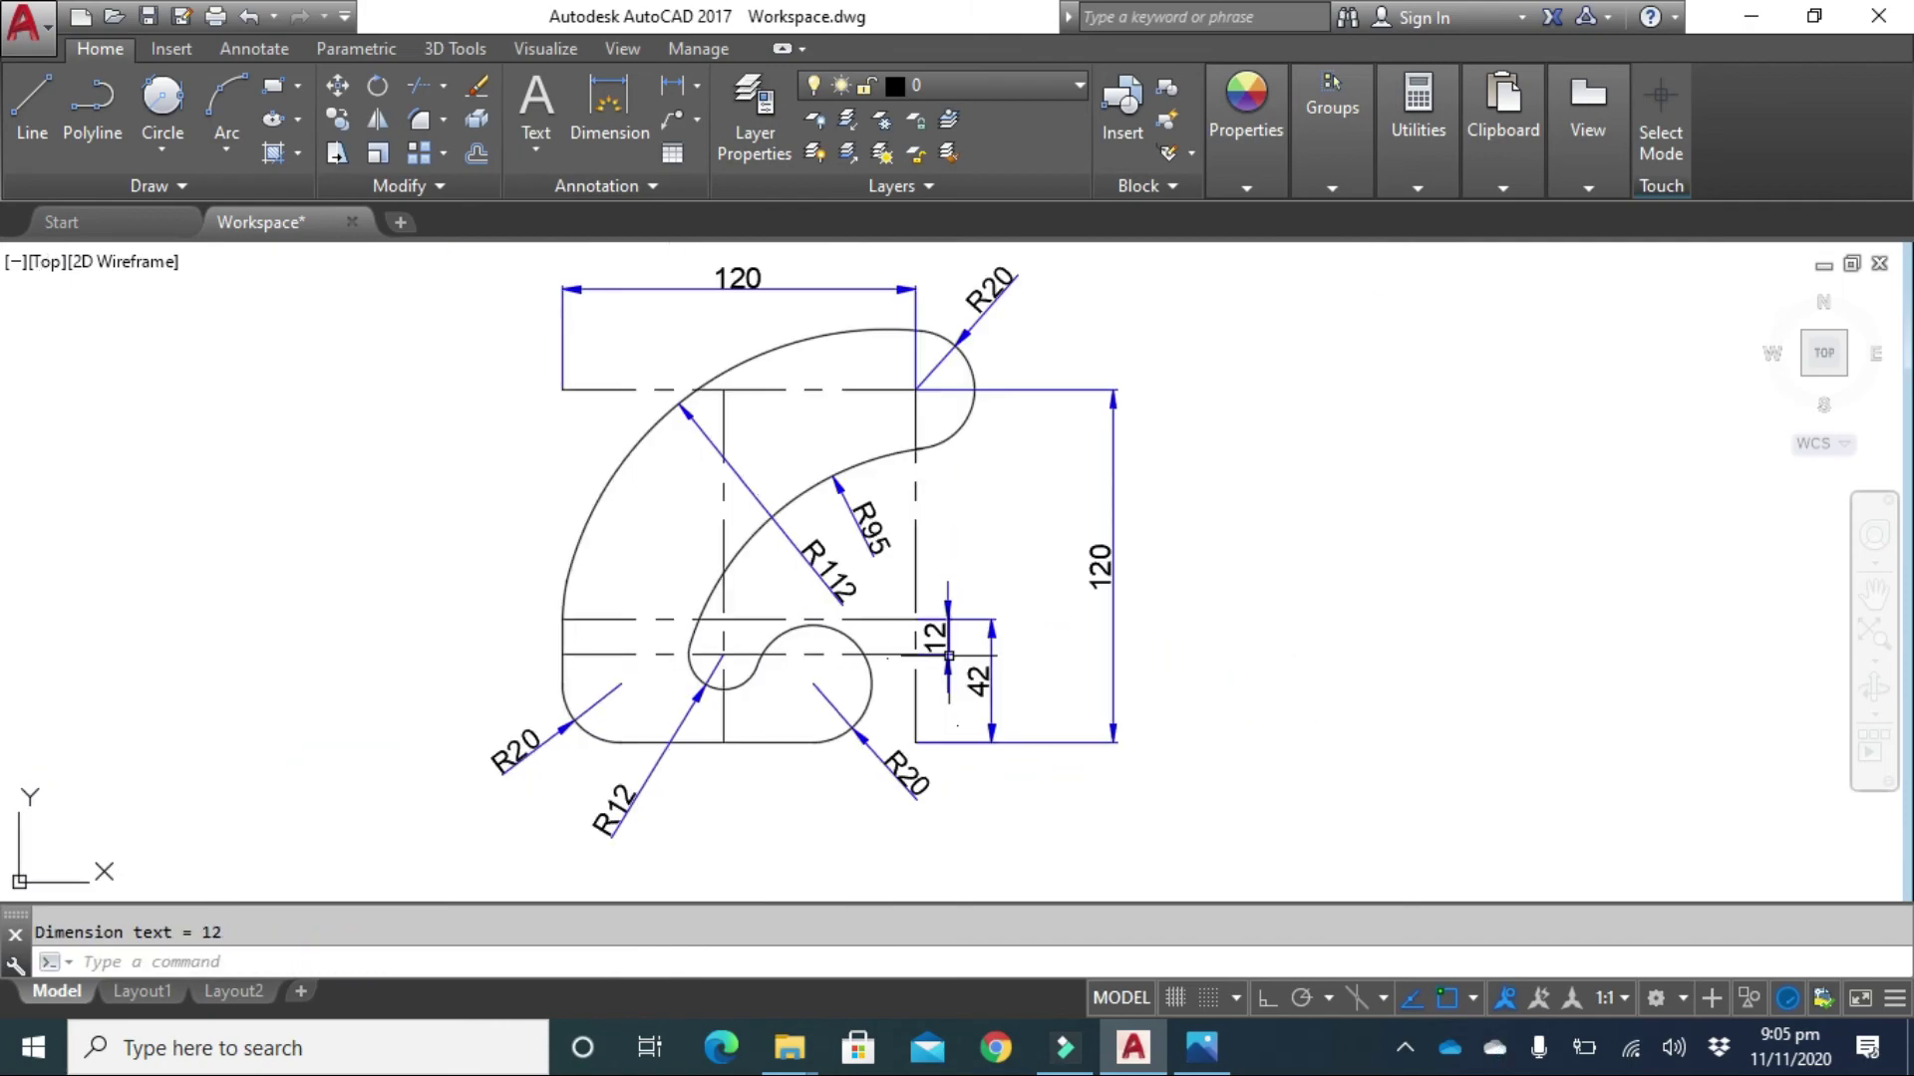
Add the multiline text "Trip lever" with a text height of 7 below the lever profile.
{"action": "middle_click_drag", "start_coordinate": [950, 489], "coordinate": [1011, 535]}
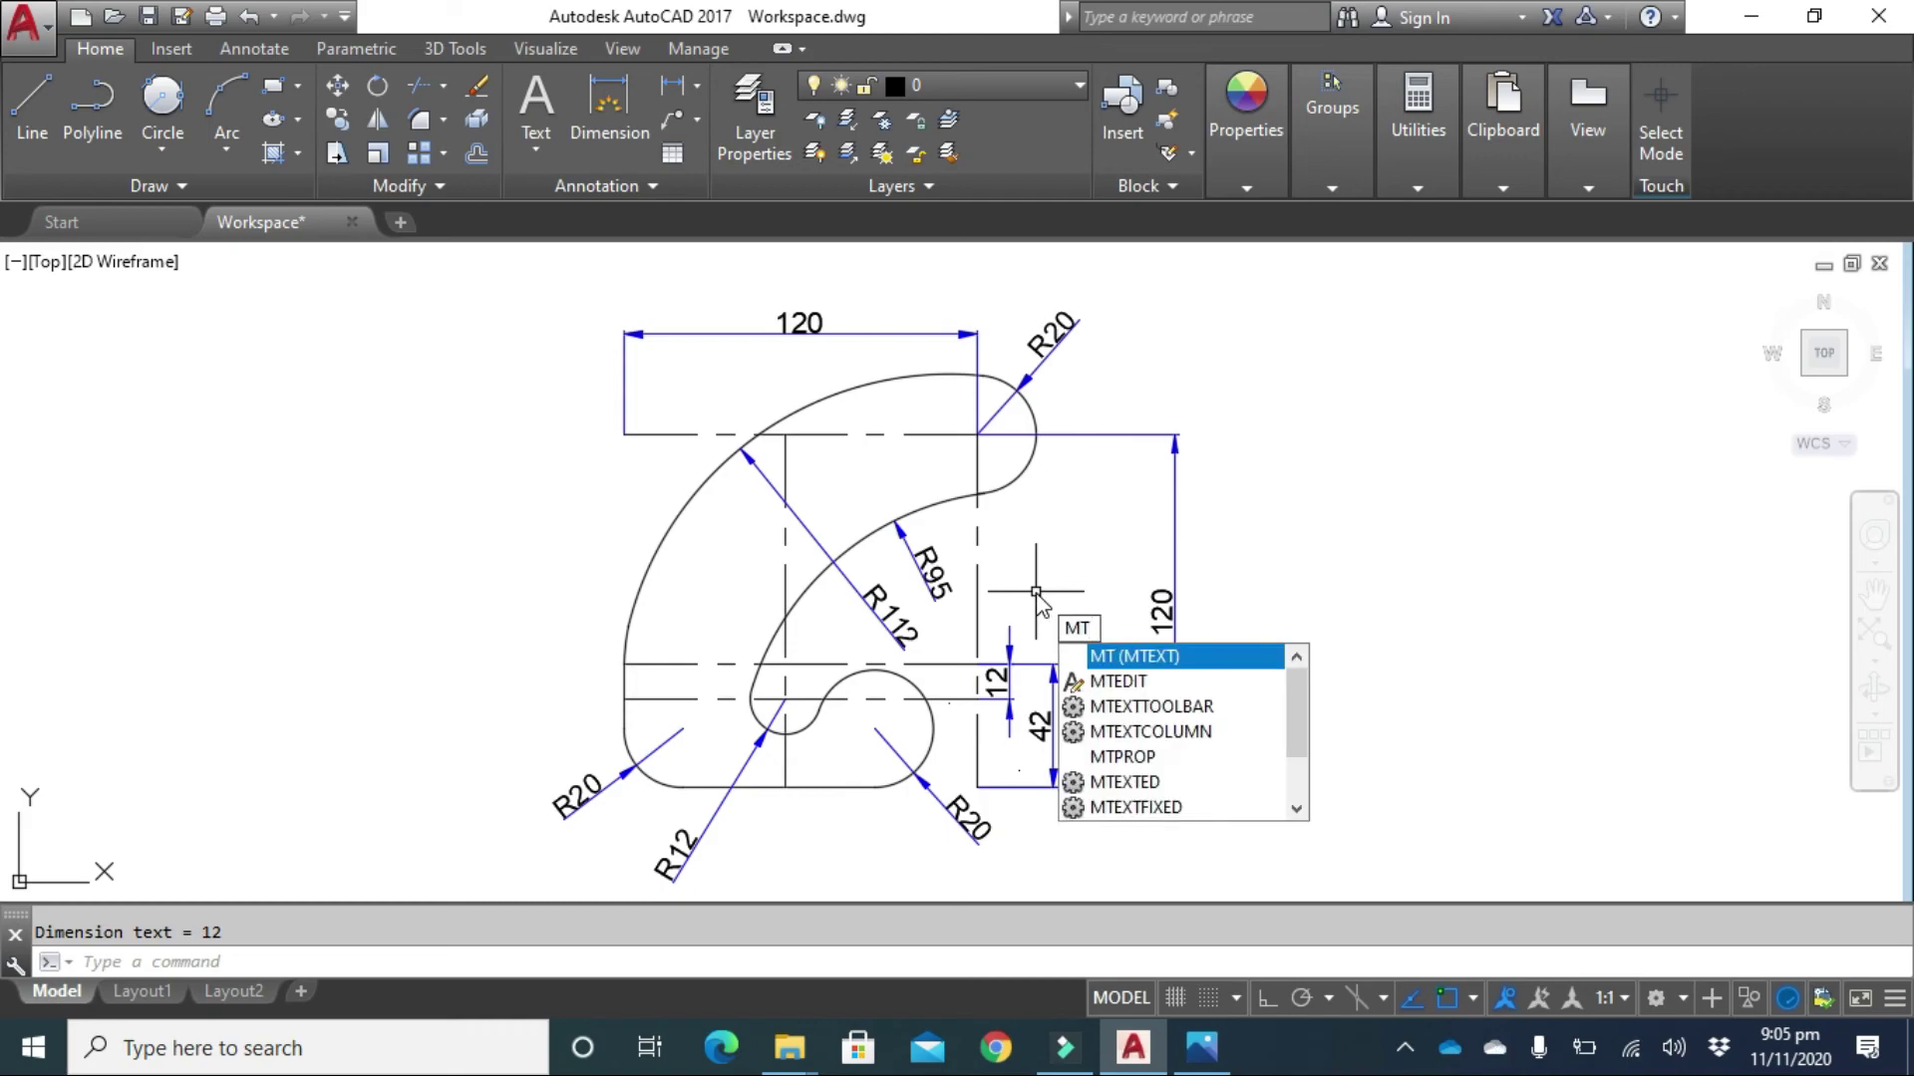
{"action": "key", "text": "Return"}
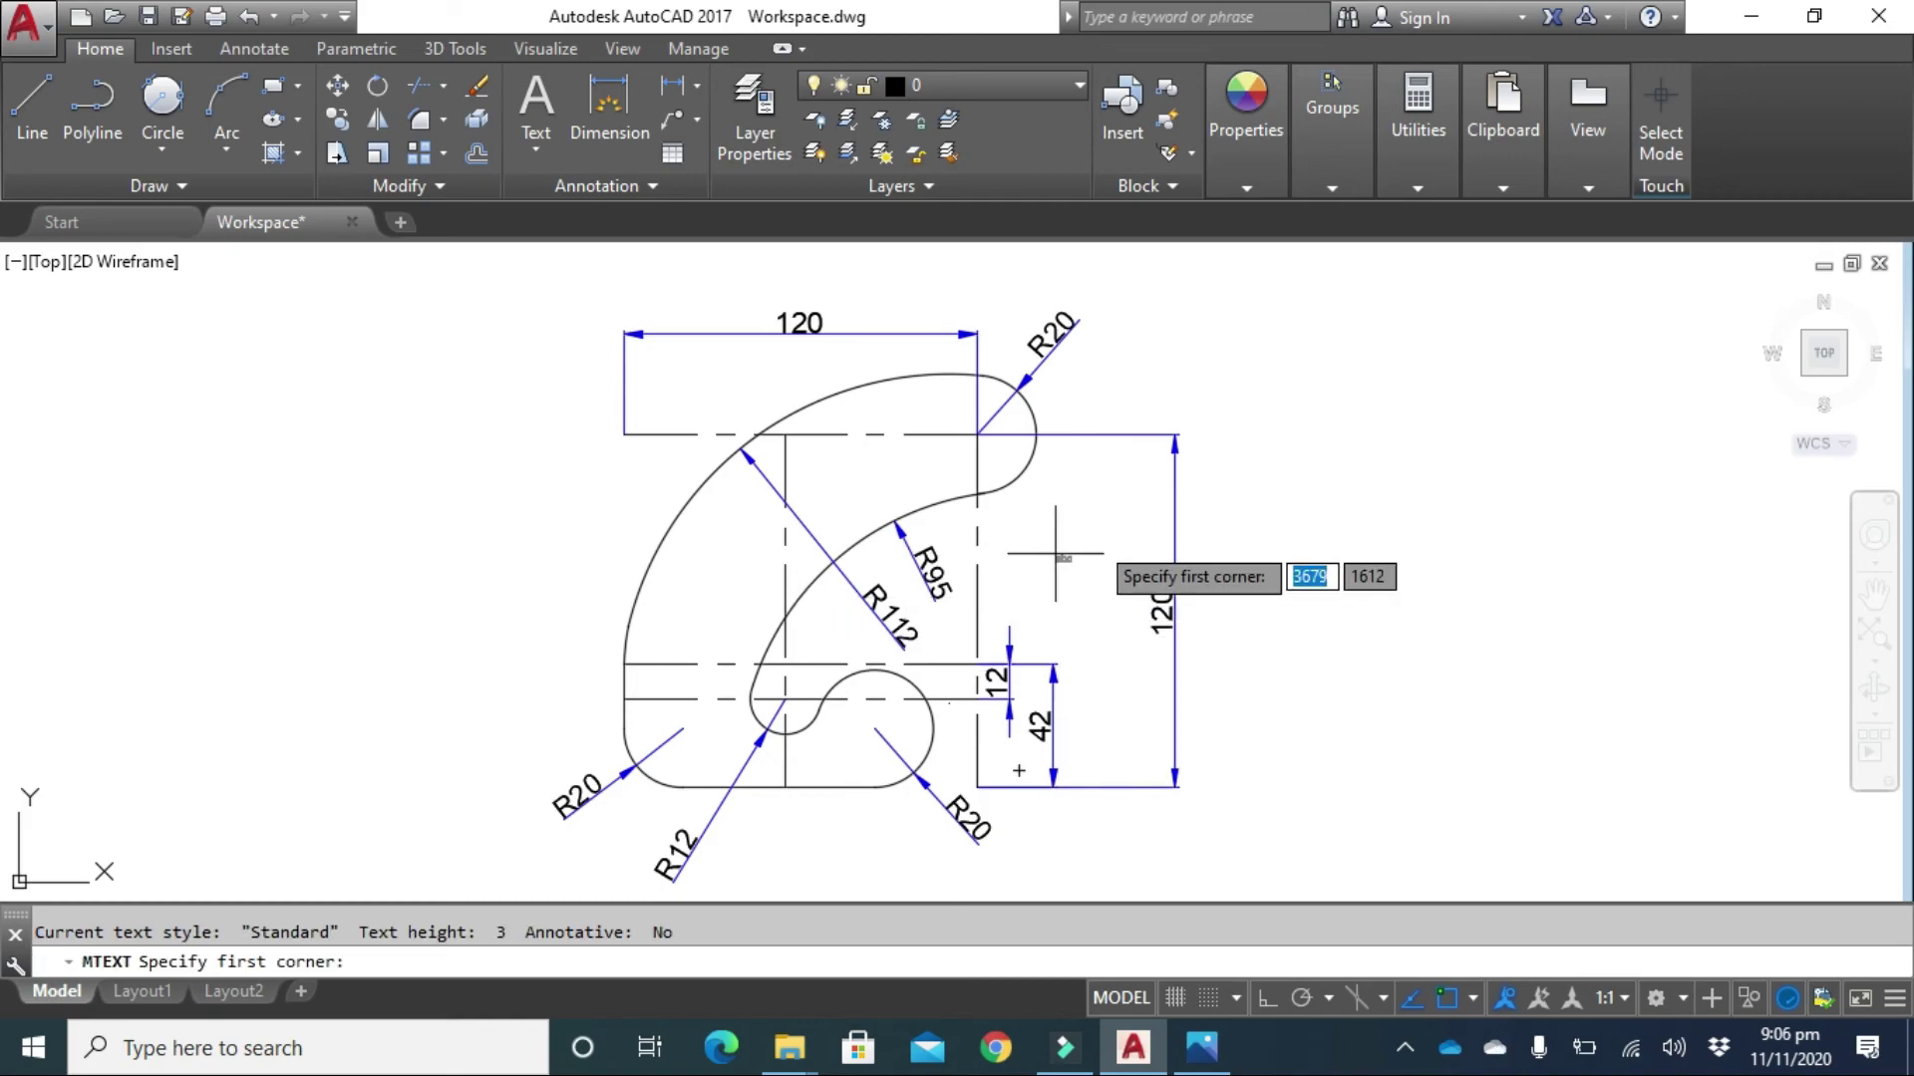
{"action": "middle_click_drag", "start_coordinate": [926, 863], "coordinate": [935, 733]}
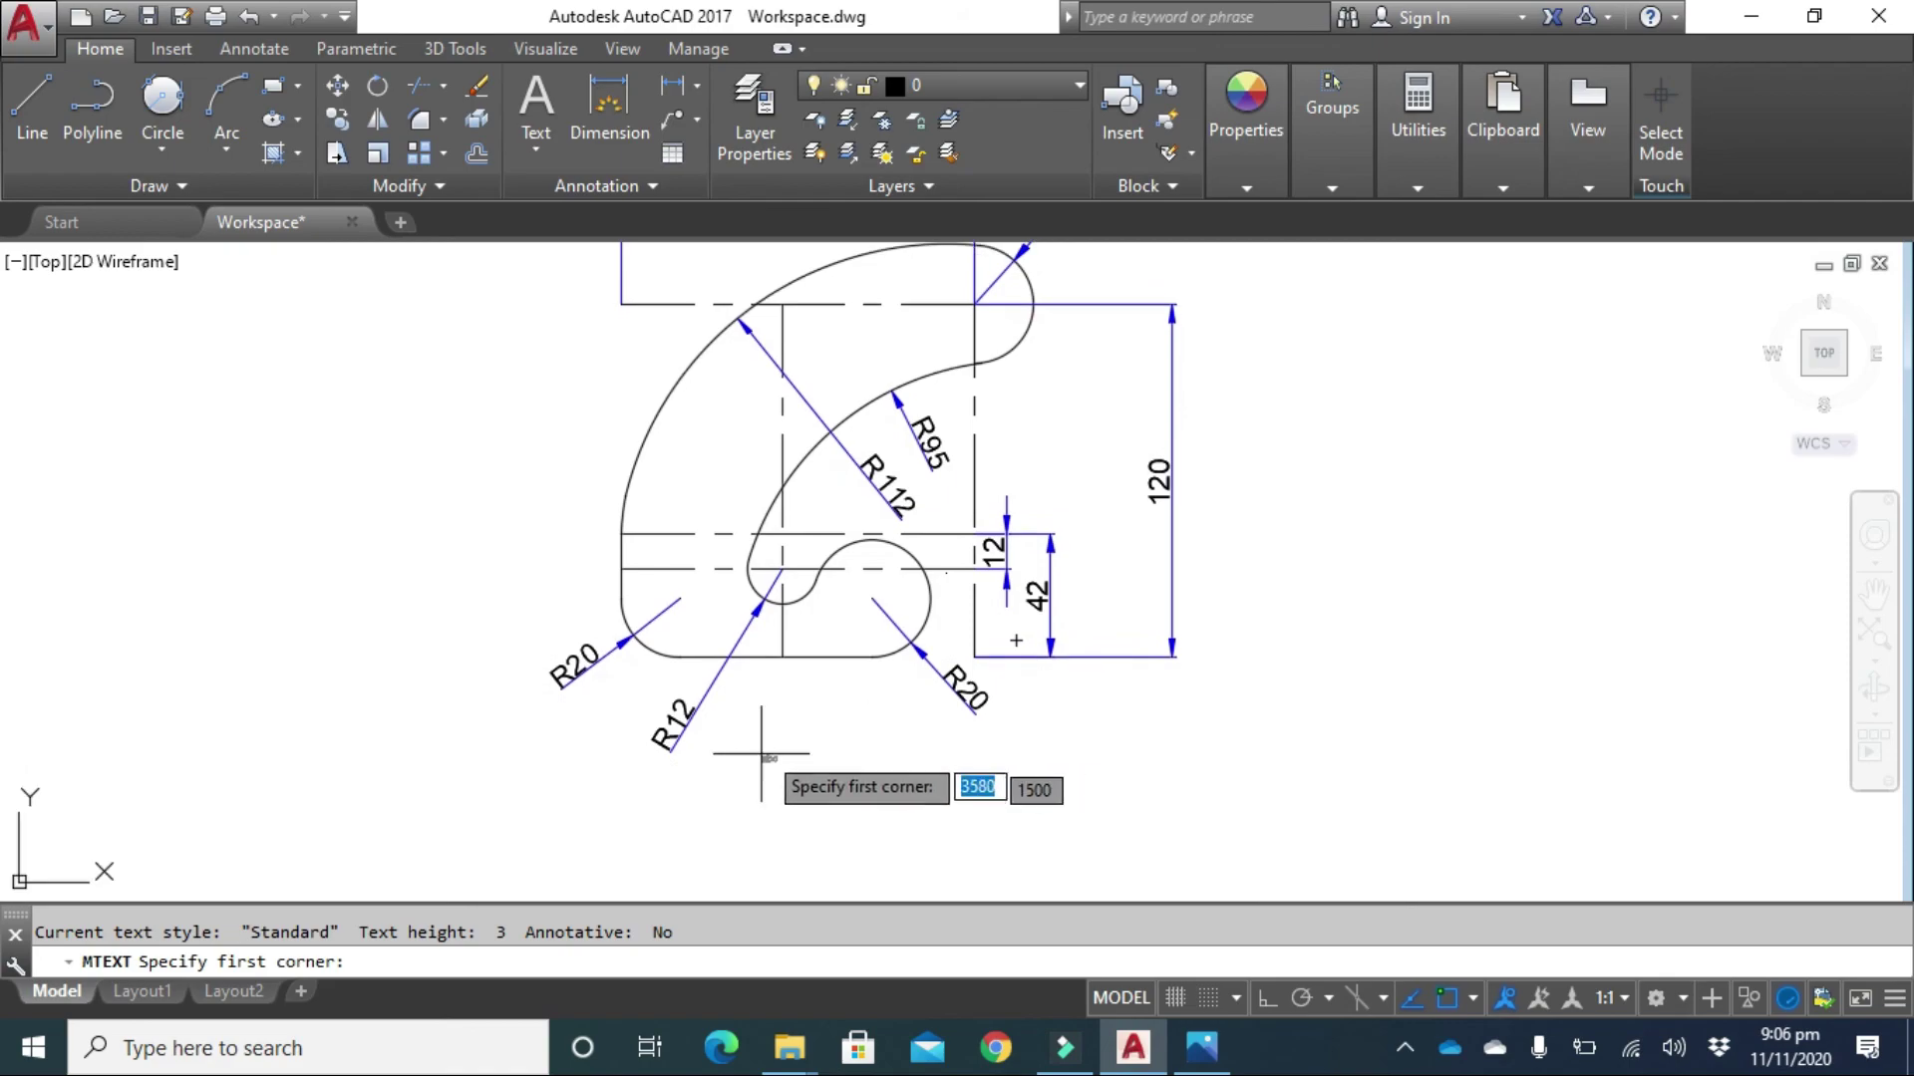
{"action": "left_click", "coordinate": [763, 734]}
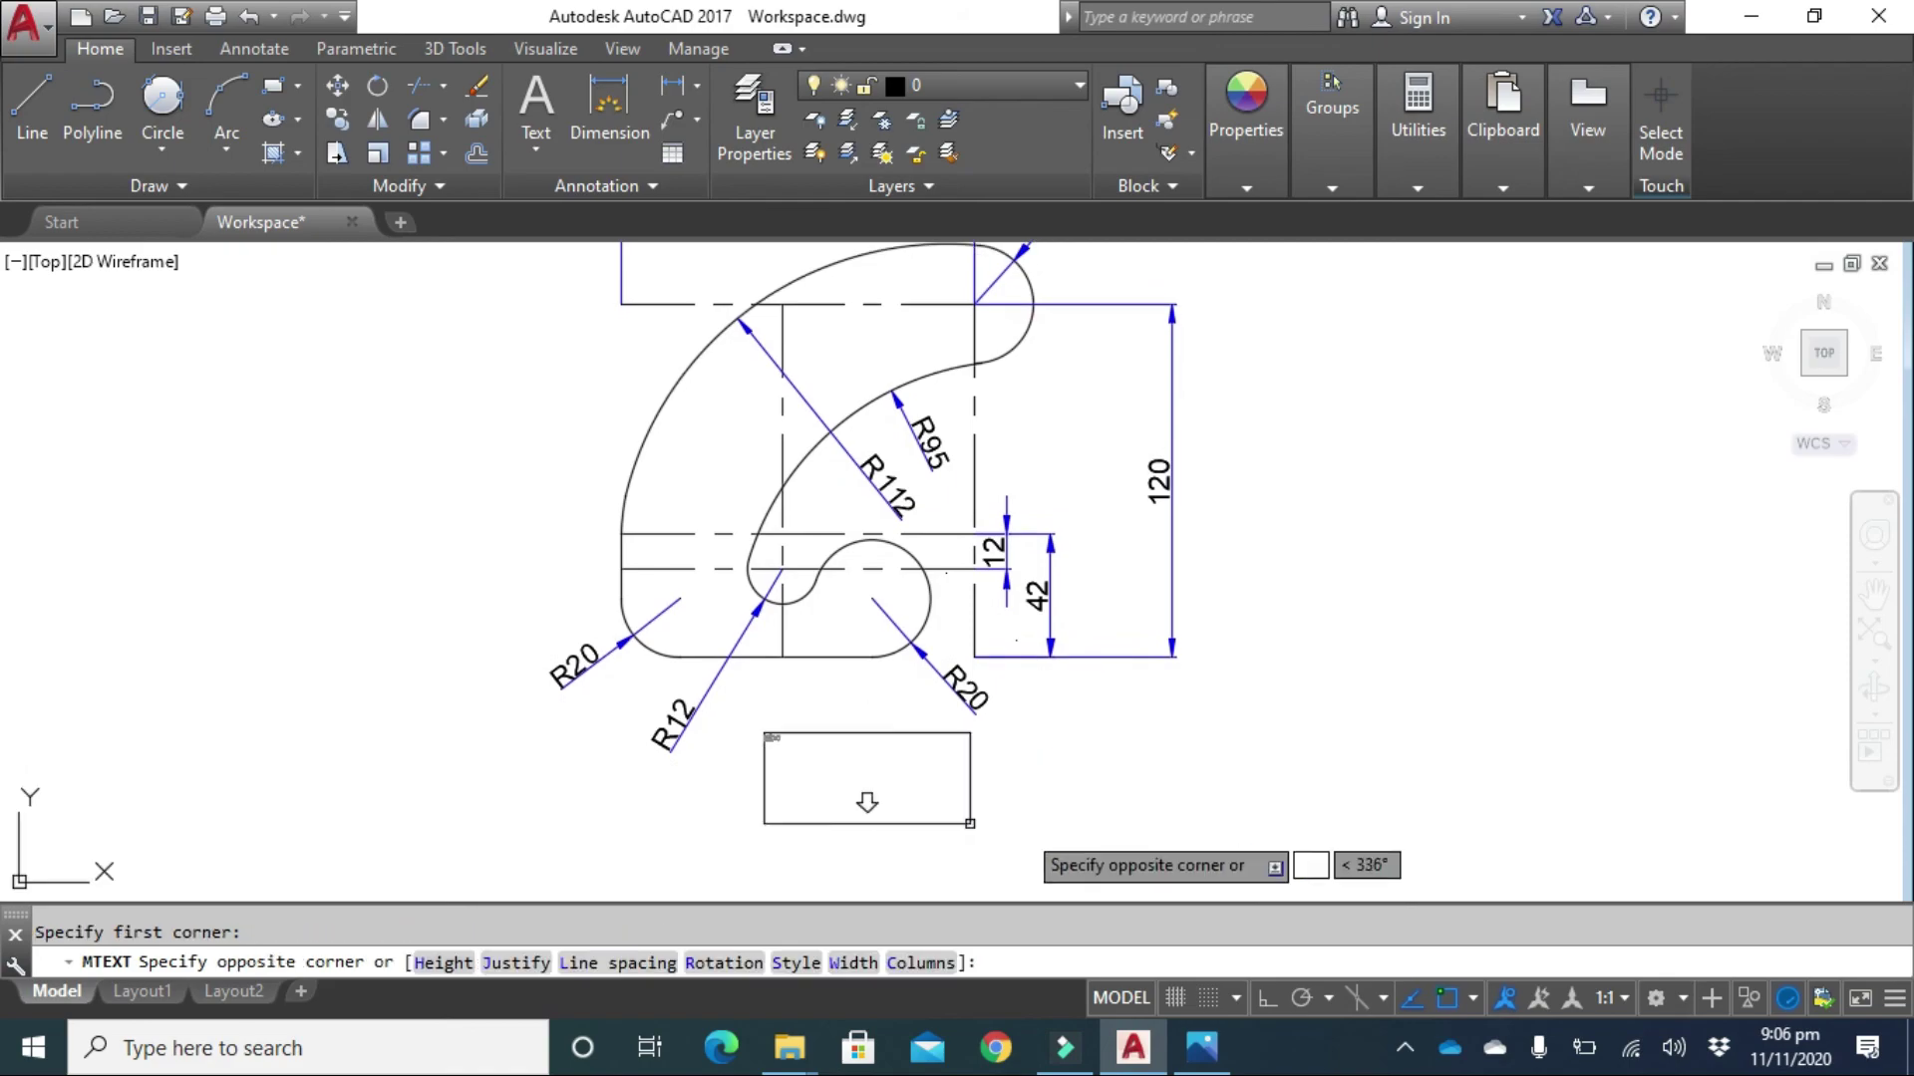
{"action": "left_click", "coordinate": [1192, 794]}
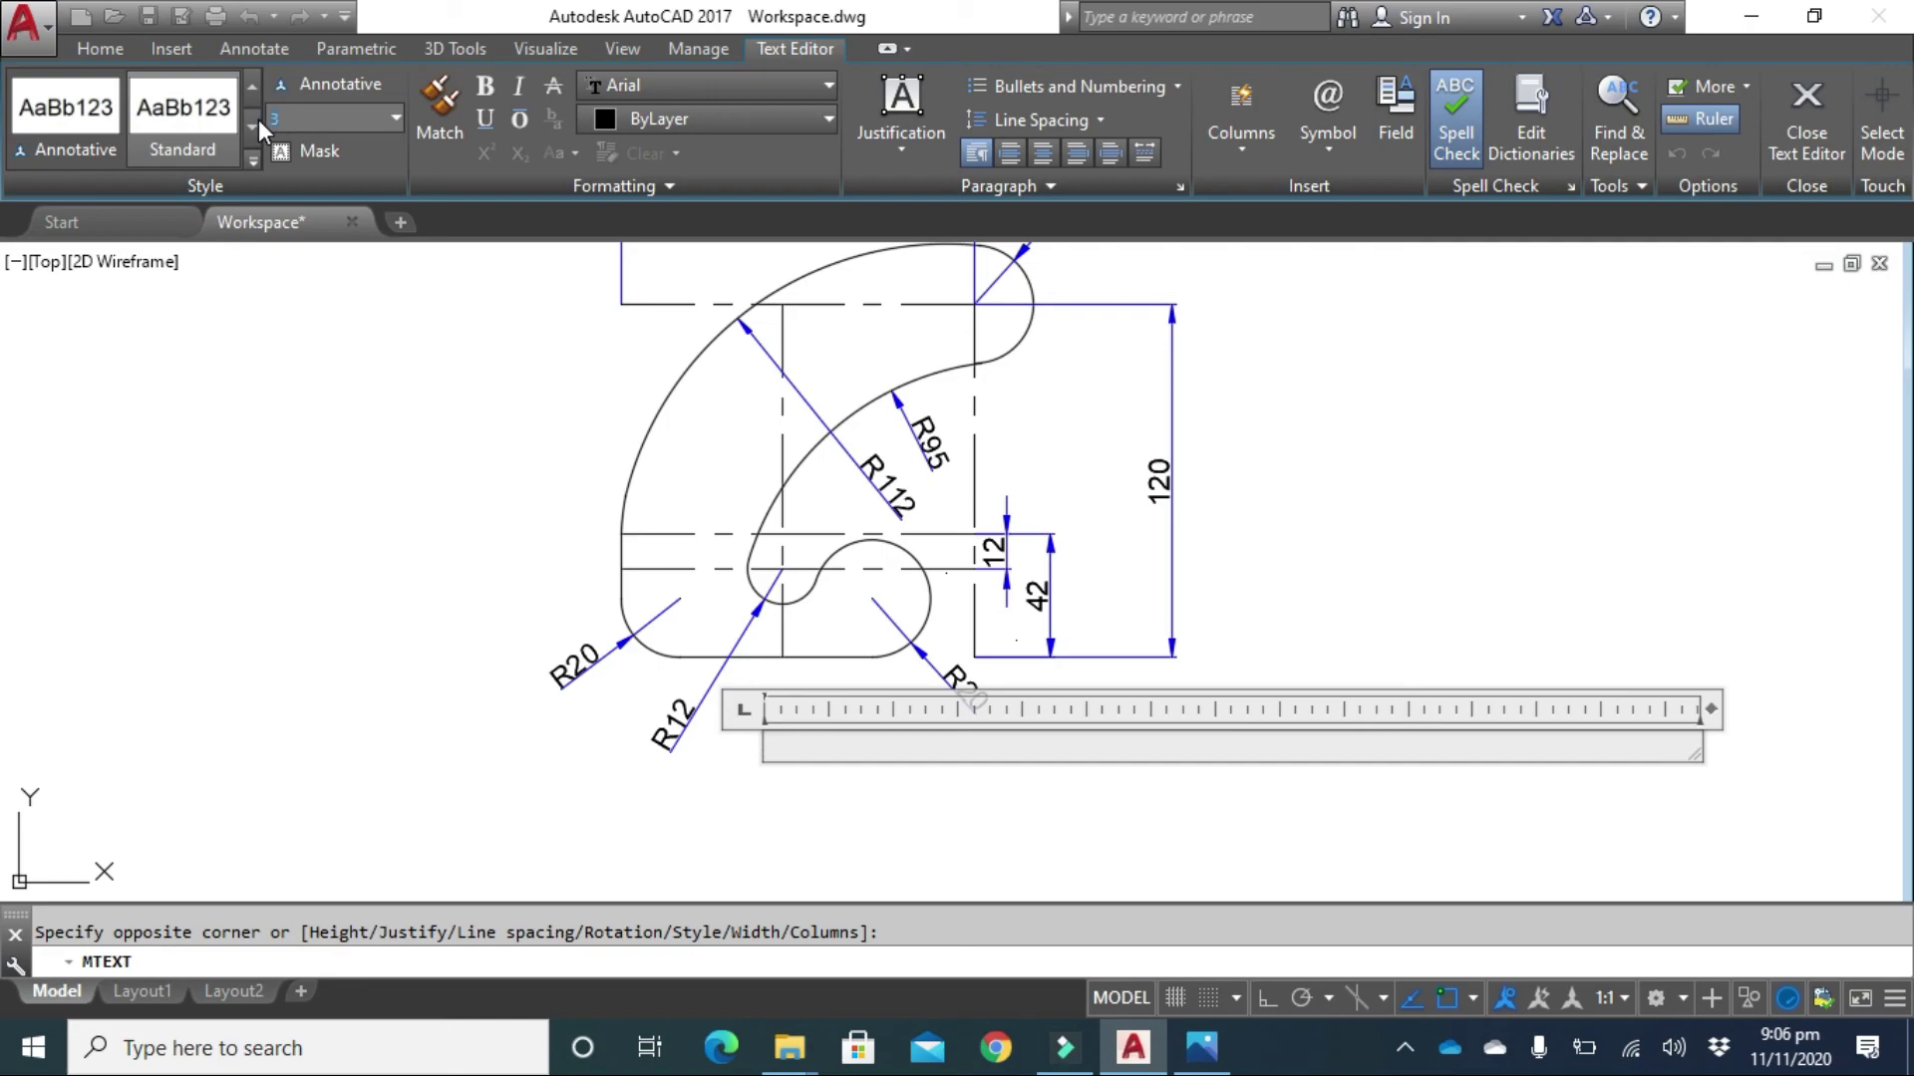
{"action": "type", "text": "7"}
{"action": "key", "text": "Return"}
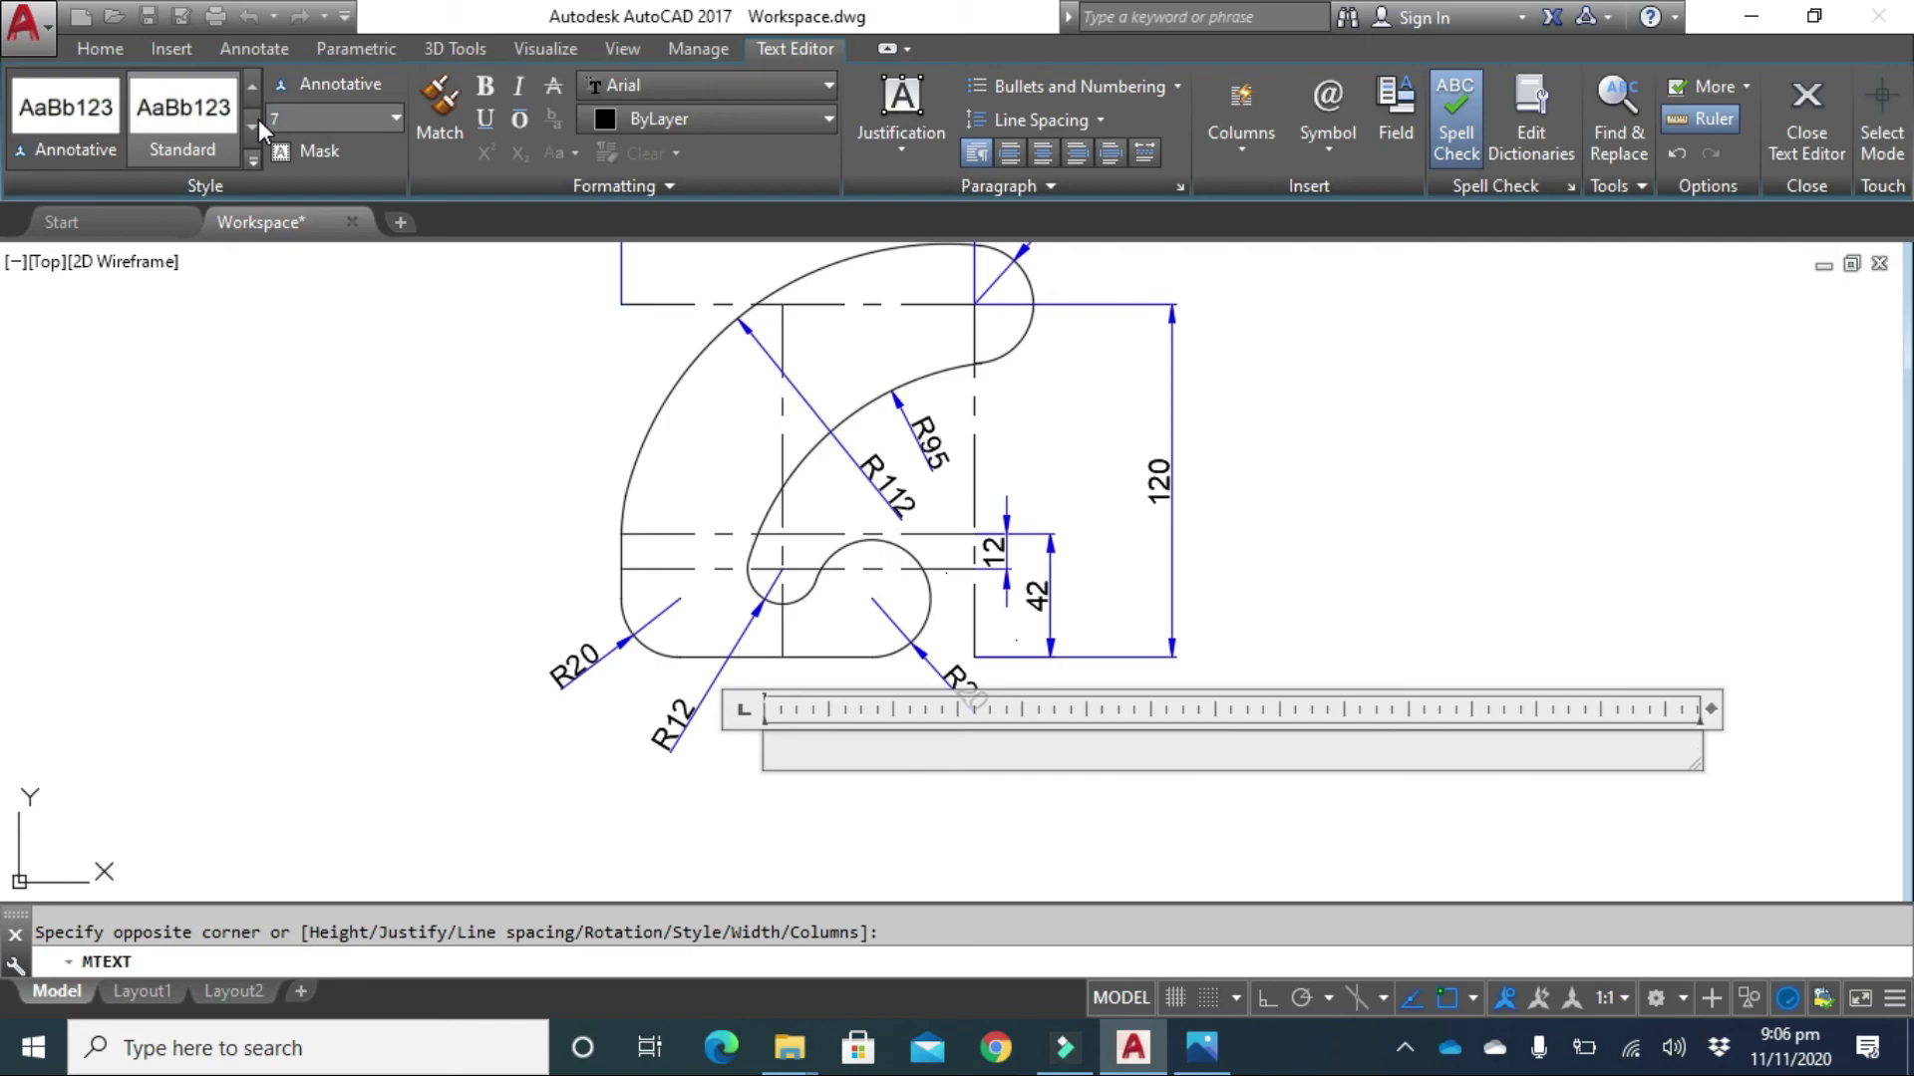
{"action": "type", "text": "Trip lever"}
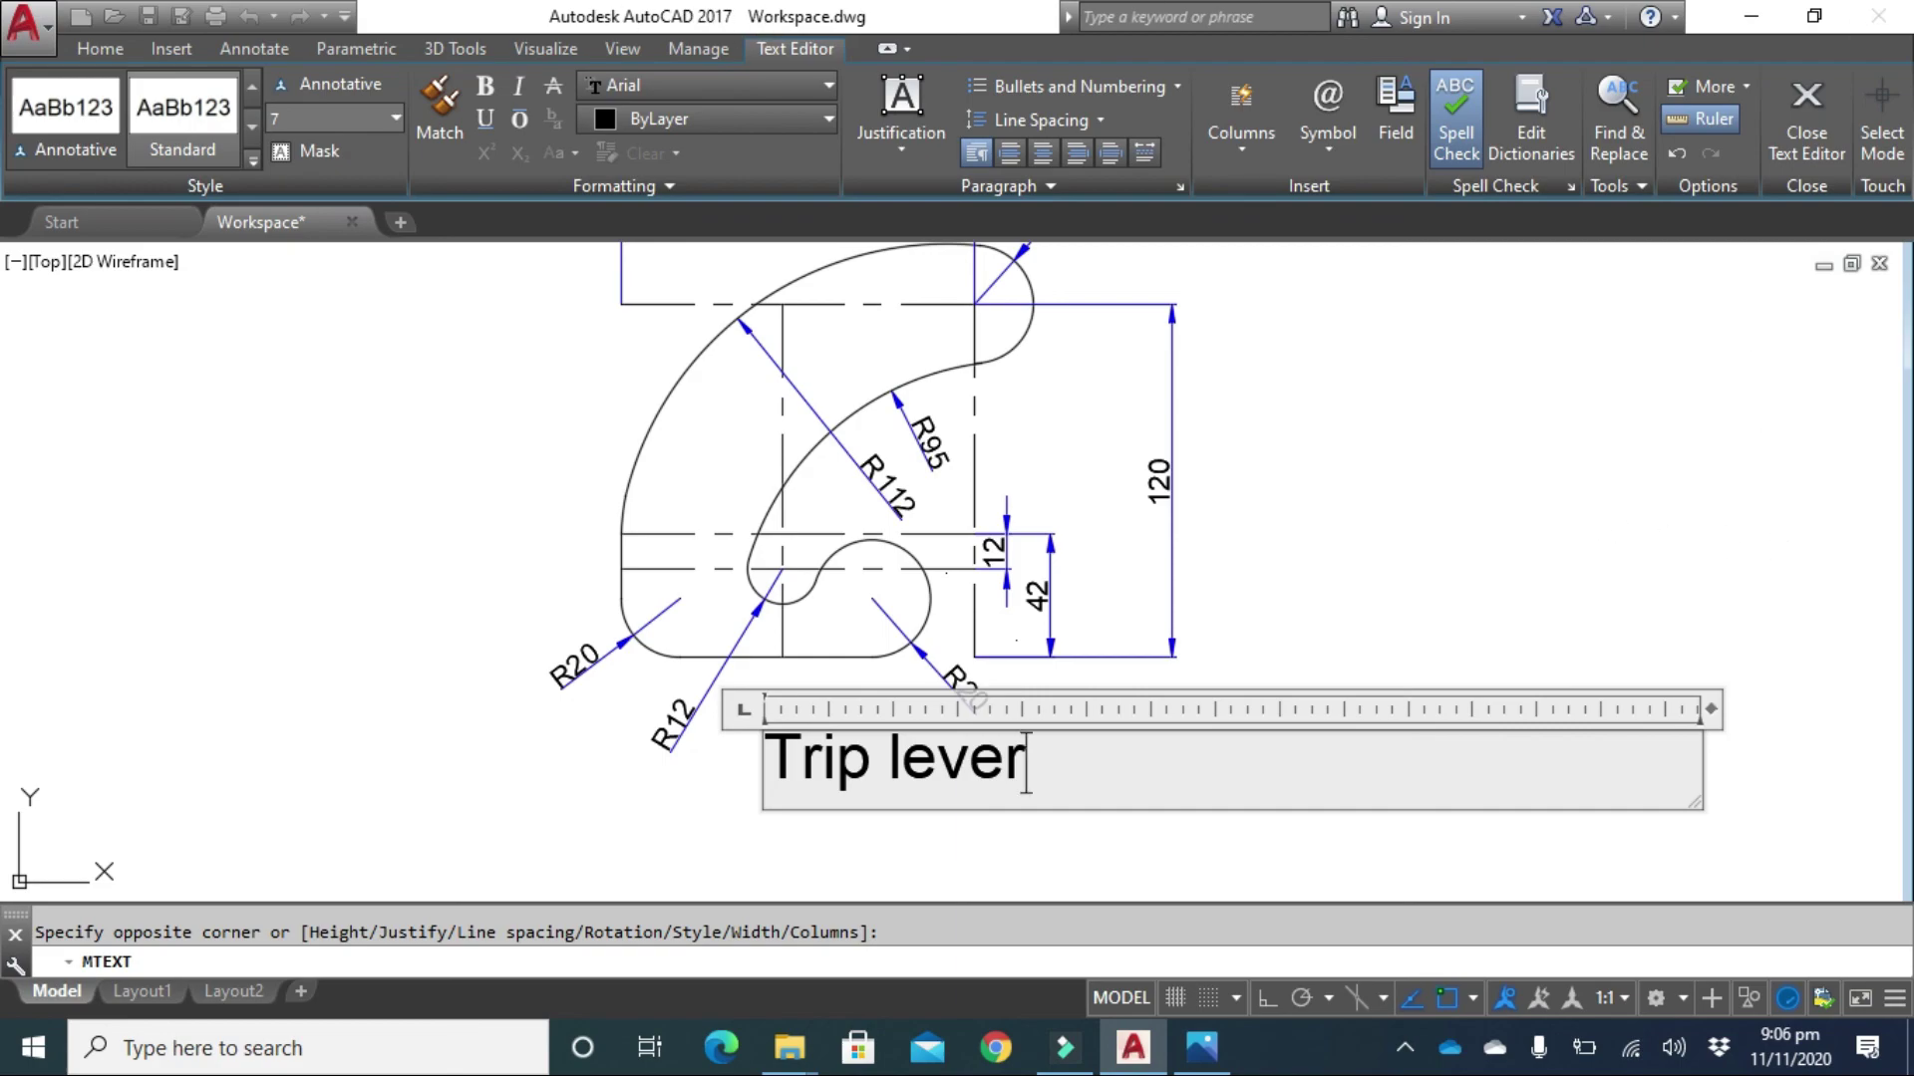
{"action": "left_click", "coordinate": [1315, 471]}
Save the finished drawing to the Desktop as a new AutoCAD 2013 DWG file named "trip lever".
{"action": "scroll", "coordinate": [1423, 397], "scroll_direction": "down", "scroll_amount": 5}
{"action": "scroll", "coordinate": [1219, 415], "scroll_direction": "up", "scroll_amount": 6}
{"action": "scroll", "coordinate": [1240, 419], "scroll_direction": "down", "scroll_amount": 1}
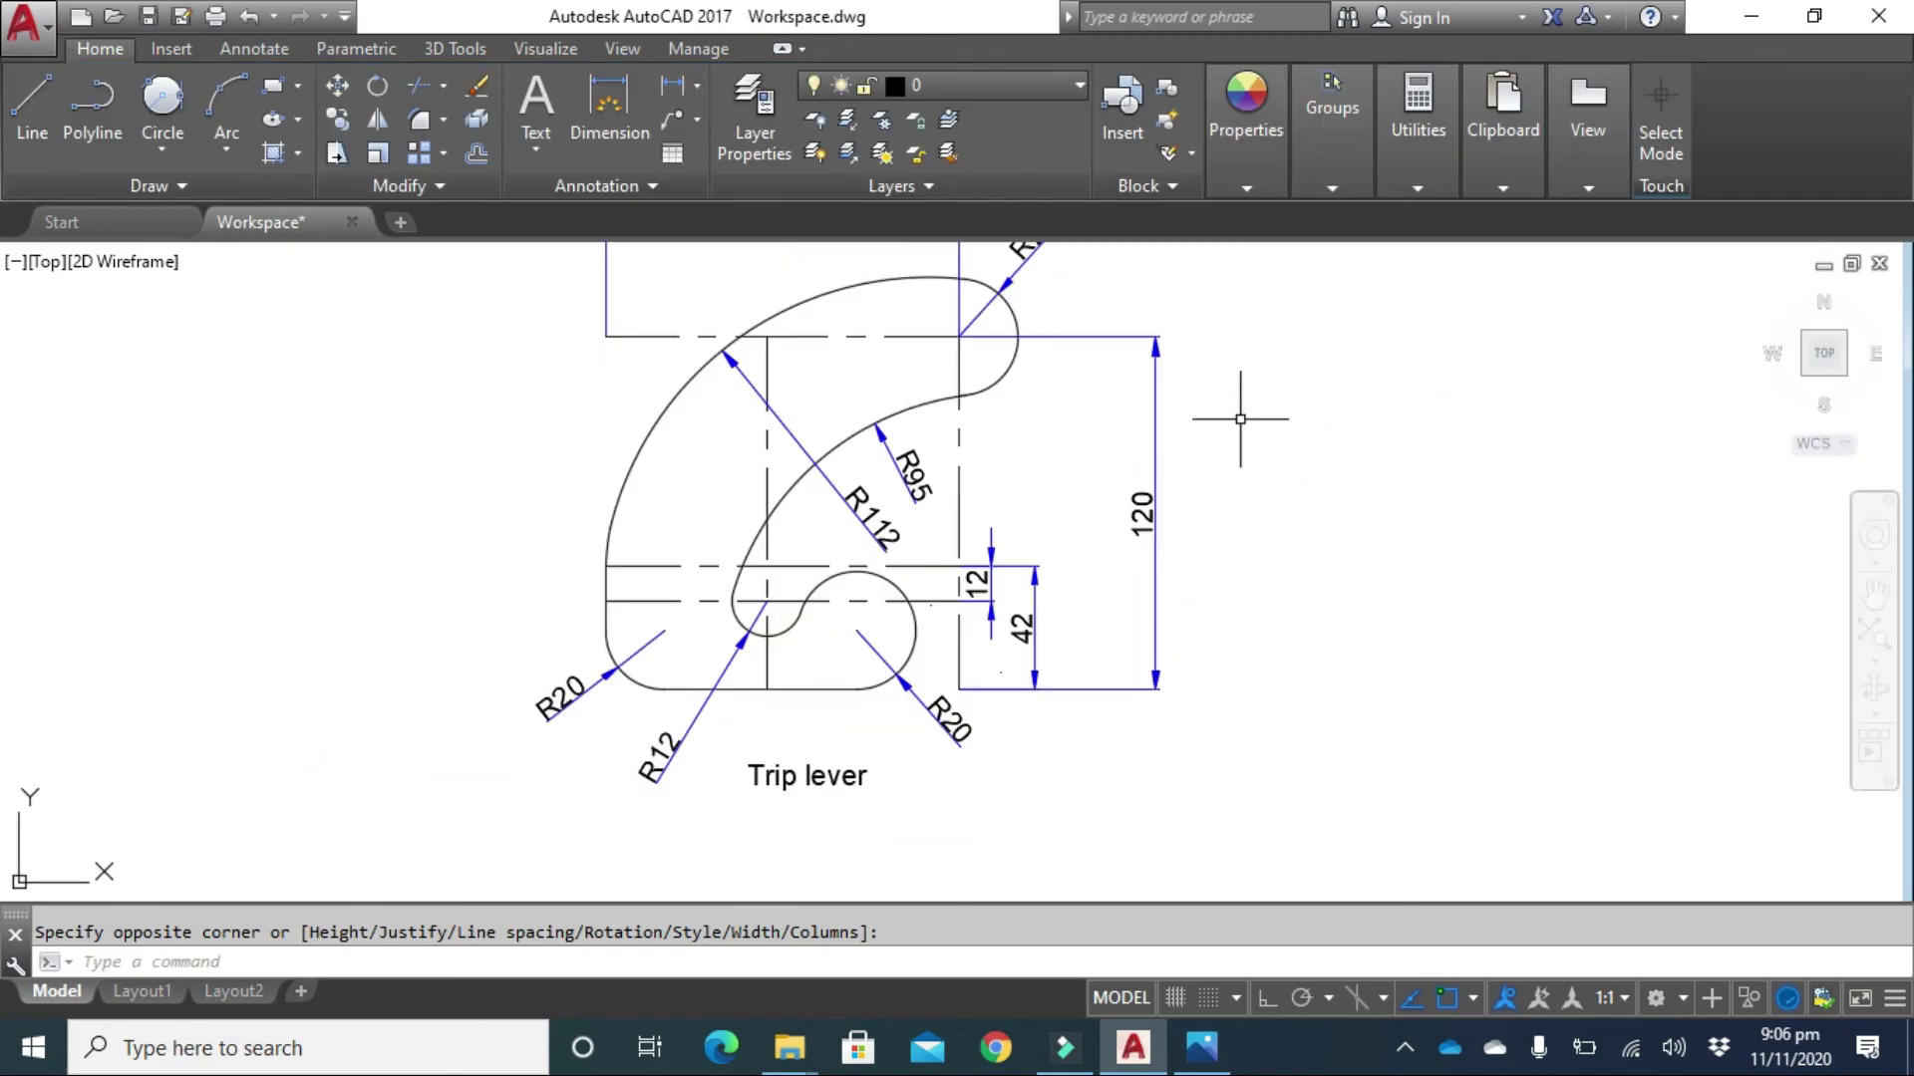
{"action": "middle_click_drag", "start_coordinate": [1240, 418], "coordinate": [1260, 509]}
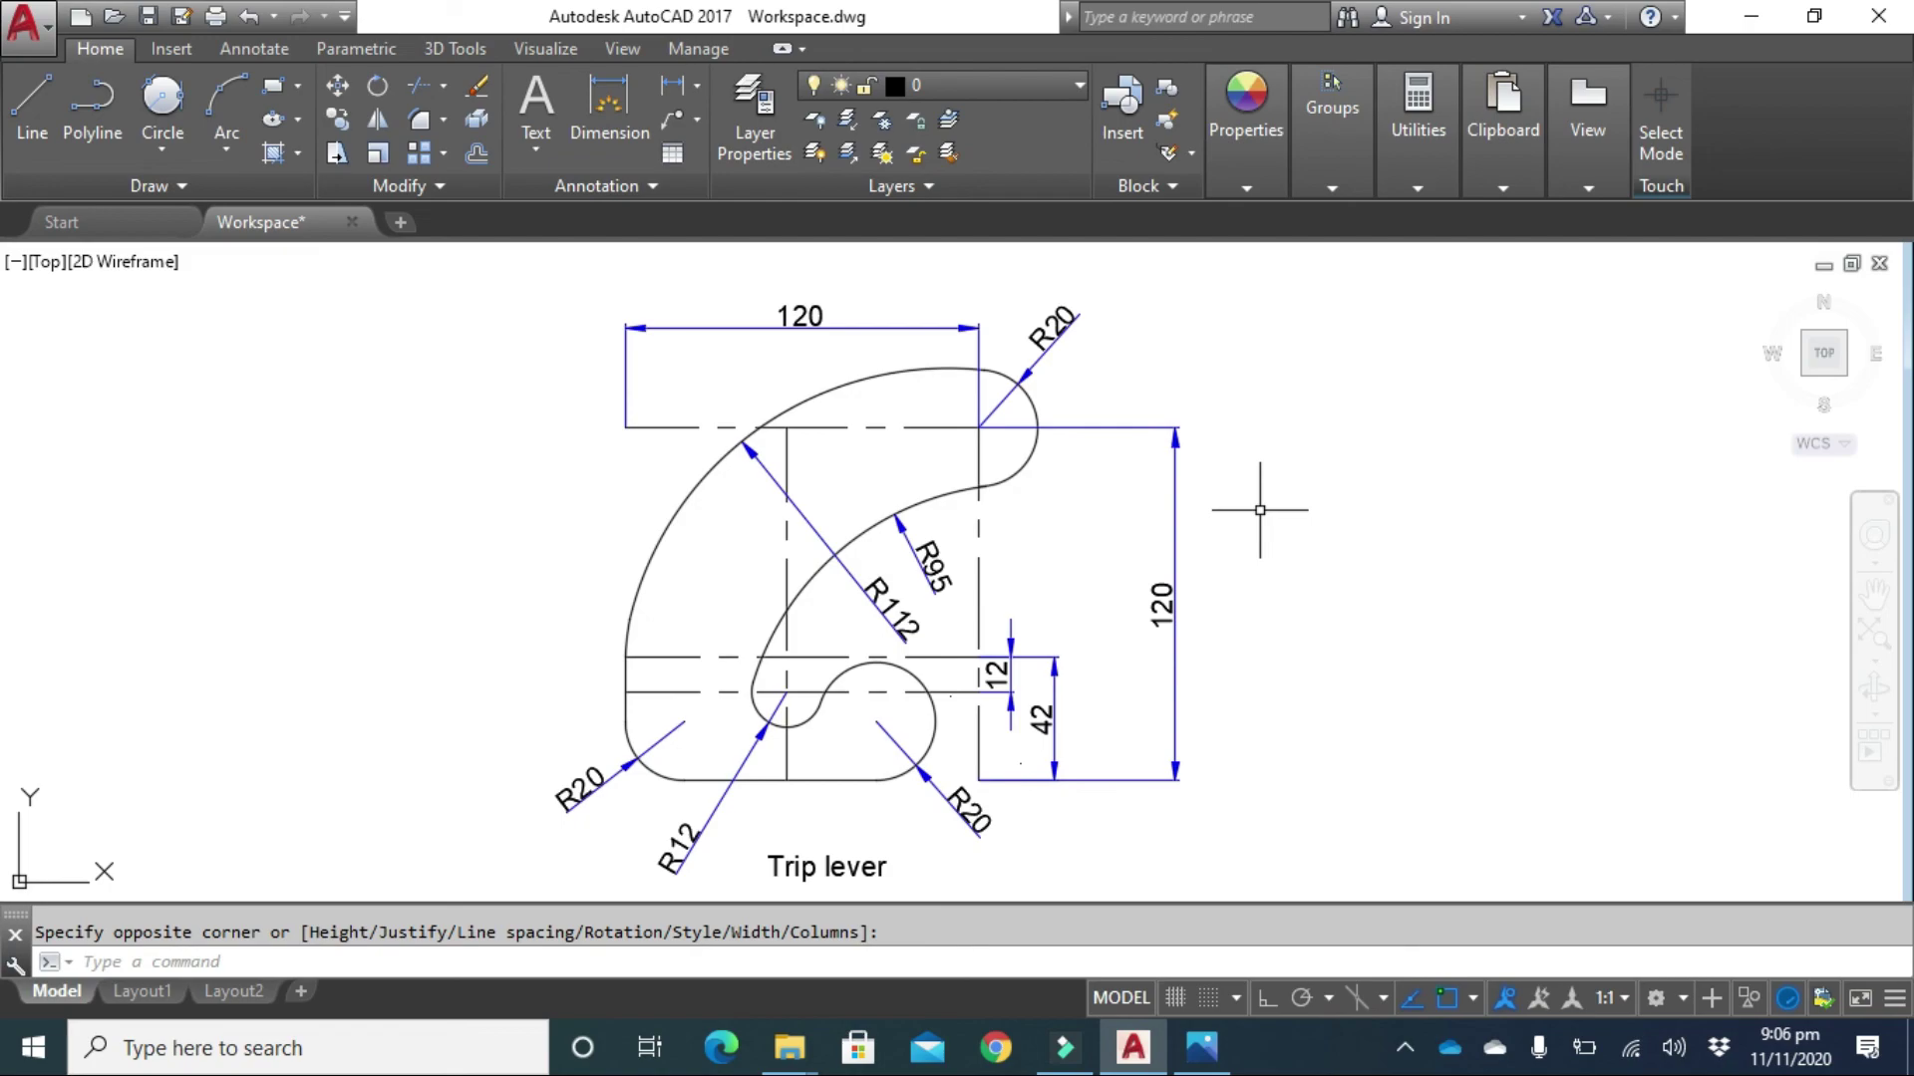
{"action": "left_click", "coordinate": [185, 16]}
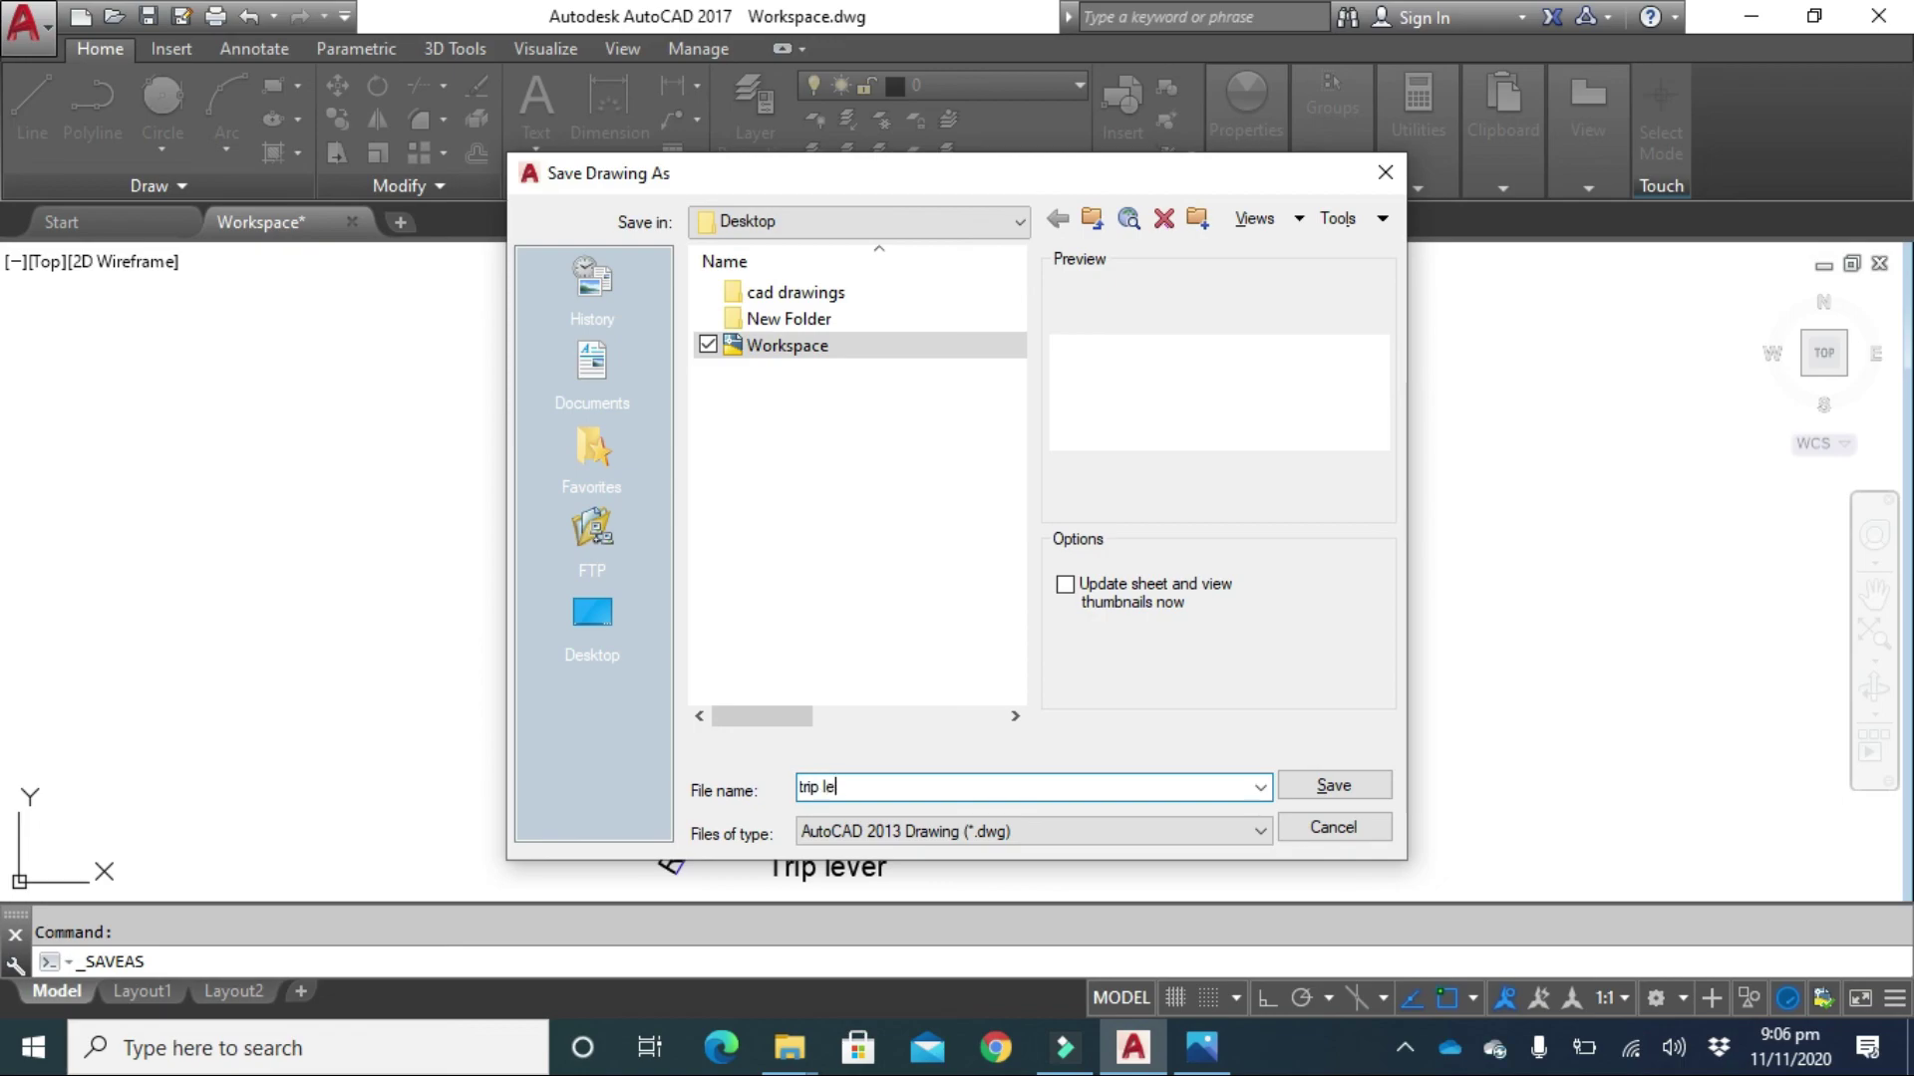
{"action": "left_click", "coordinate": [1332, 786]}
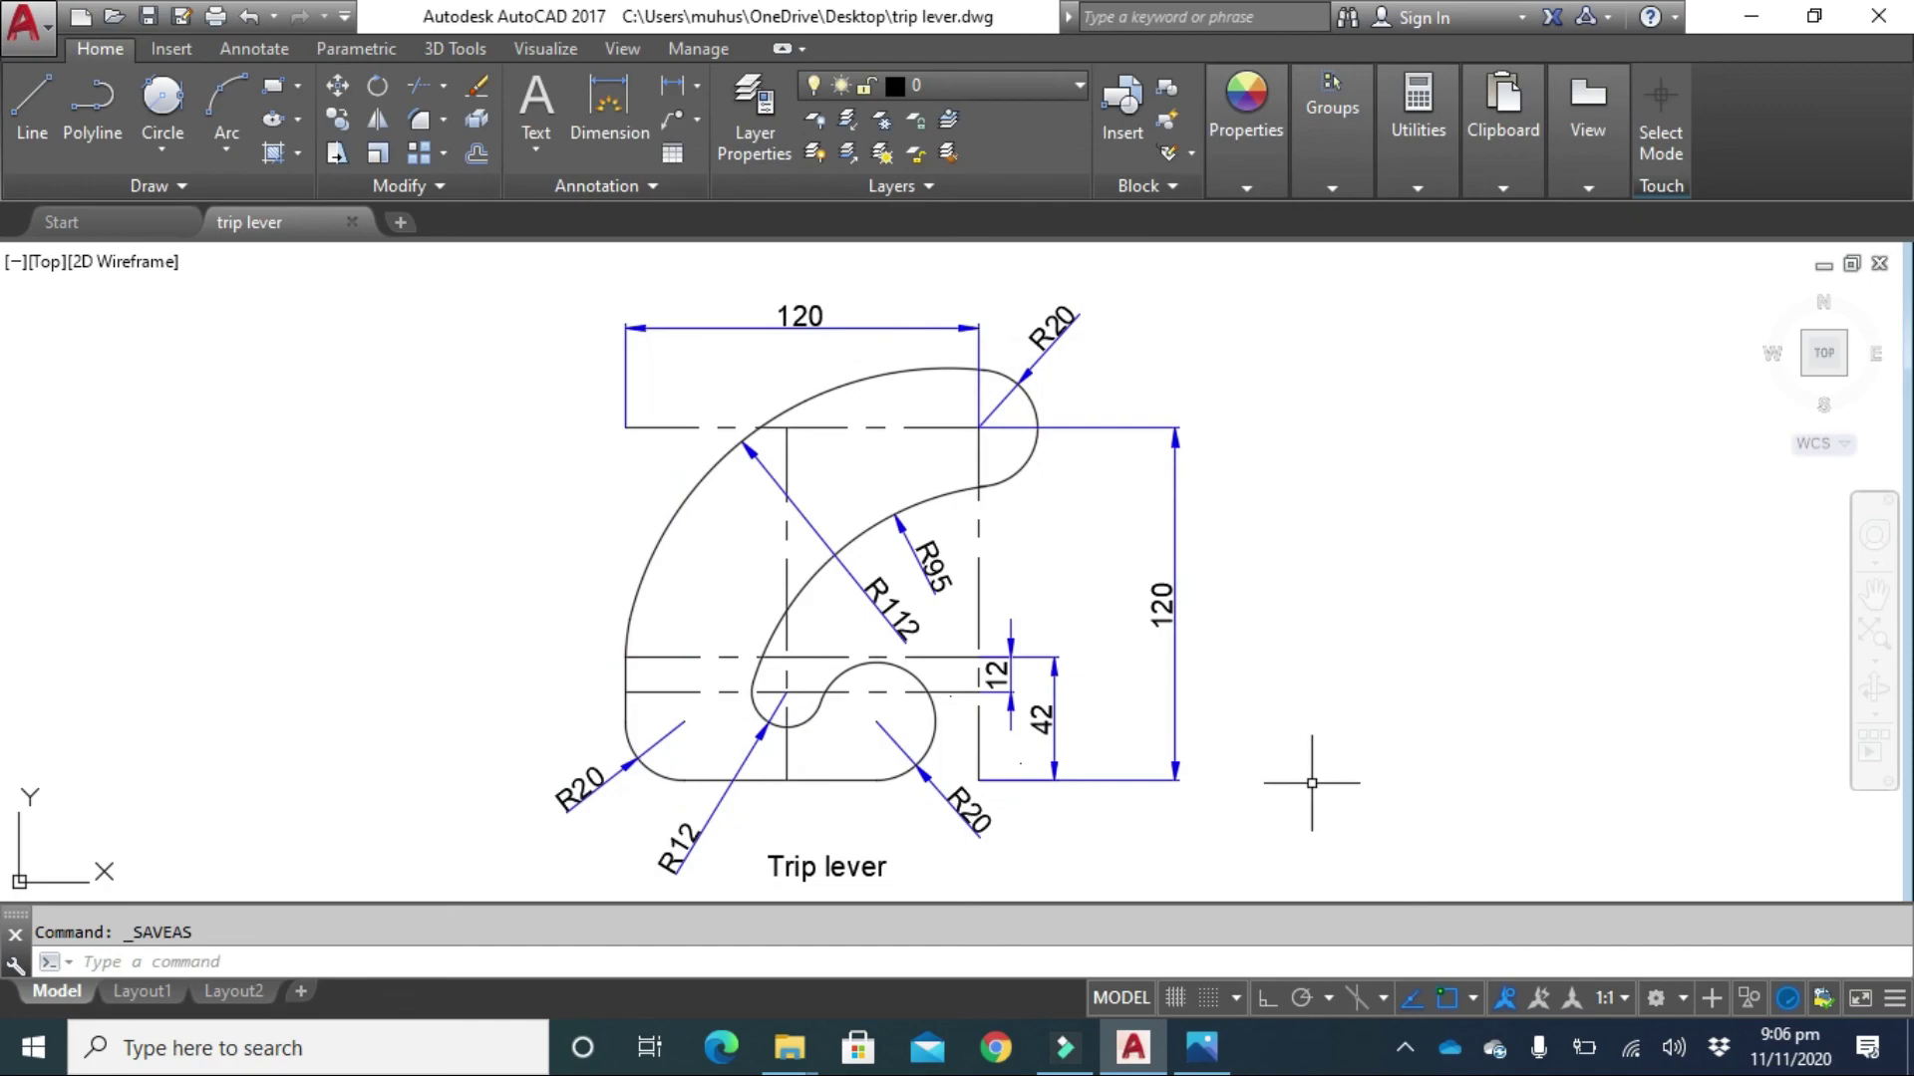